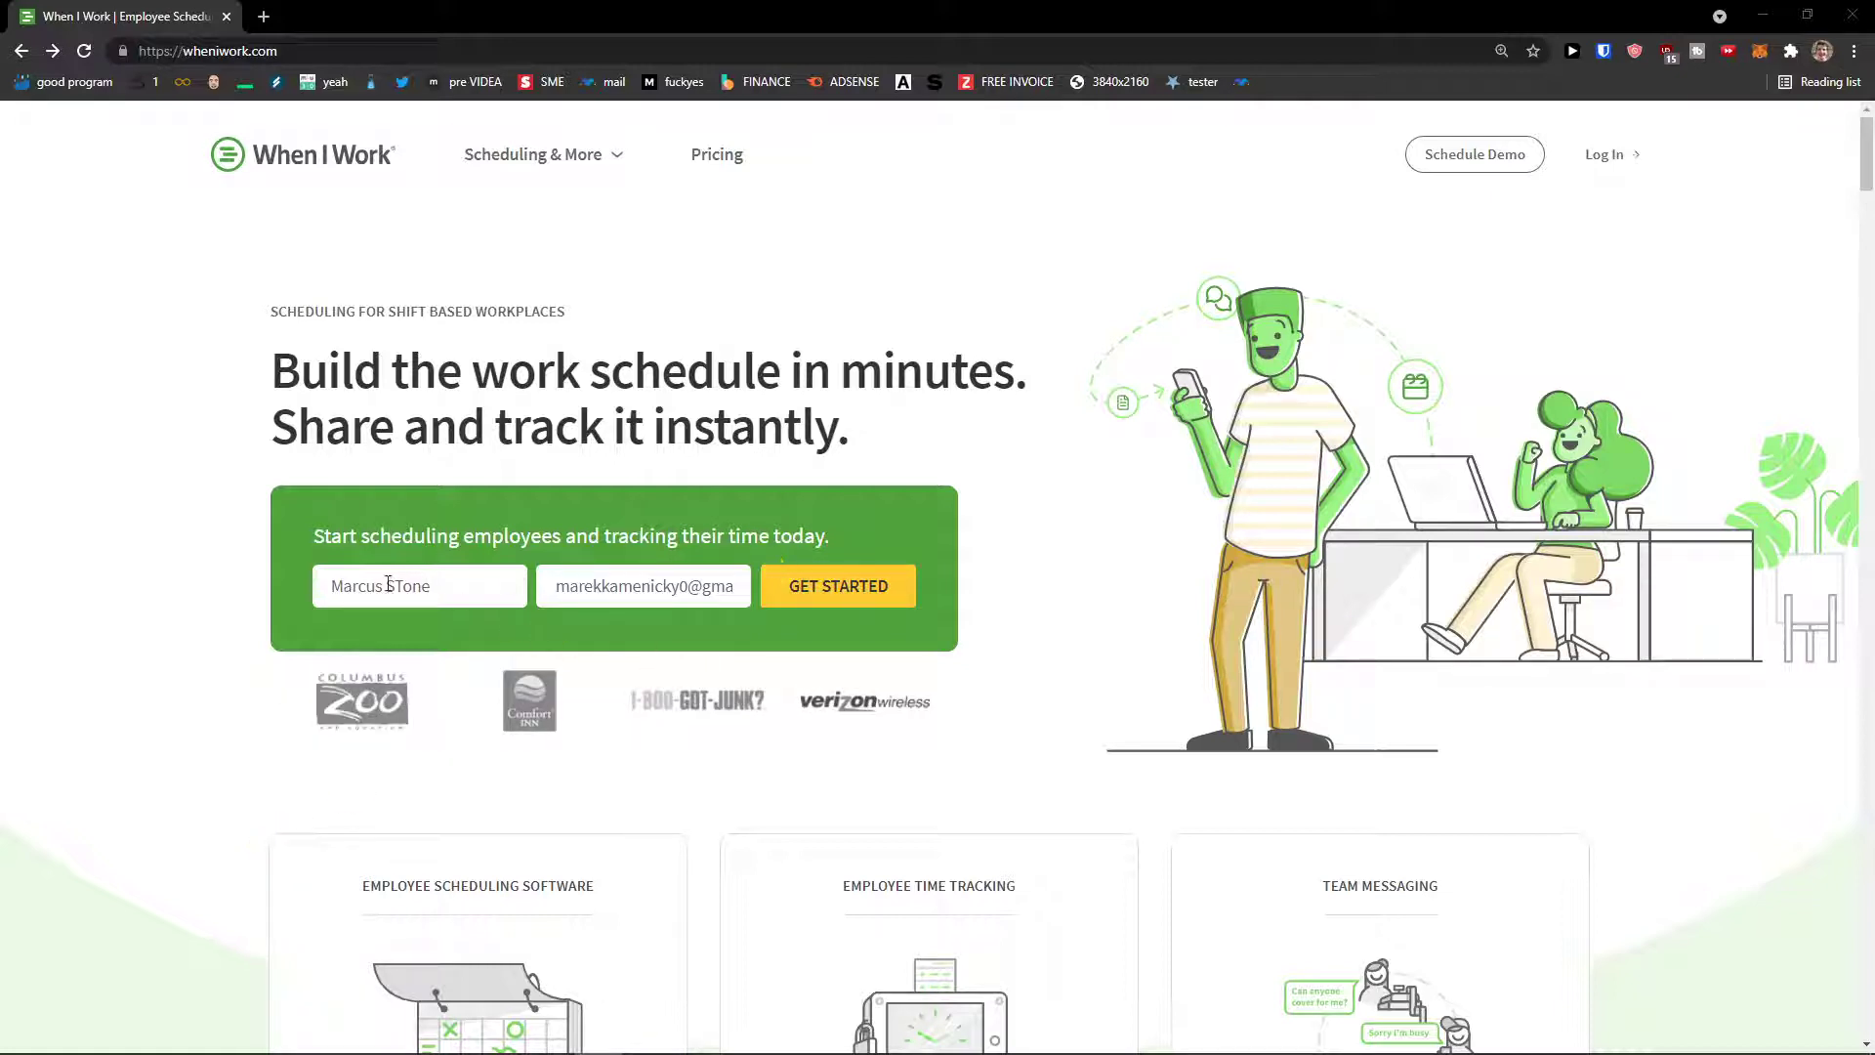
Step: Review the entered e-mail address and start the free signup from the landing page
{"action": "triple_click", "coordinate": [389, 583]}
{"action": "left_click_drag", "start_coordinate": [562, 586], "coordinate": [748, 586]}
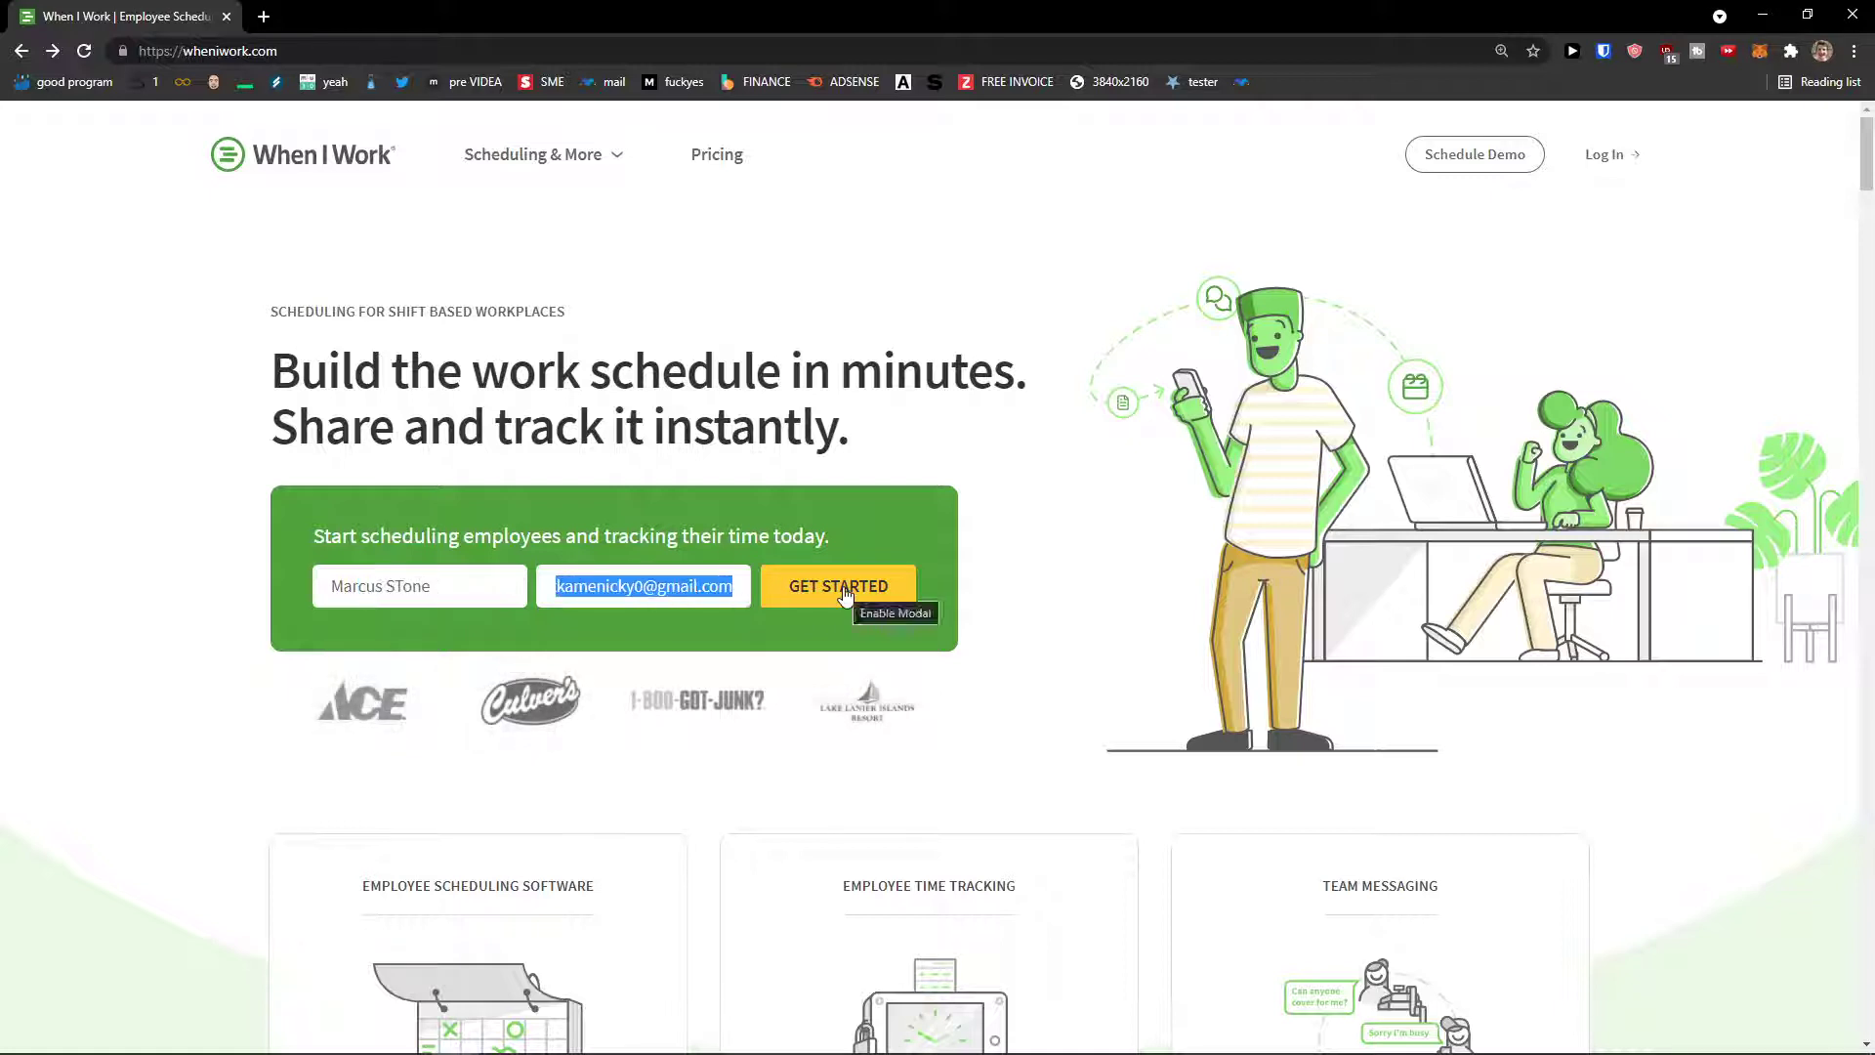
{"action": "left_click", "coordinate": [846, 590]}
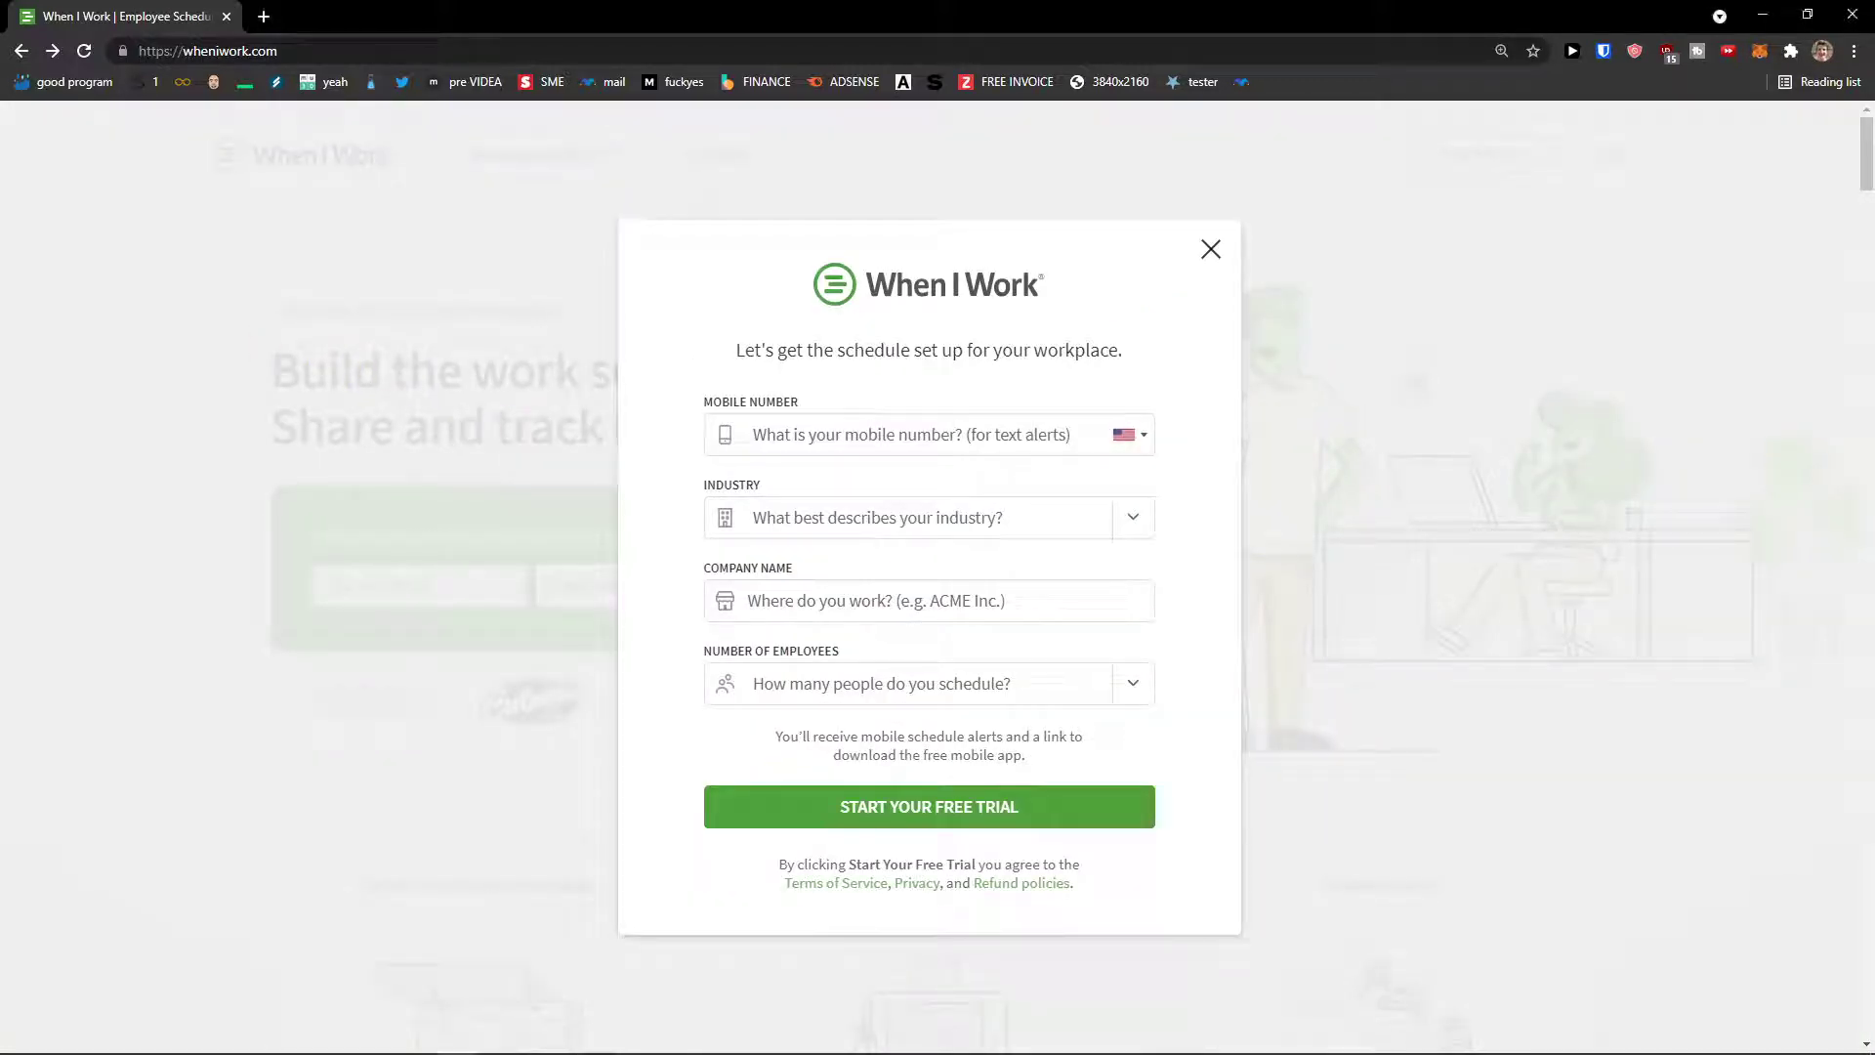
Step: Autofill the mobile number and choose Technology as the industry
{"action": "left_click", "coordinate": [801, 435]}
{"action": "left_click", "coordinate": [850, 469]}
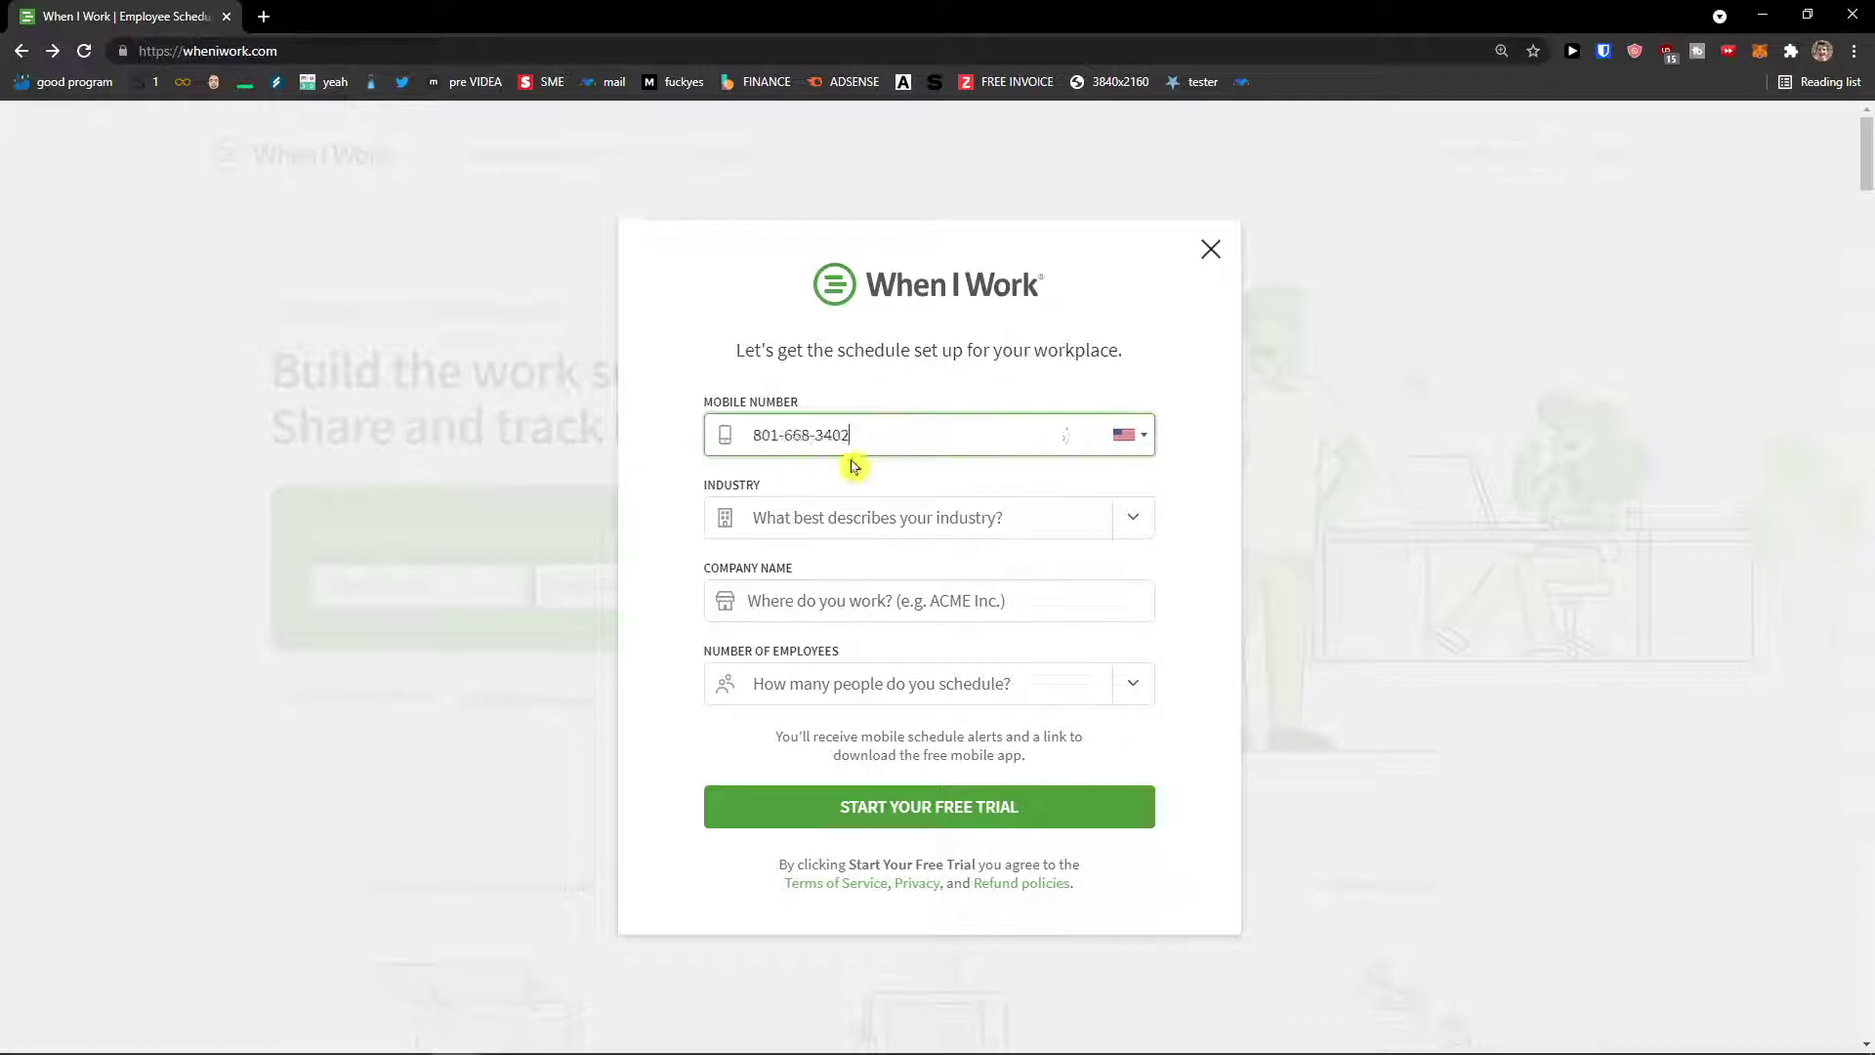
{"action": "left_click", "coordinate": [837, 507]}
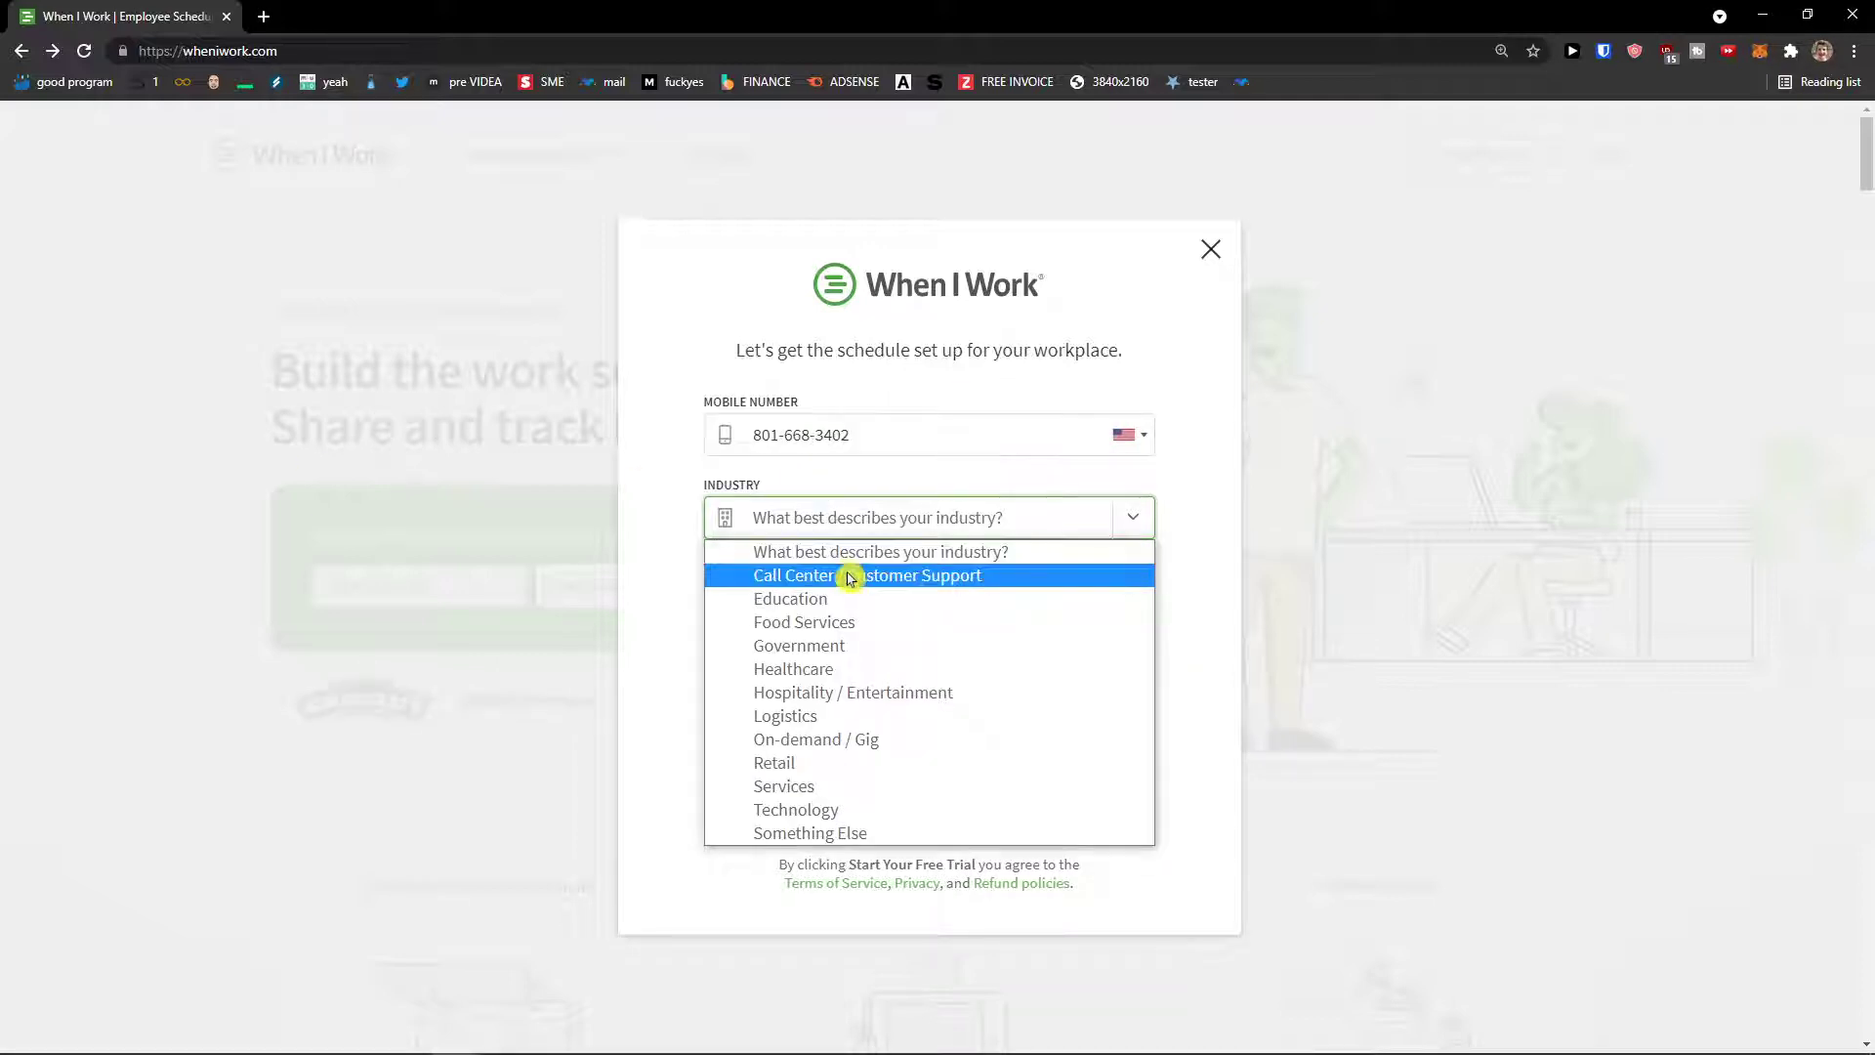
{"action": "left_click", "coordinate": [871, 809]}
Step: Enter company name 'Sun wei LLC', pick 1 - 5 employees, and submit the trial form
{"action": "left_click", "coordinate": [844, 605]}
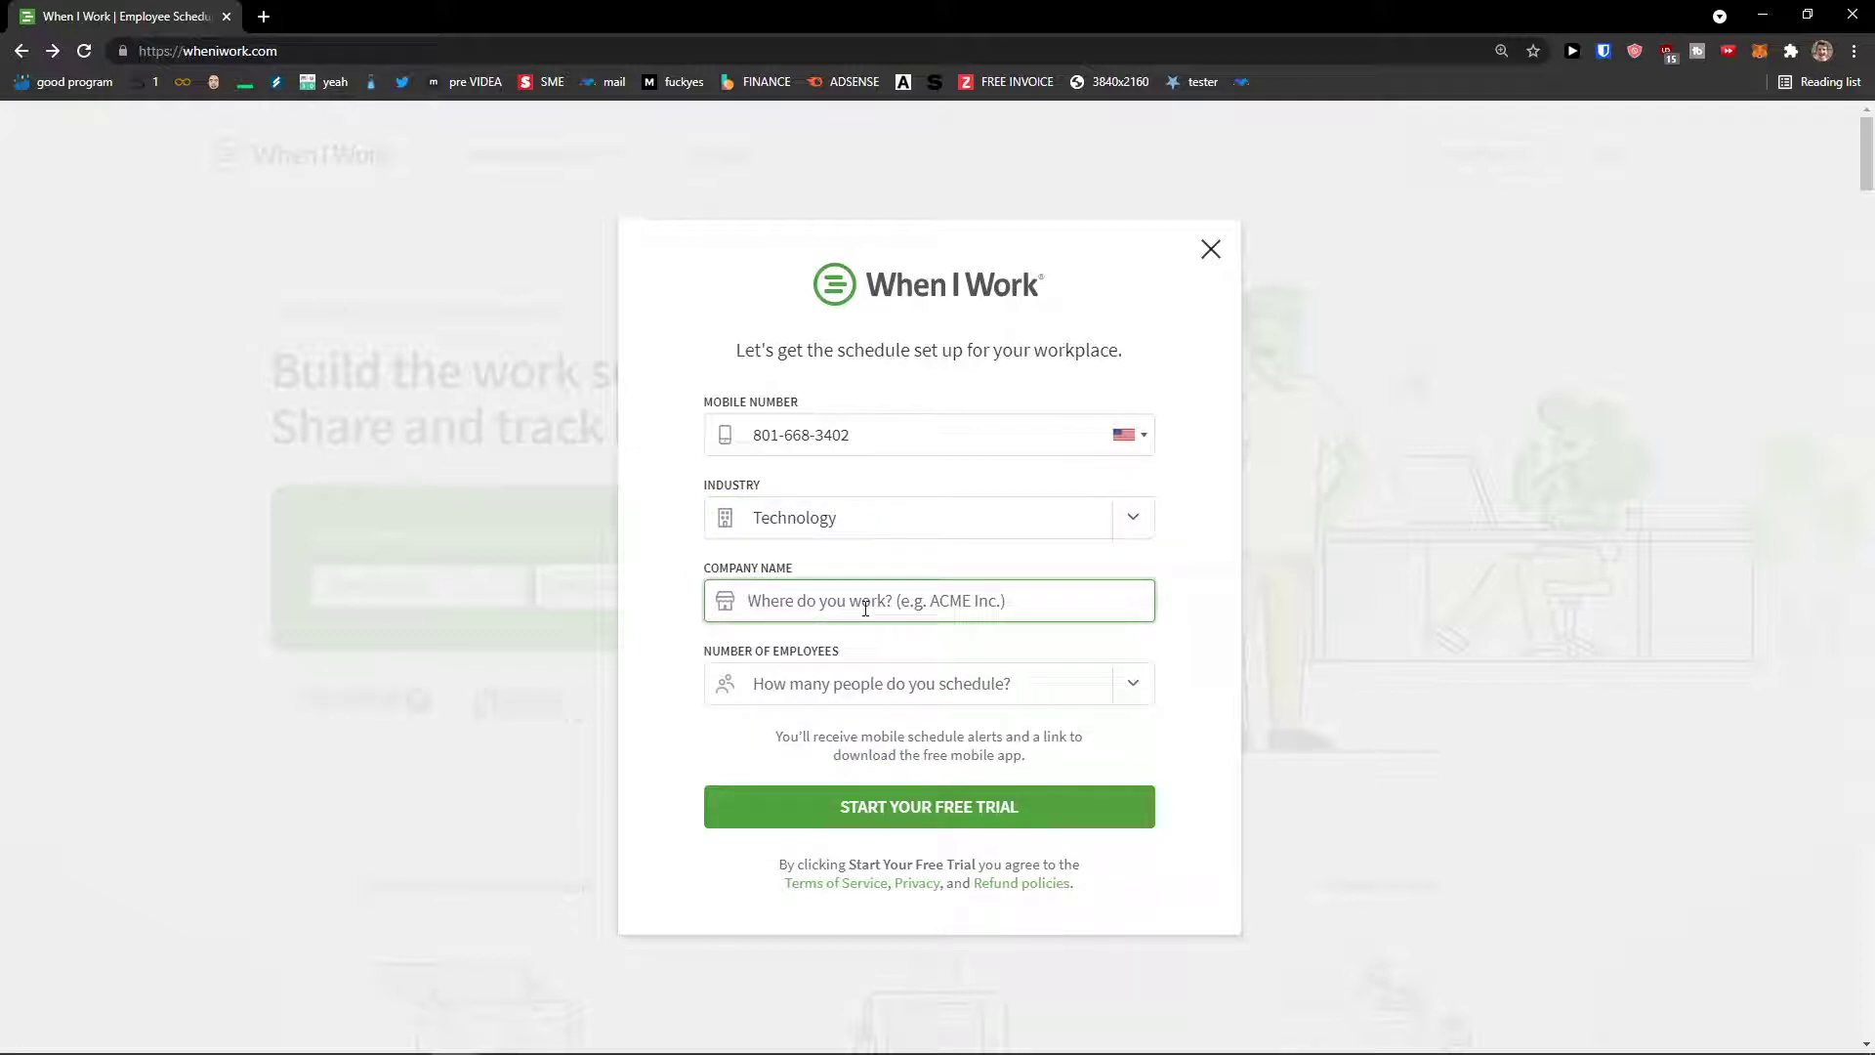
{"action": "type", "text": "Sun wei LLC"}
{"action": "left_click", "coordinate": [884, 684]}
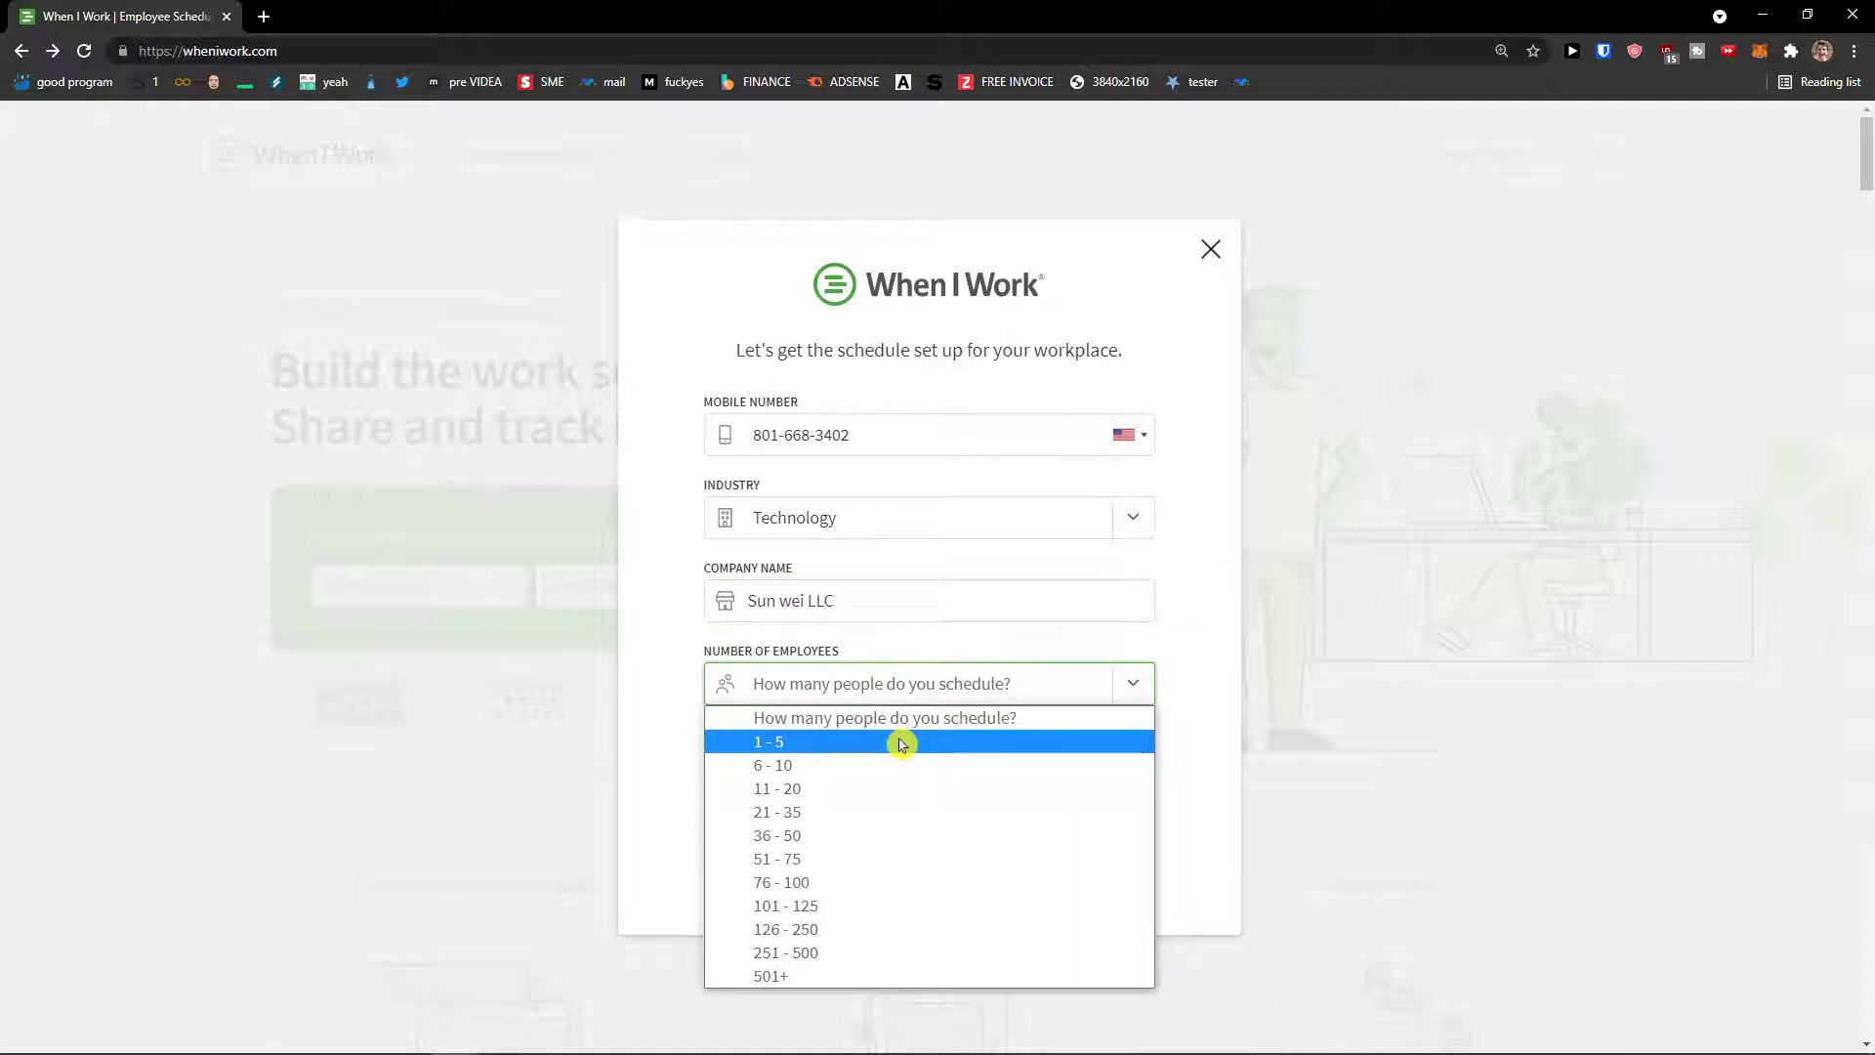
{"action": "left_click", "coordinate": [900, 744]}
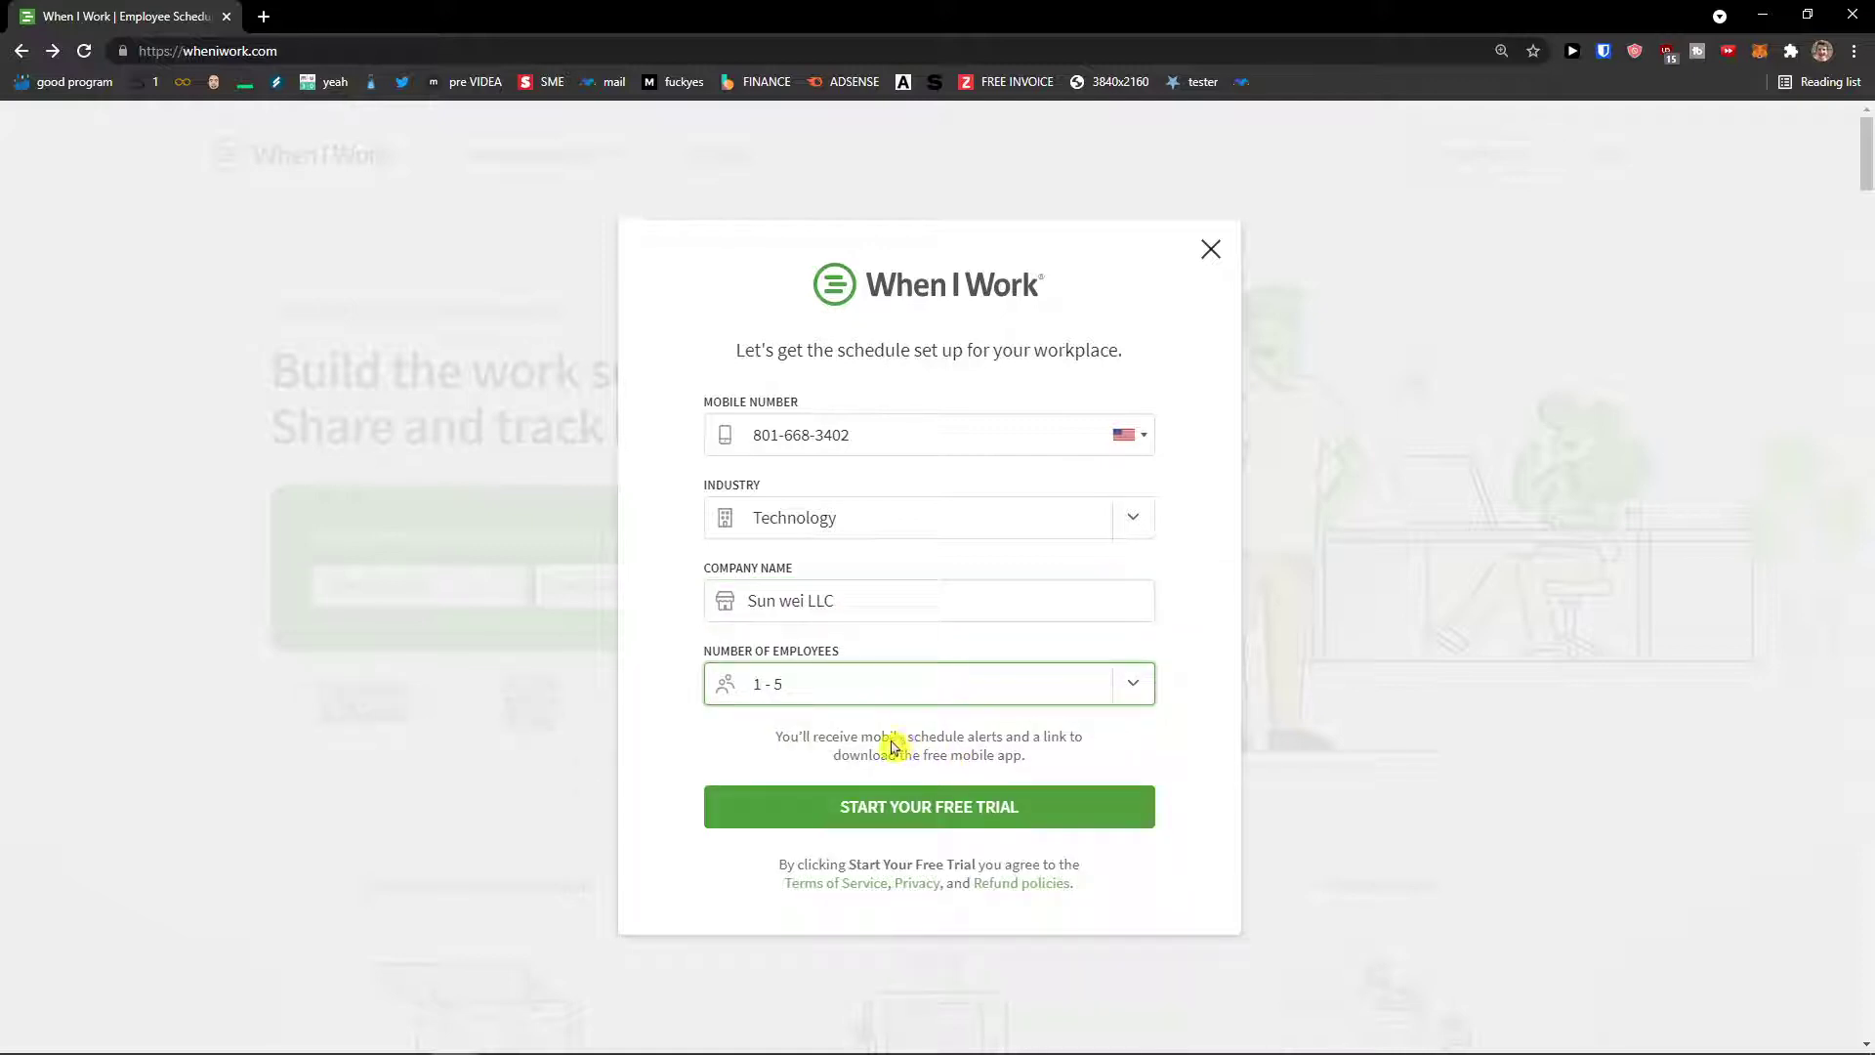
{"action": "left_click", "coordinate": [879, 817]}
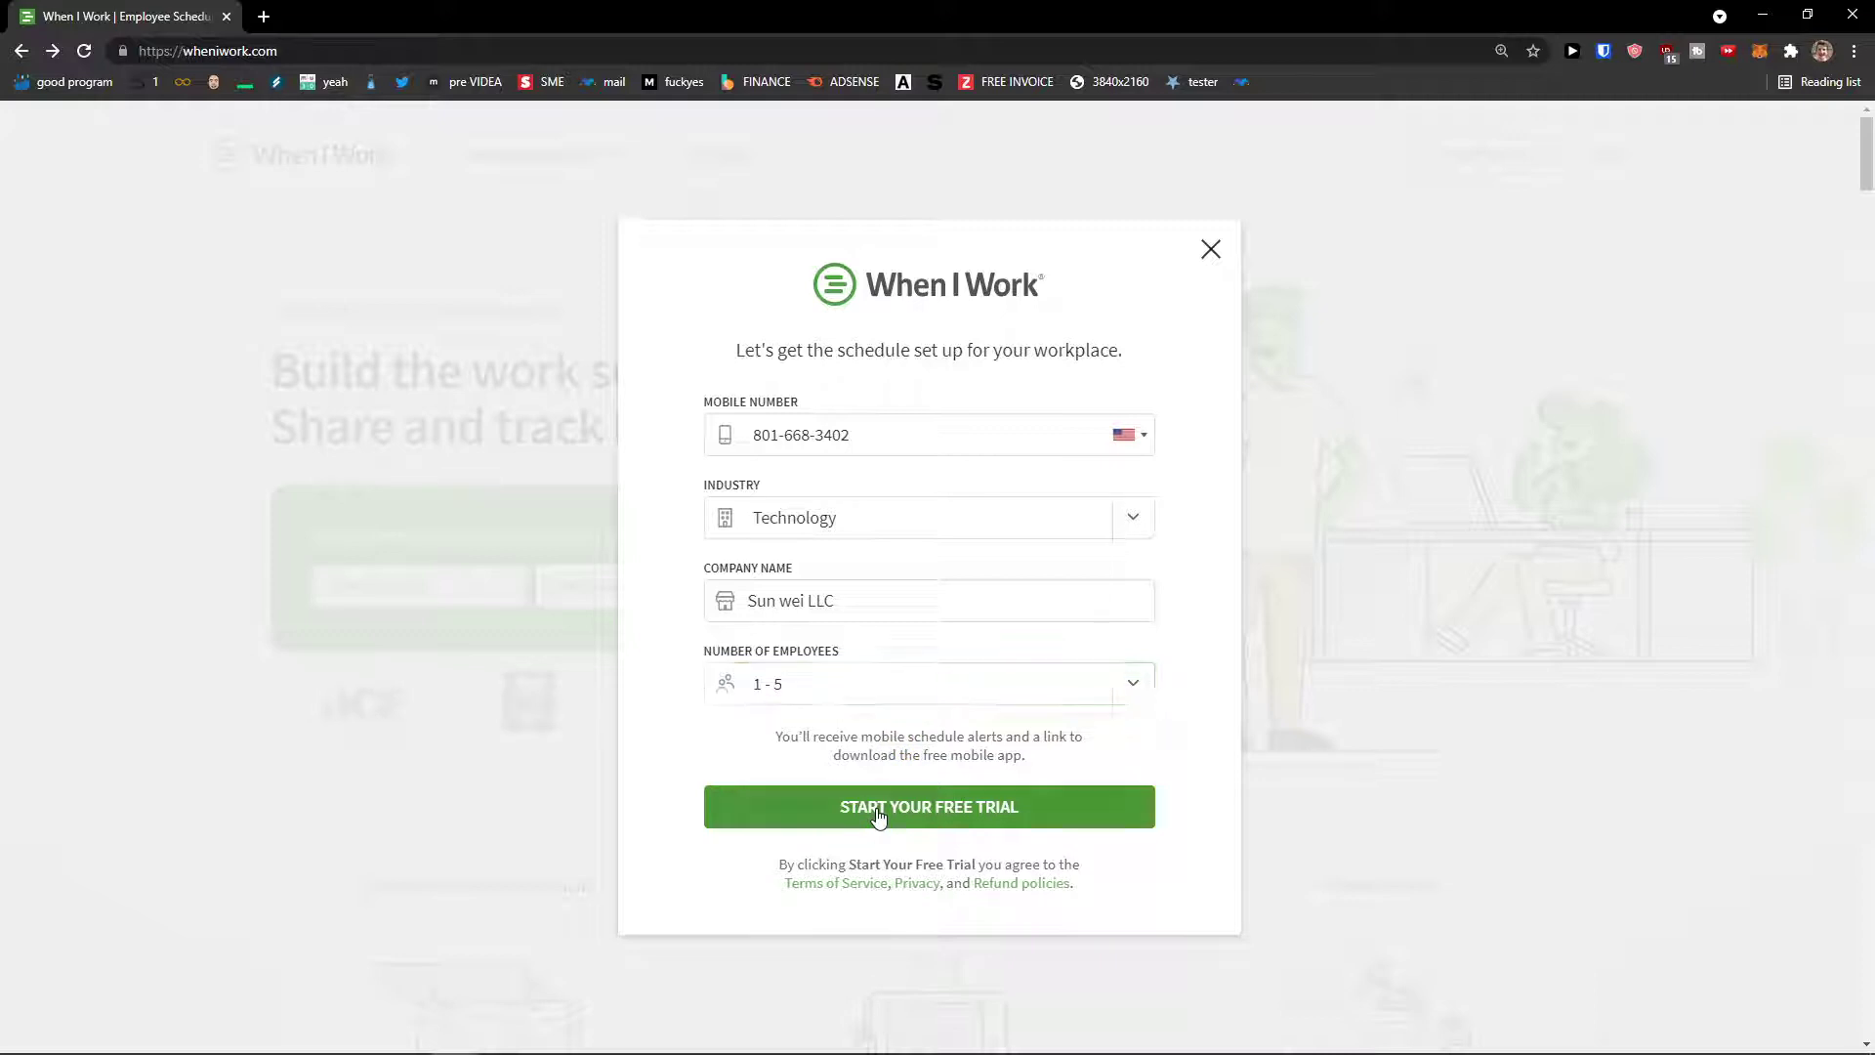
Step: Change the phone number's country code to Slovakia
{"action": "left_click", "coordinate": [1128, 437]}
{"action": "left_click", "coordinate": [1009, 481]}
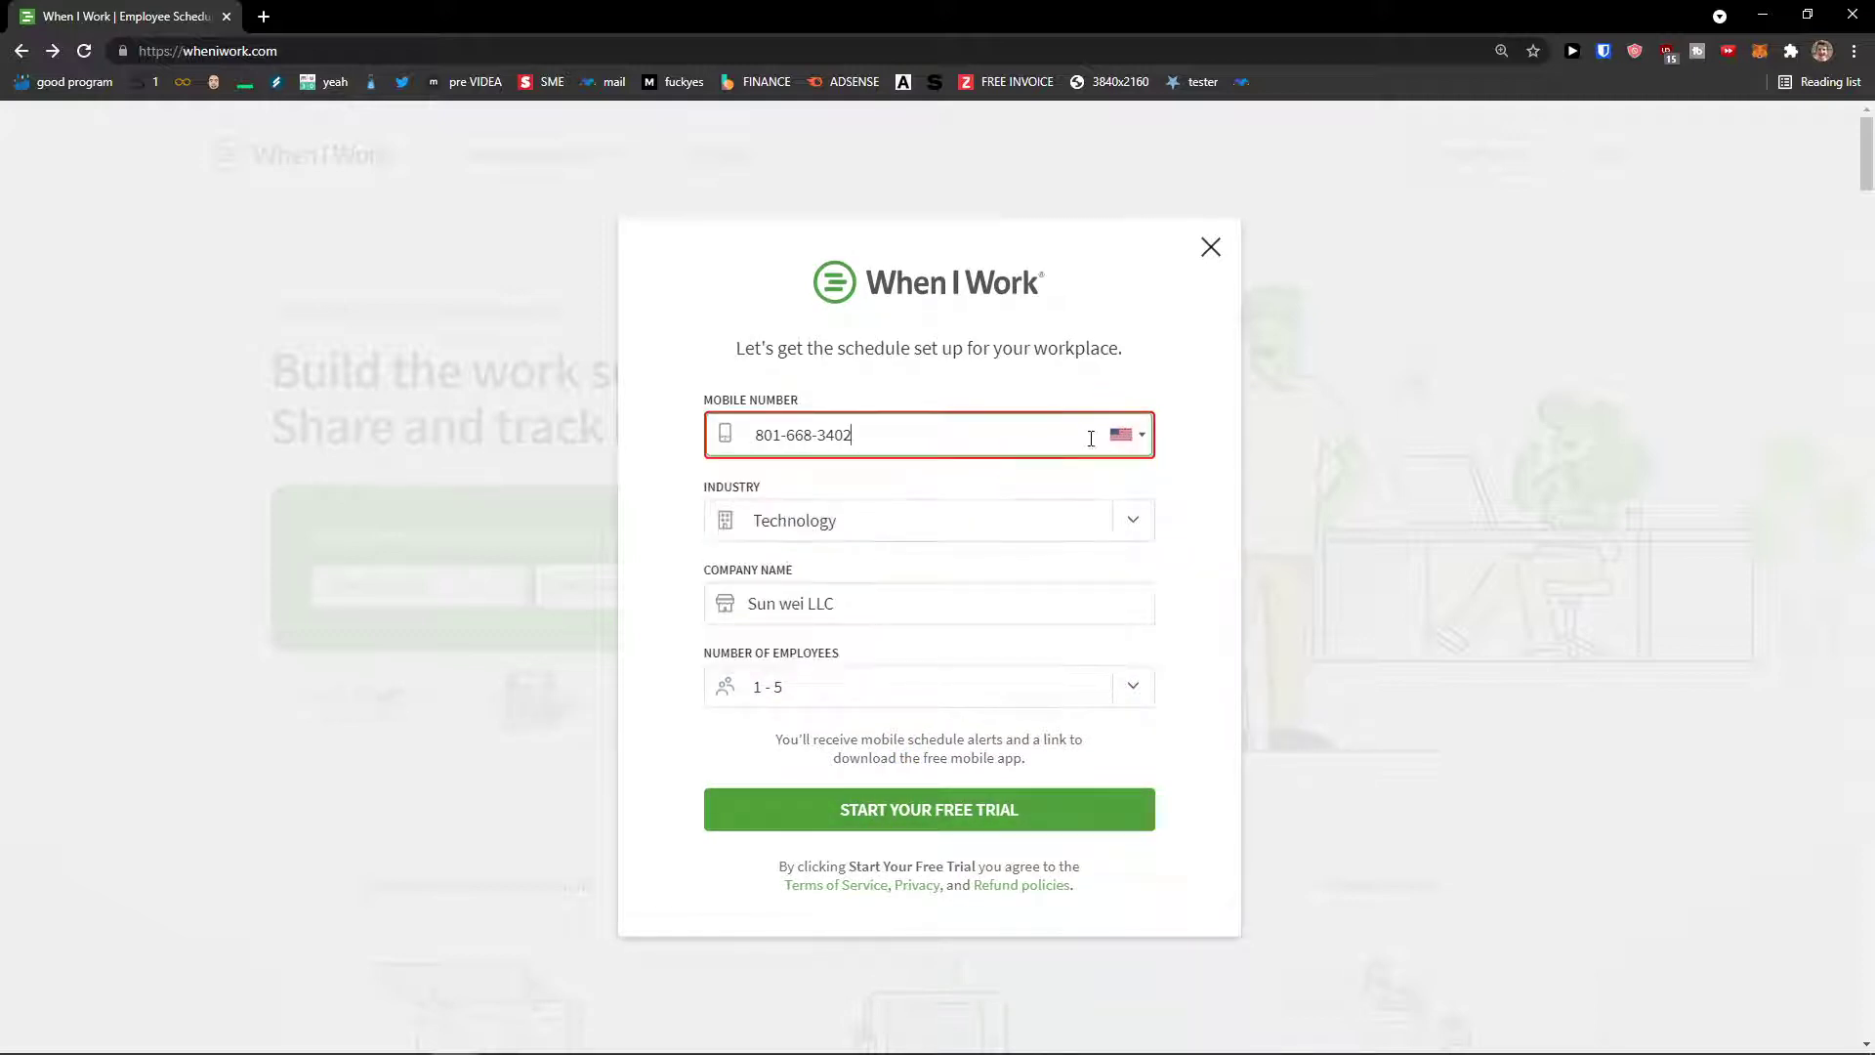
{"action": "left_click", "coordinate": [1138, 437]}
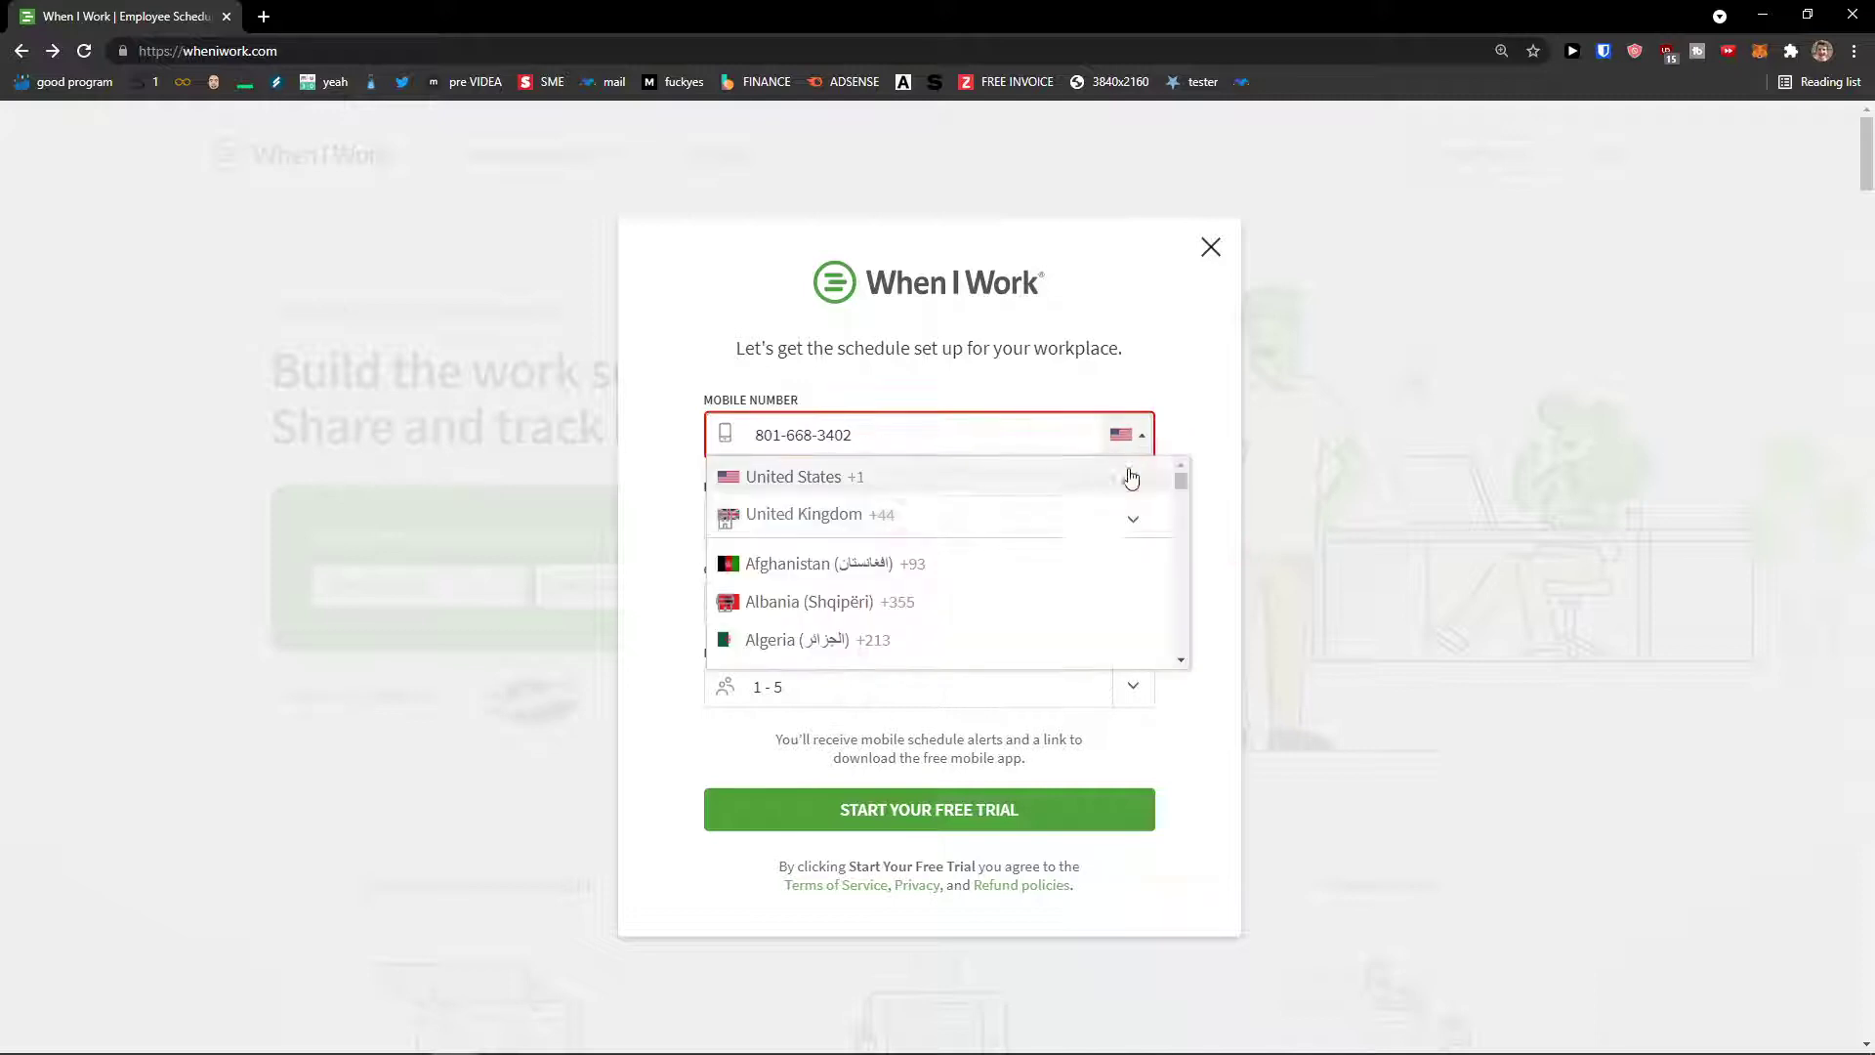
{"action": "scroll", "coordinate": [1113, 517], "scroll_direction": "down", "scroll_amount": 2}
{"action": "key", "text": "s"}
{"action": "key", "text": "l"}
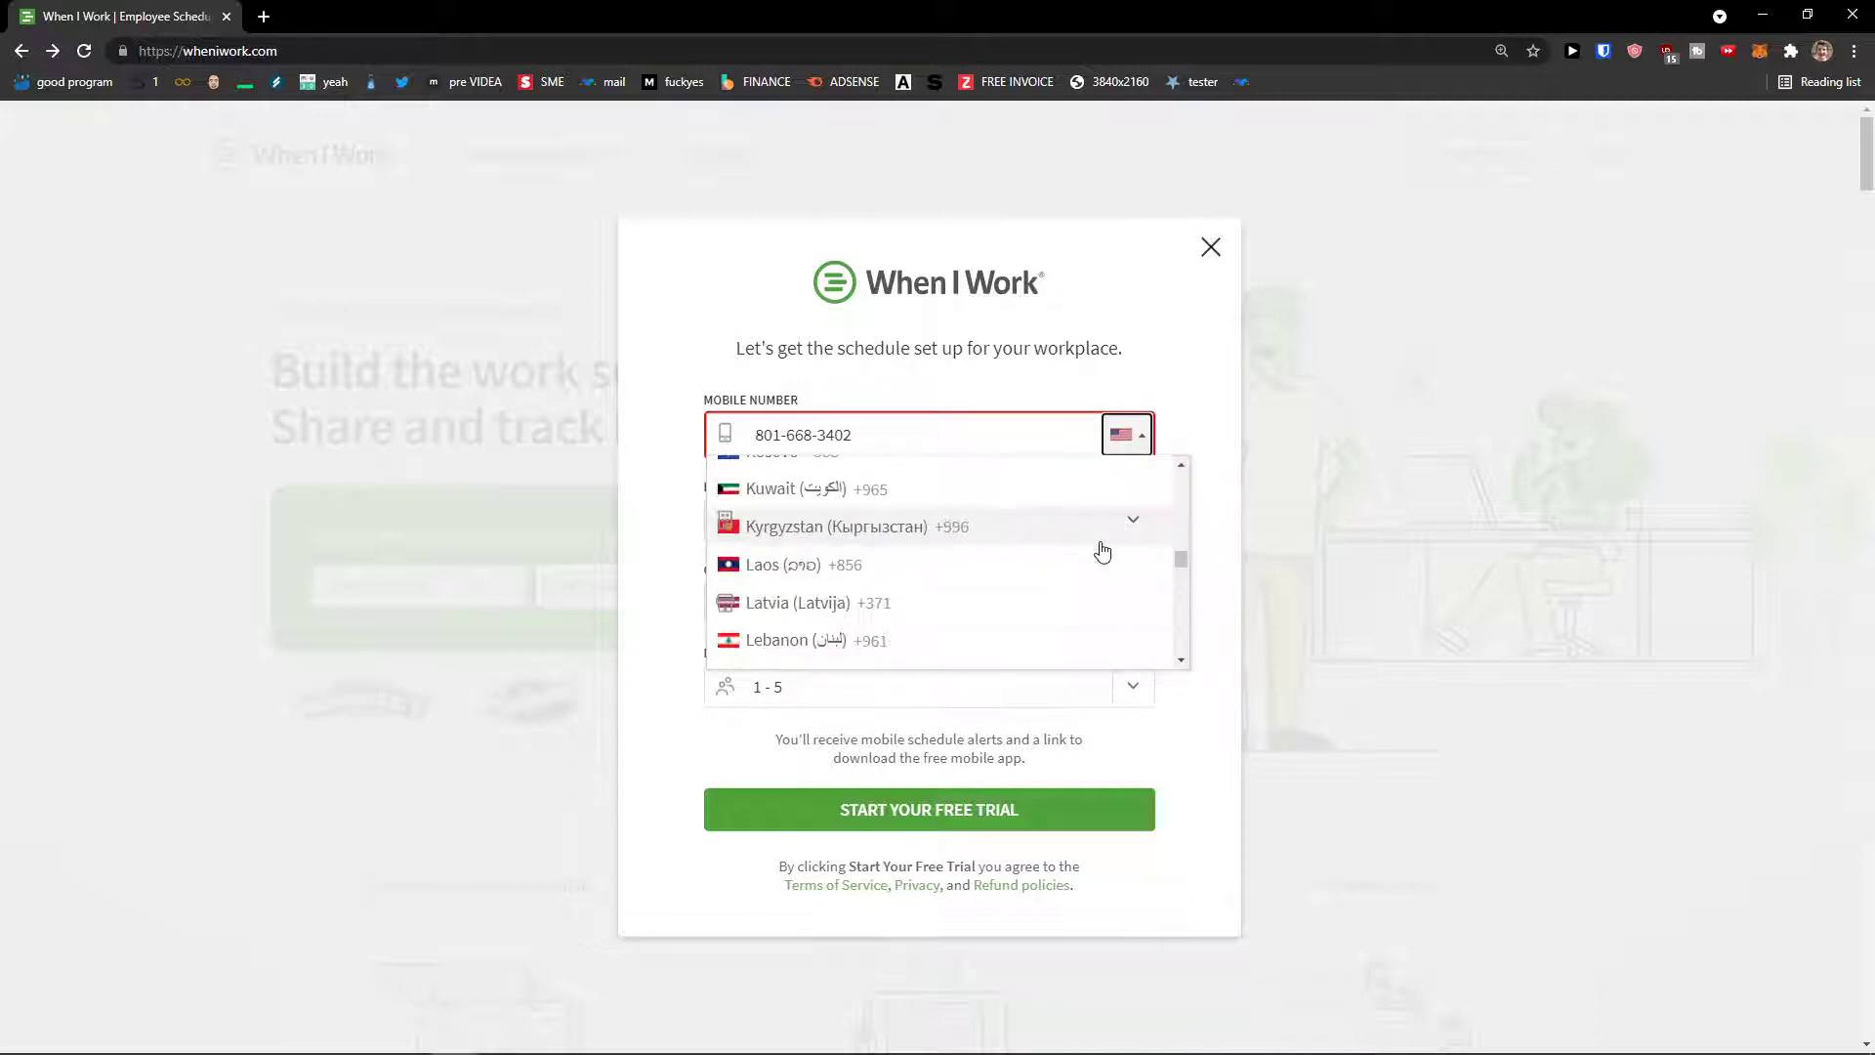
{"action": "scroll", "coordinate": [1103, 547], "scroll_direction": "up", "scroll_amount": 20}
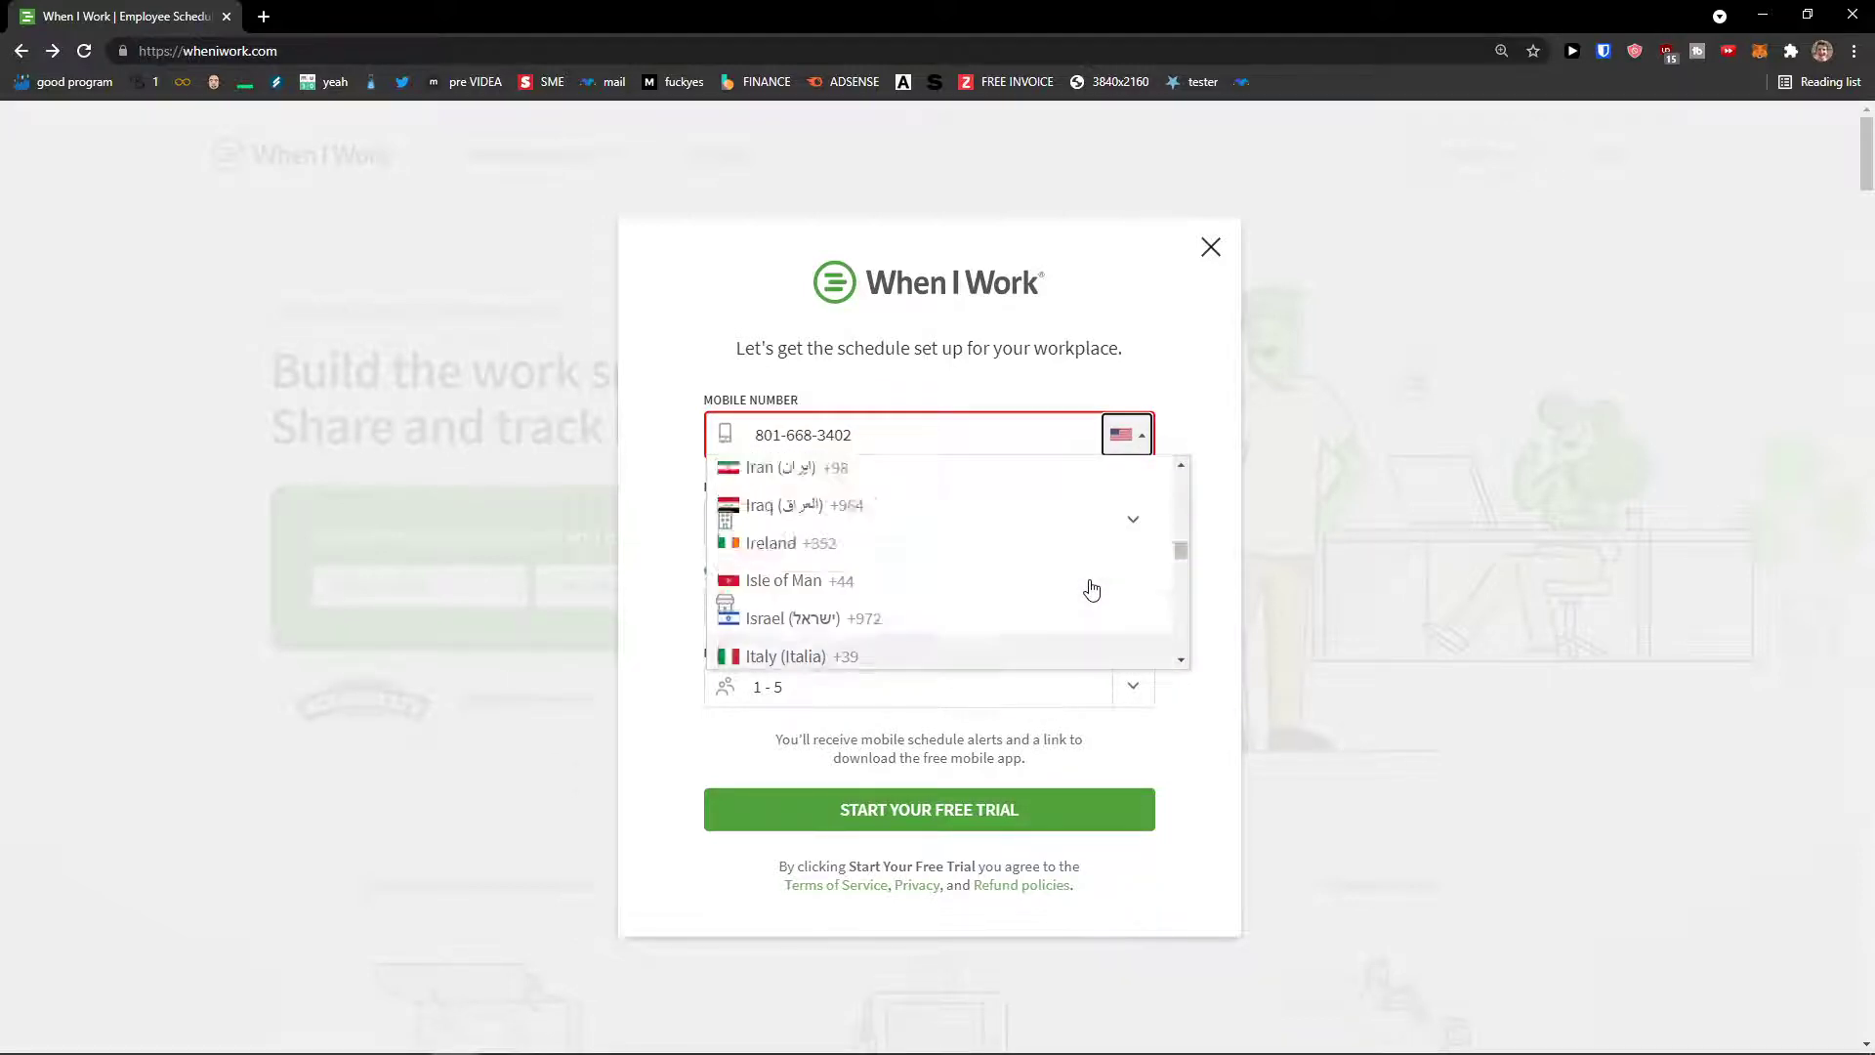
{"action": "left_click_drag", "start_coordinate": [1185, 529], "coordinate": [1195, 621]}
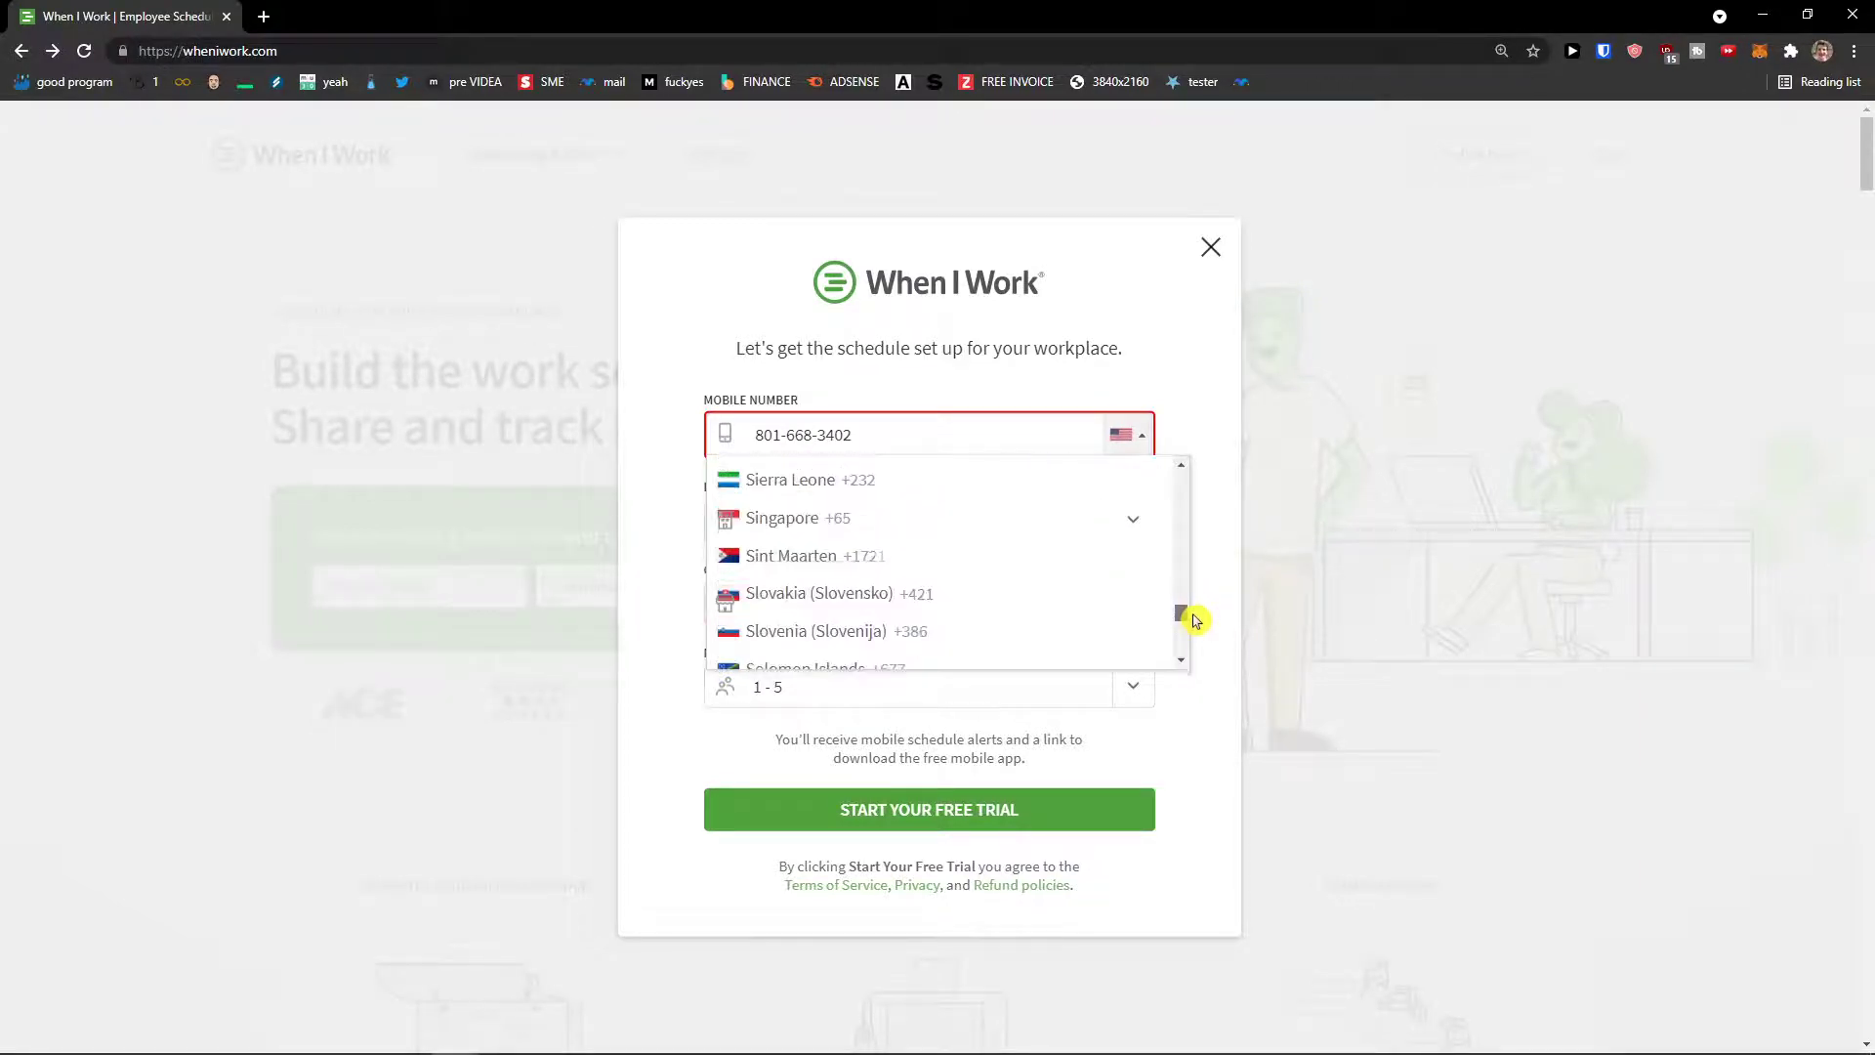
{"action": "left_click", "coordinate": [992, 598]}
Step: Replace the mobile number with a new one and submit the trial signup
{"action": "left_click_drag", "start_coordinate": [879, 439], "coordinate": [707, 422]}
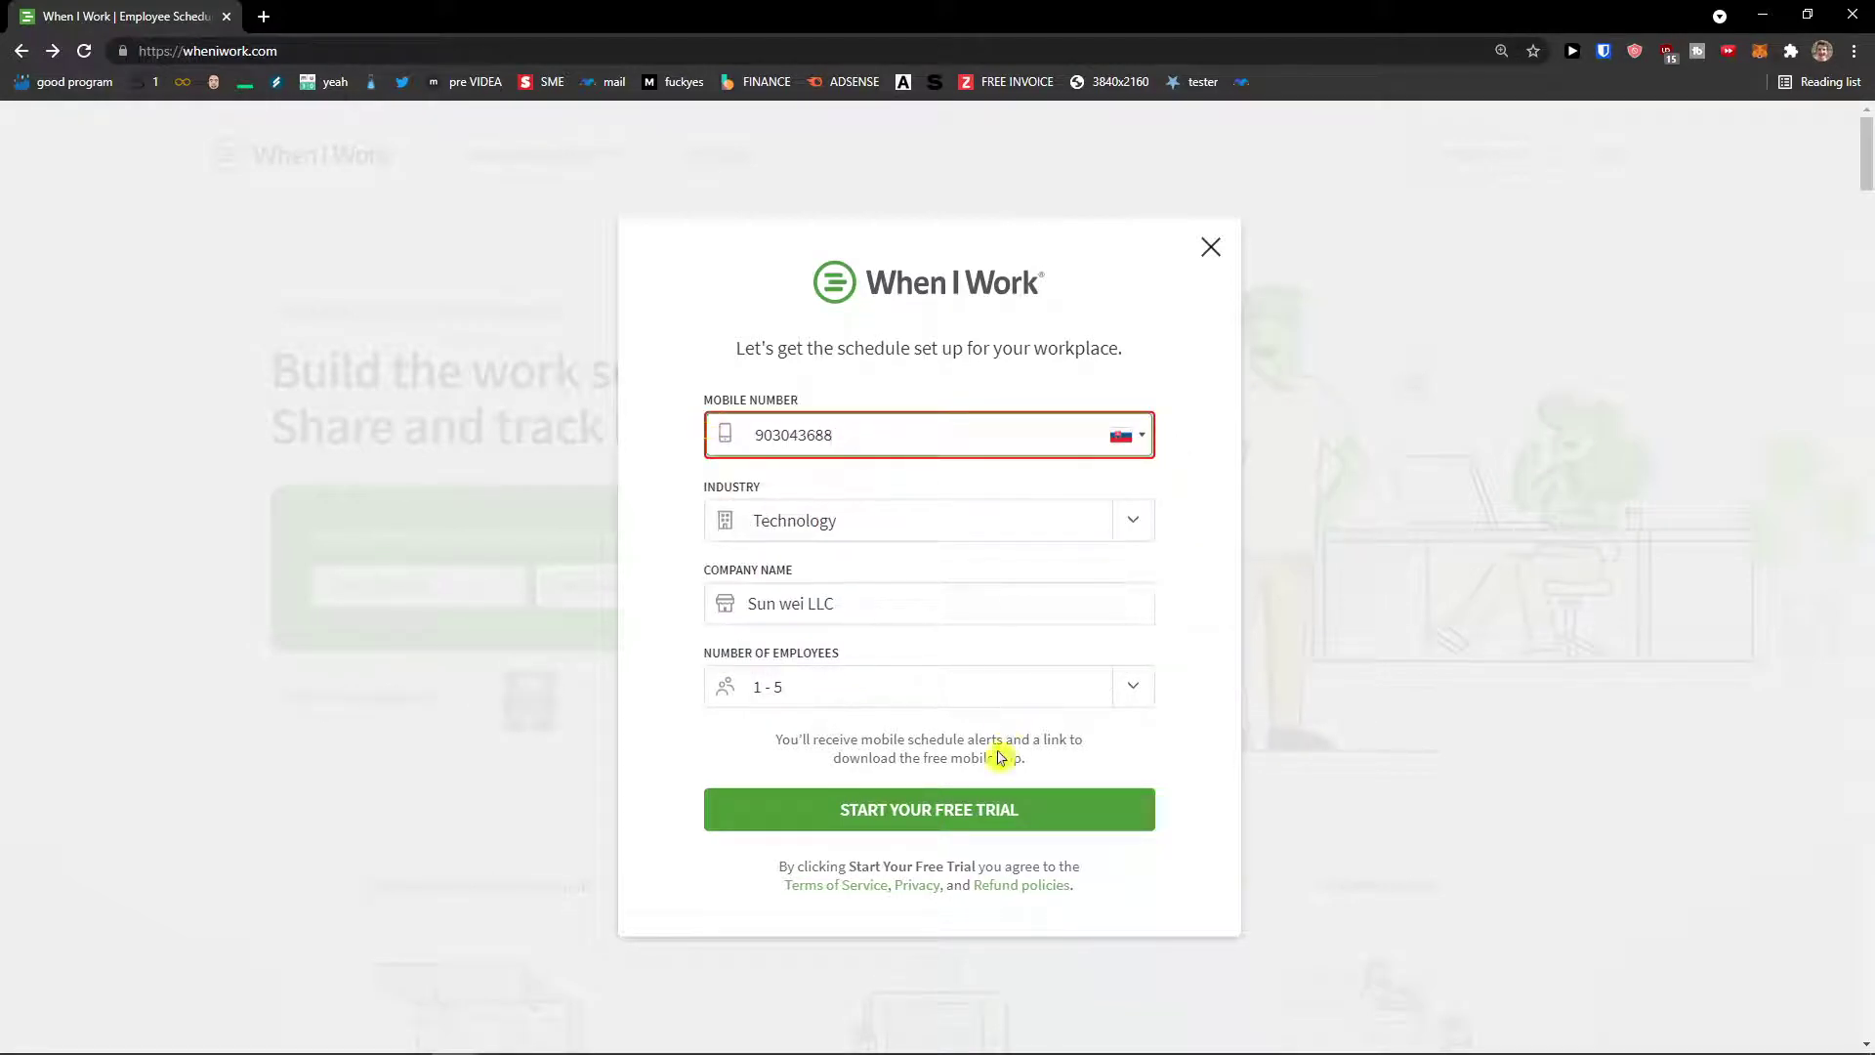
{"action": "left_click", "coordinate": [987, 821]}
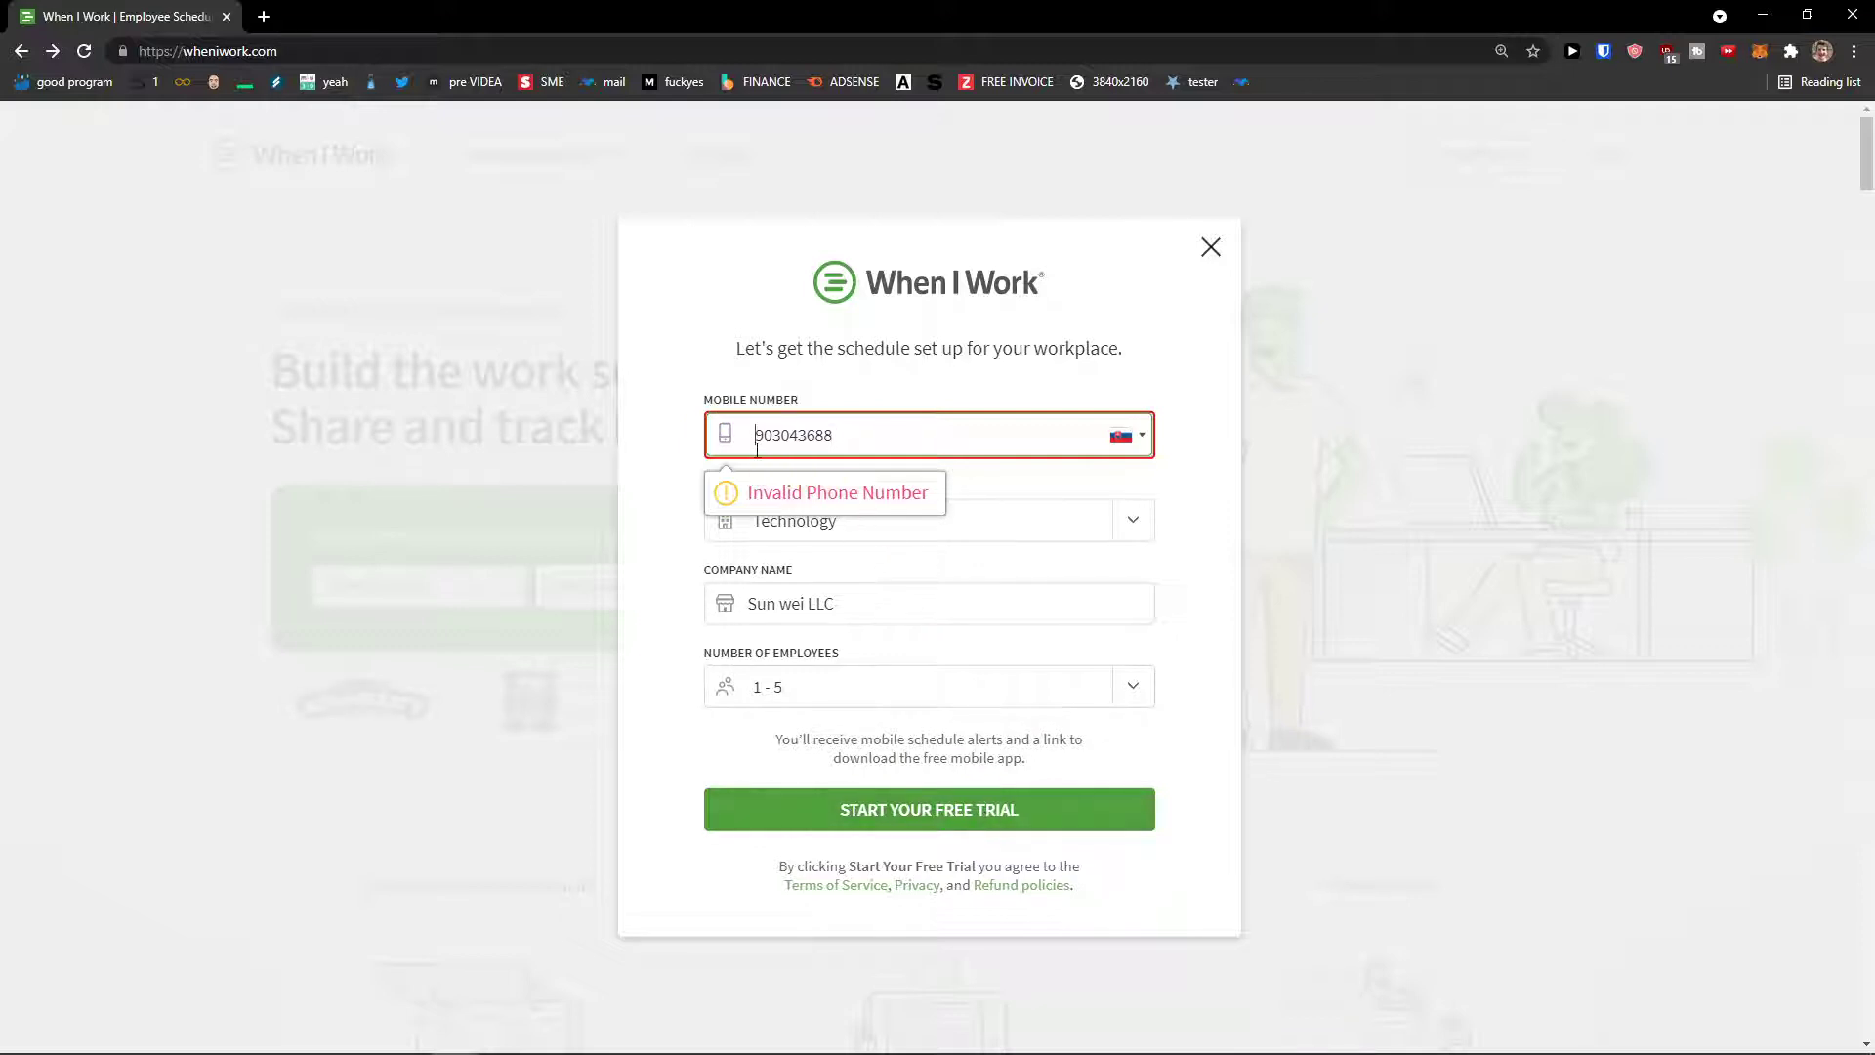
{"action": "left_click", "coordinate": [896, 811]}
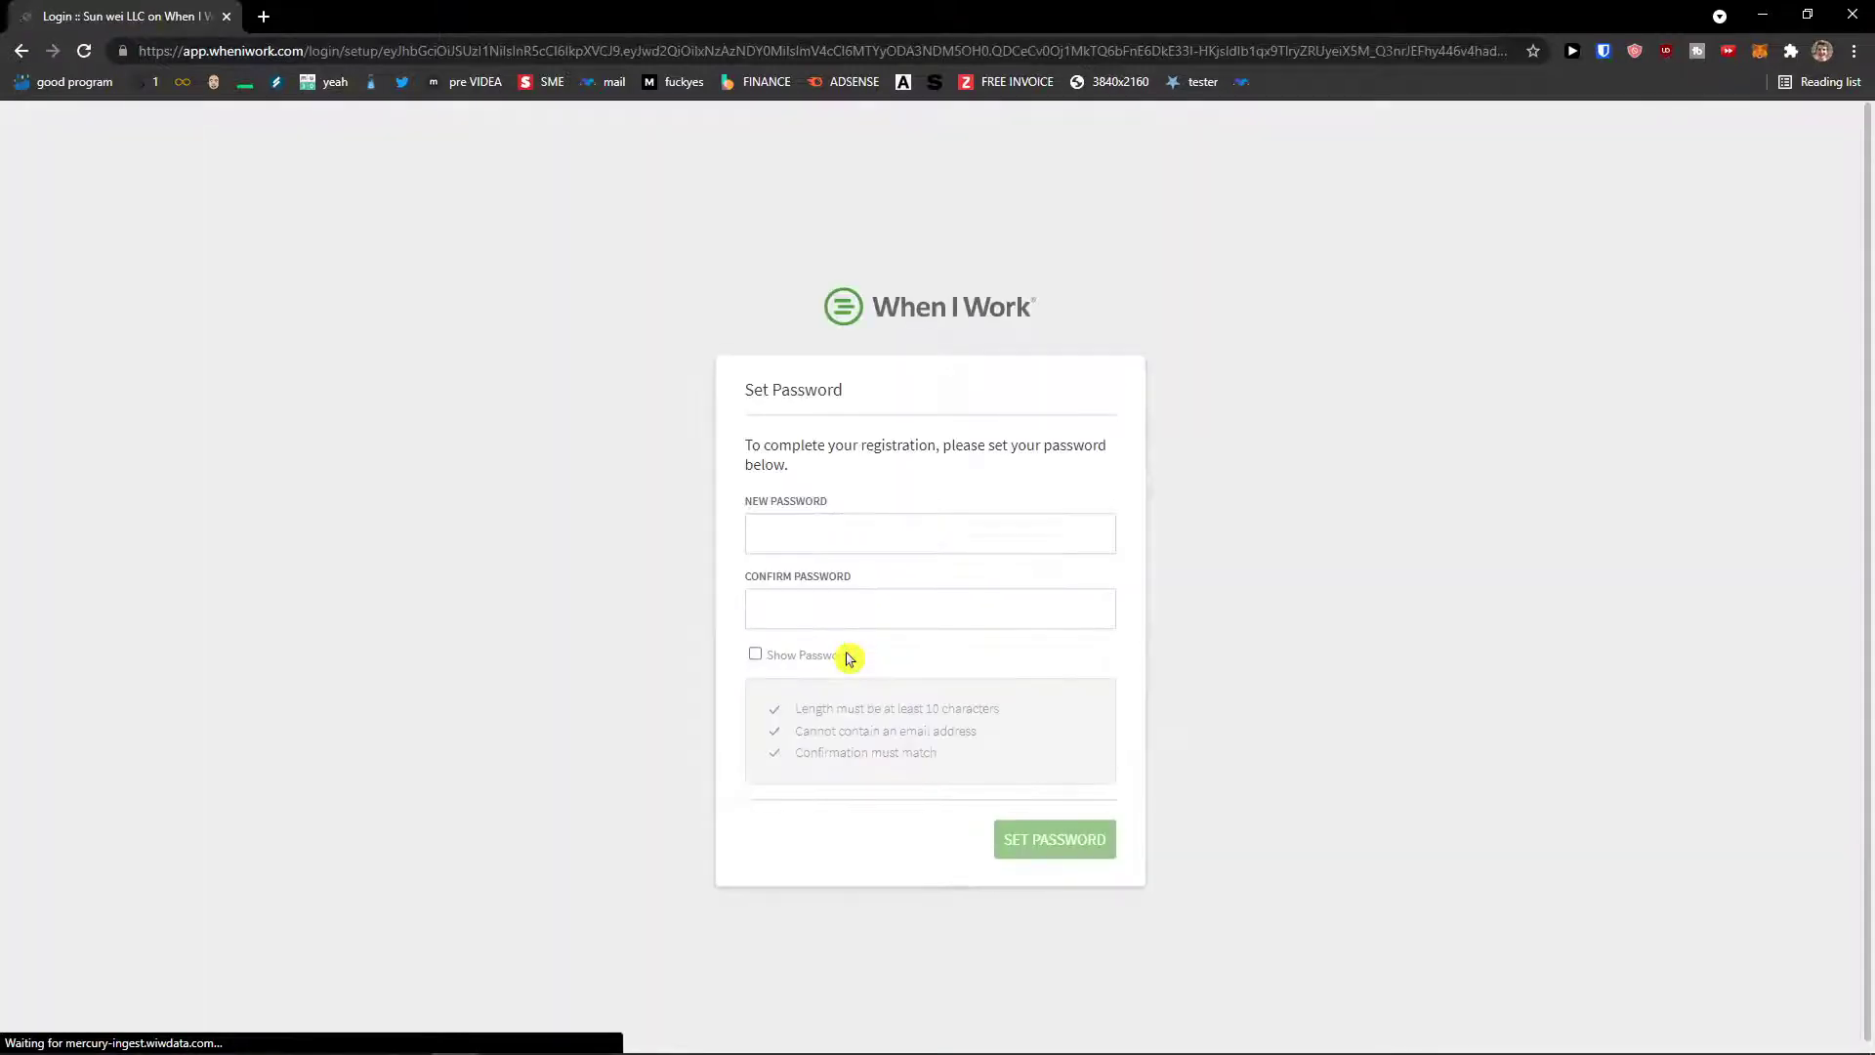
Step: Enter the new account password to finish registration
{"action": "left_click", "coordinate": [837, 544]}
{"action": "type", "text": "***"}
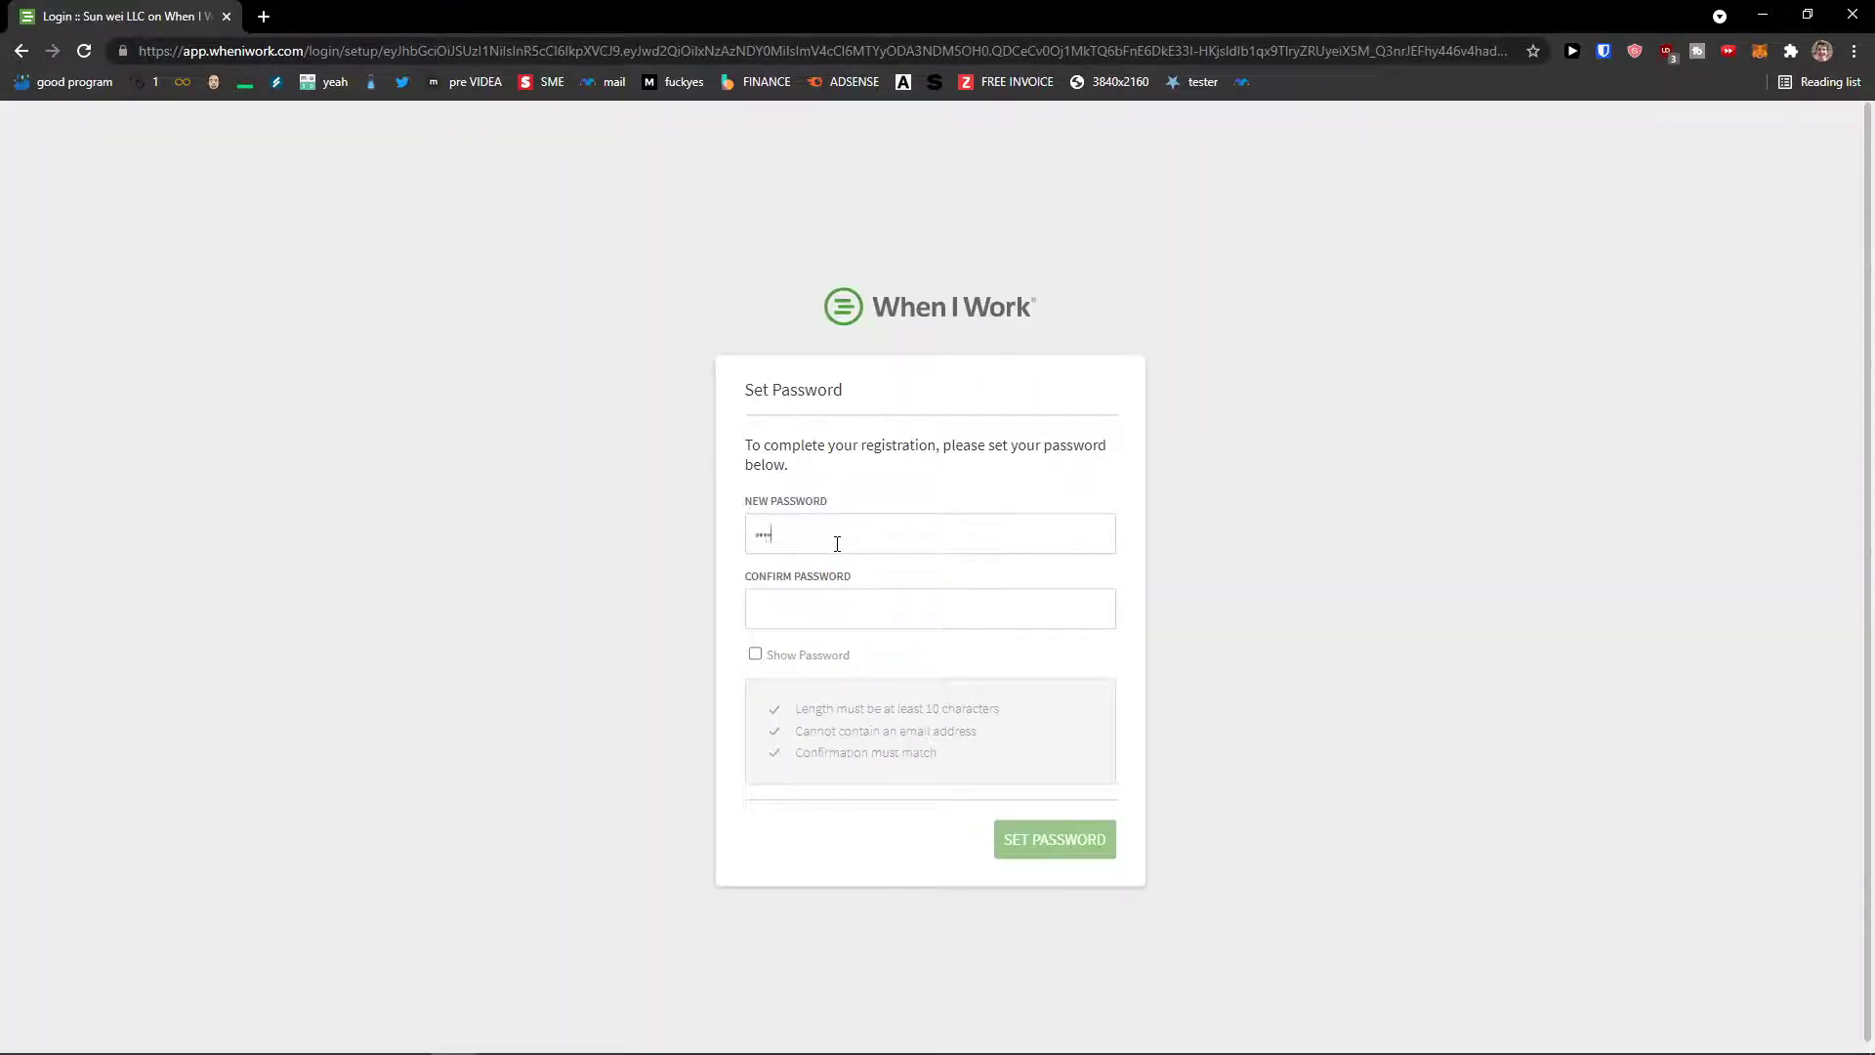
{"action": "type", "text": "**"}
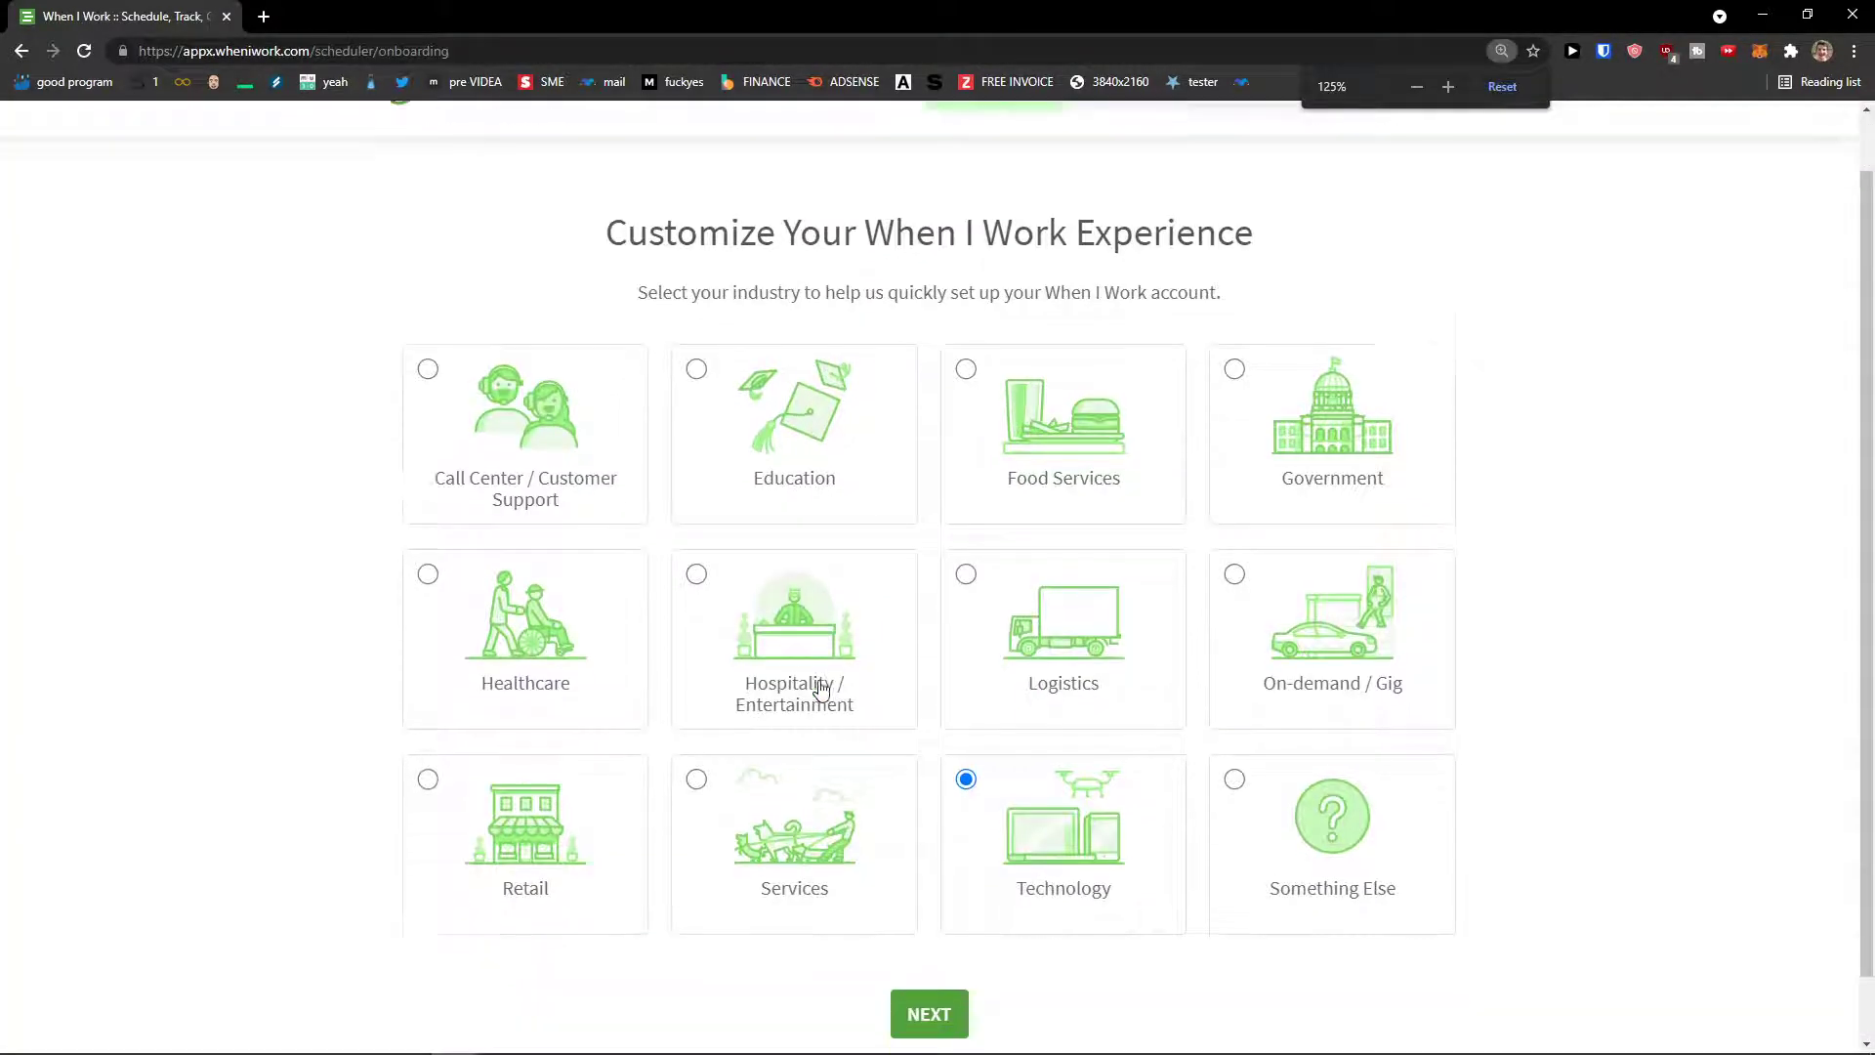
Step: Keep Technology as the industry on the Customize Your Experience page and continue
{"action": "scroll", "coordinate": [817, 688], "scroll_direction": "up", "scroll_amount": 2}
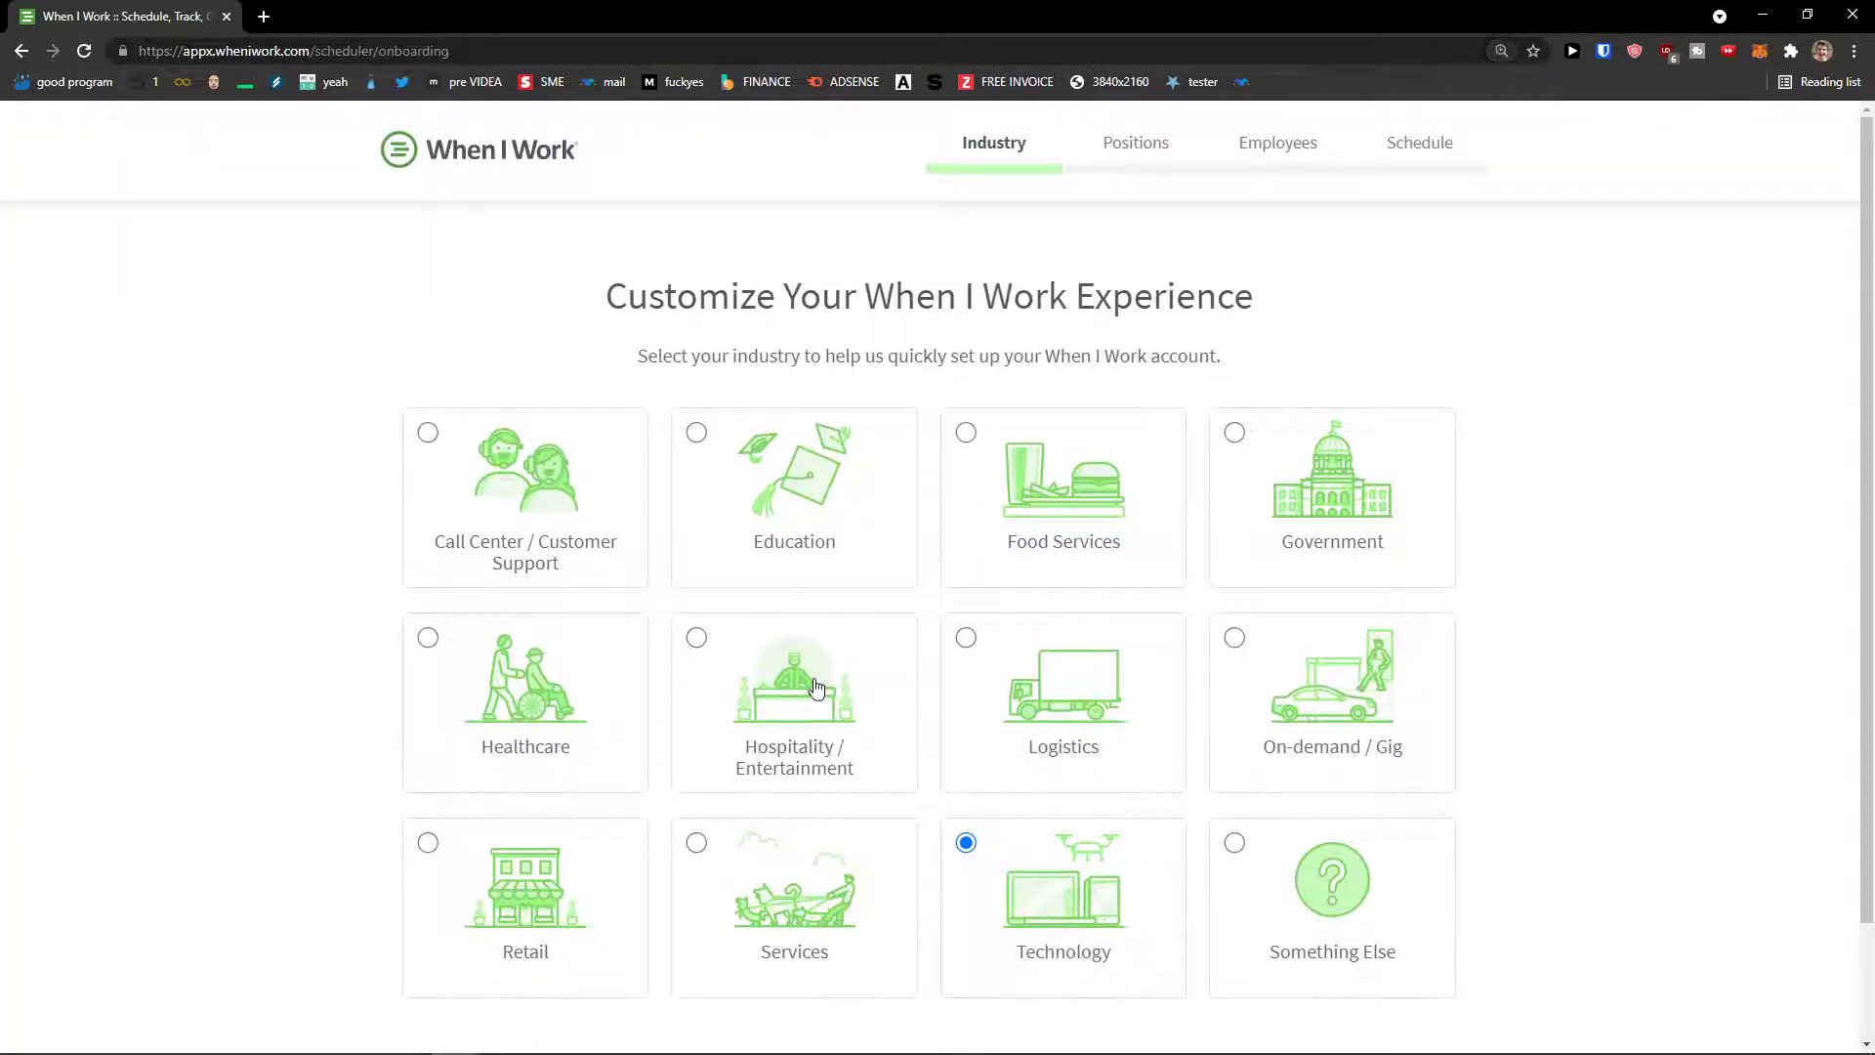
{"action": "scroll", "coordinate": [913, 678], "scroll_direction": "down", "scroll_amount": 2}
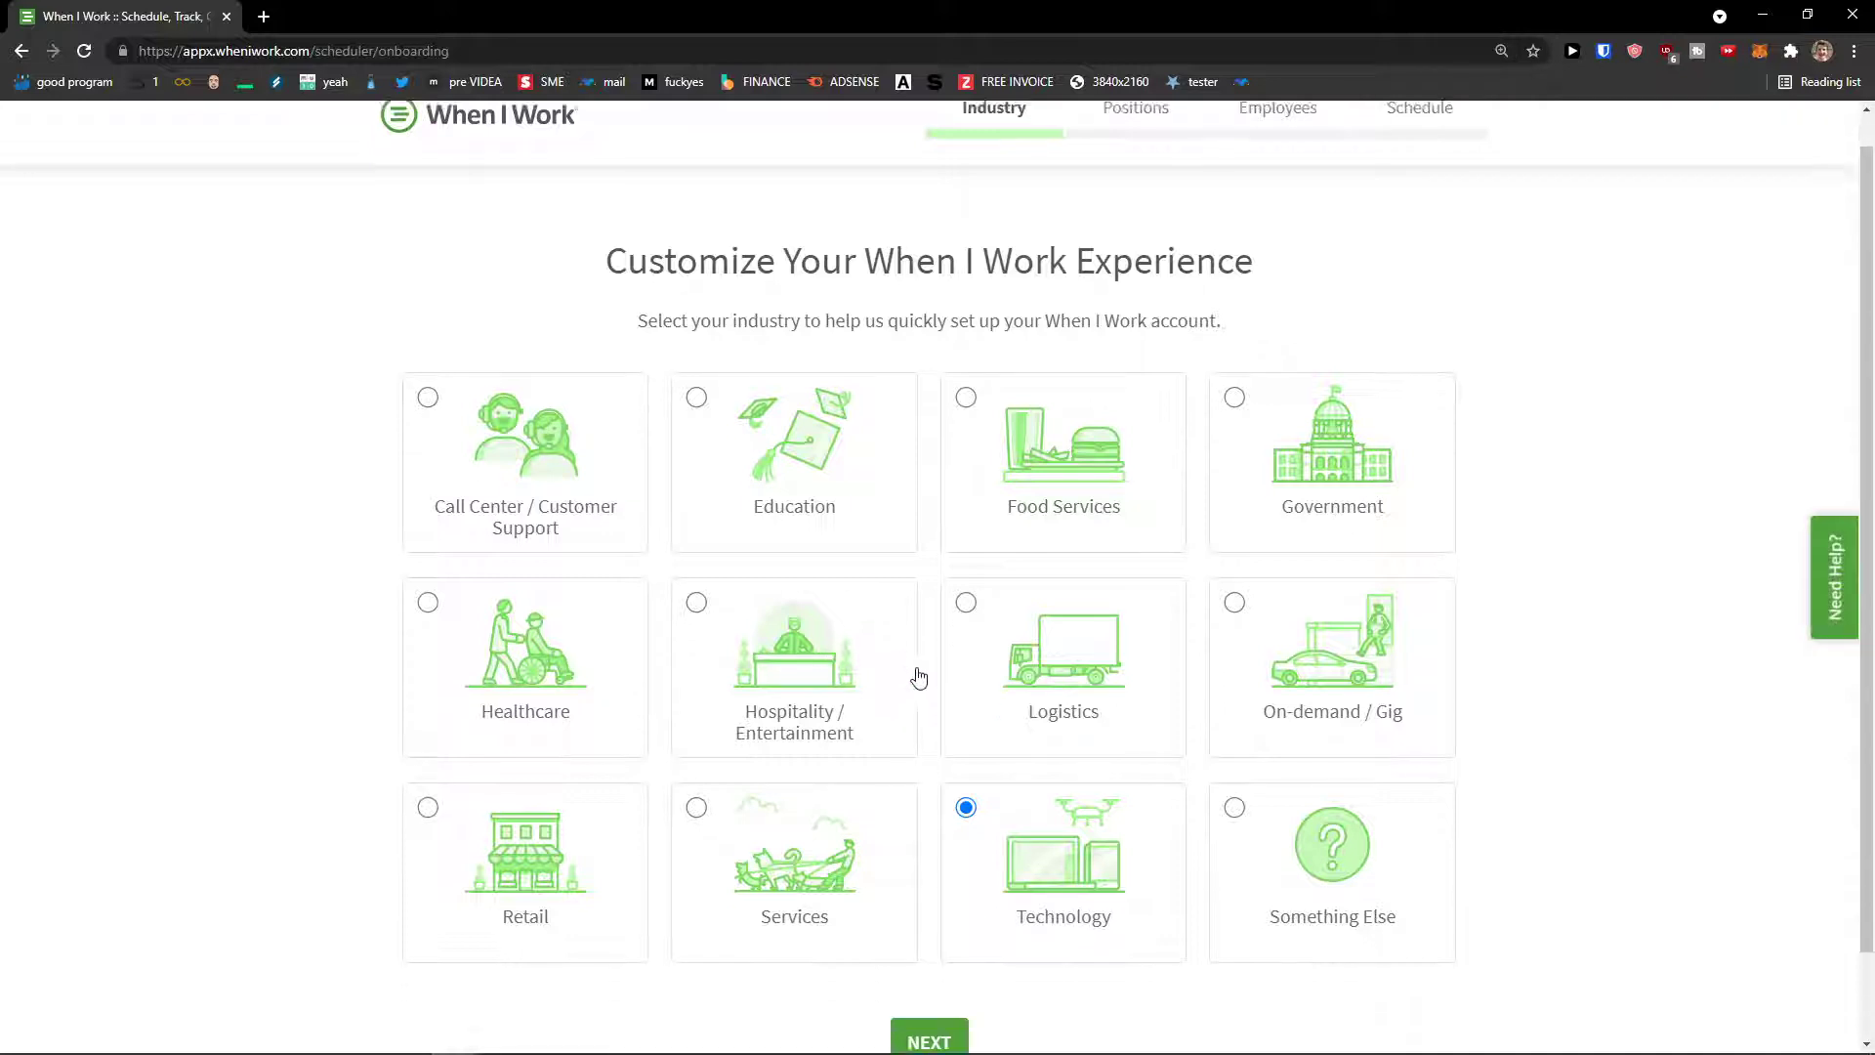
{"action": "scroll", "coordinate": [800, 488], "scroll_direction": "up", "scroll_amount": 2}
{"action": "left_click_drag", "start_coordinate": [638, 356], "coordinate": [1283, 398]}
{"action": "scroll", "coordinate": [1175, 573], "scroll_direction": "down", "scroll_amount": 1}
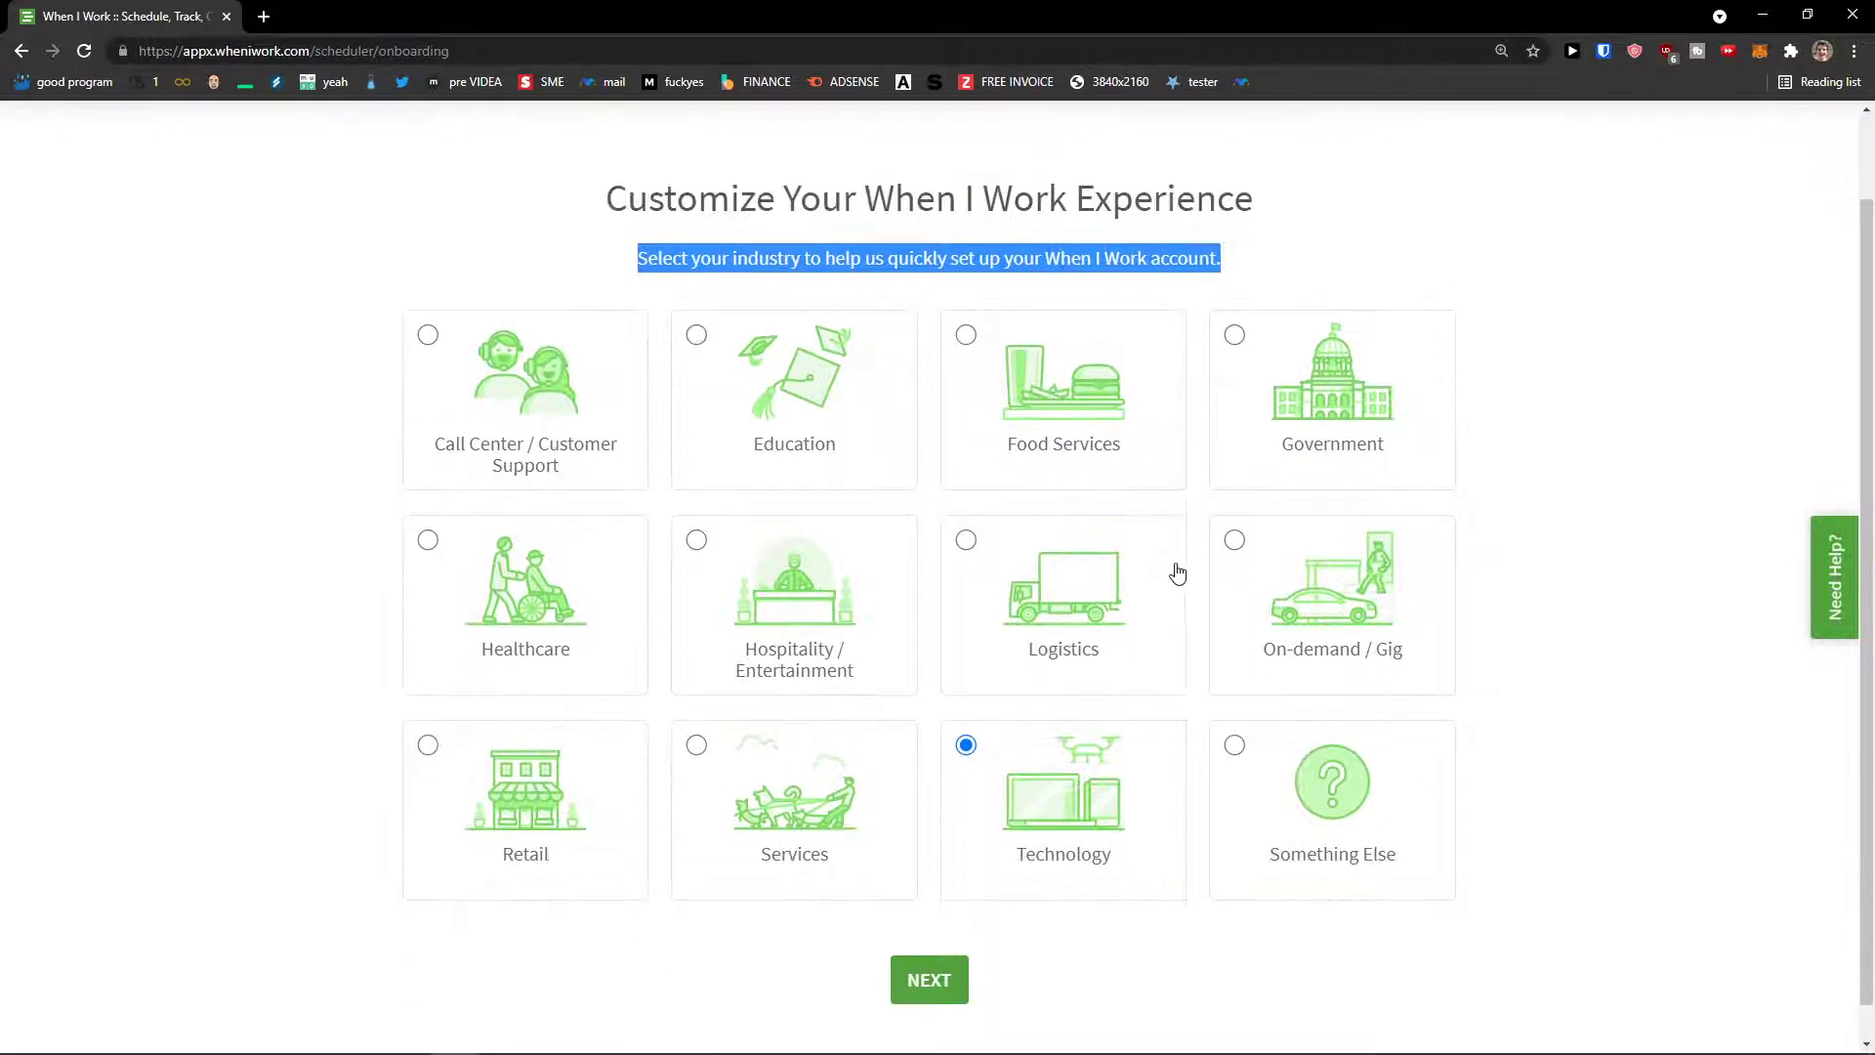
{"action": "left_click", "coordinate": [1160, 923]}
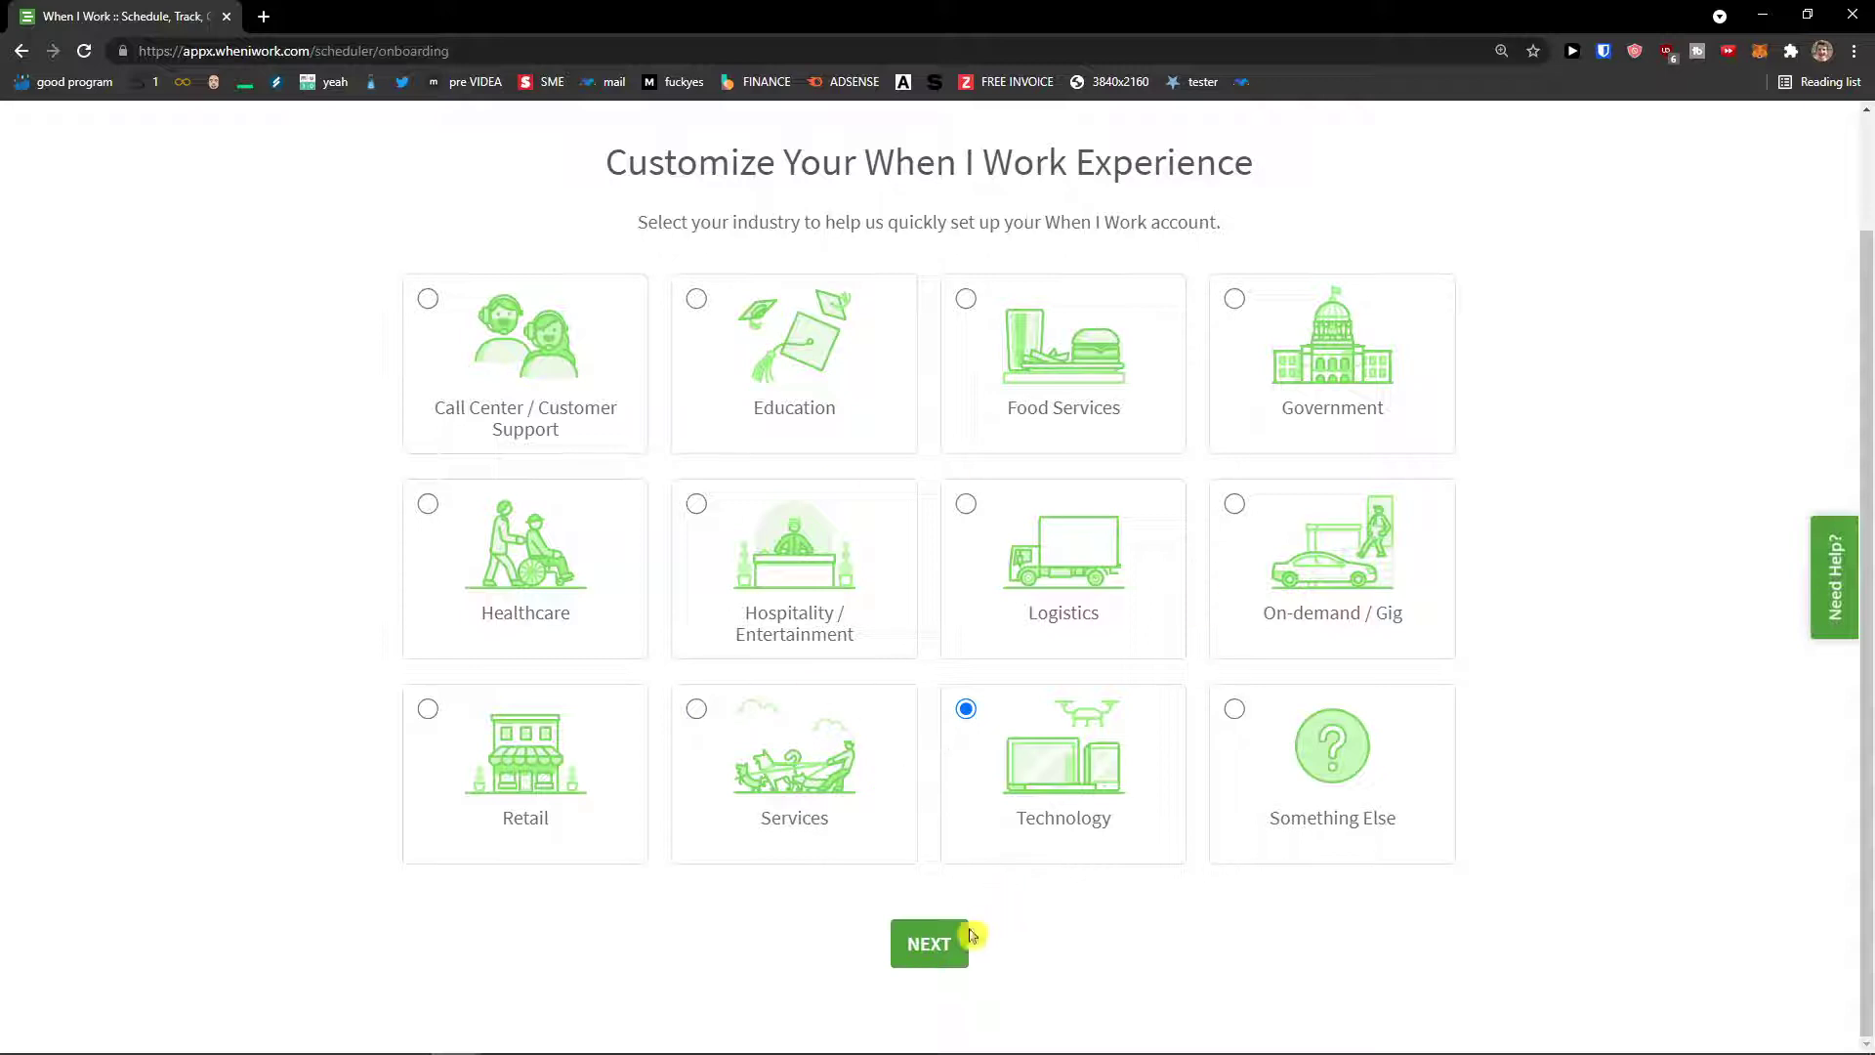
{"action": "left_click", "coordinate": [949, 952]}
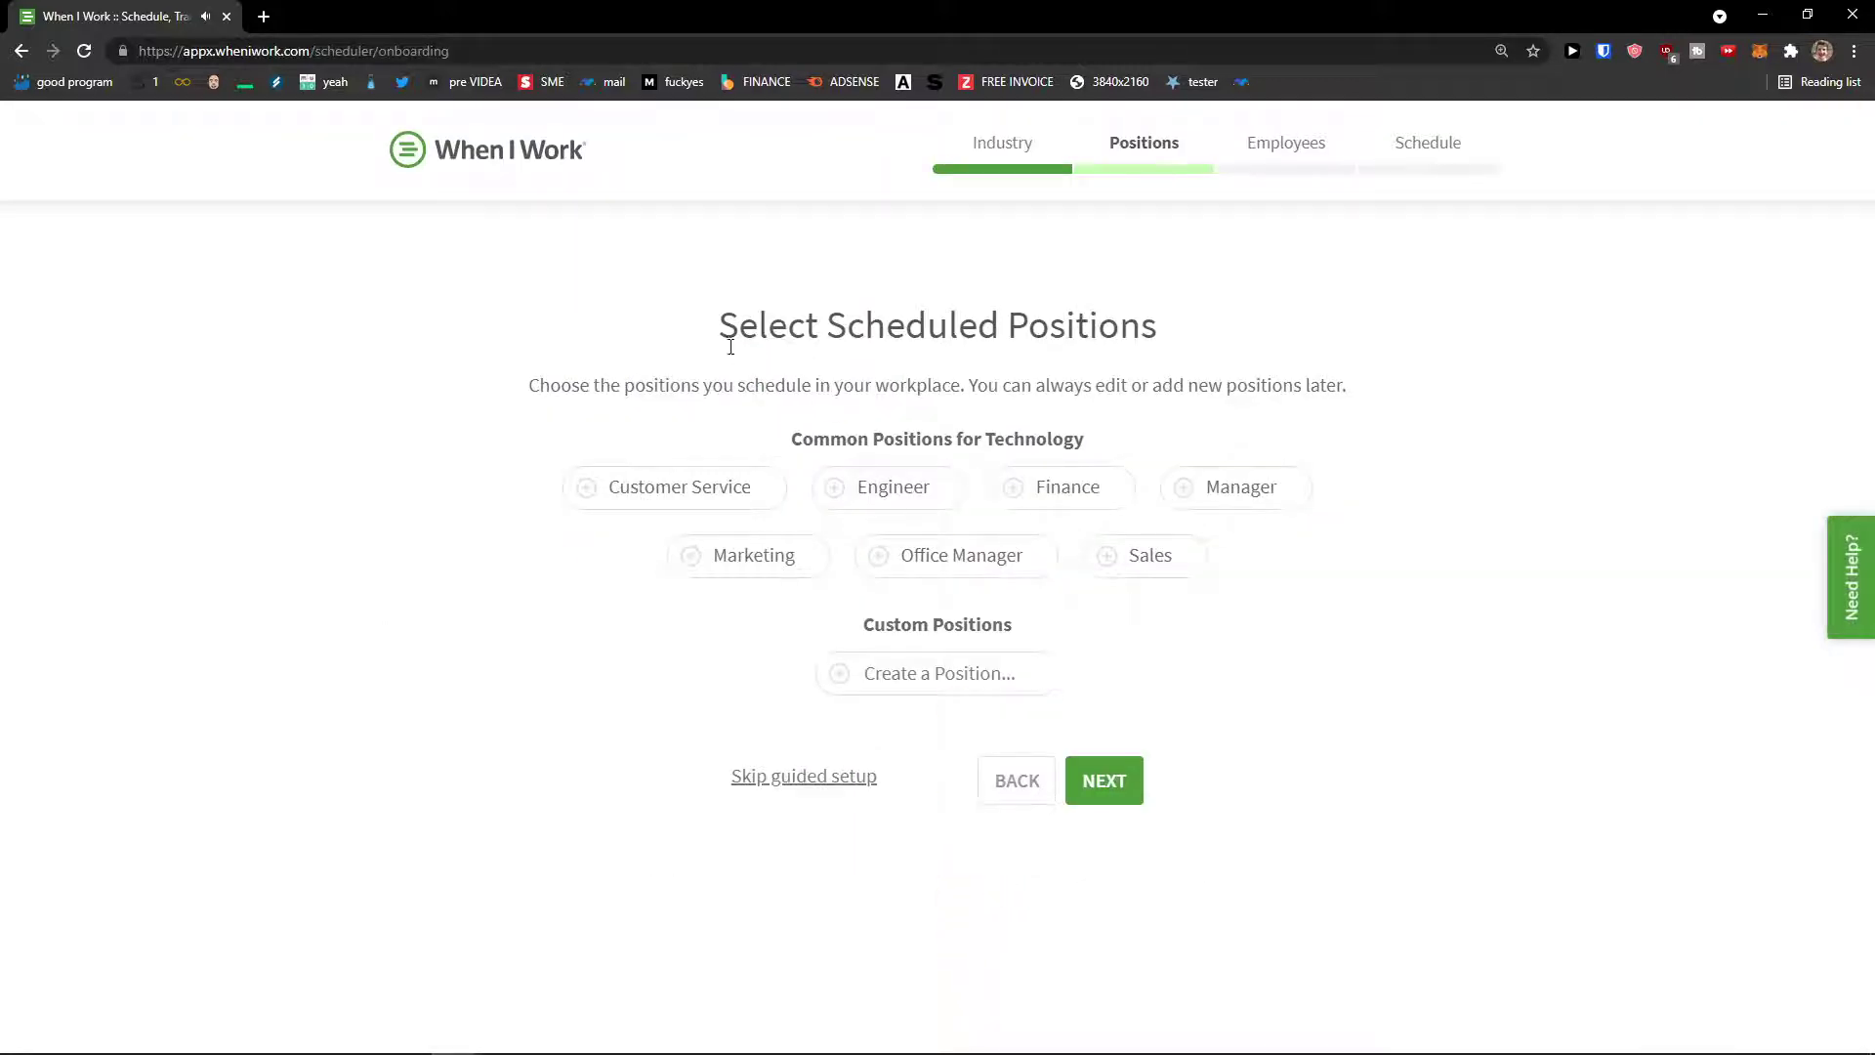
Step: Select Sales, Customer Service and Technical Support as positions, then proceed to Employee Setup
{"action": "left_click_drag", "start_coordinate": [565, 379], "coordinate": [1364, 398]}
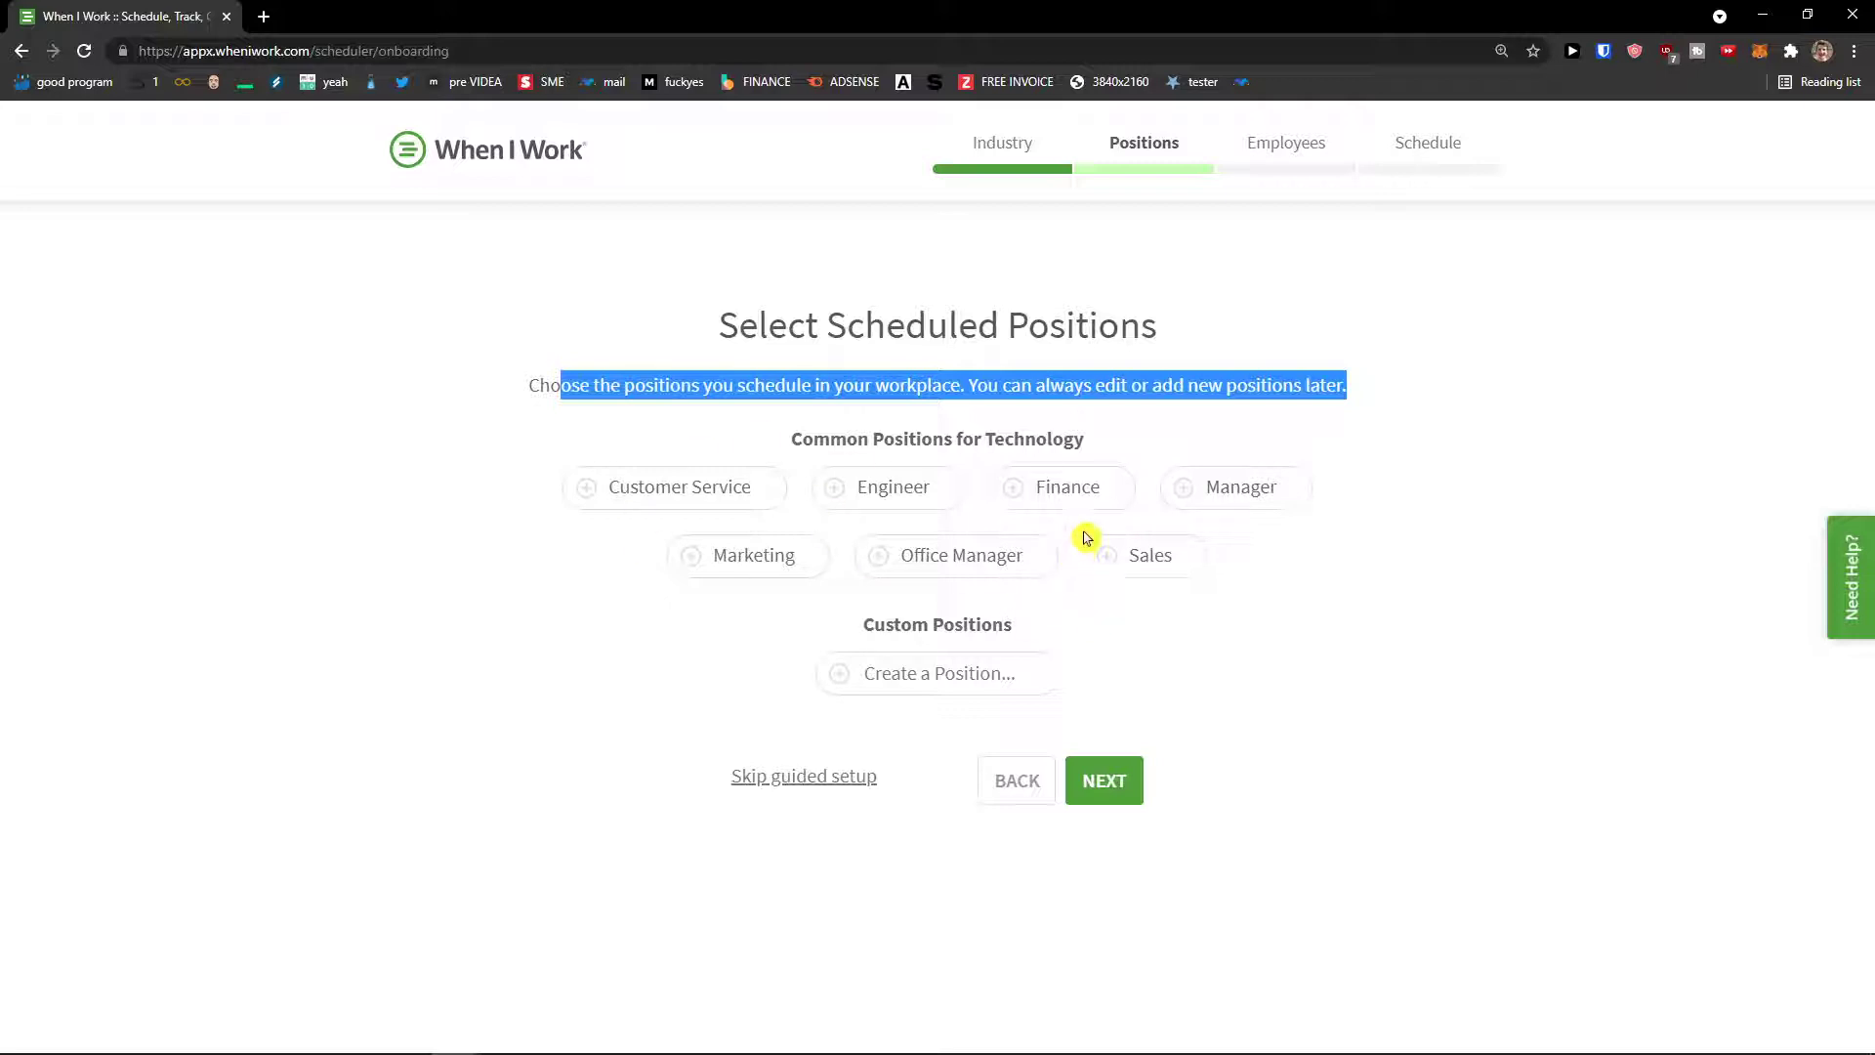
{"action": "left_click", "coordinate": [1123, 564]}
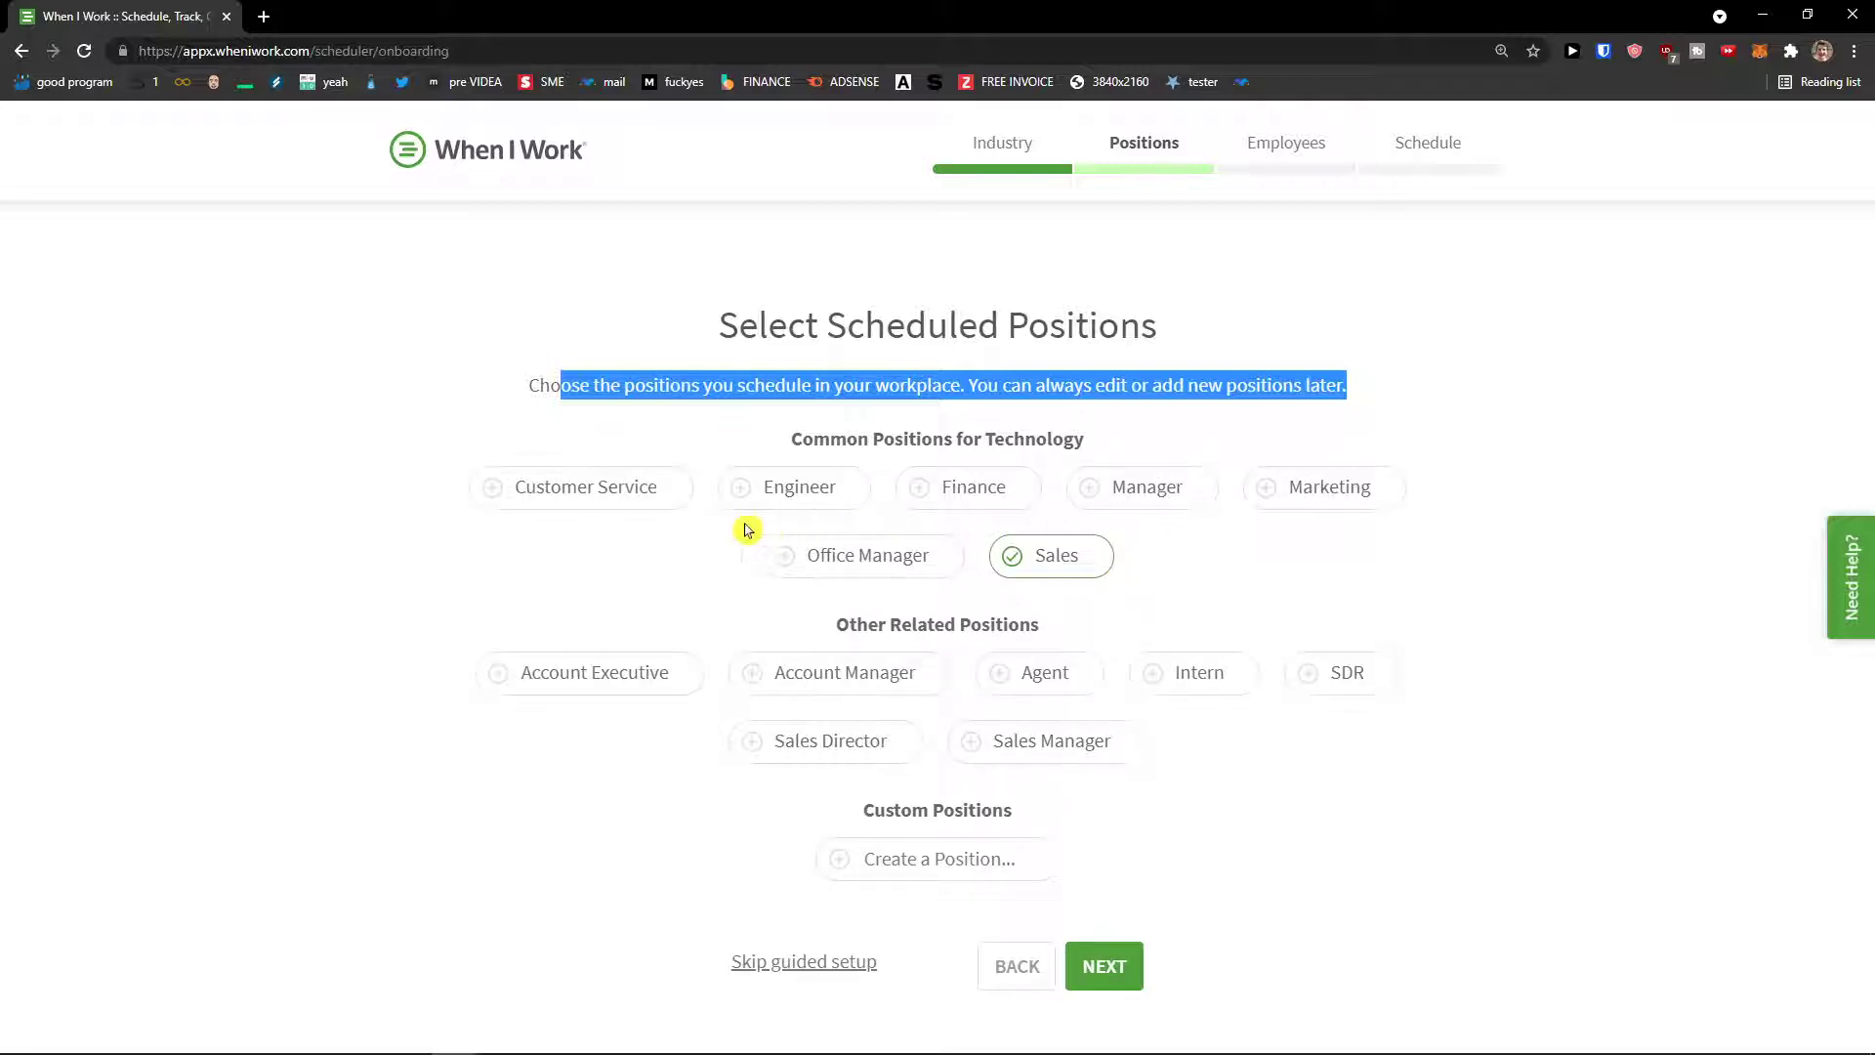
{"action": "left_click", "coordinate": [622, 503]}
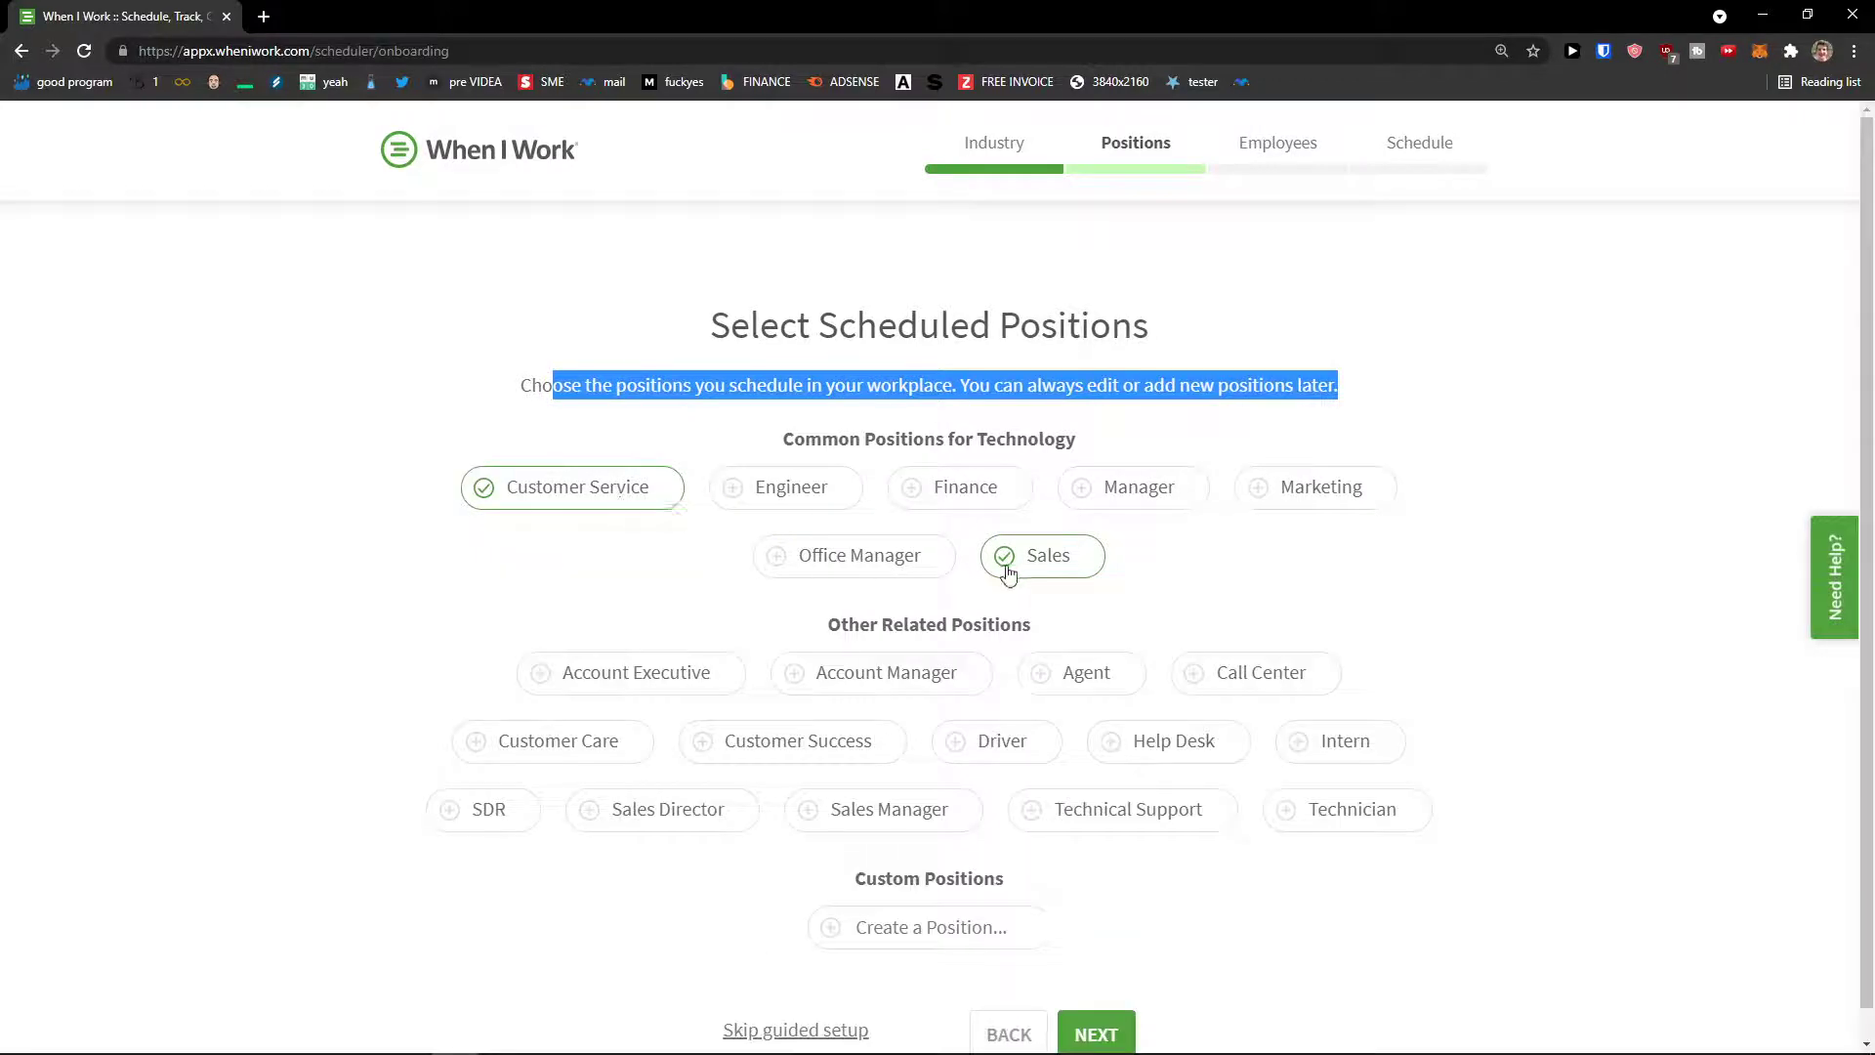
{"action": "scroll", "coordinate": [1009, 574], "scroll_direction": "down", "scroll_amount": 1}
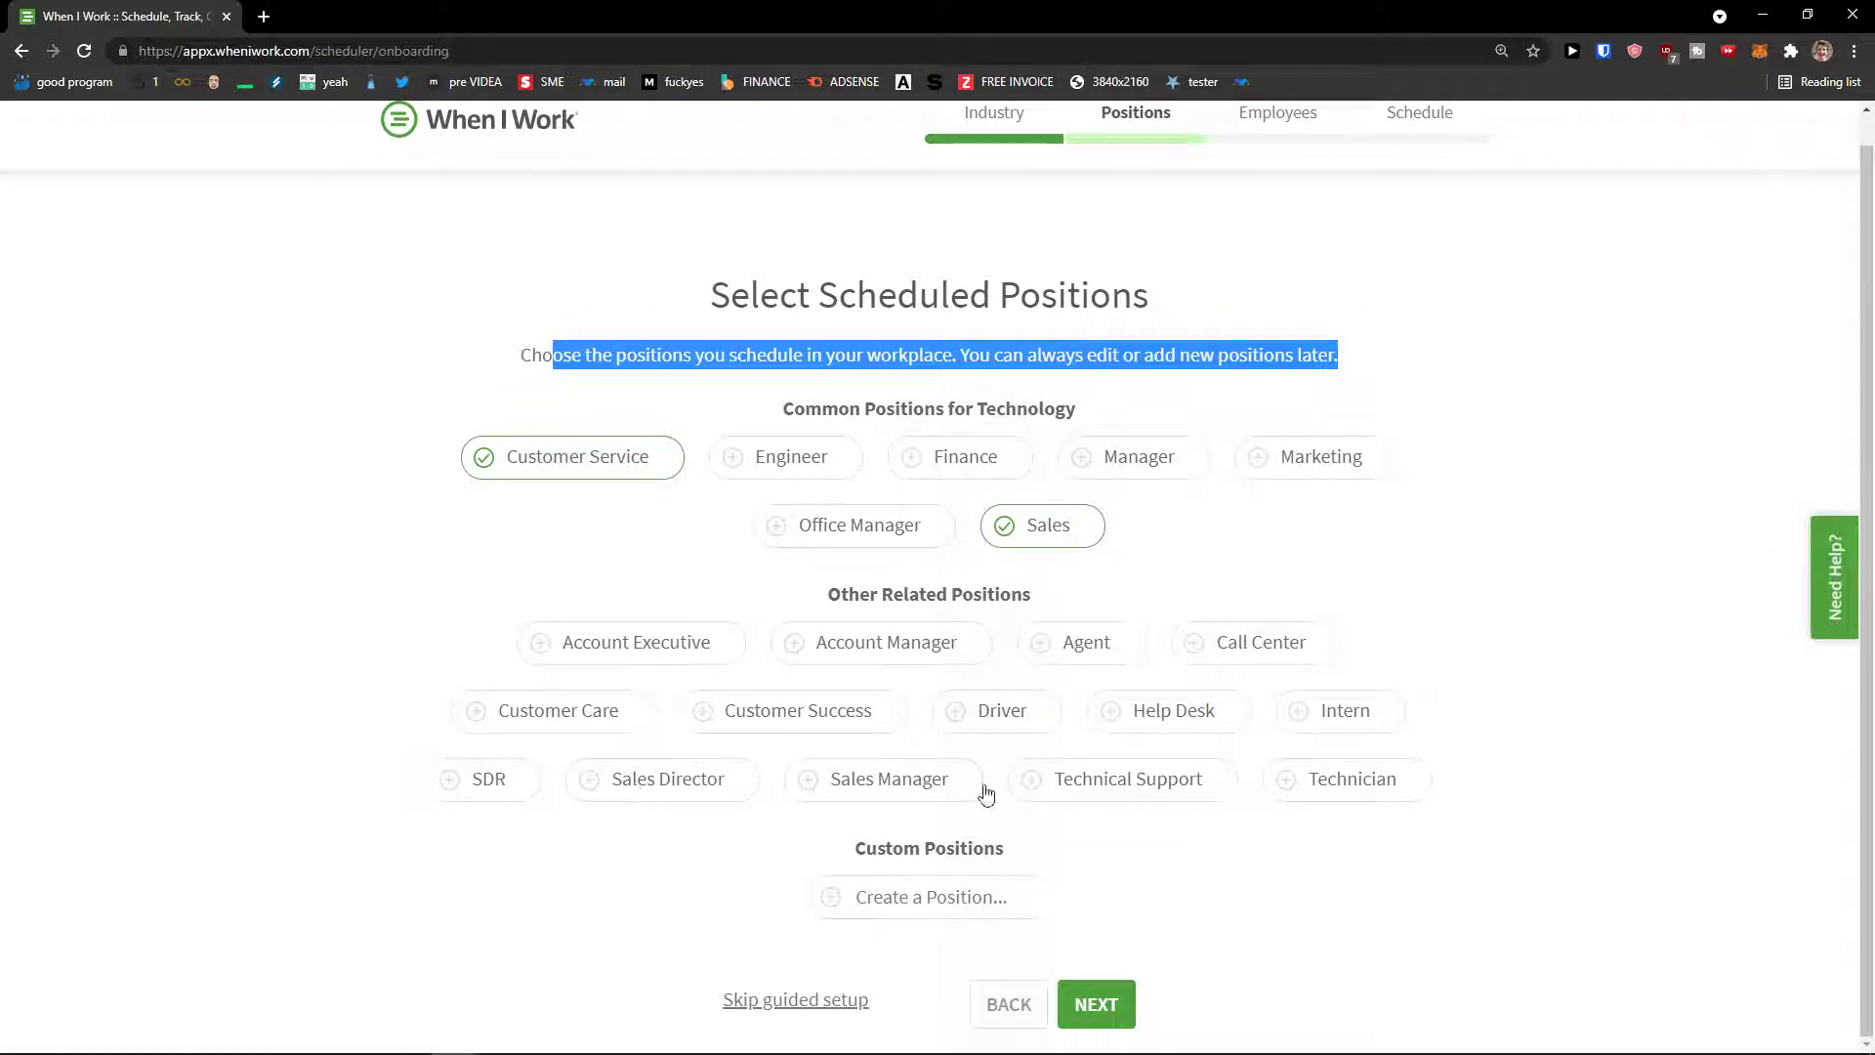
{"action": "left_click", "coordinate": [1159, 793]}
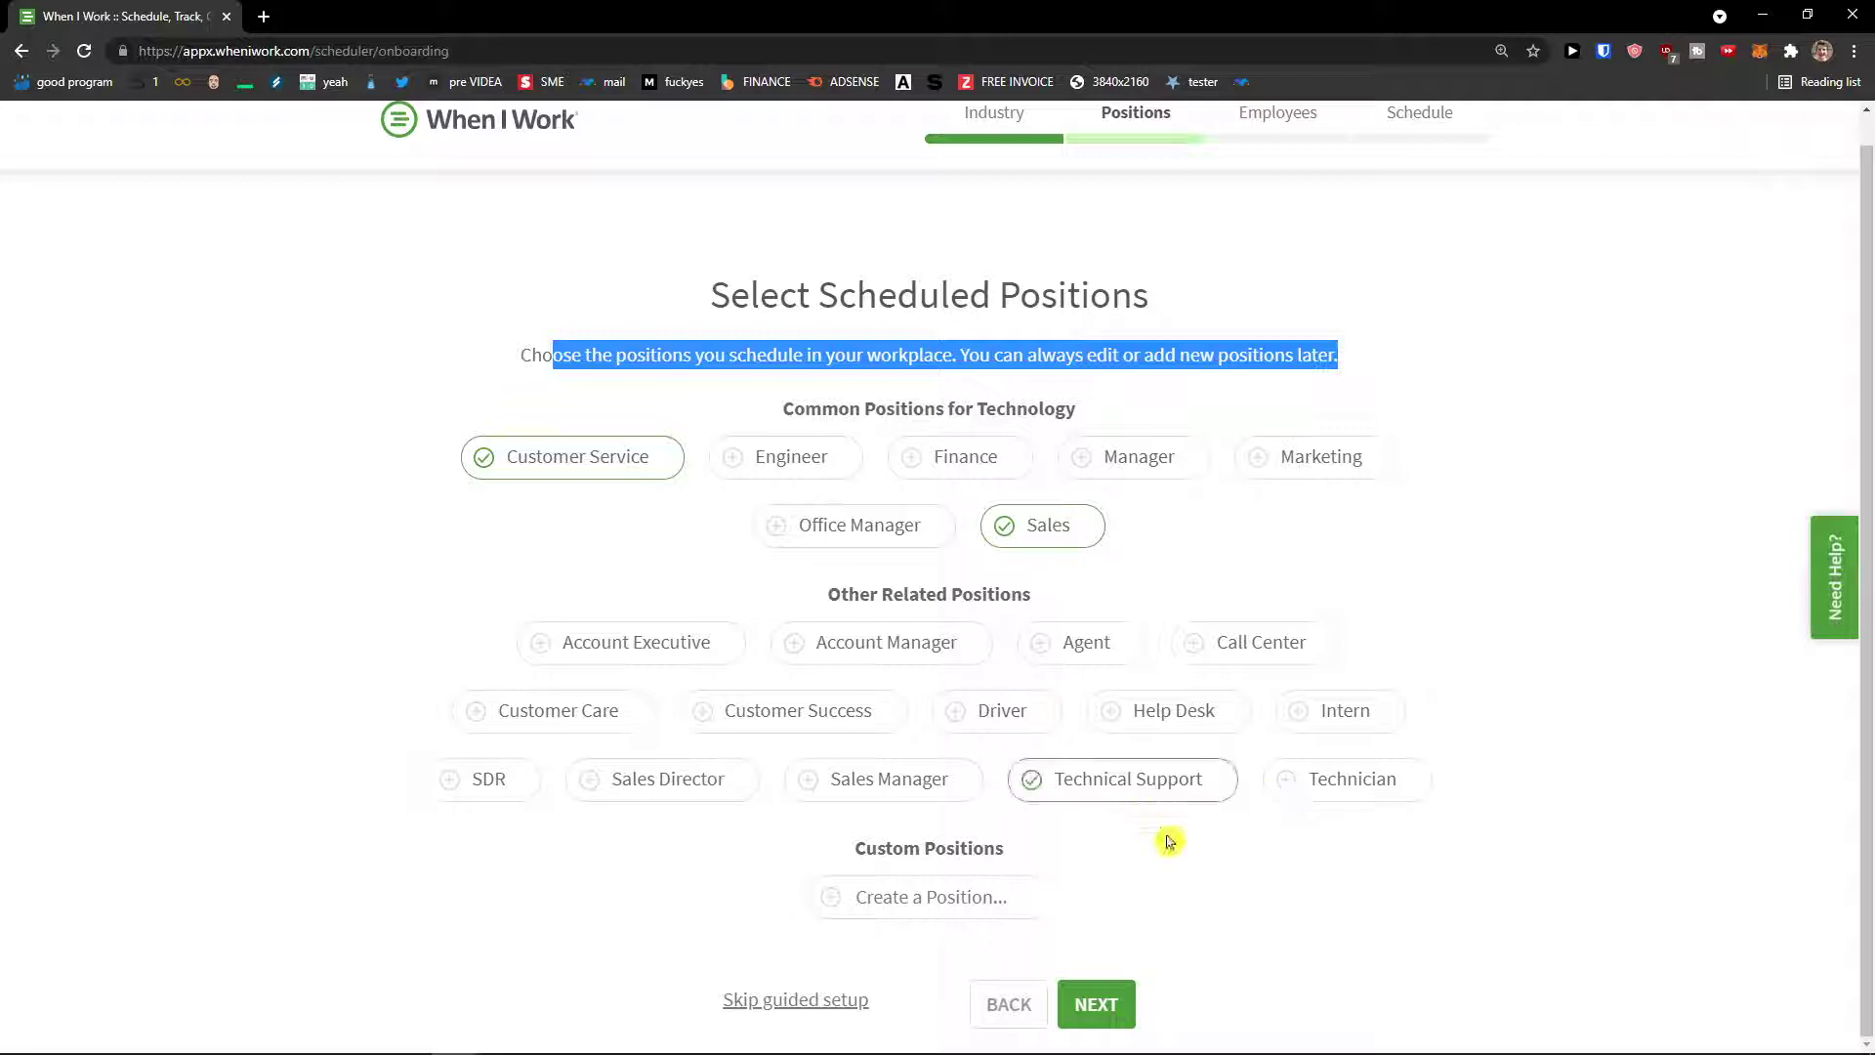
{"action": "left_click", "coordinate": [945, 909]}
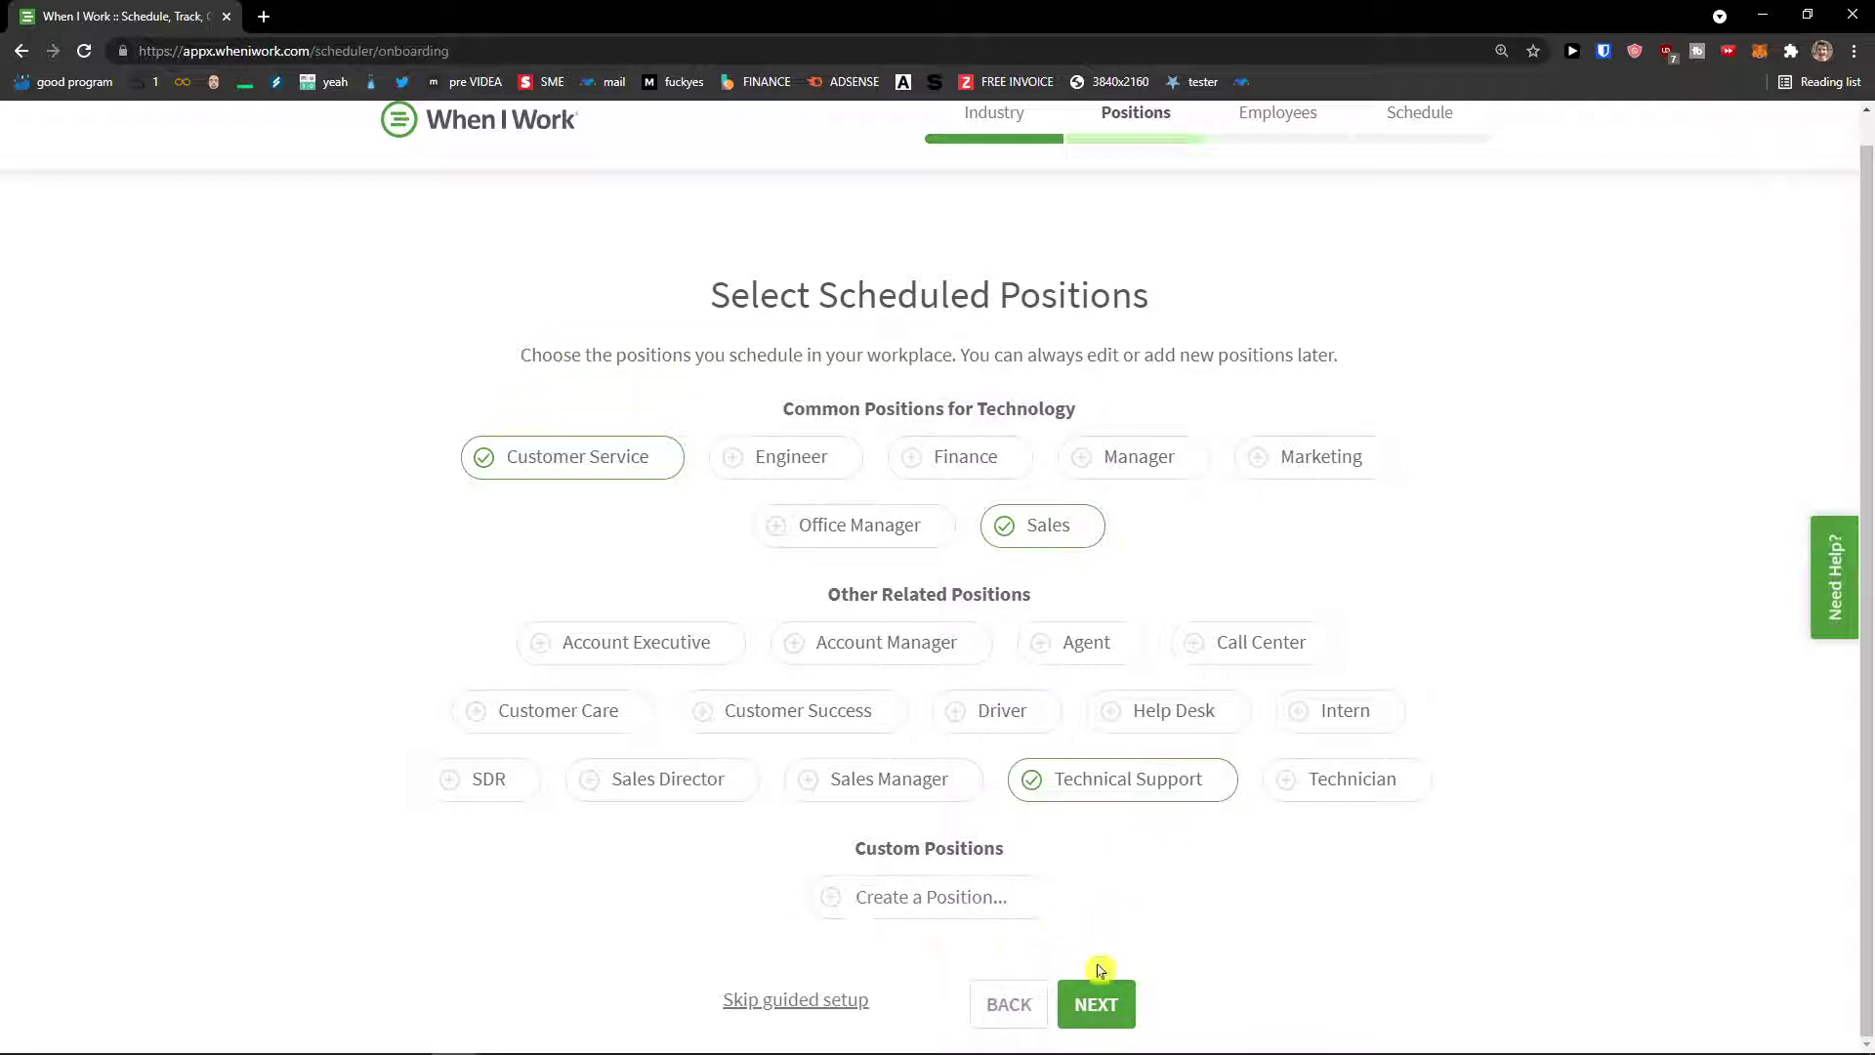
{"action": "left_click", "coordinate": [1105, 1006]}
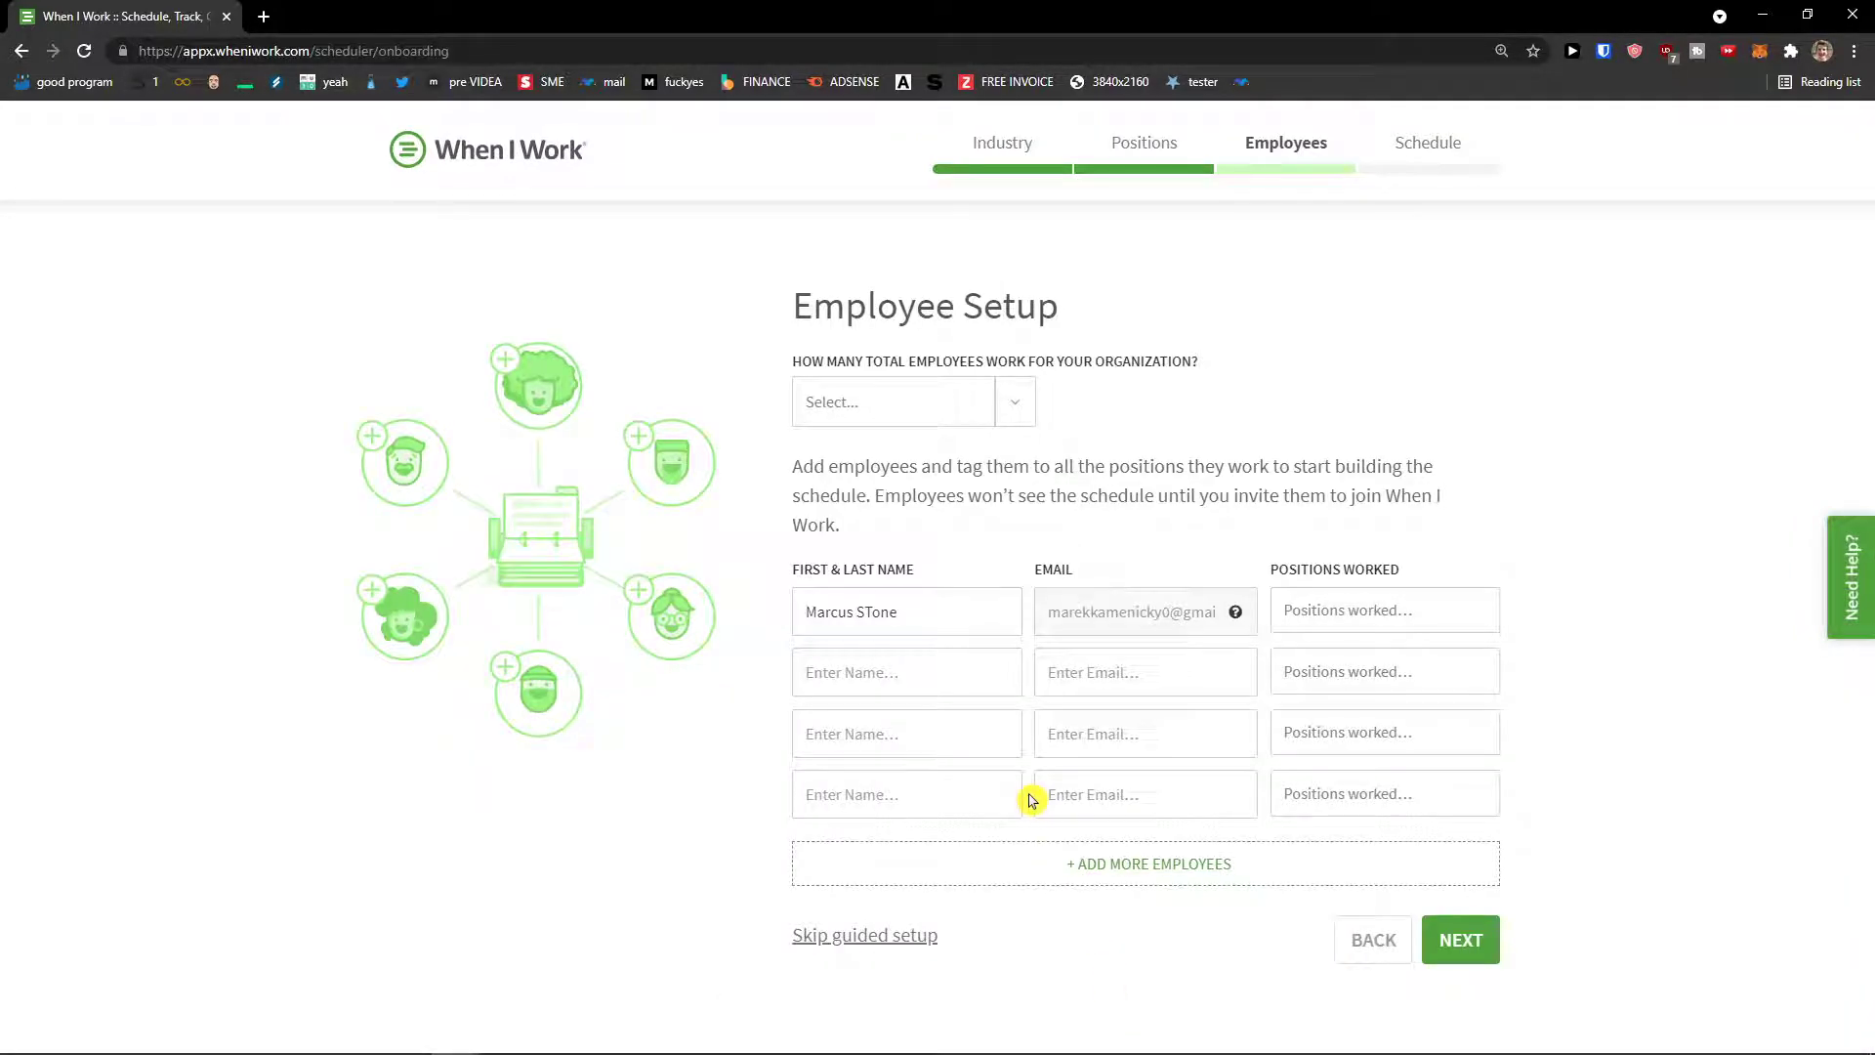
Step: Set total employees to 1-49 and enter the second employee's name
{"action": "left_click", "coordinate": [998, 401]}
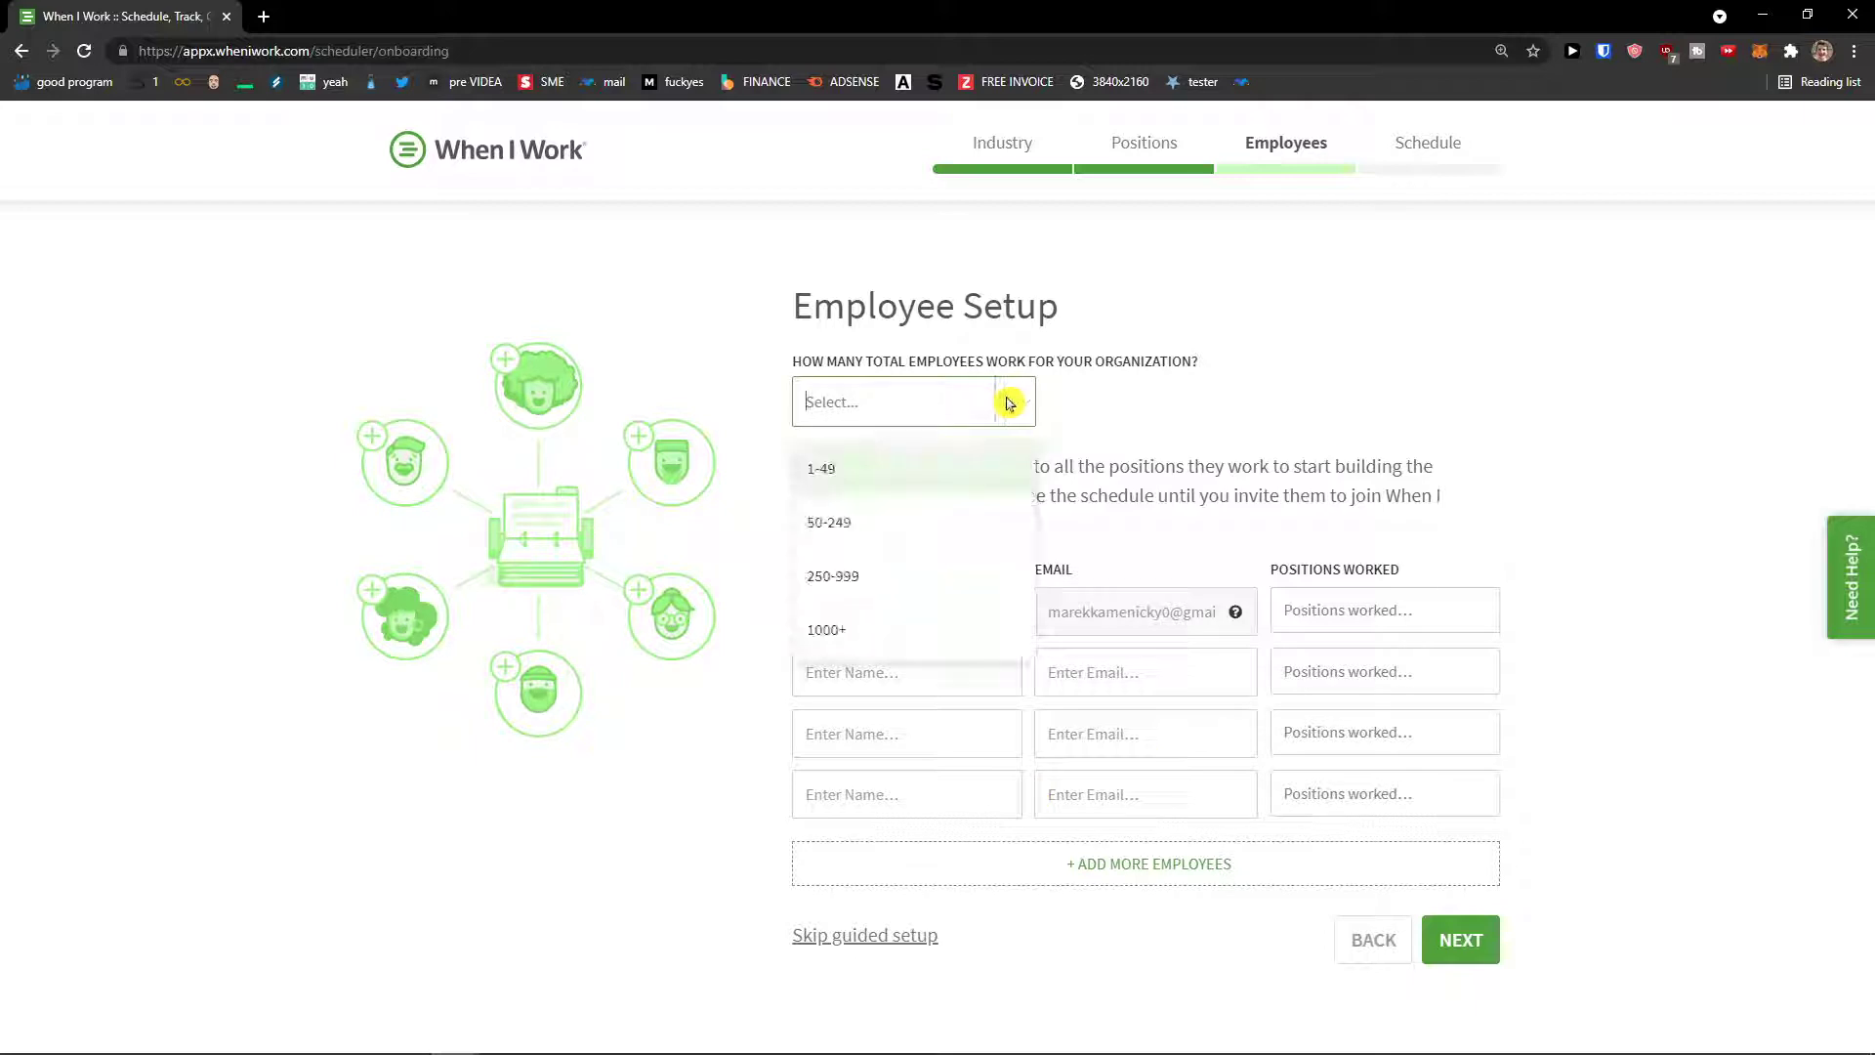
{"action": "left_click", "coordinate": [972, 484]}
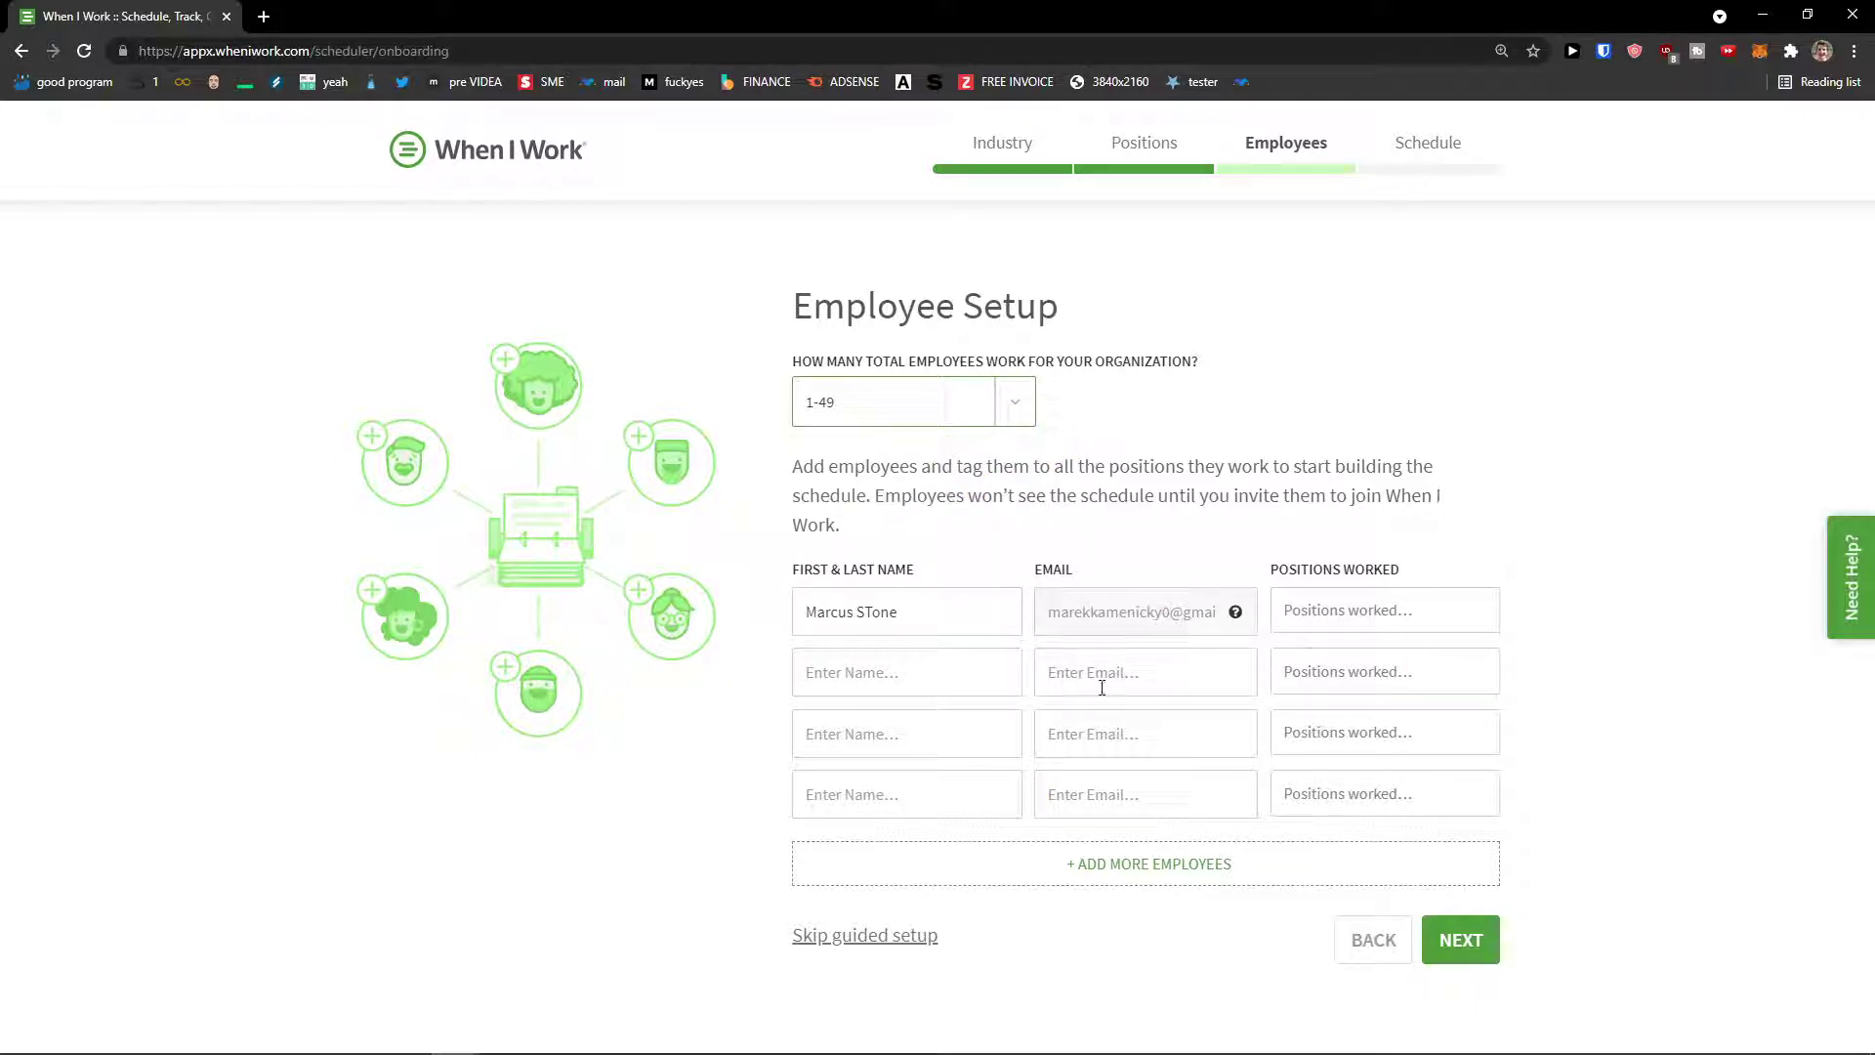
{"action": "left_click", "coordinate": [998, 690]}
{"action": "type", "text": "Marcus Employee"}
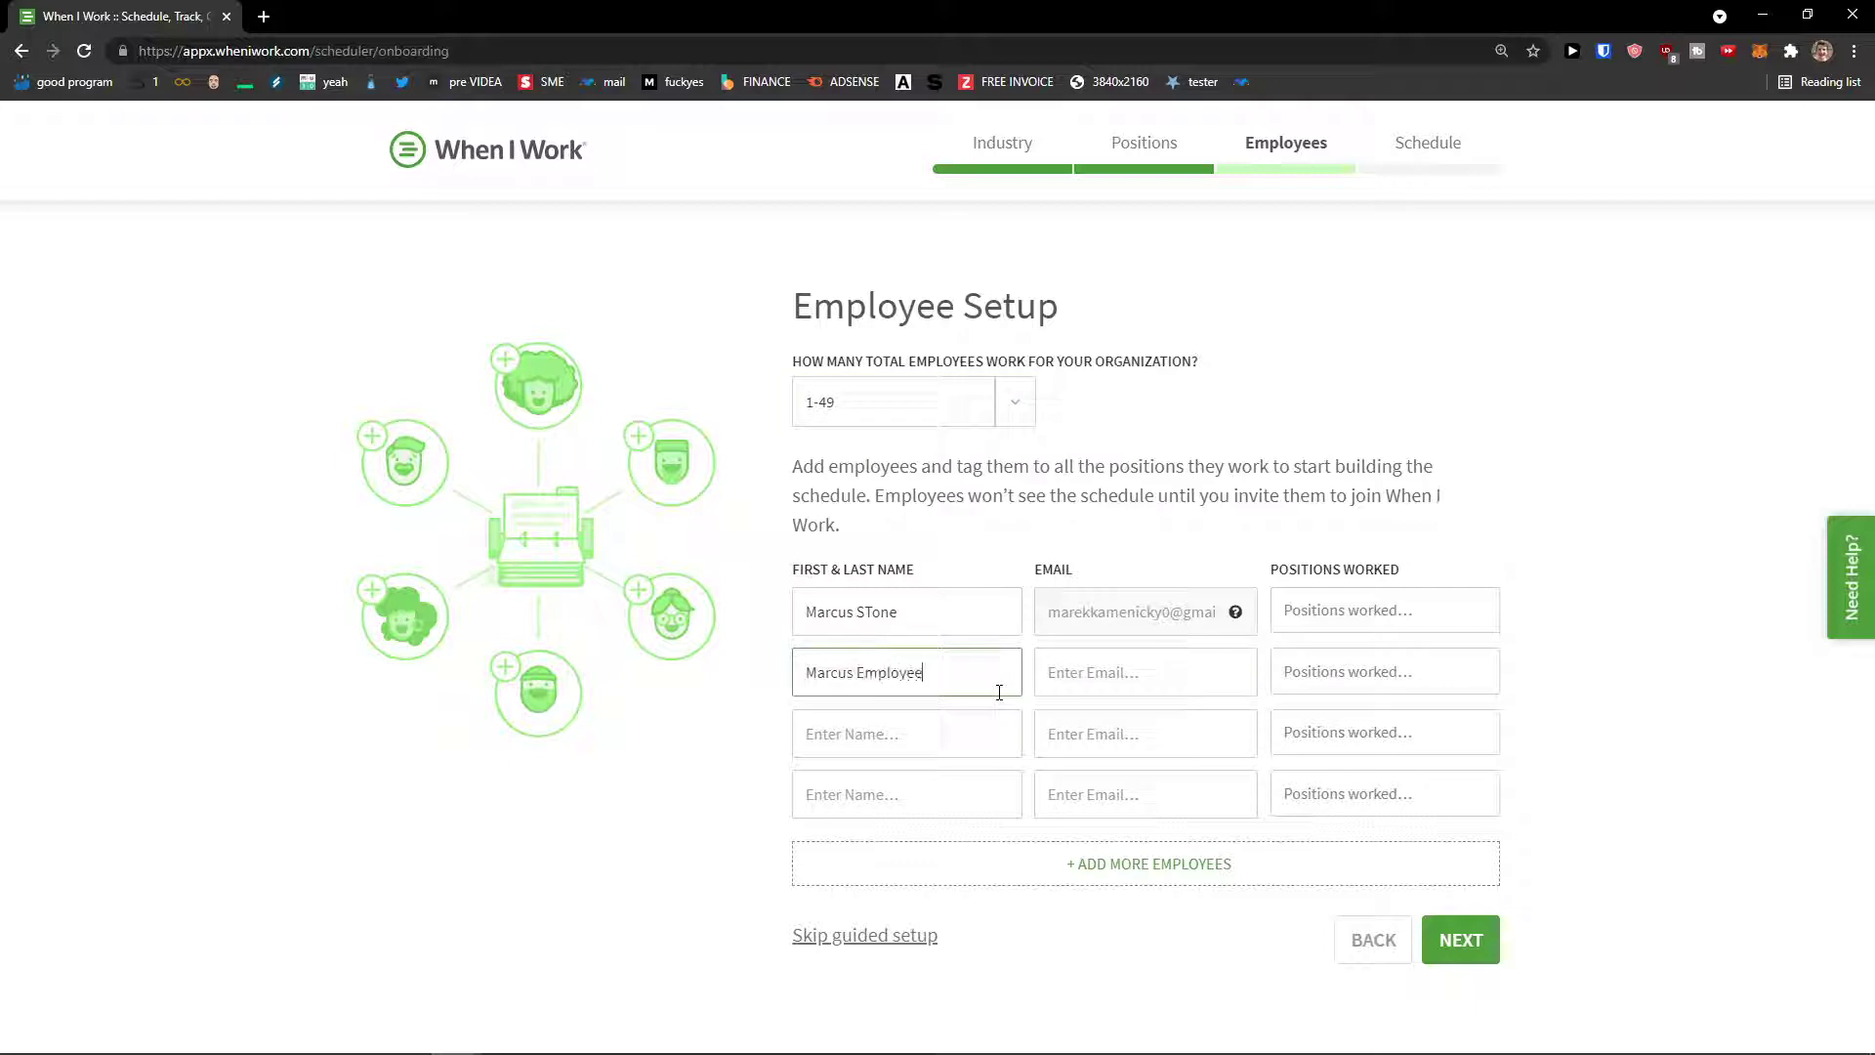
{"action": "key", "text": "Tab"}
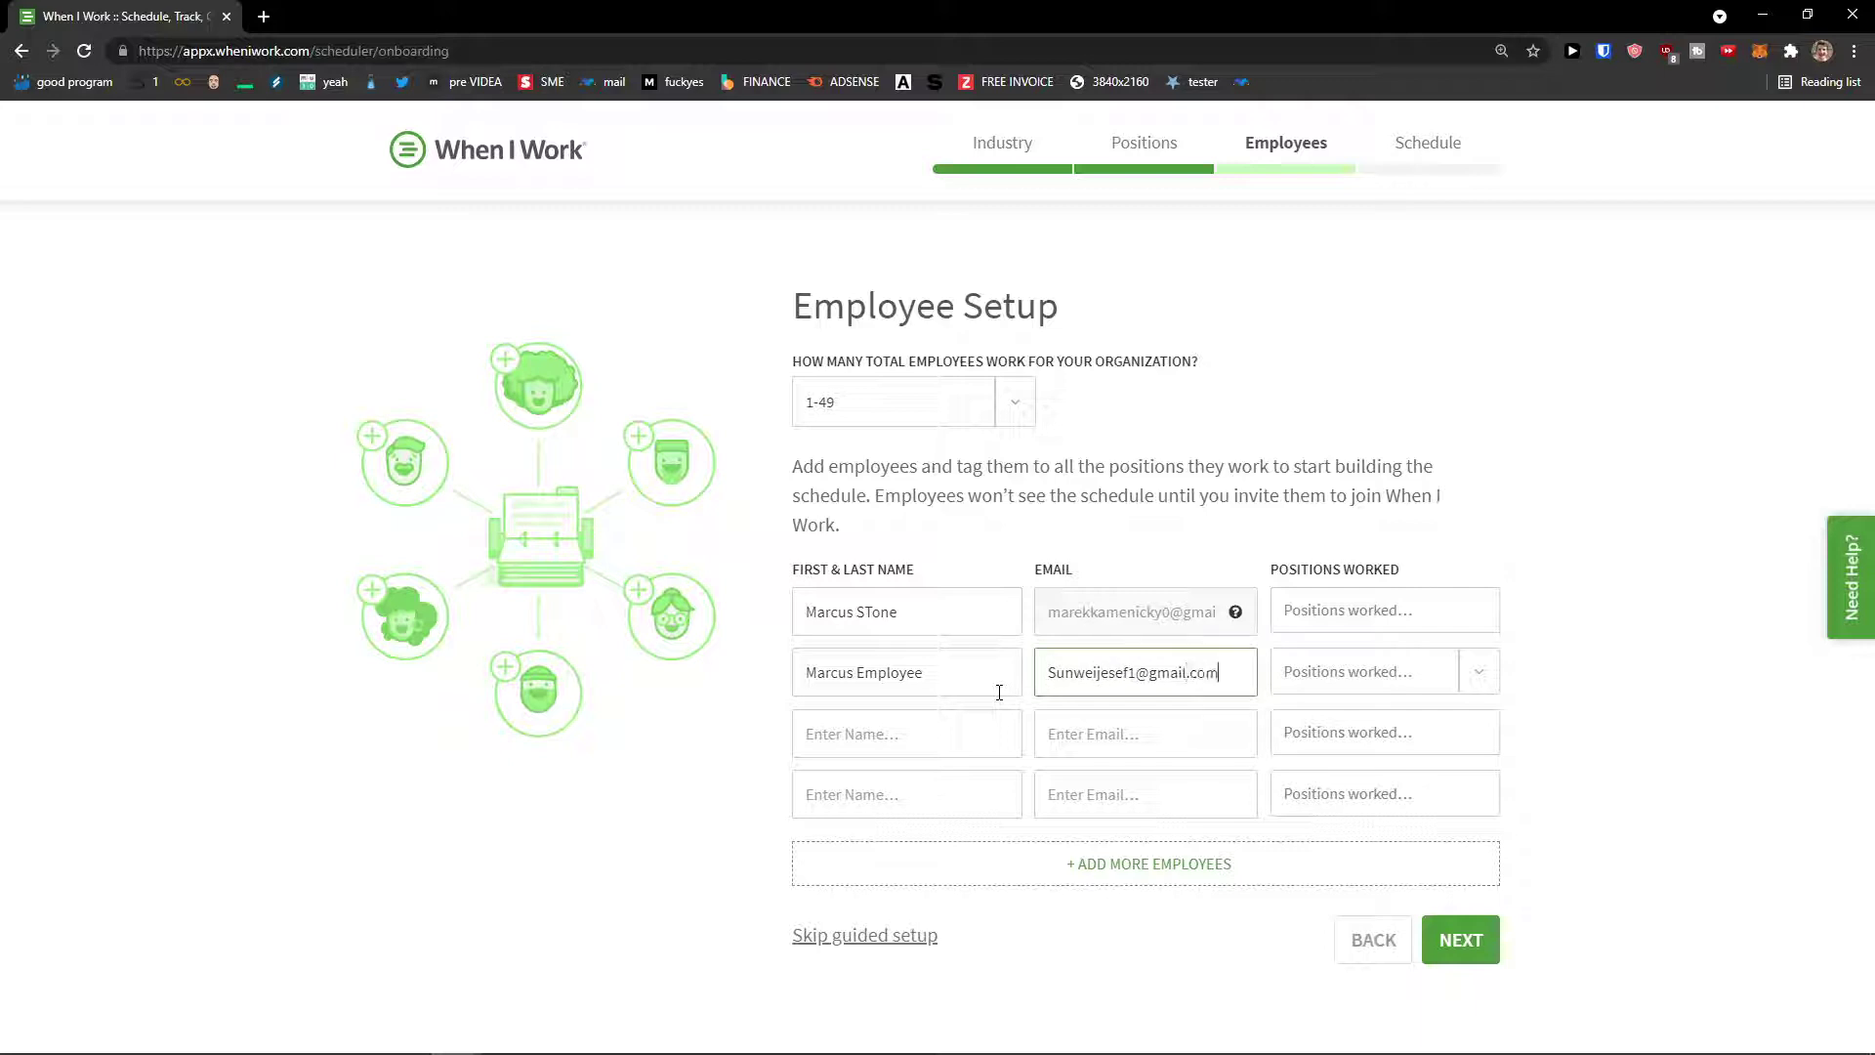
Step: Assign Sales to the second employee, leave the first unset, and continue
{"action": "left_click", "coordinate": [1477, 671]}
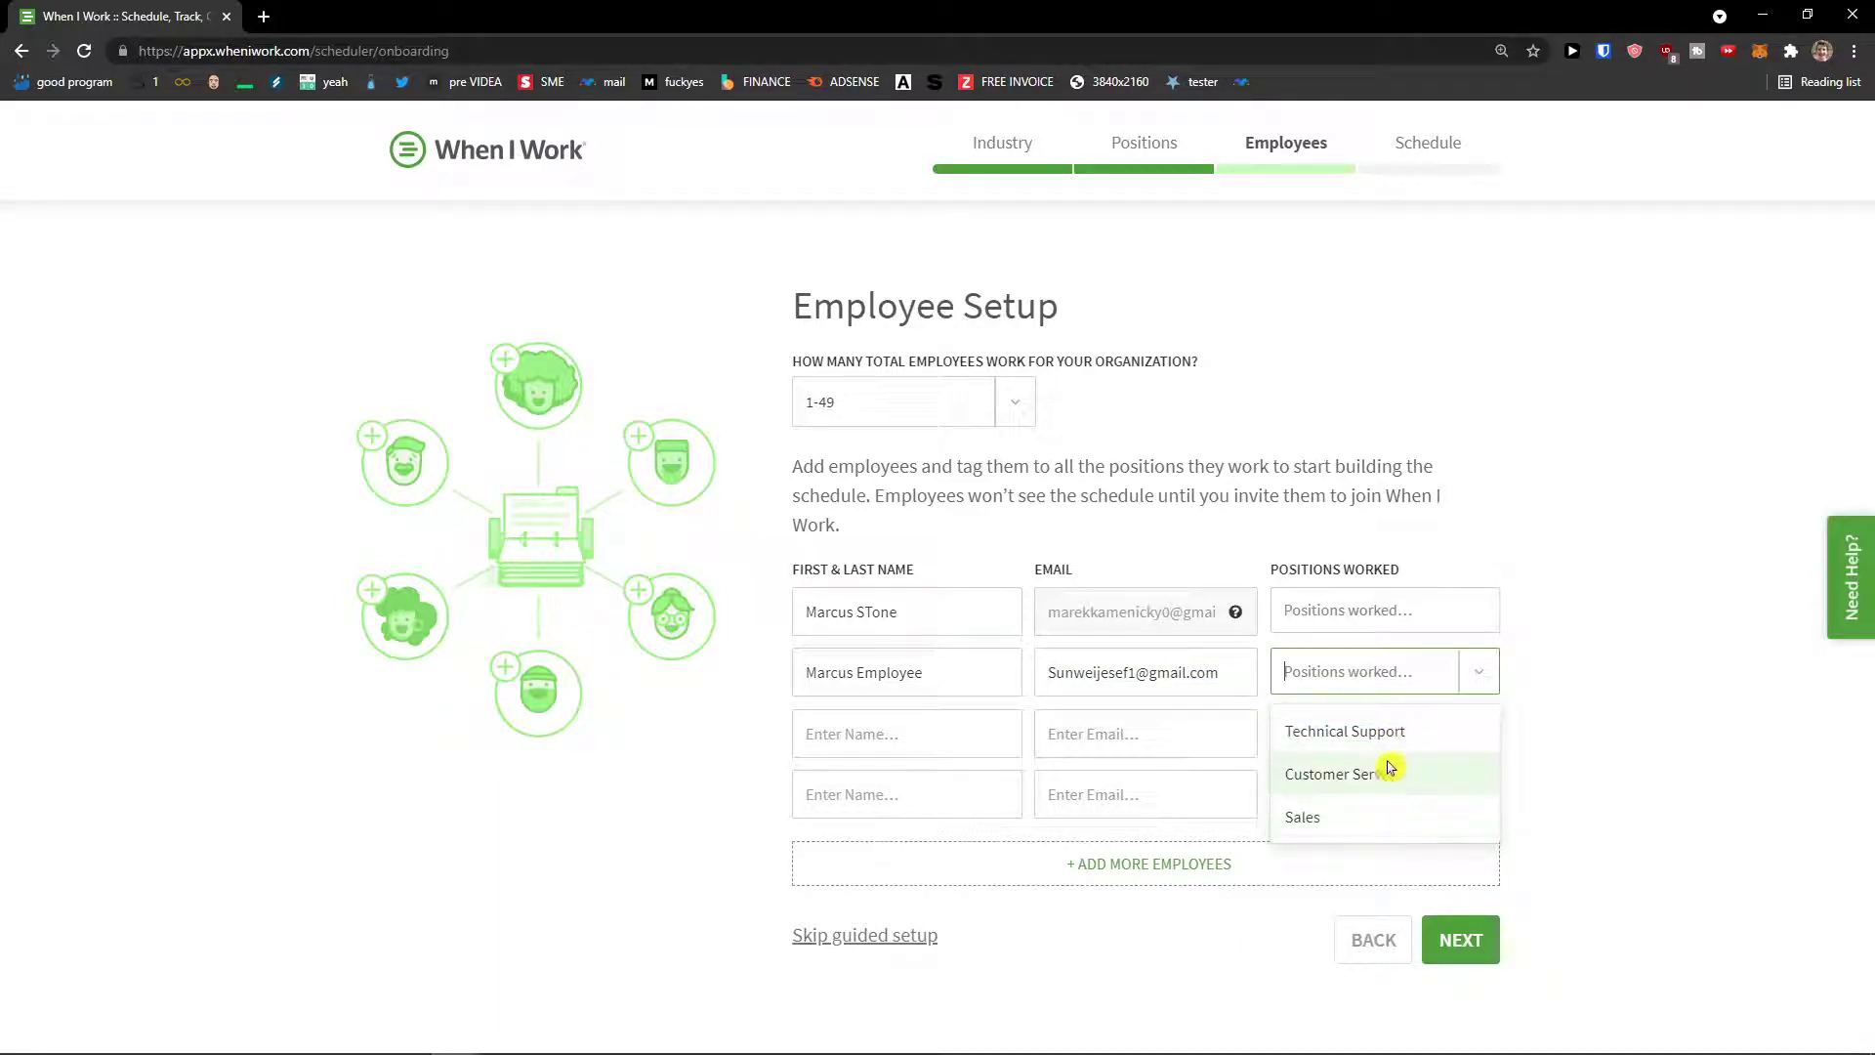
{"action": "left_click", "coordinate": [1375, 816]}
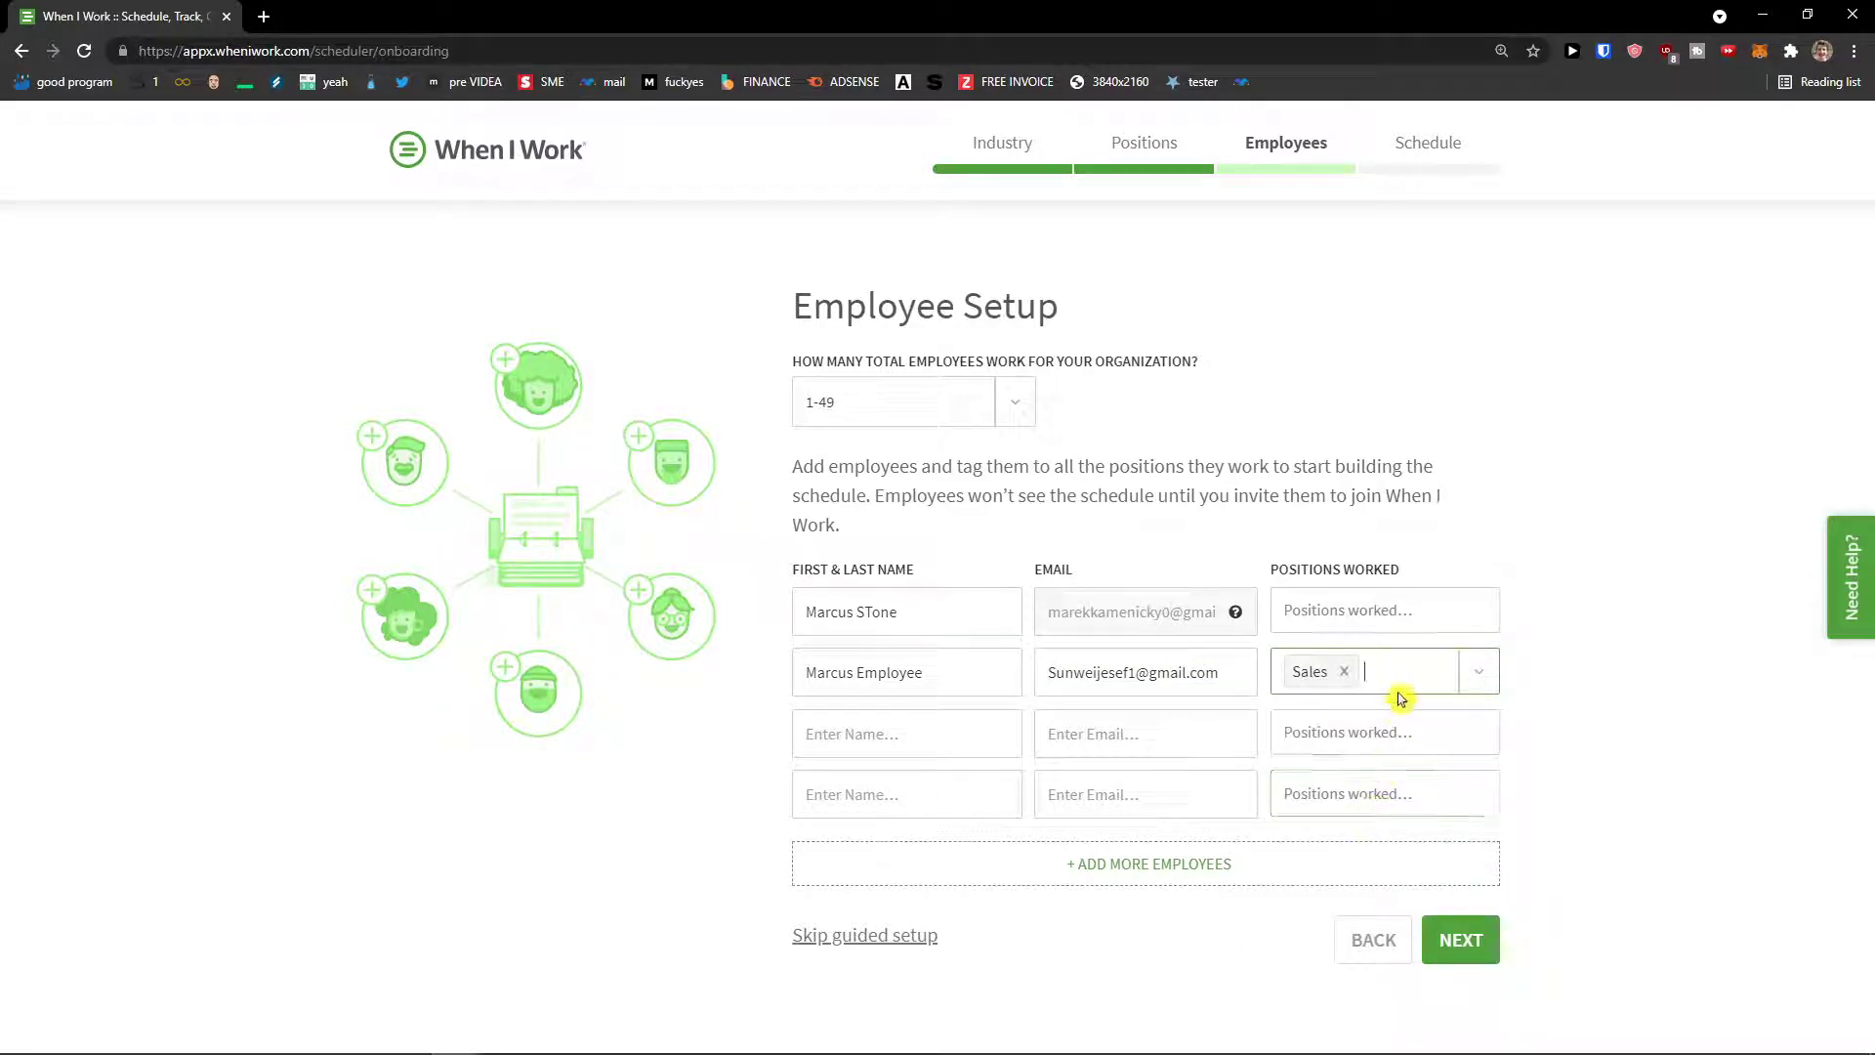
{"action": "left_click", "coordinate": [1350, 616]}
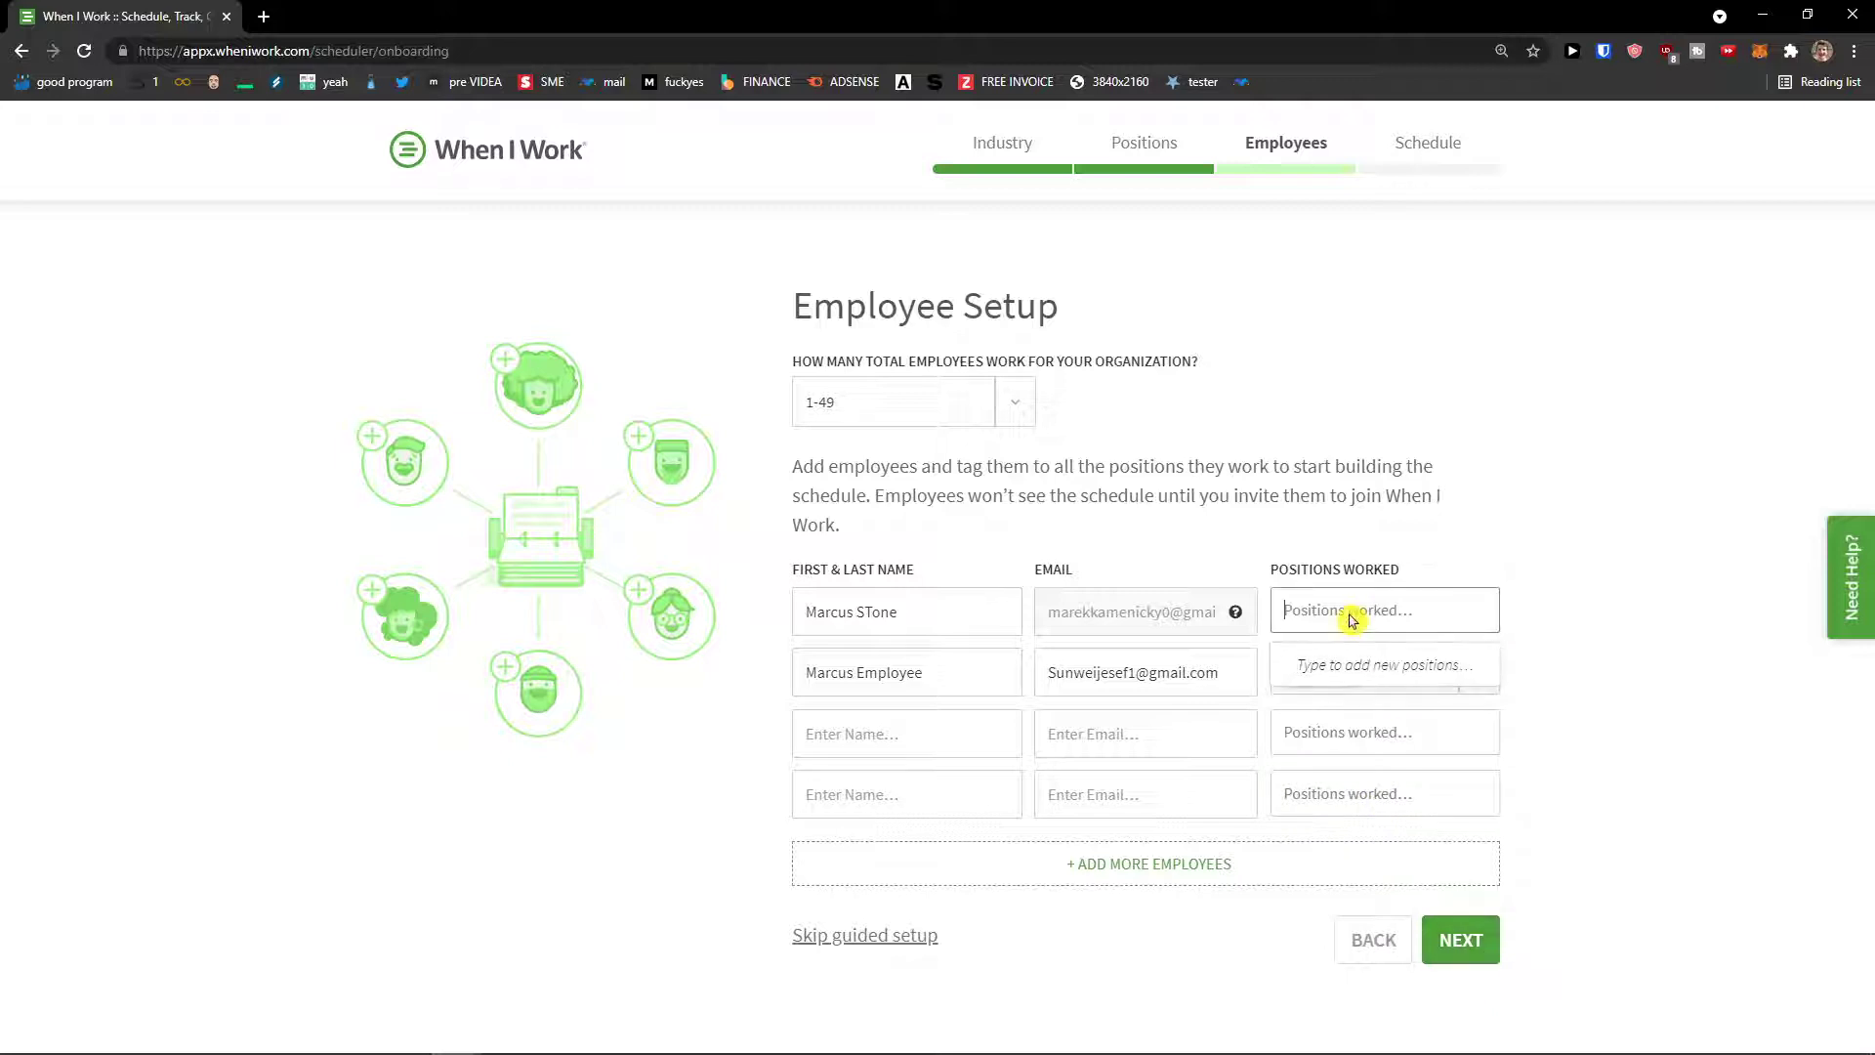
{"action": "left_click", "coordinate": [1423, 661]}
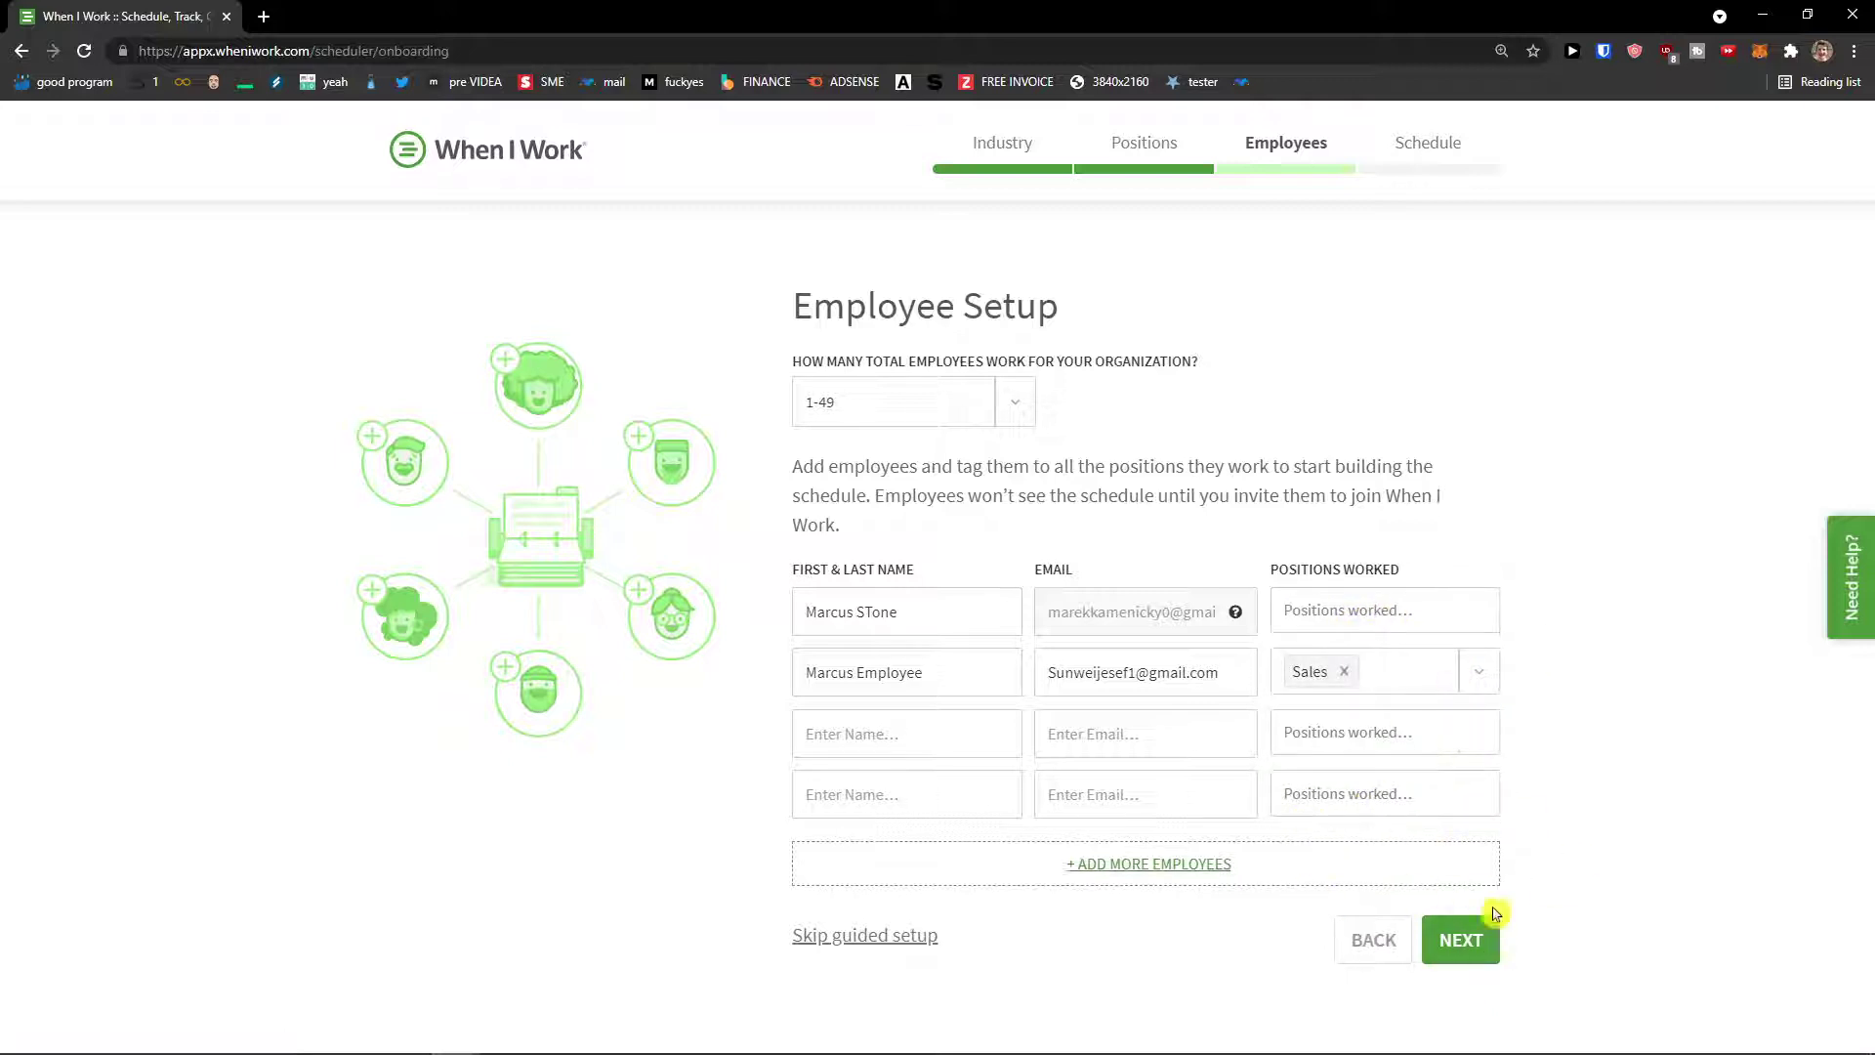
{"action": "left_click", "coordinate": [1455, 947]}
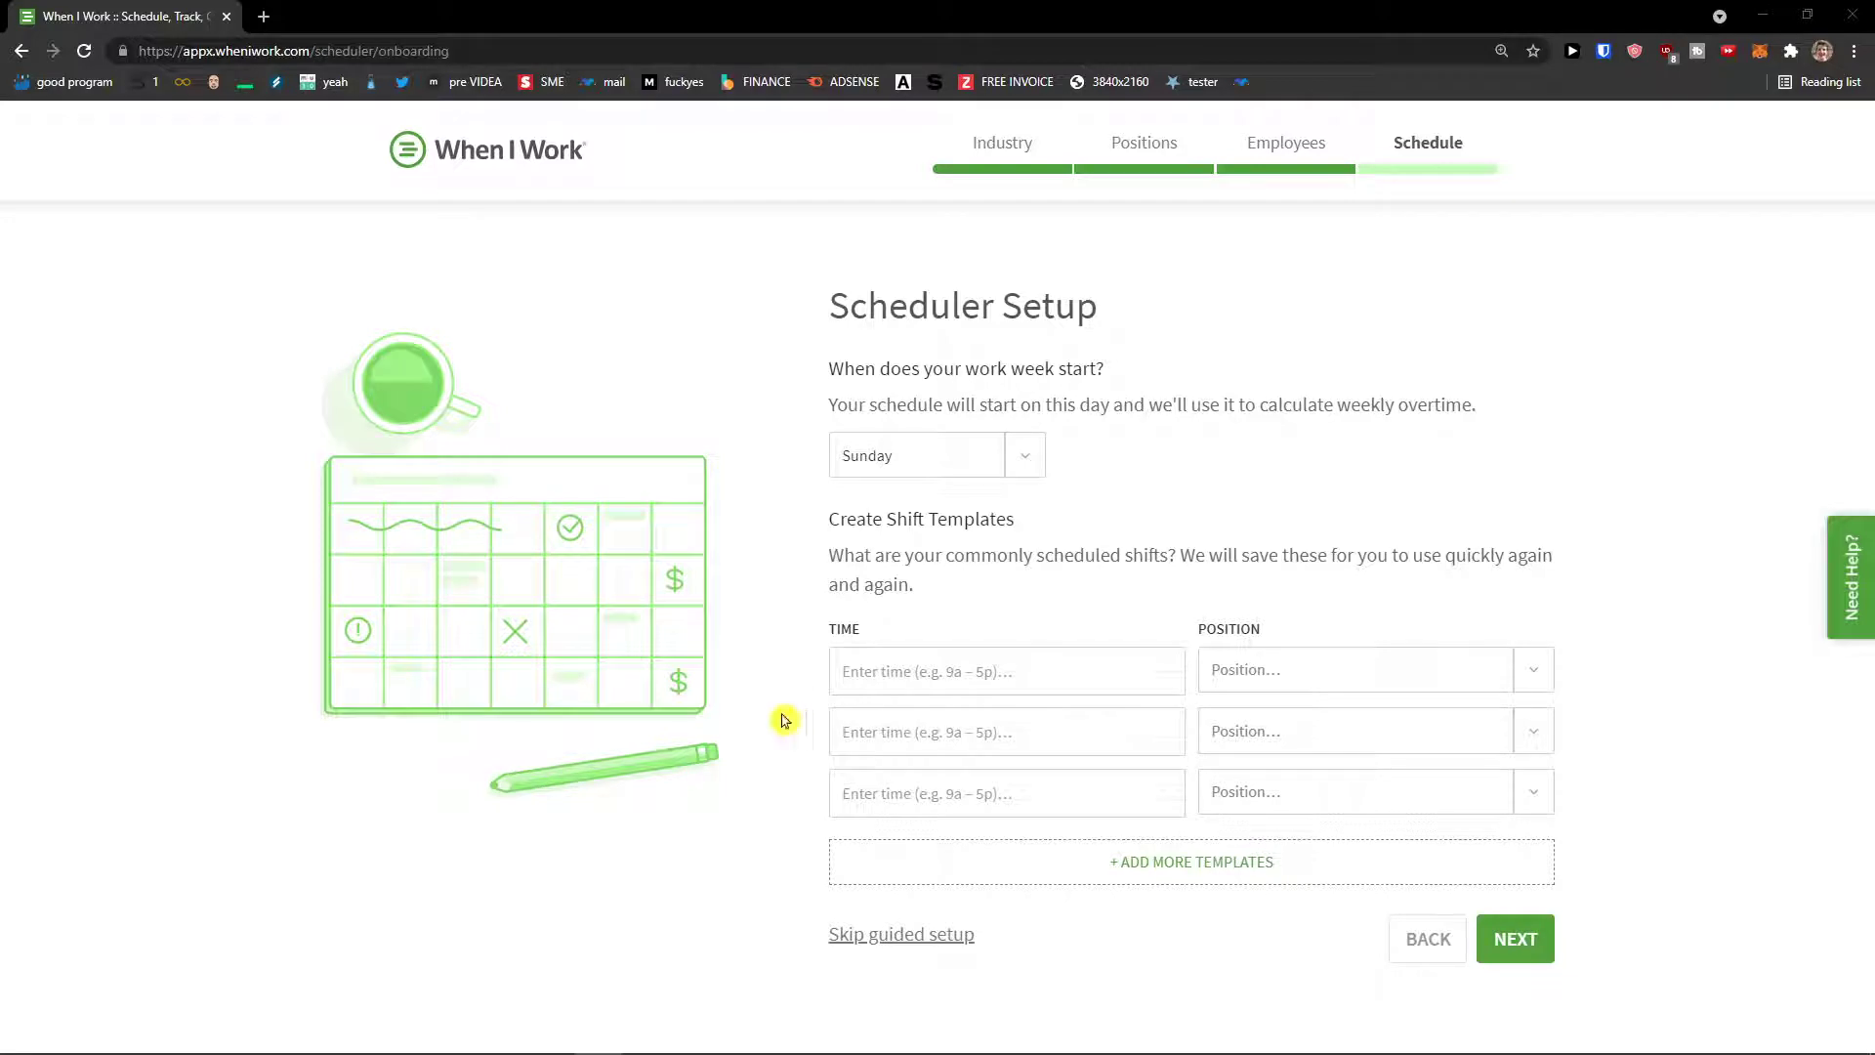
Step: Set the work week to start on Monday
{"action": "left_click_drag", "start_coordinate": [829, 364], "coordinate": [1176, 401]}
{"action": "left_click", "coordinate": [1161, 396]}
{"action": "left_click", "coordinate": [1016, 455]}
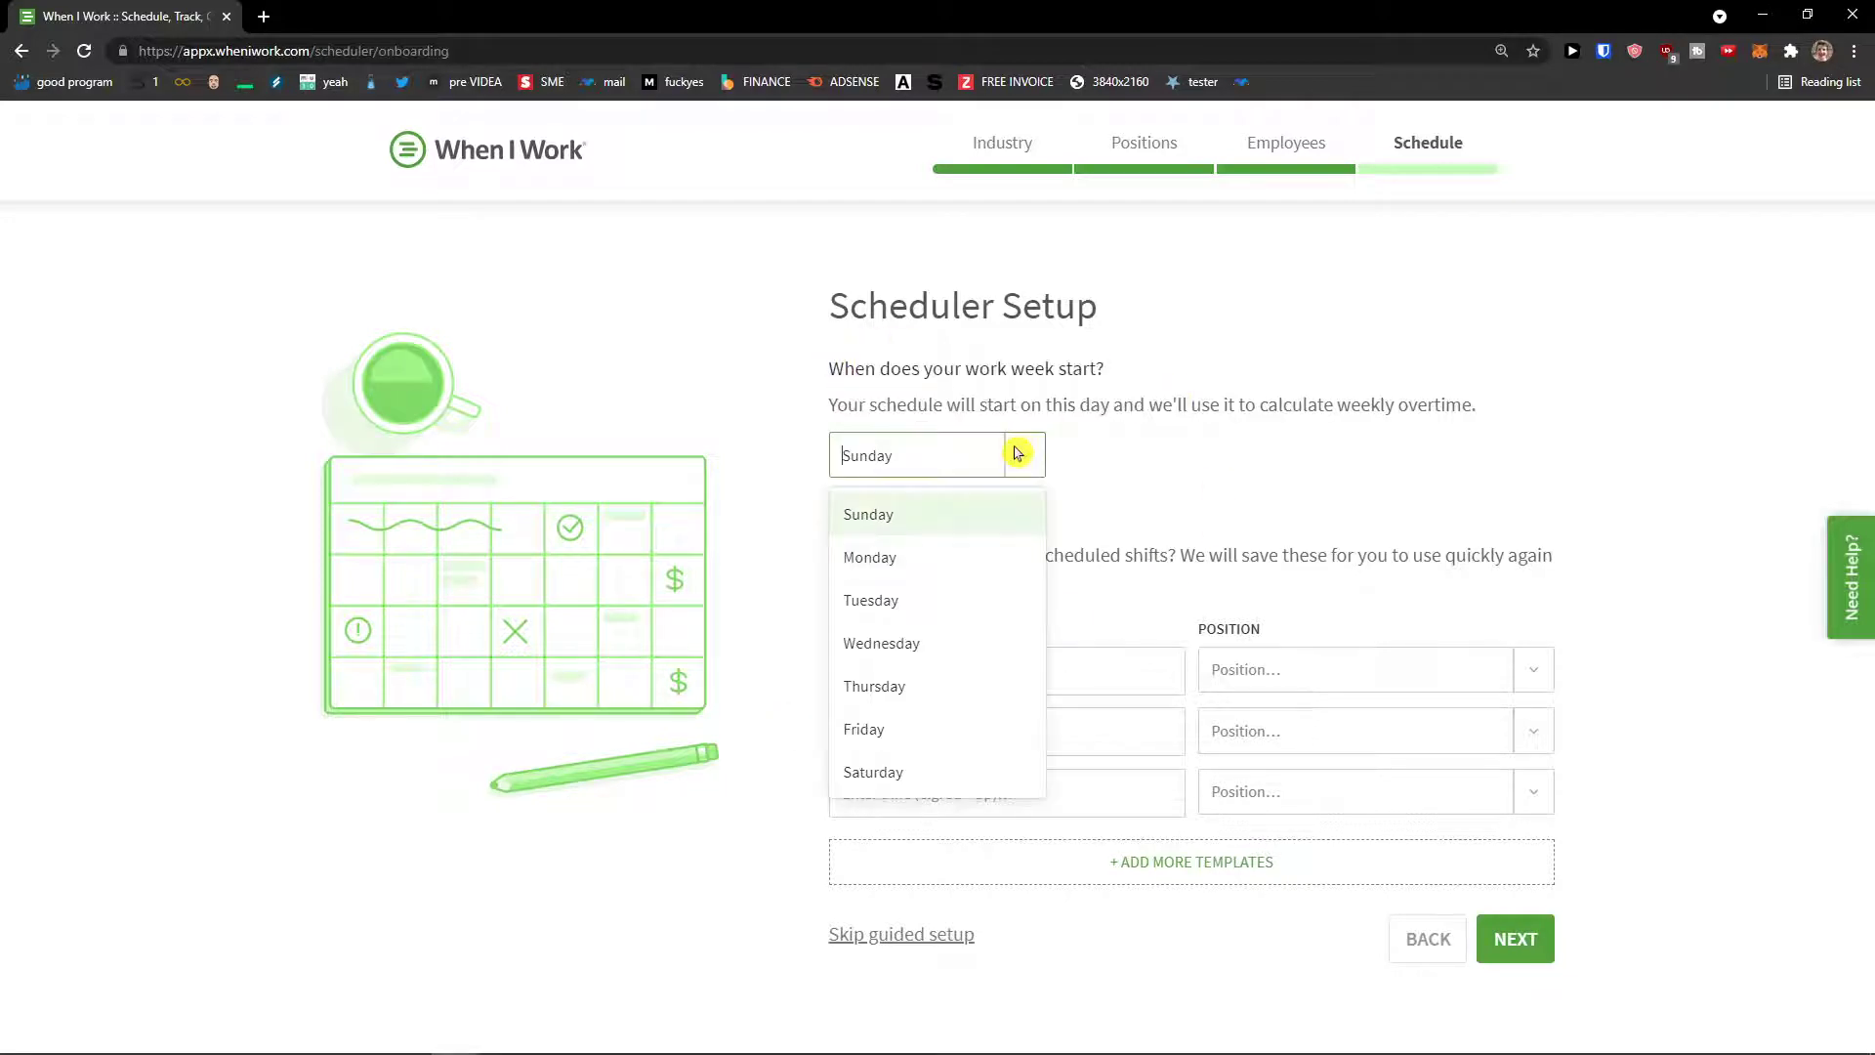
{"action": "left_click", "coordinate": [981, 557]}
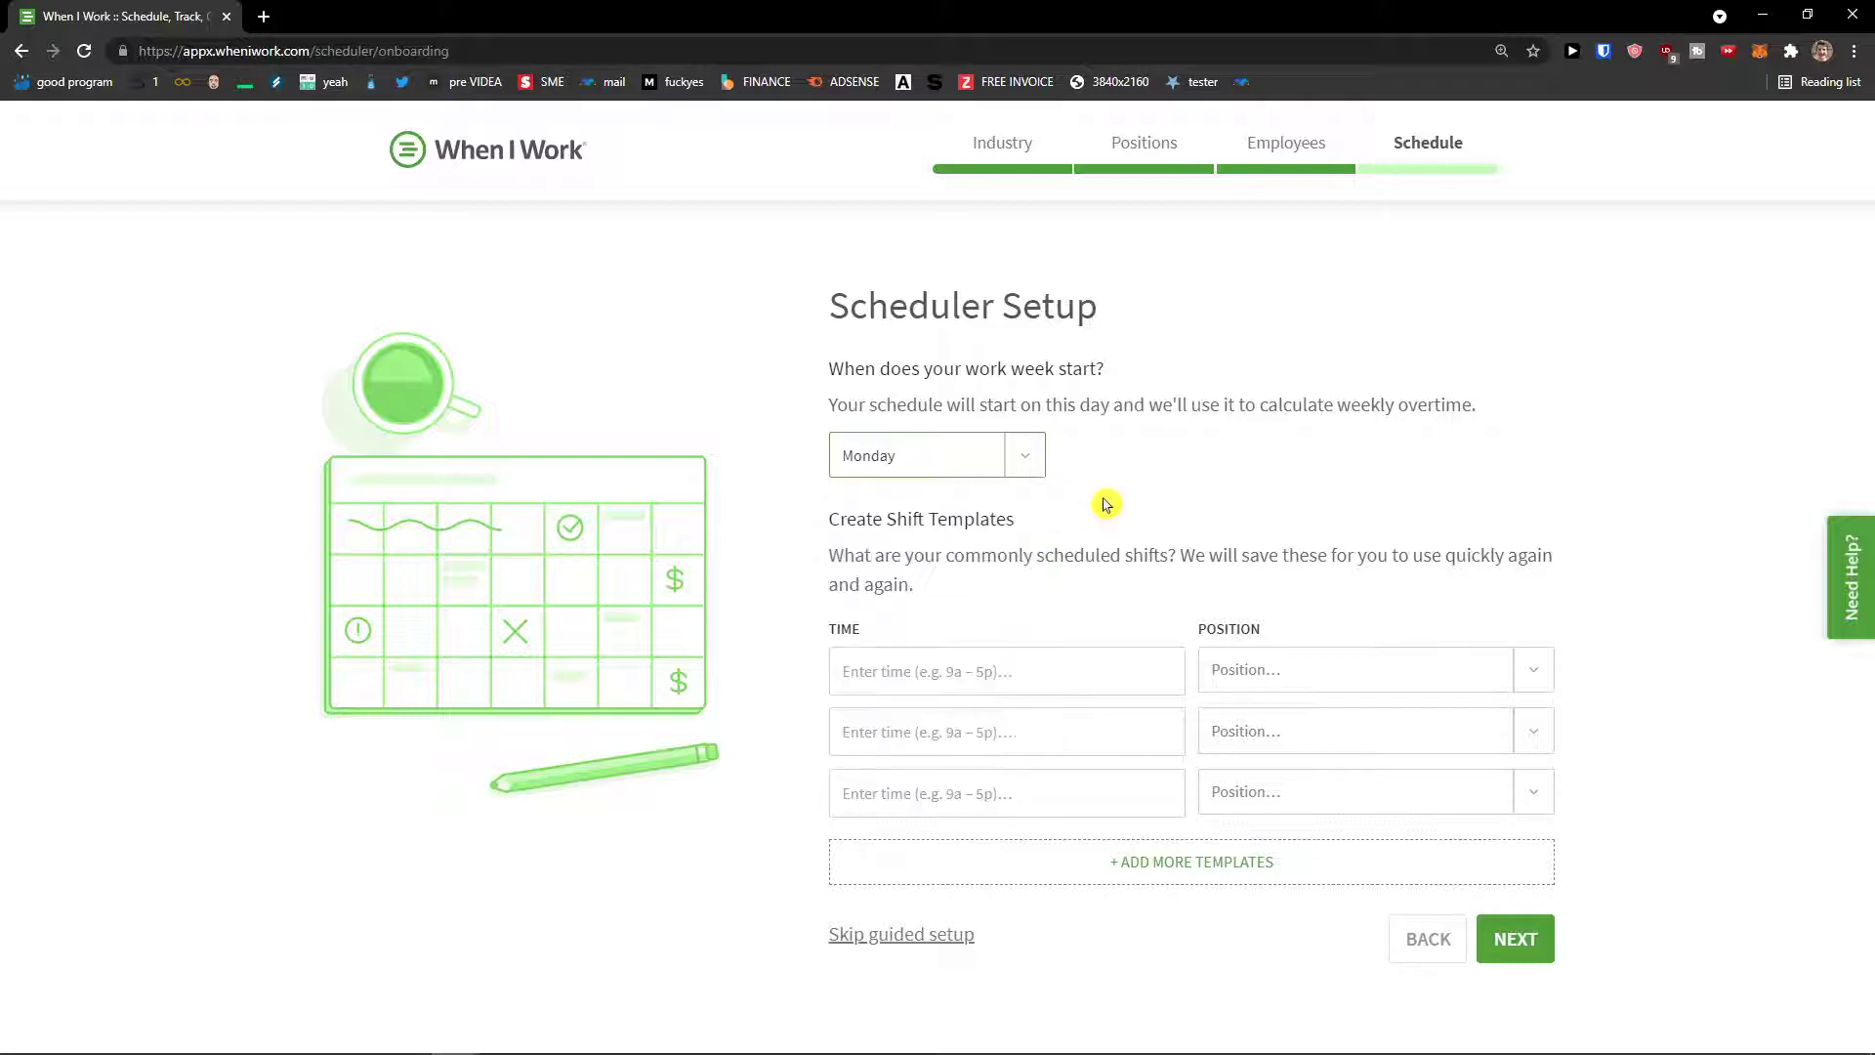
{"action": "left_click", "coordinate": [1019, 461]}
{"action": "left_click", "coordinate": [963, 510]}
{"action": "left_click", "coordinate": [1017, 466]}
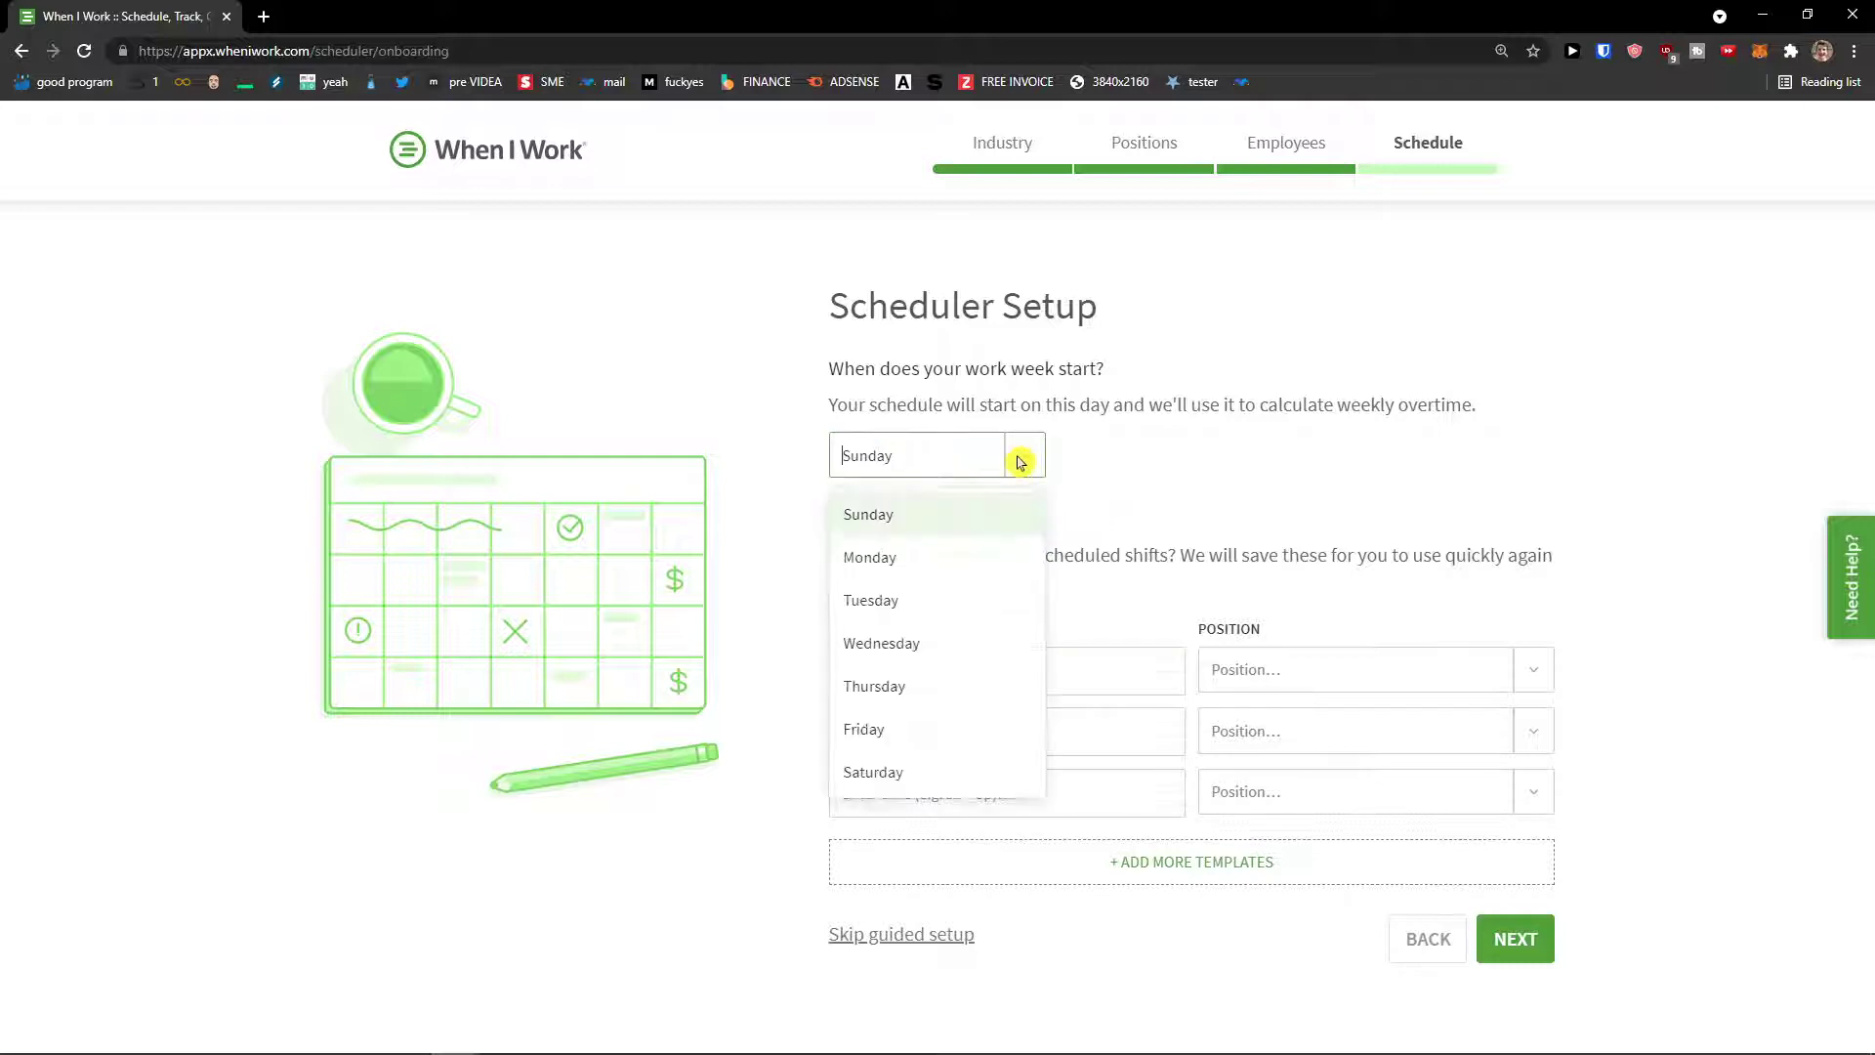
{"action": "left_click", "coordinate": [978, 557]}
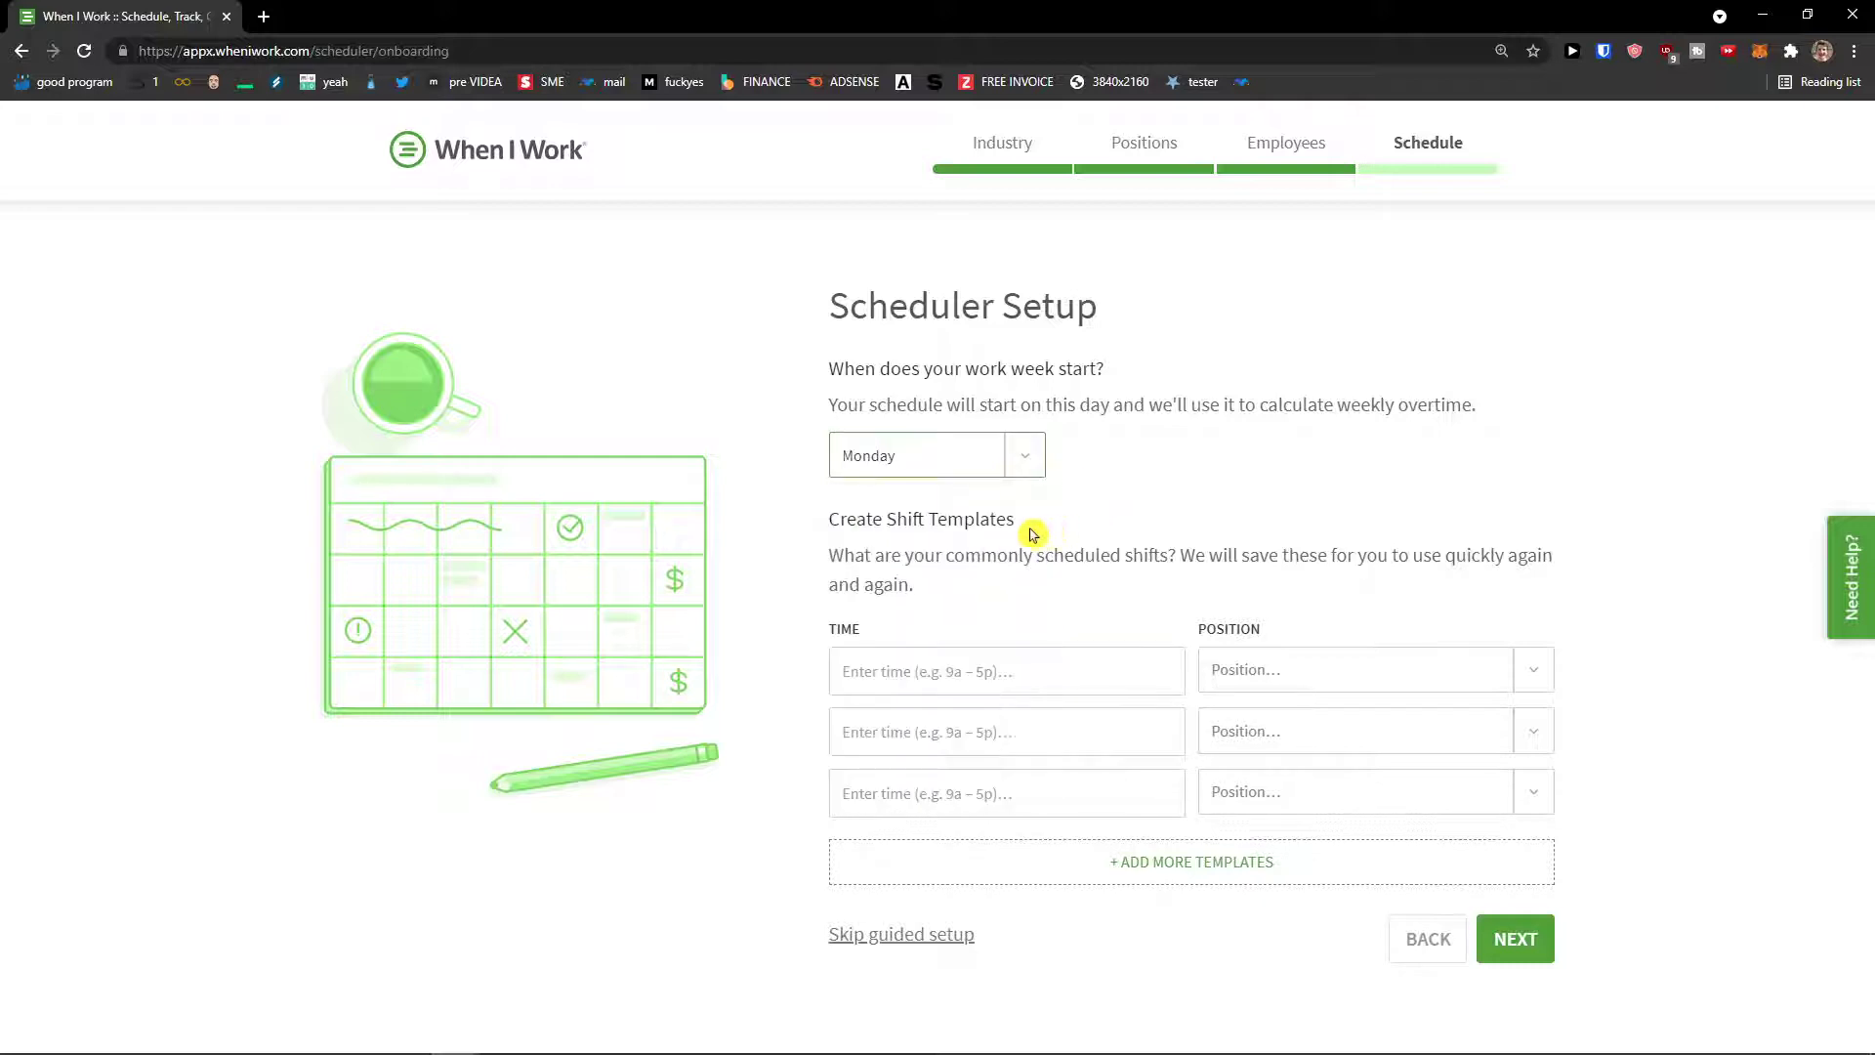
Step: Add a 9:00AM - 5:00PM shift template and finish the guided setup
{"action": "left_click_drag", "start_coordinate": [829, 554], "coordinate": [1133, 583]}
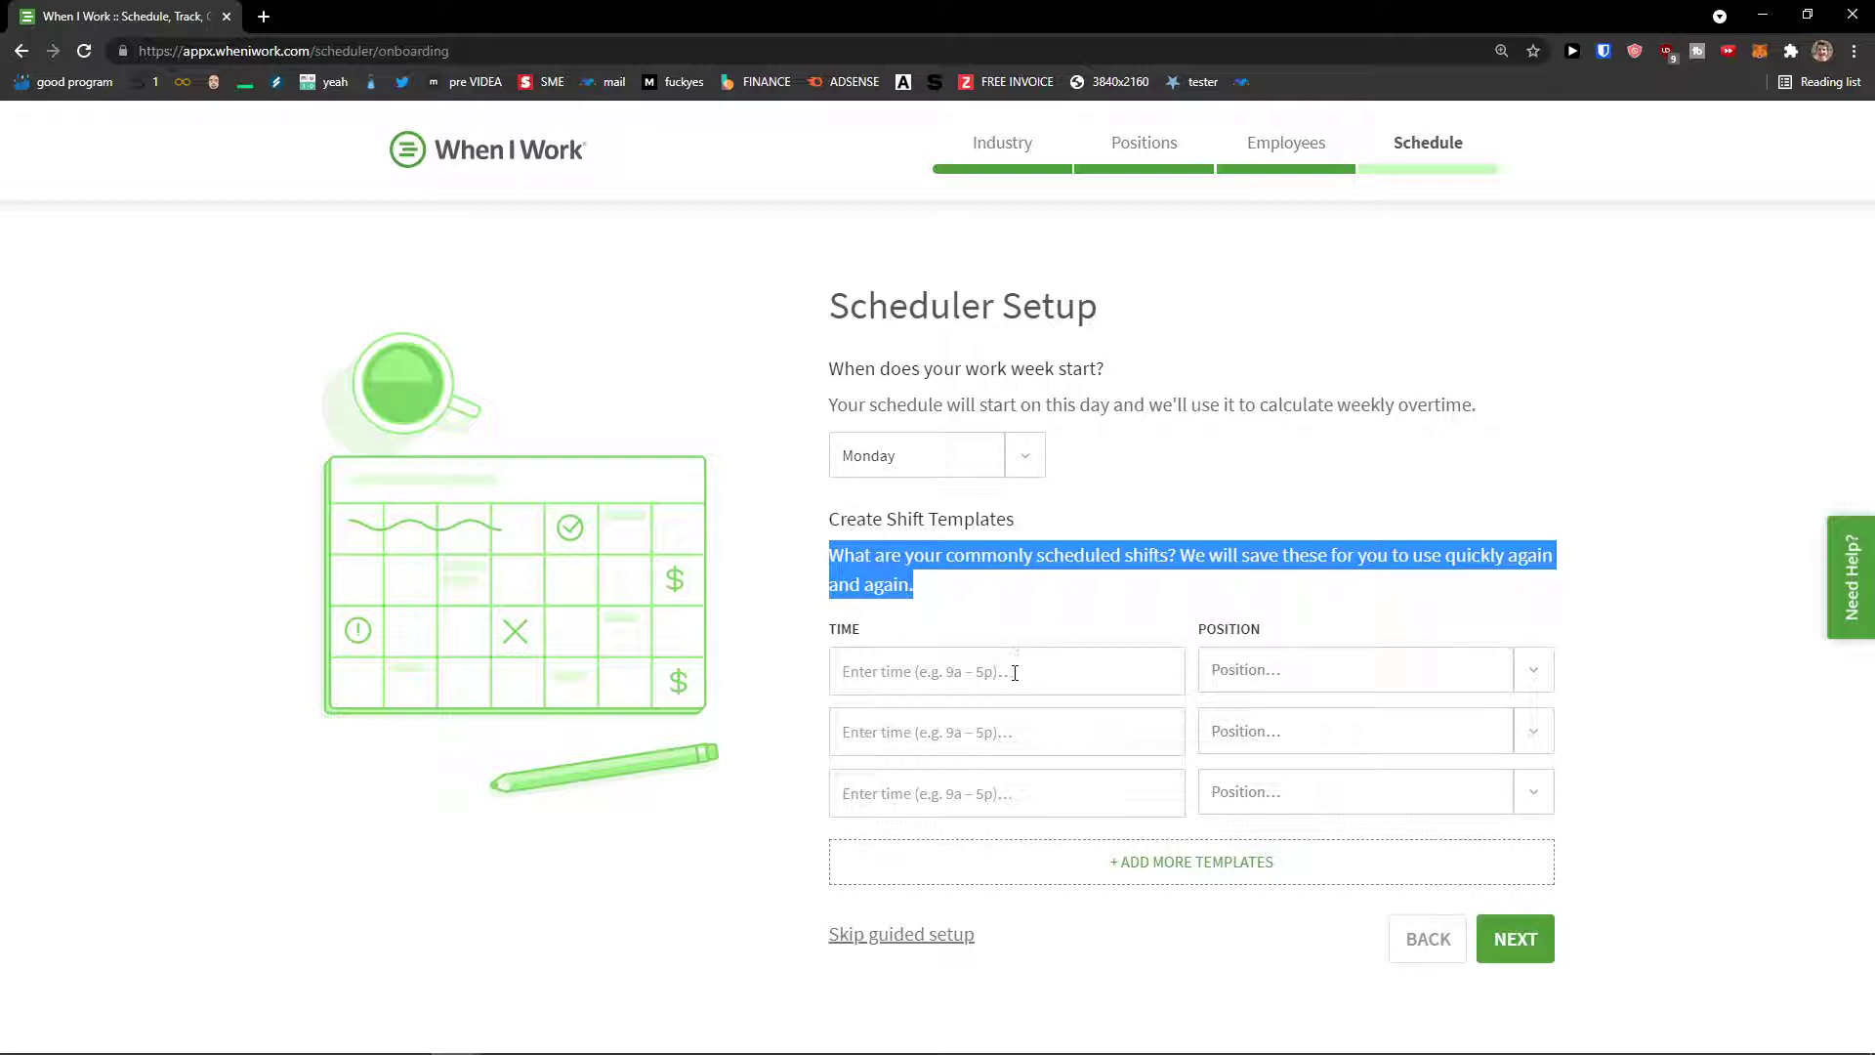
{"action": "left_click", "coordinate": [1226, 674]}
{"action": "left_click", "coordinate": [1109, 667]}
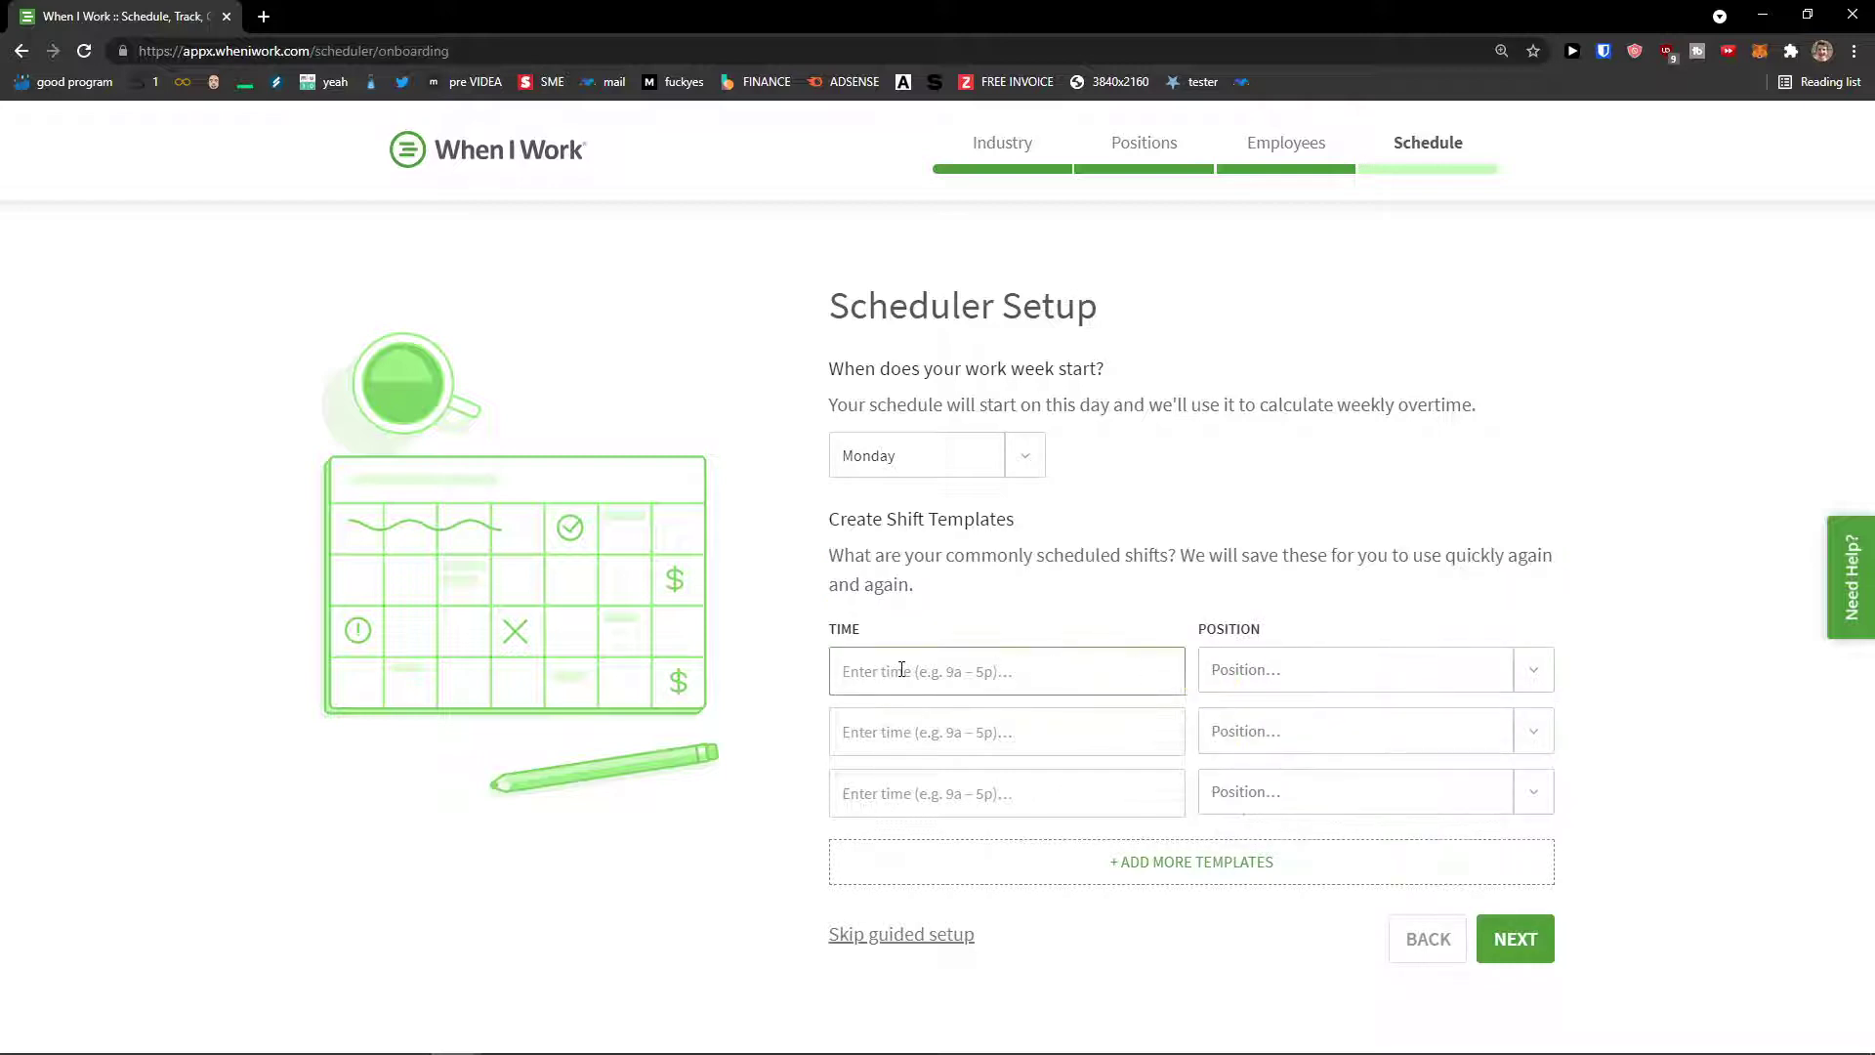
{"action": "type", "text": "9a"}
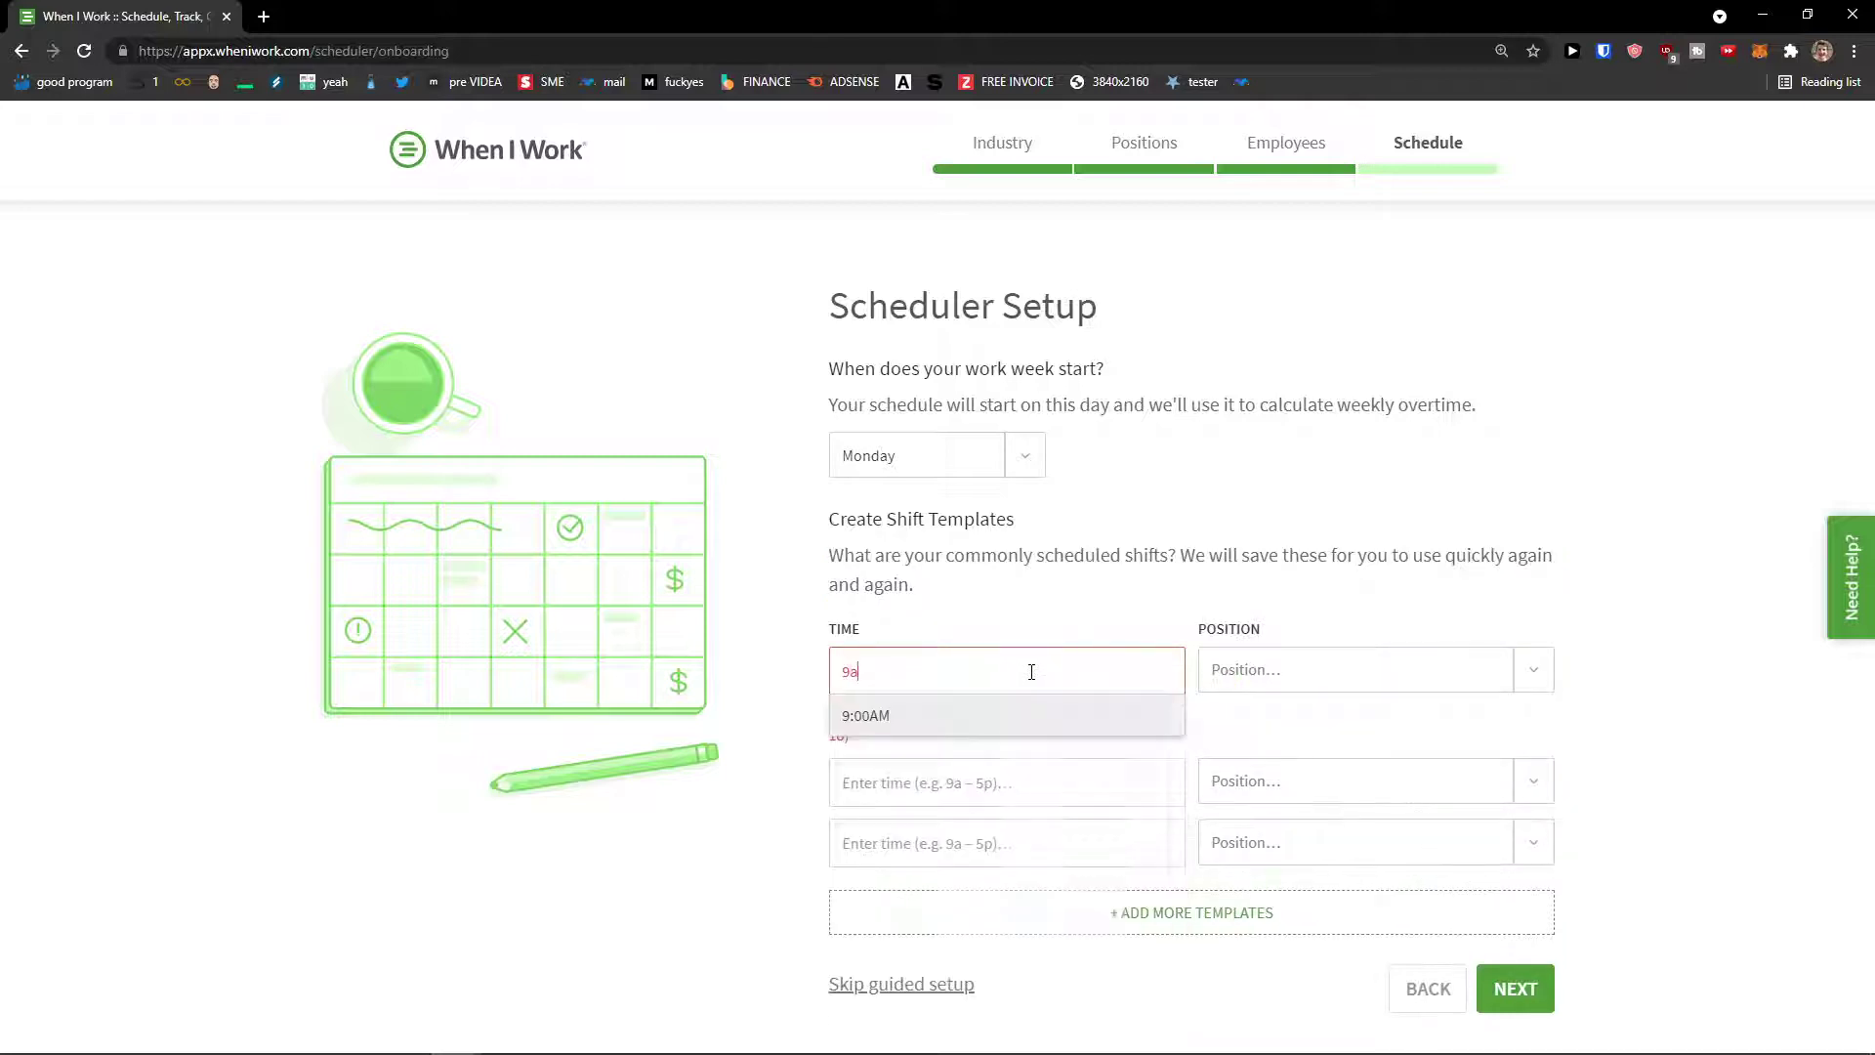
{"action": "key", "text": "Return"}
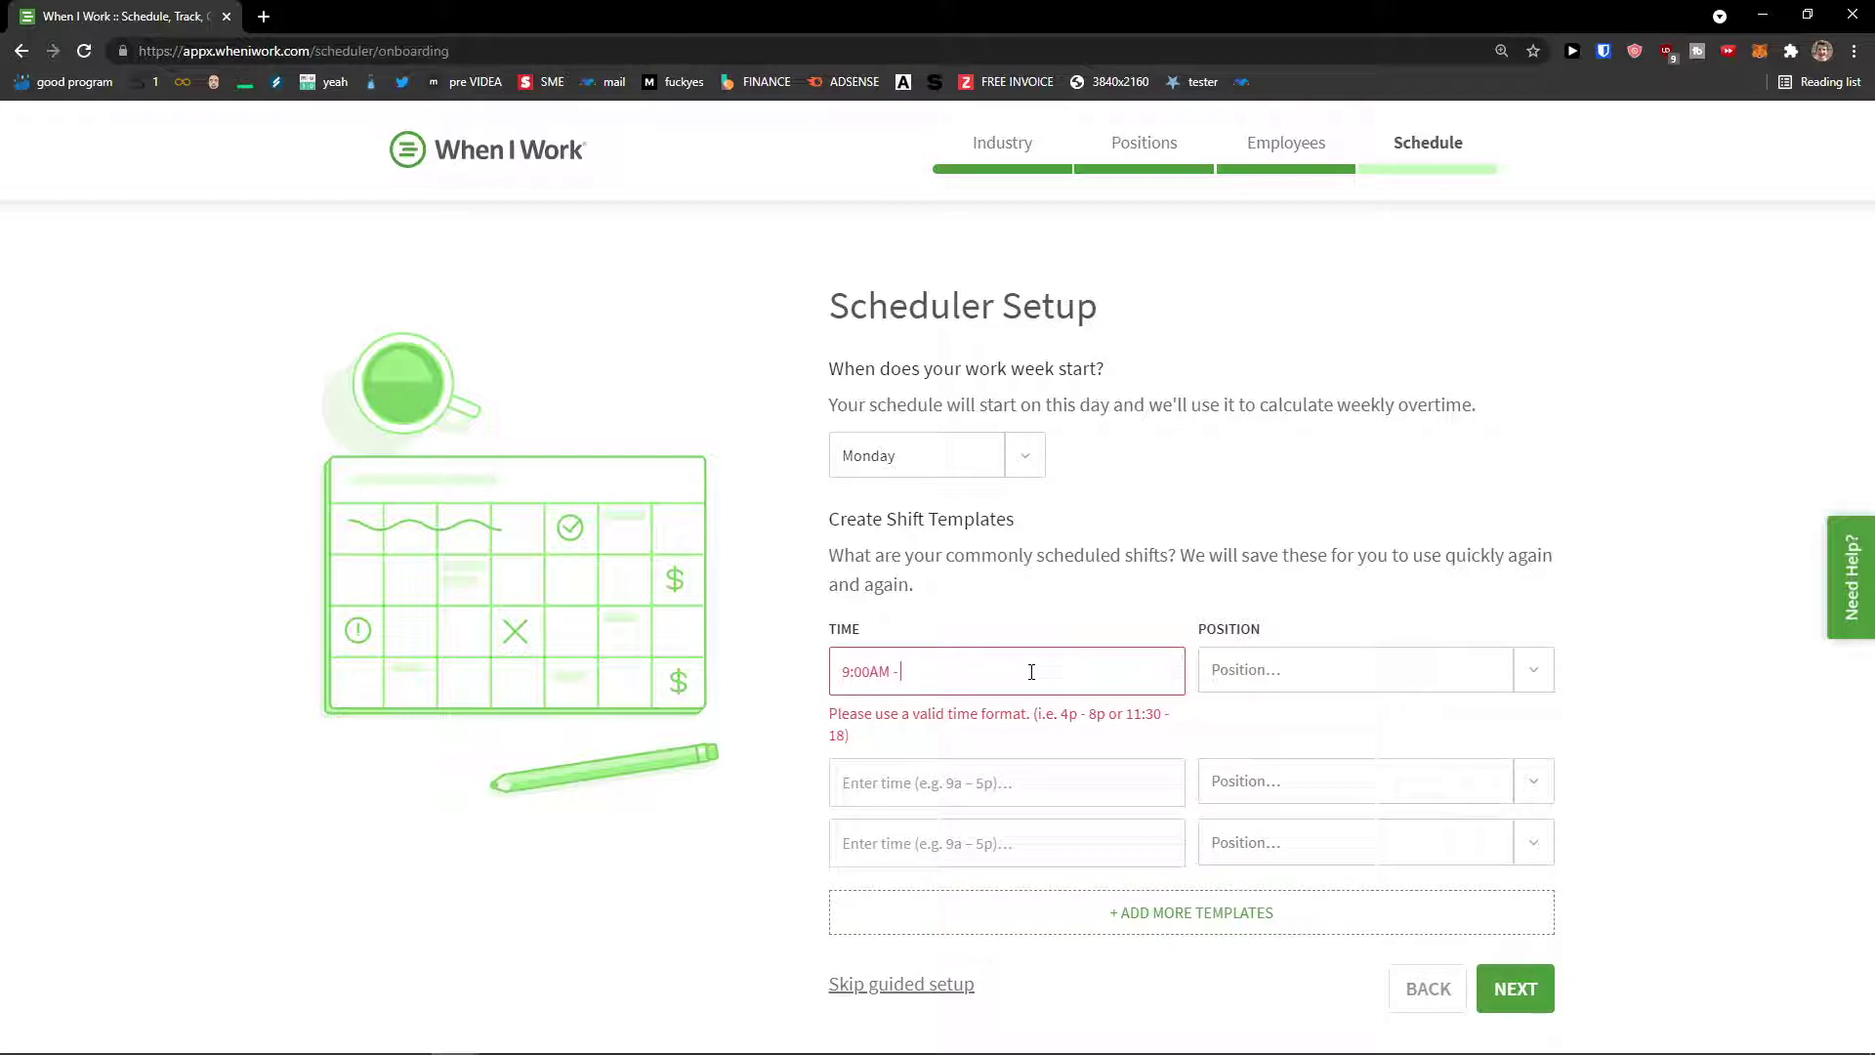
{"action": "type", "text": "5"}
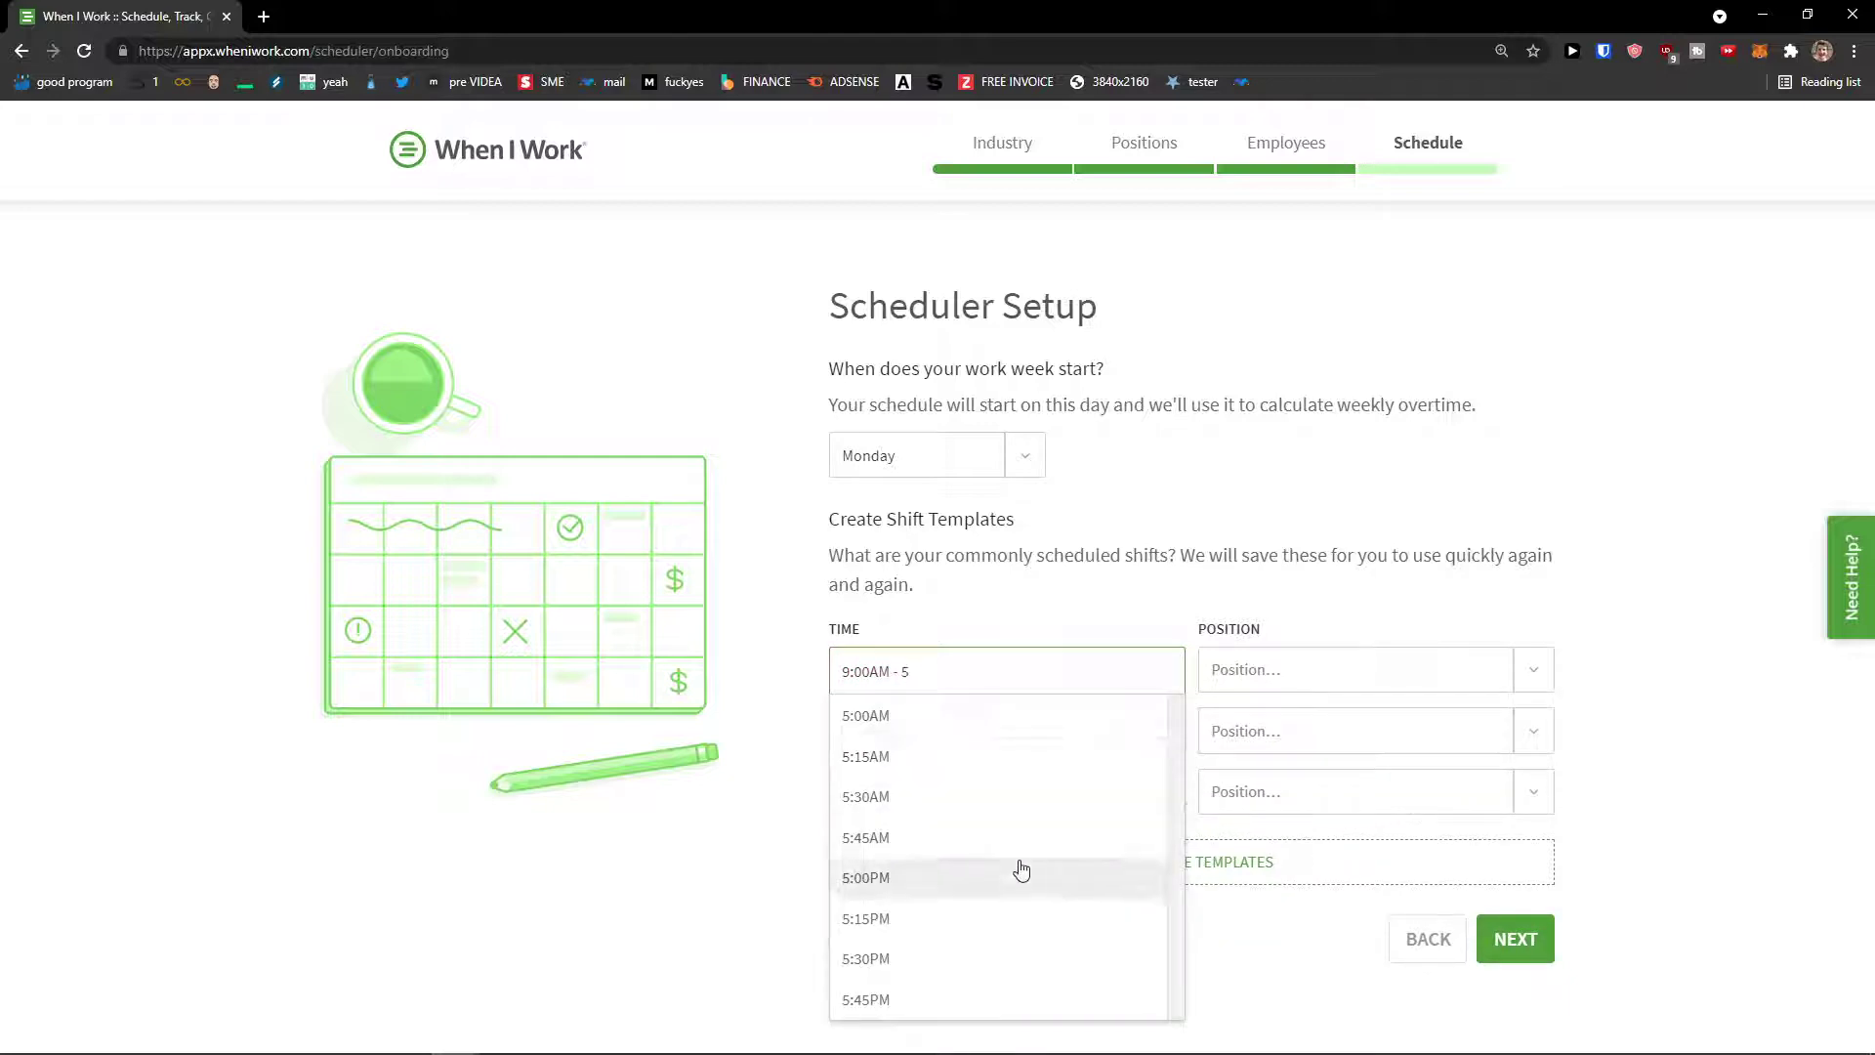
{"action": "left_click", "coordinate": [1017, 872]}
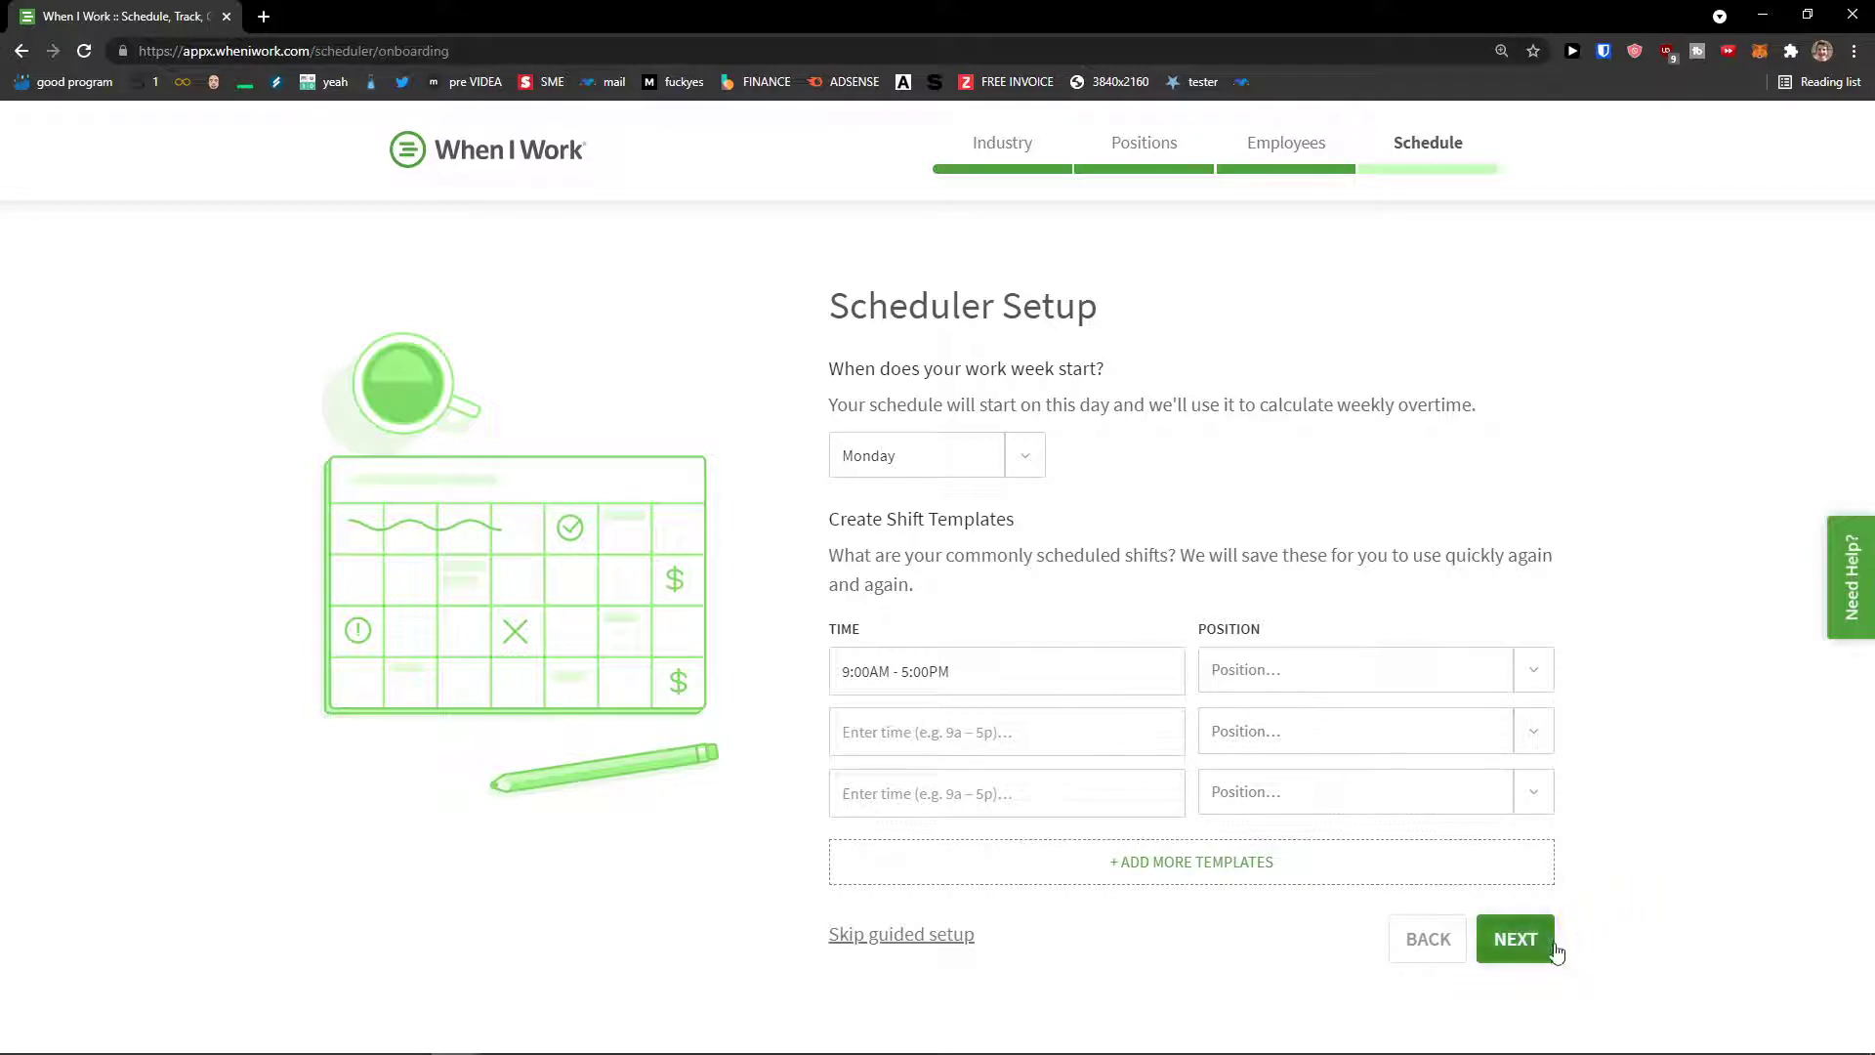
{"action": "left_click", "coordinate": [1063, 736]}
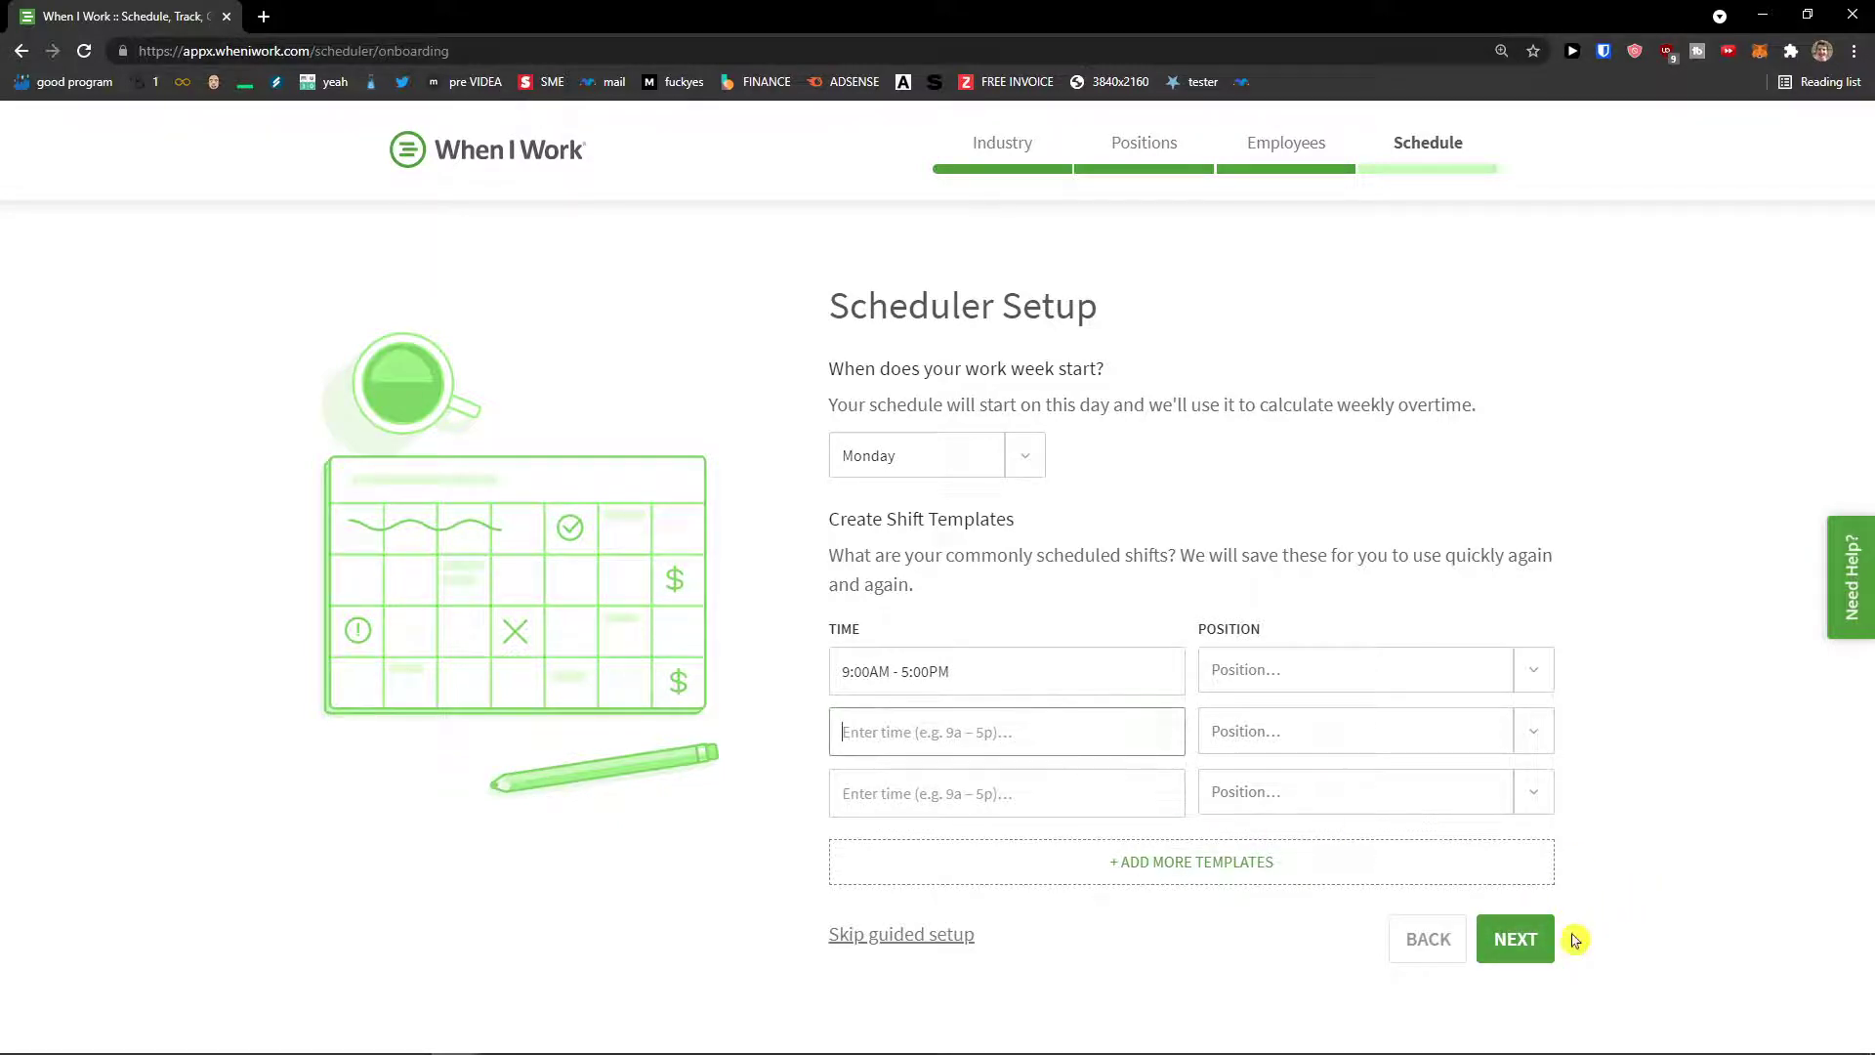
{"action": "left_click", "coordinate": [1517, 938]}
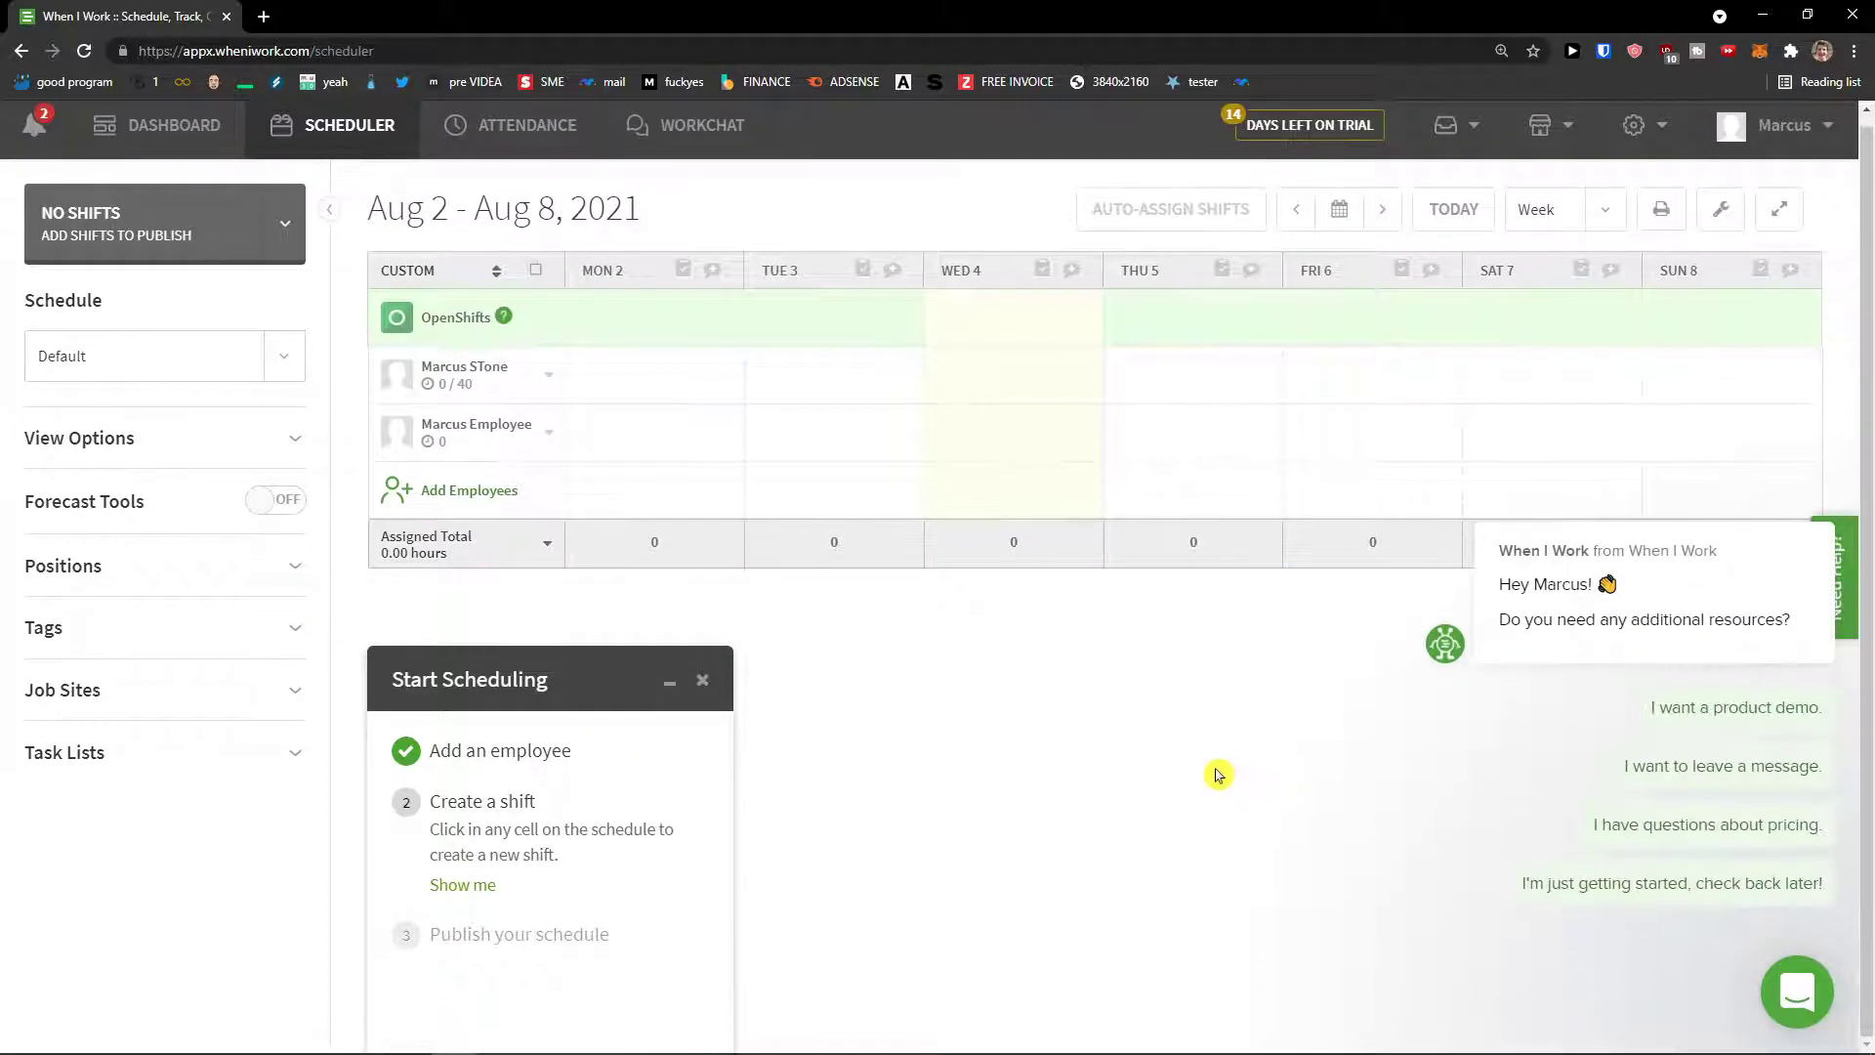
Step: Close the chat welcome popup and view the Dashboard's Build your first Schedule checklist
{"action": "scroll", "coordinate": [1216, 774], "scroll_direction": "up", "scroll_amount": 1}
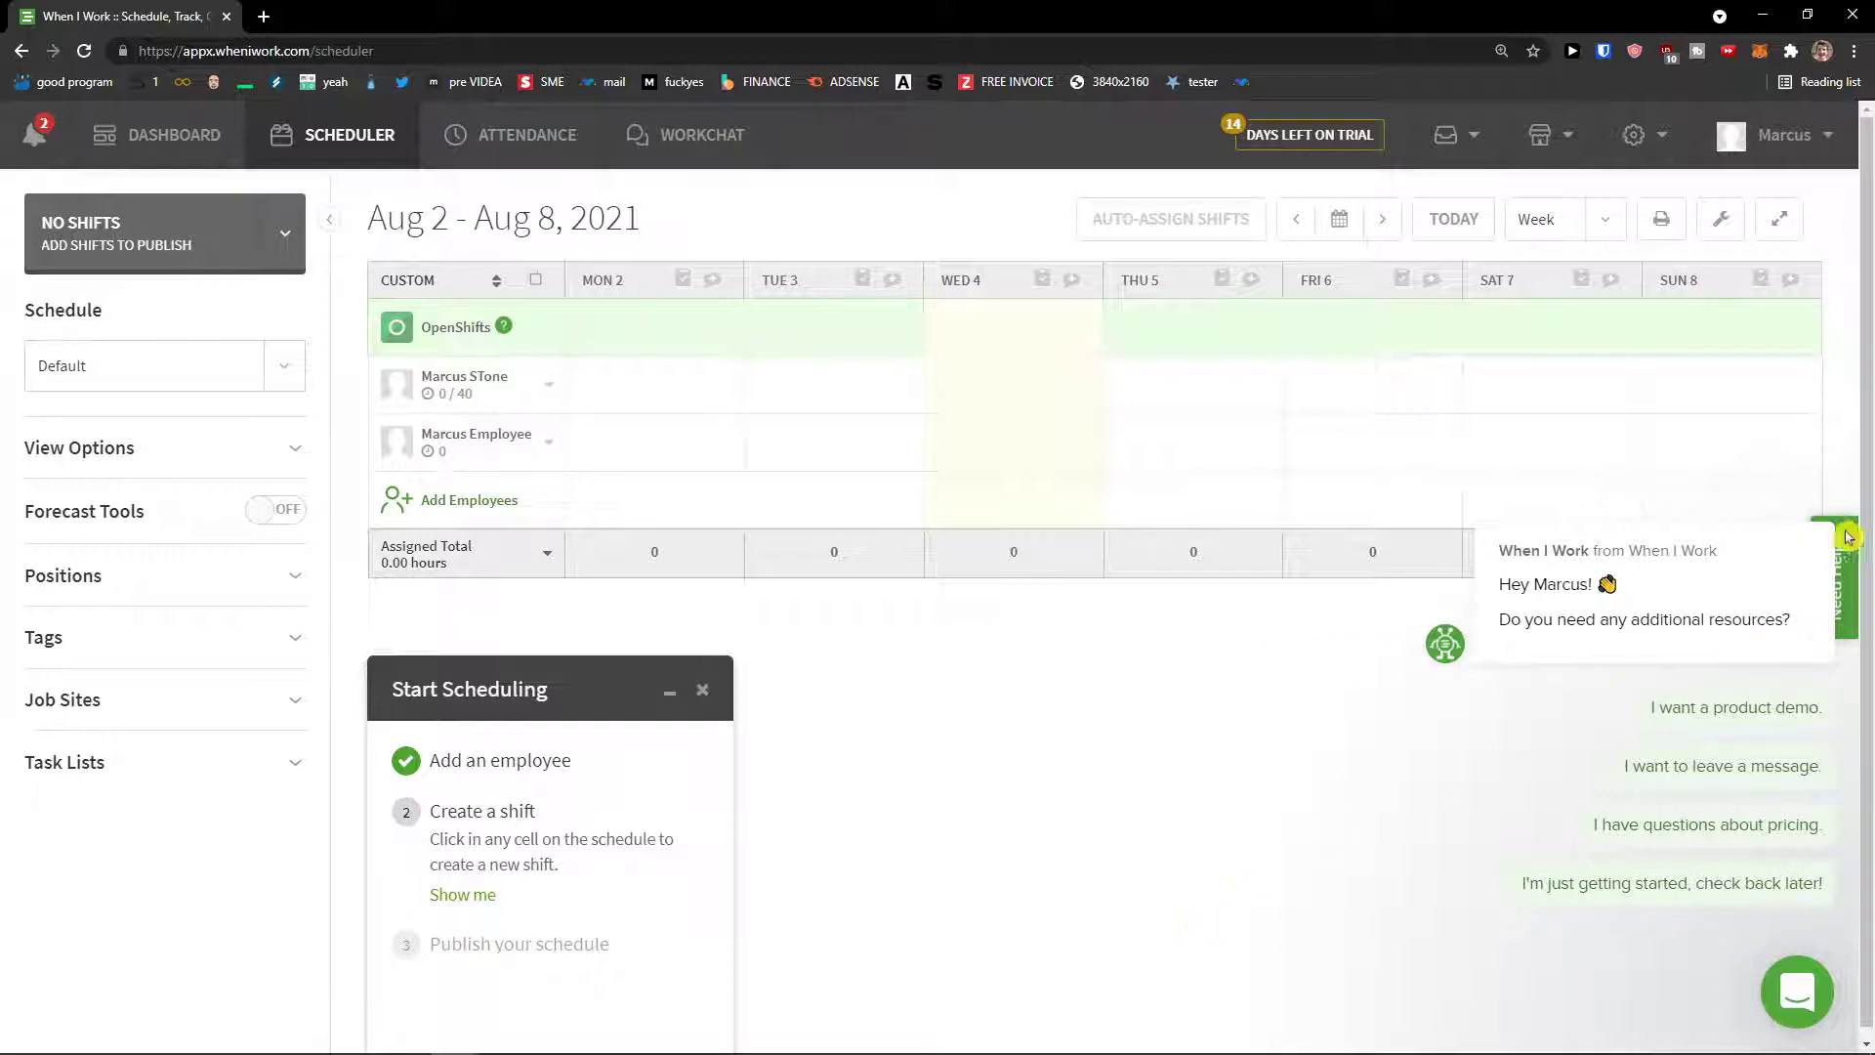
{"action": "left_click", "coordinate": [1815, 496]}
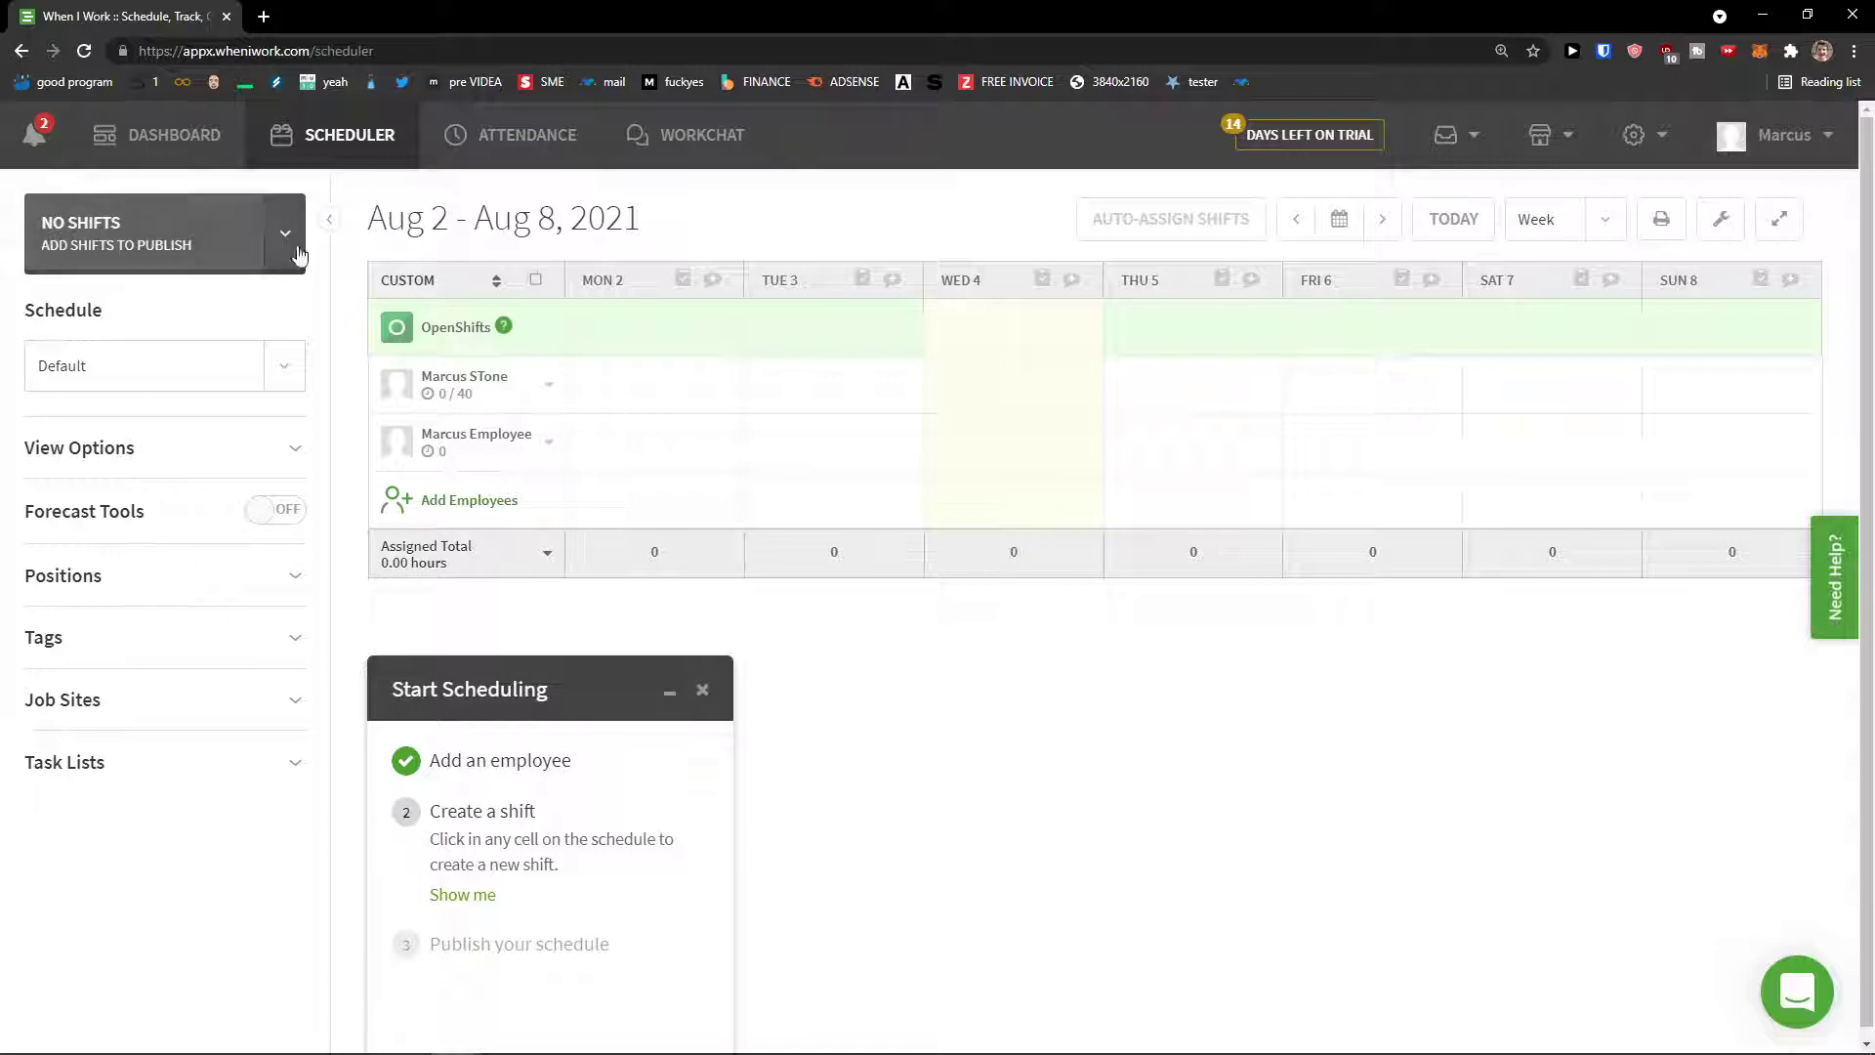
{"action": "left_click", "coordinate": [209, 141]}
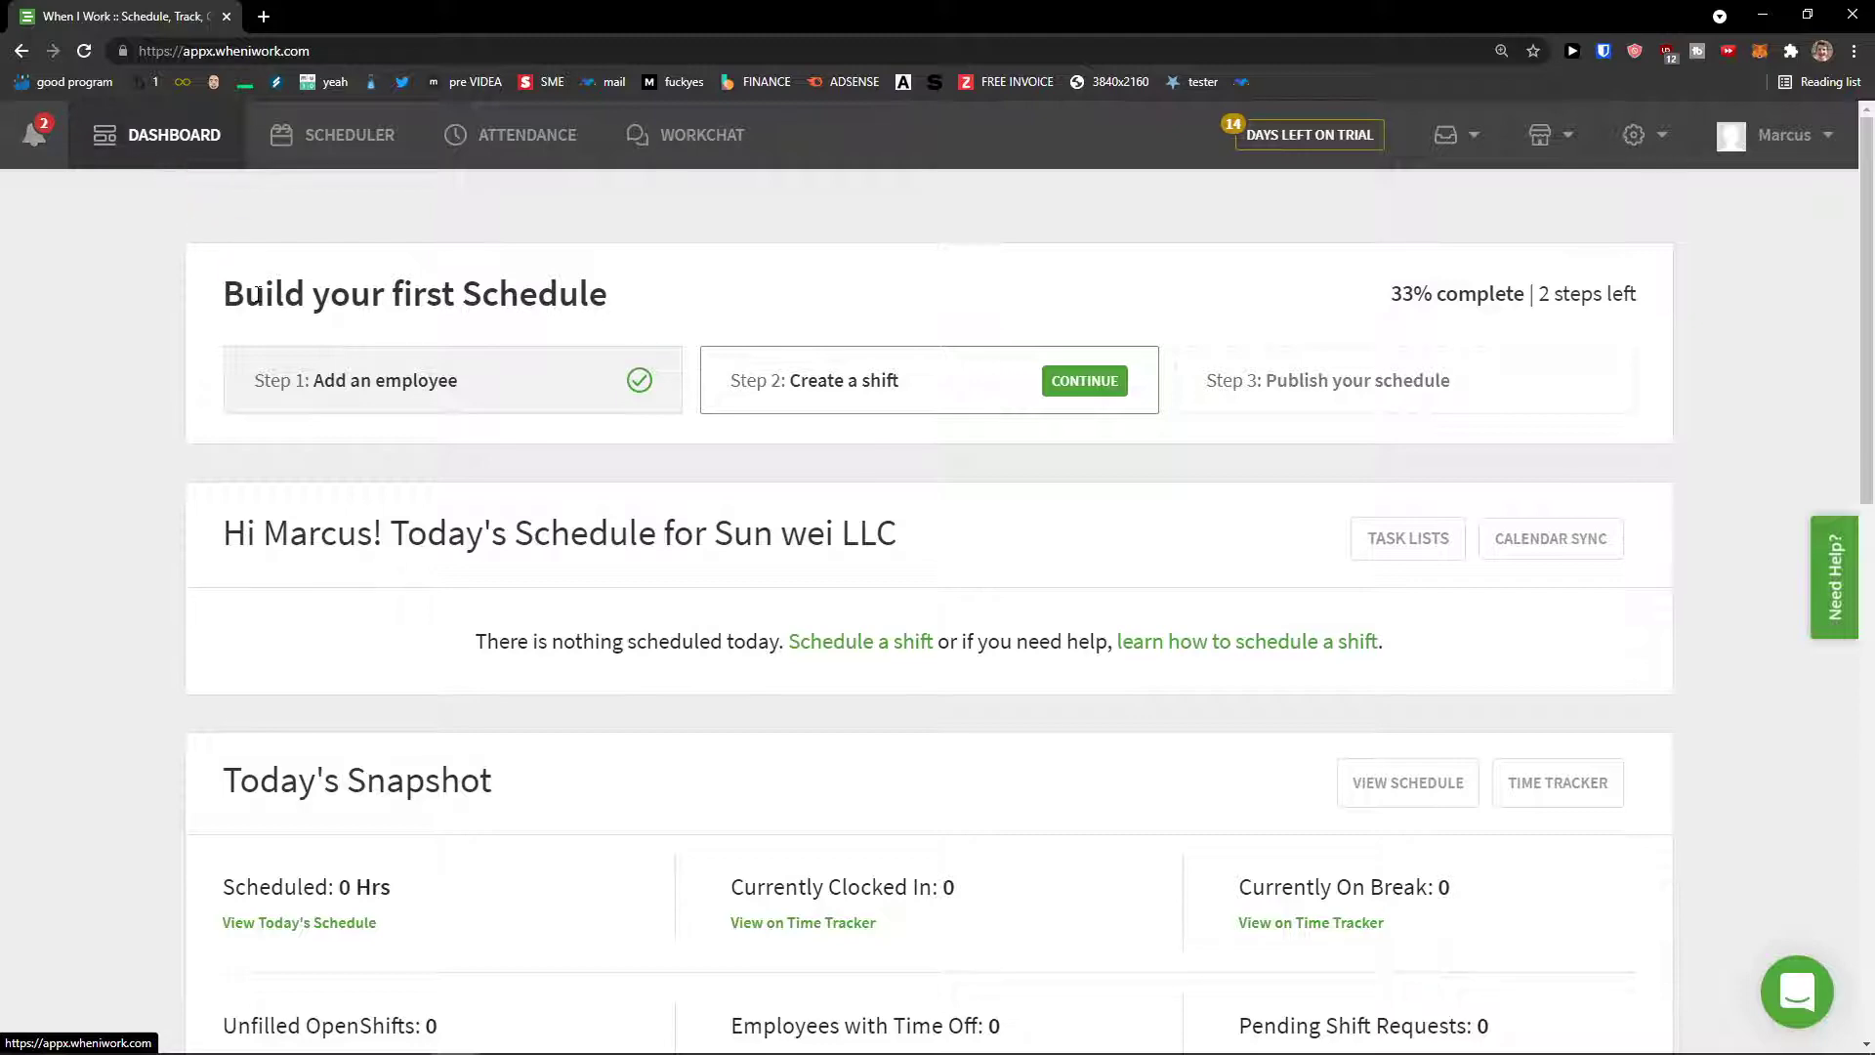
Step: Go back to the Scheduler for the week of Aug 2 - Aug 8, 2021
{"action": "middle_click", "coordinate": [184, 390]}
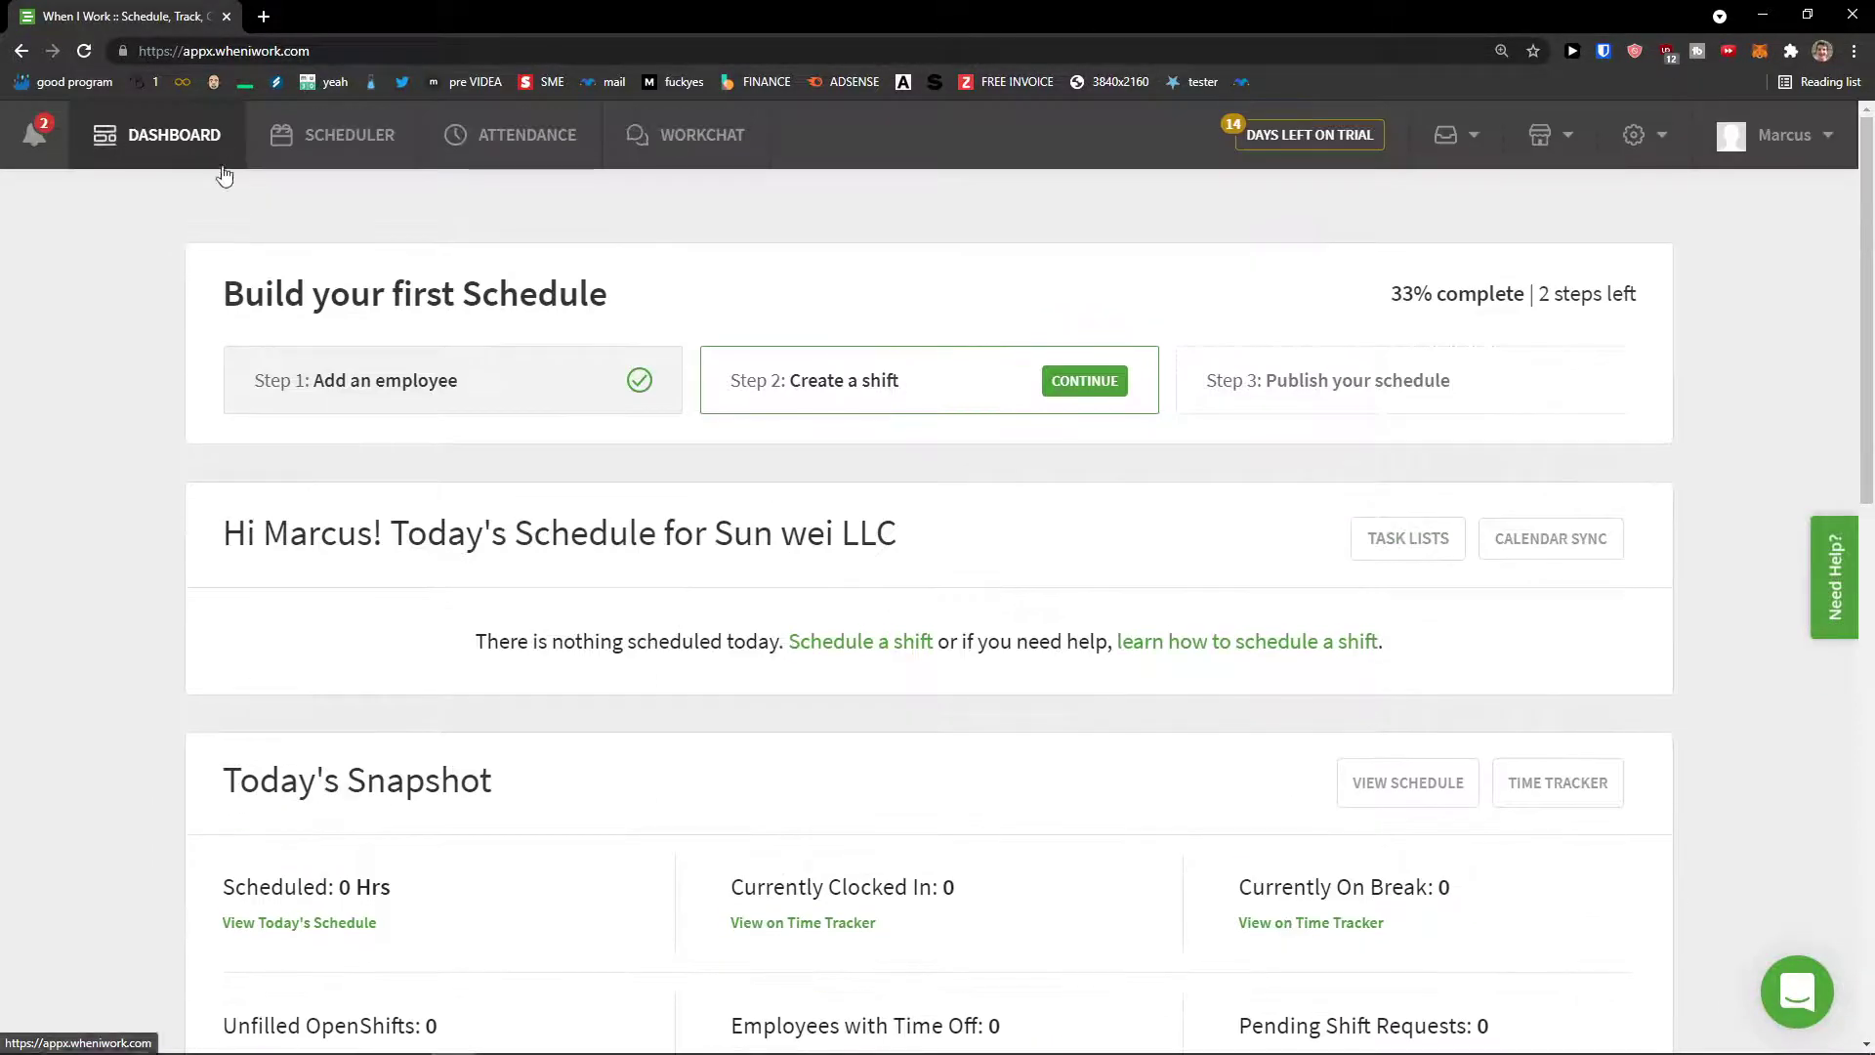
{"action": "left_click", "coordinate": [167, 293]}
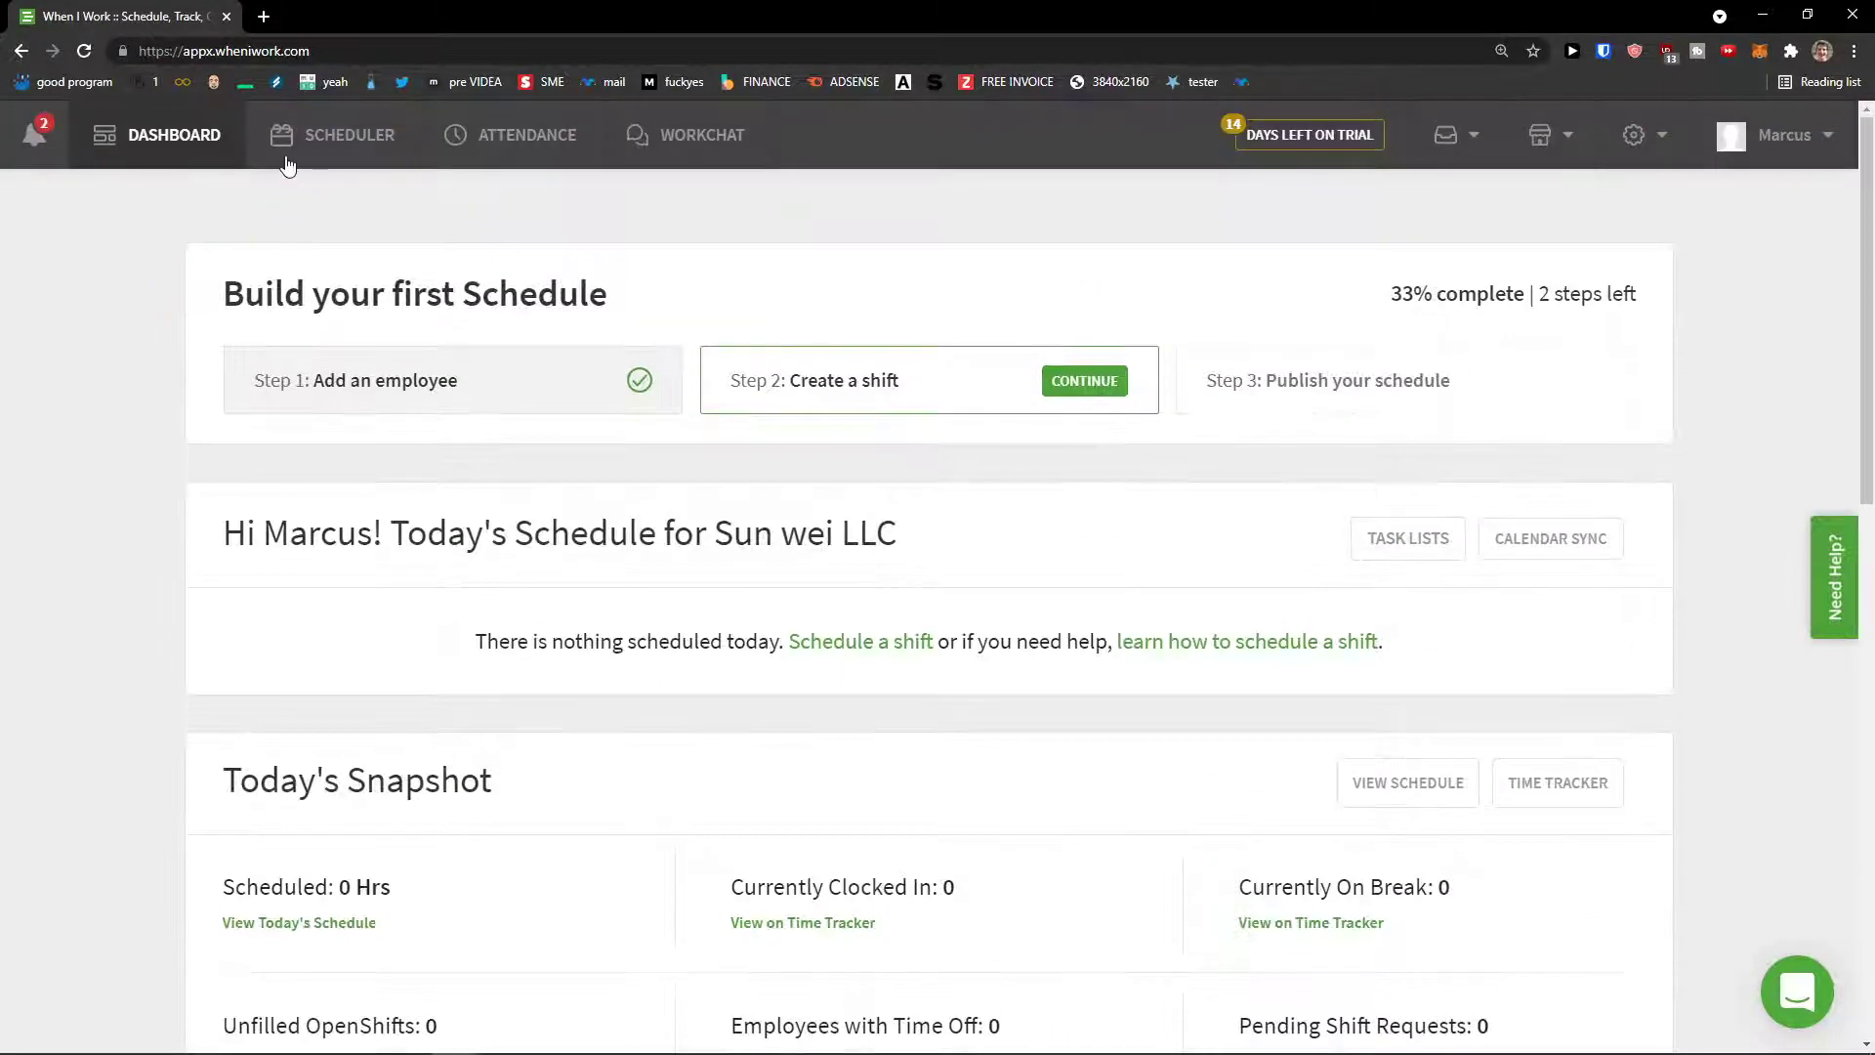
{"action": "left_click", "coordinate": [217, 178]}
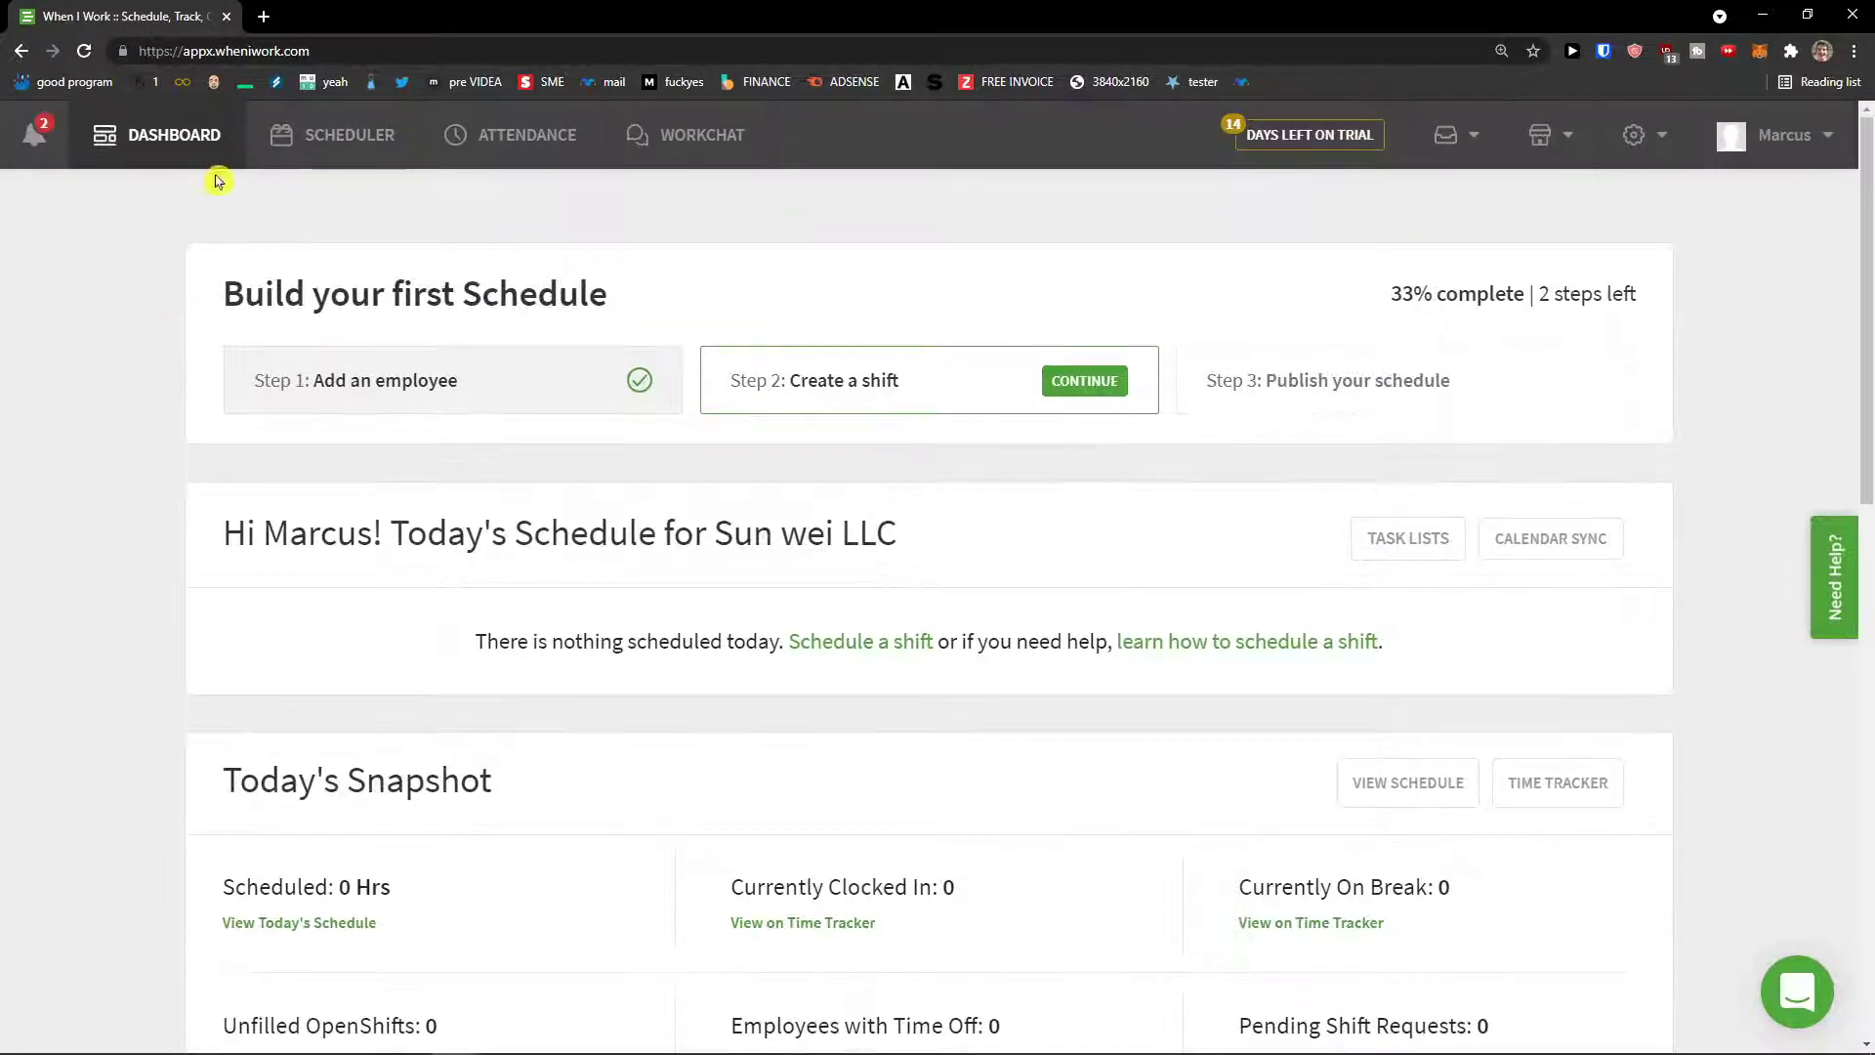
{"action": "left_click", "coordinate": [291, 147]}
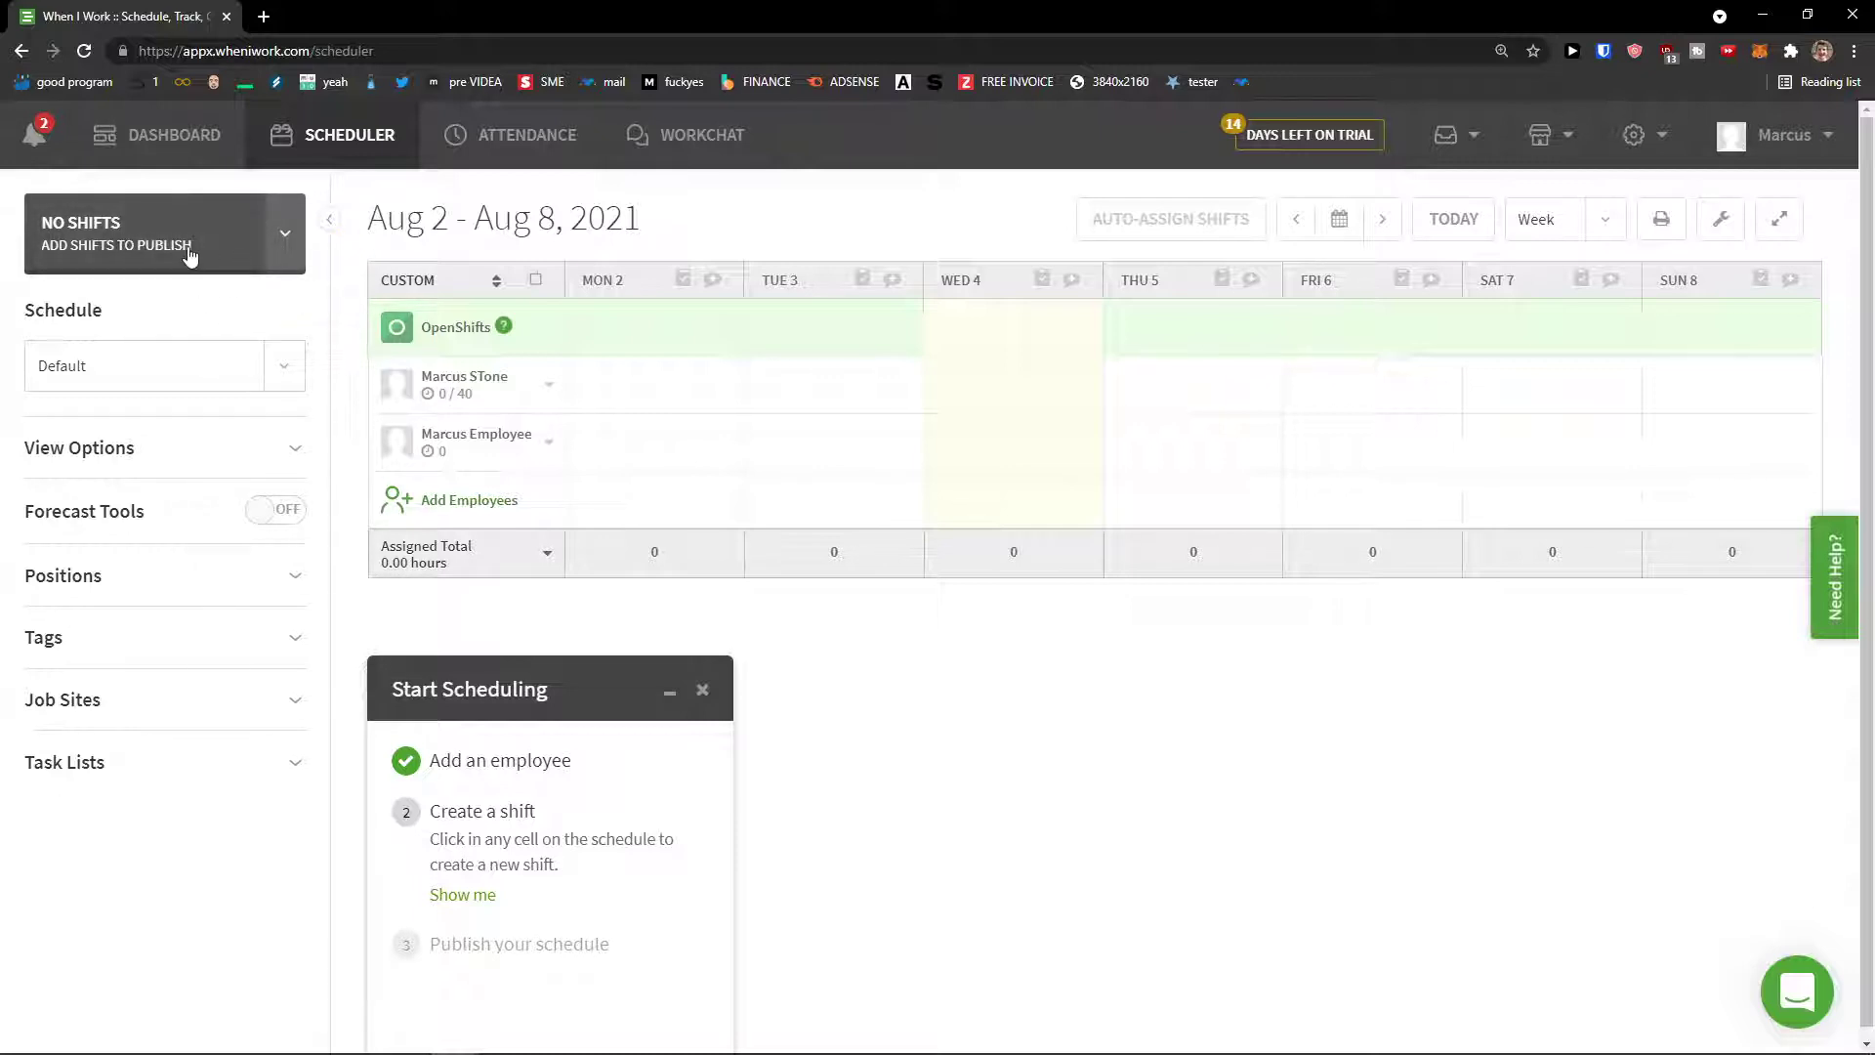
Step: Open and close the resend notifications form, then choose Add Schedule from the schedule list
{"action": "left_click", "coordinate": [190, 255]}
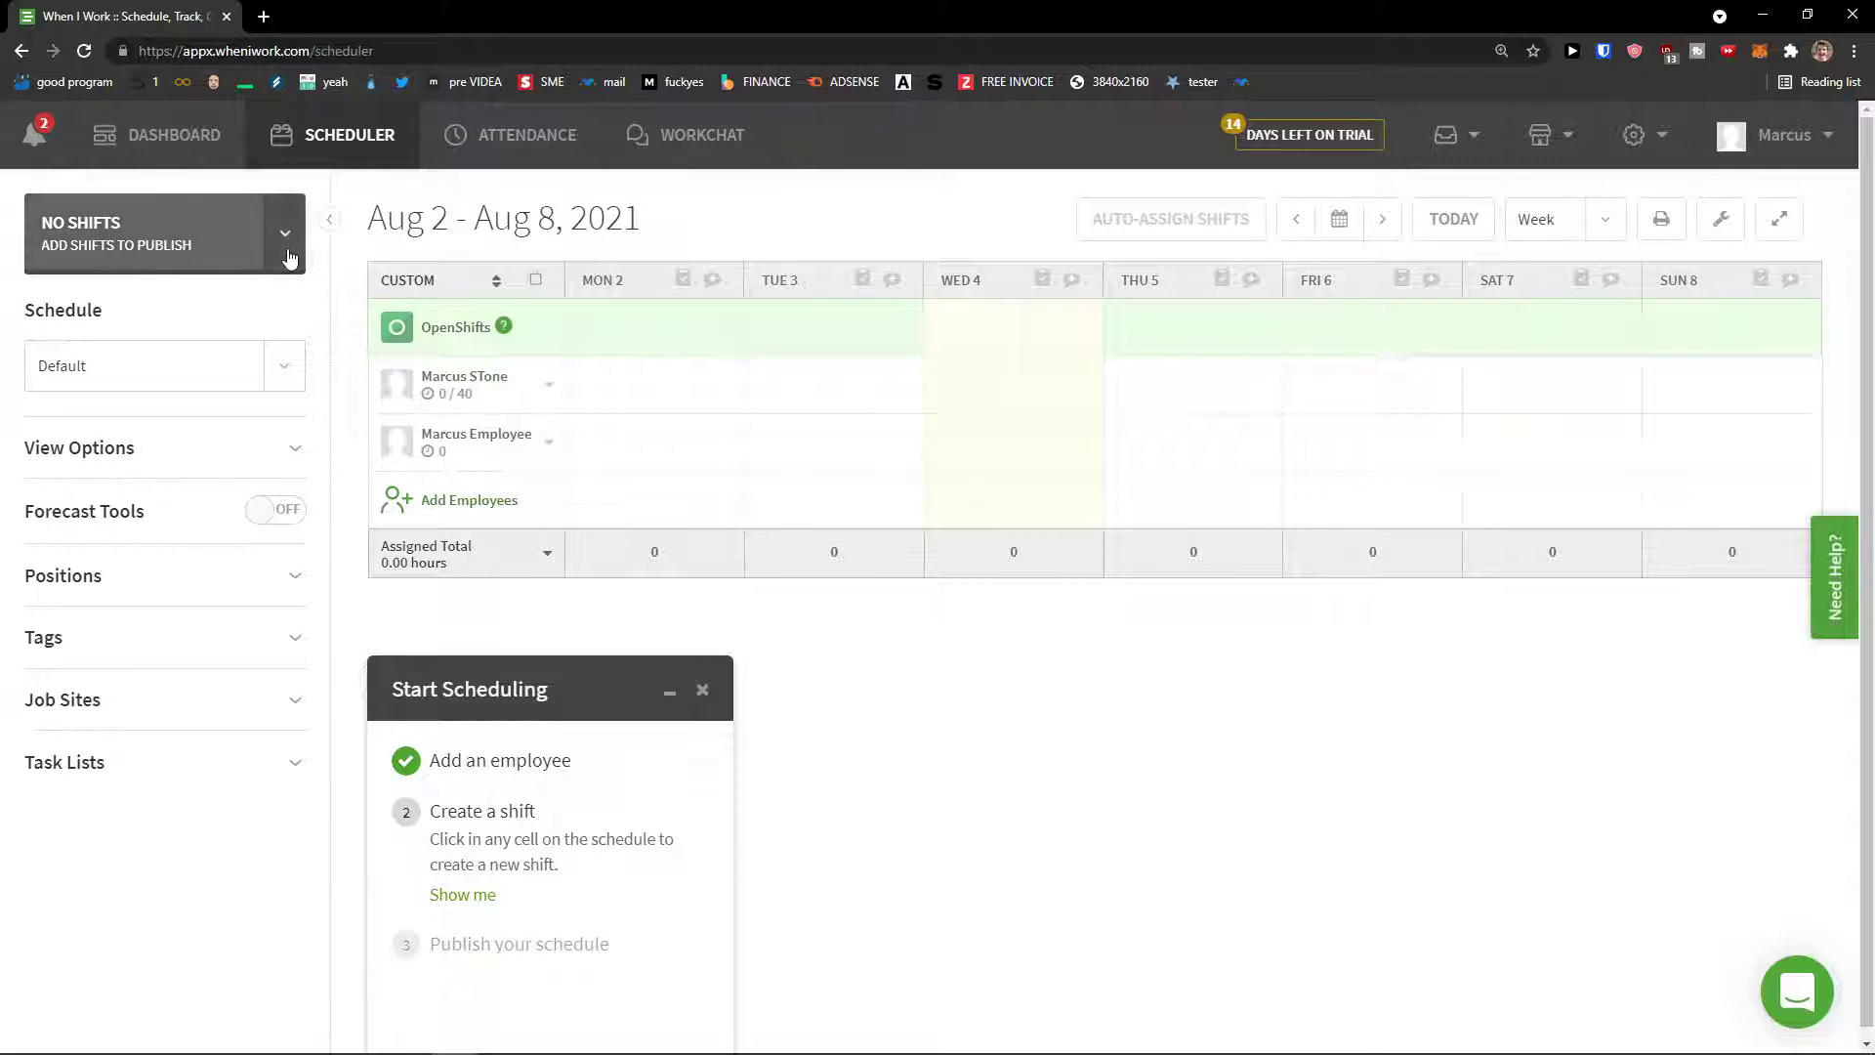
{"action": "left_click", "coordinate": [204, 256]}
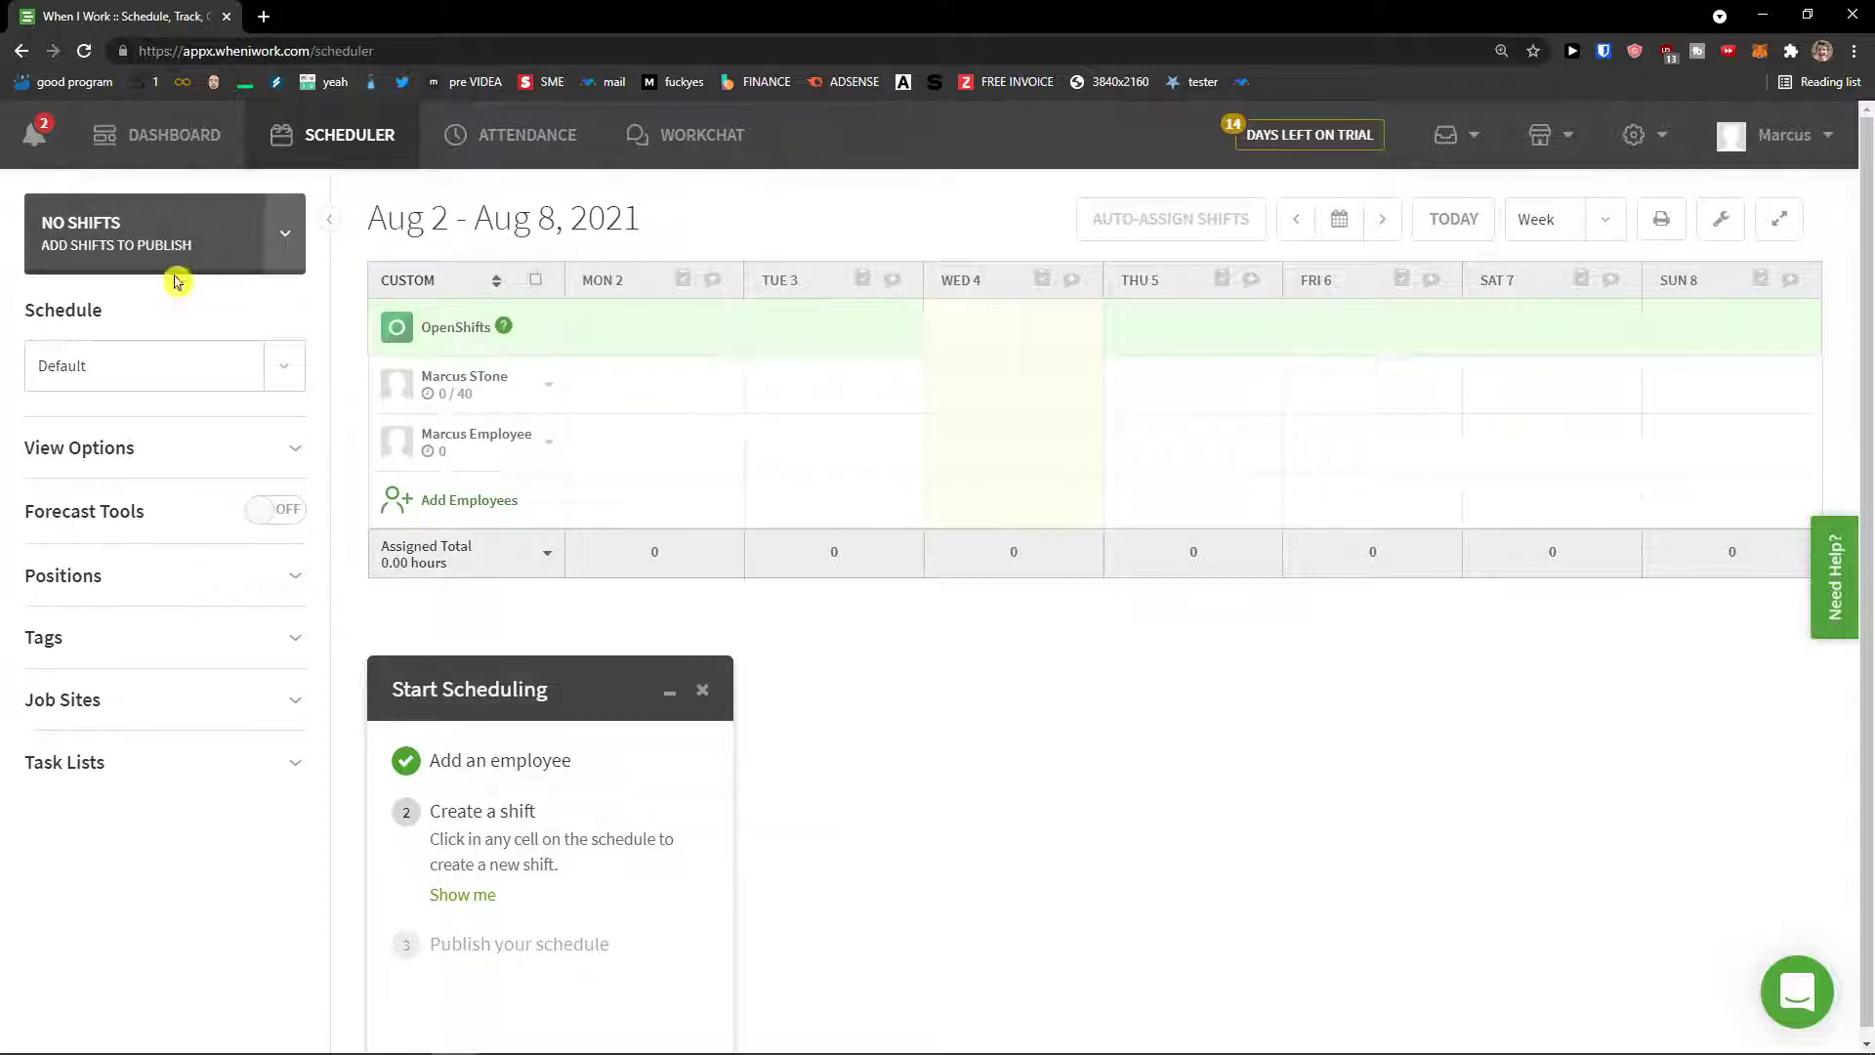
{"action": "left_click", "coordinate": [160, 358]}
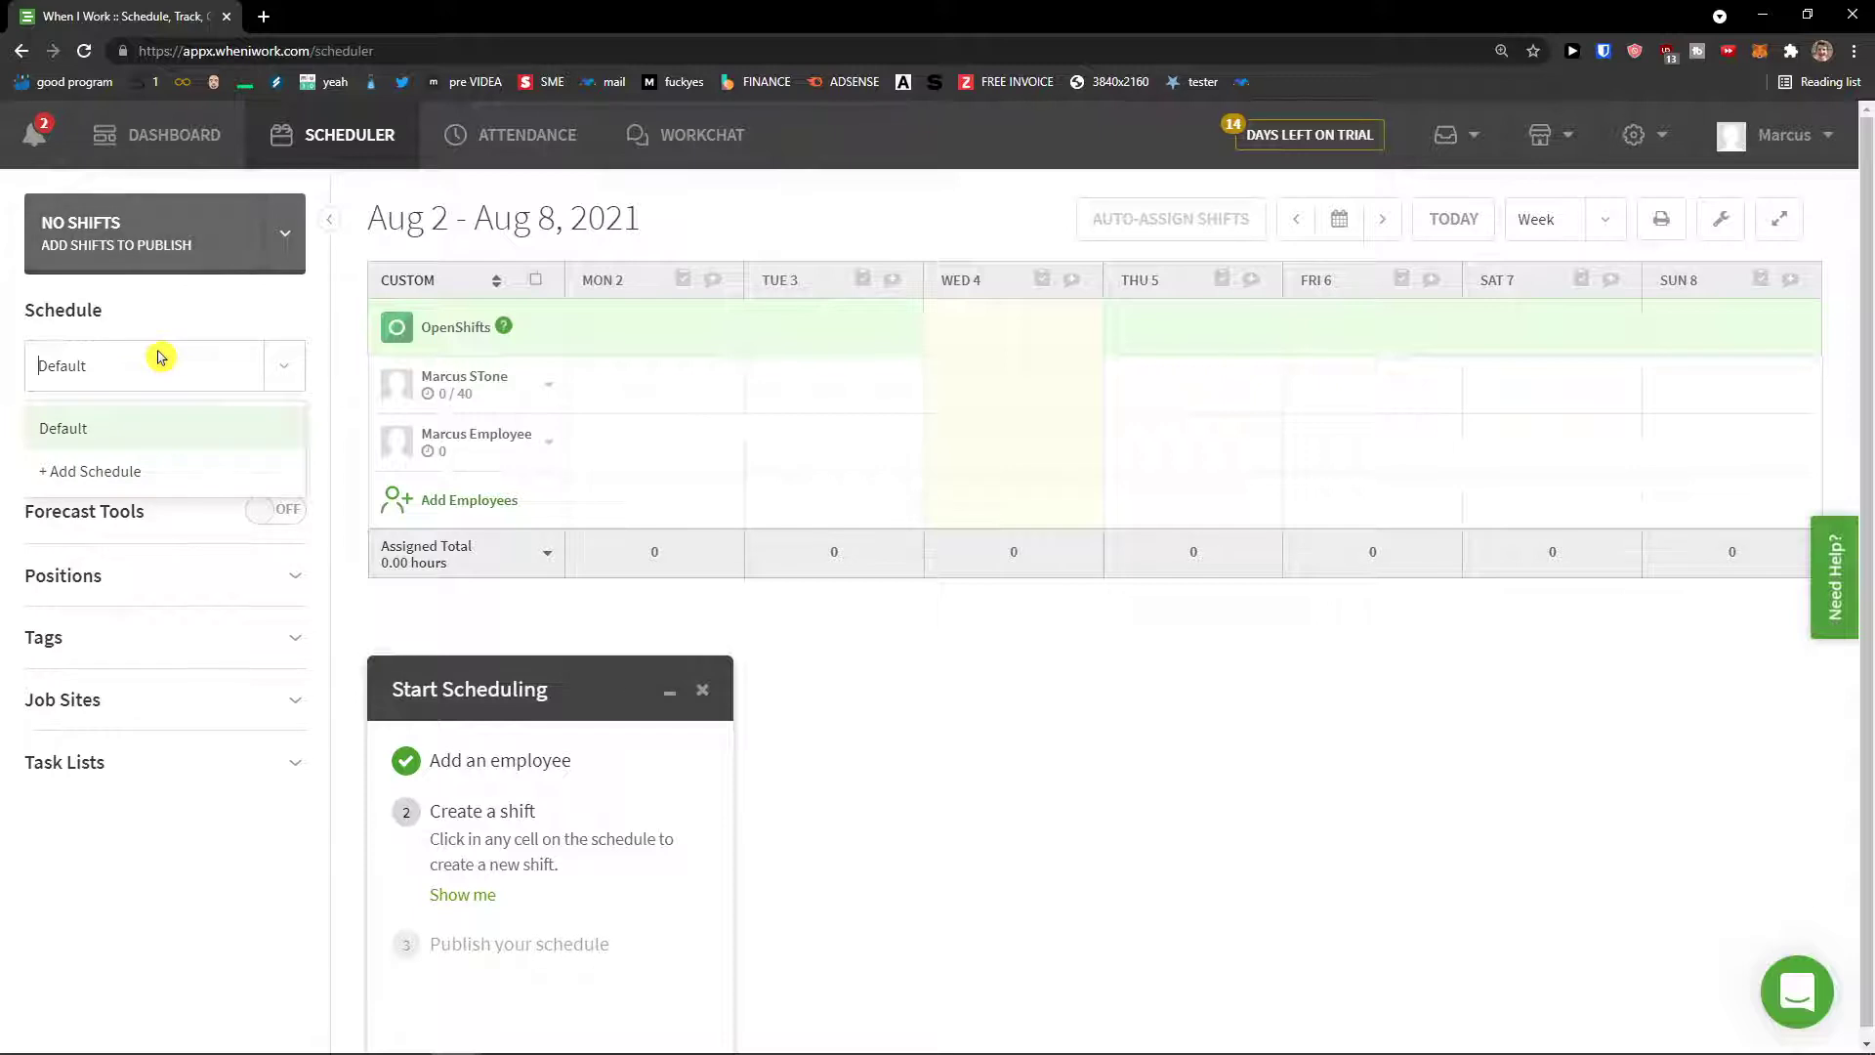
{"action": "left_click", "coordinate": [126, 476]}
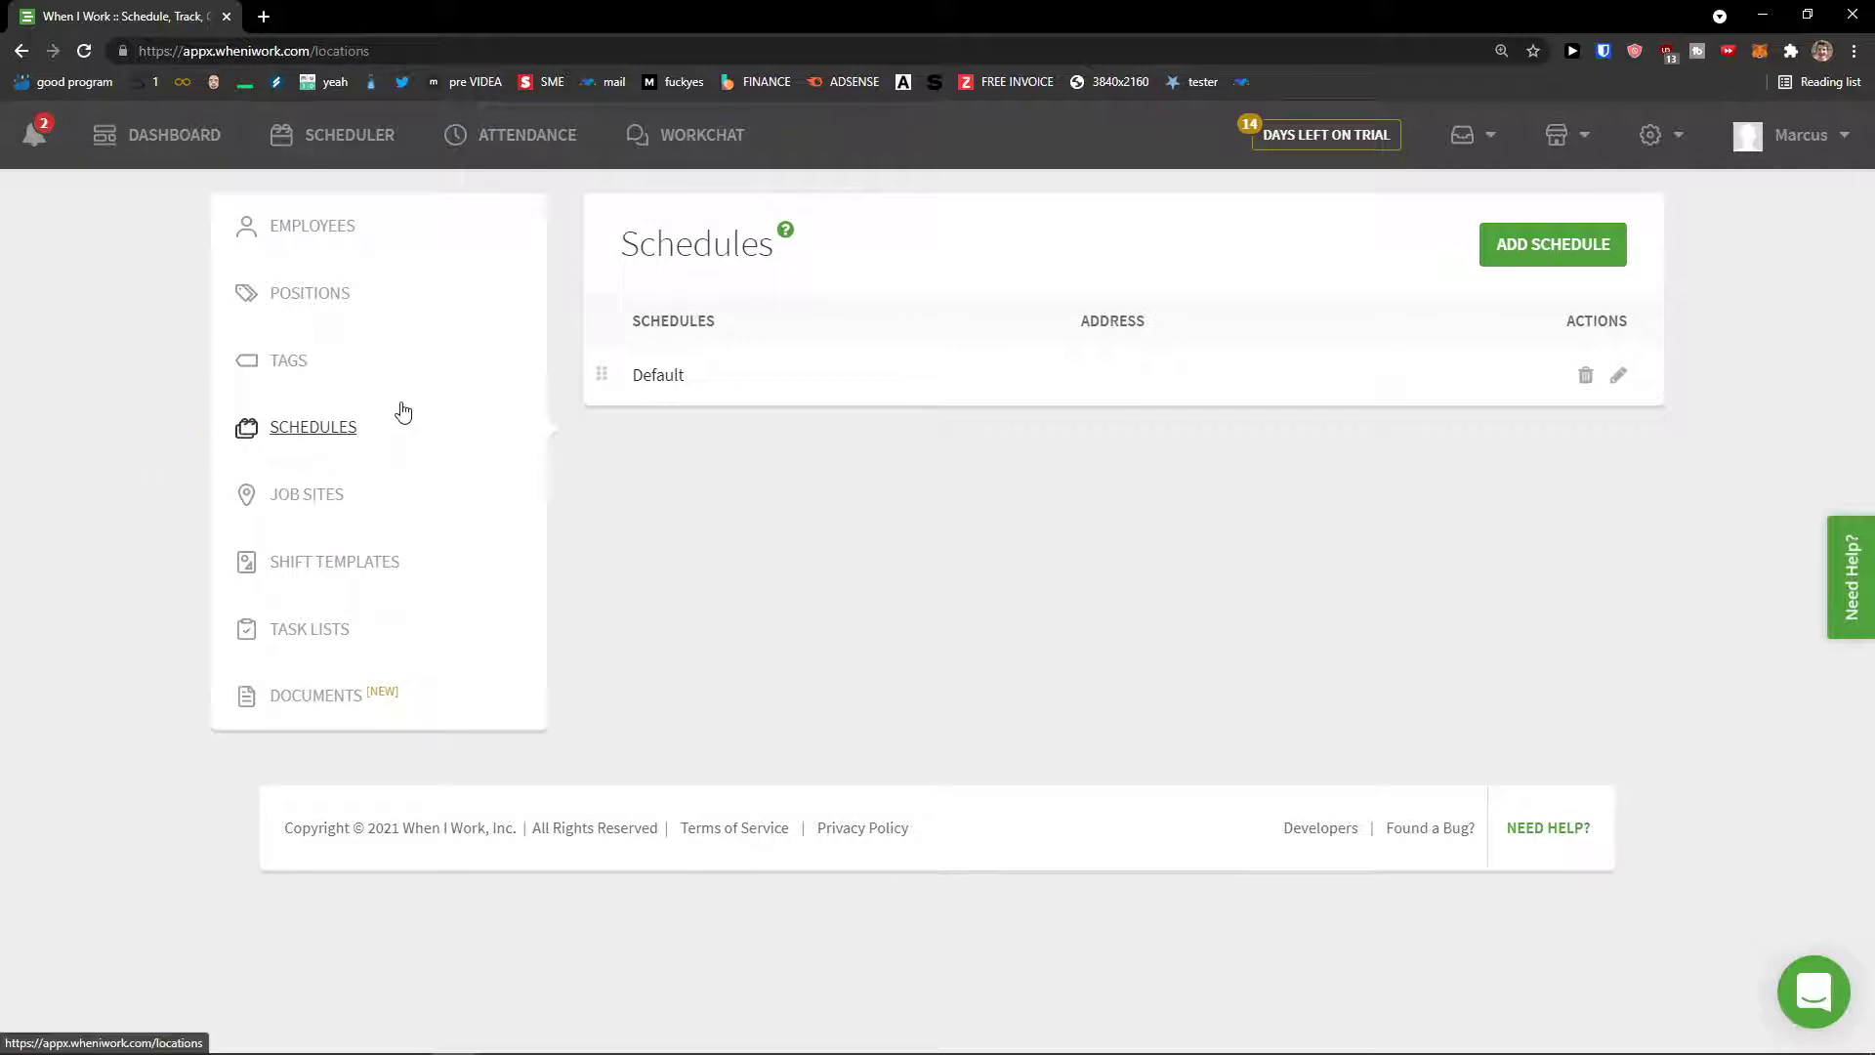
Step: Open the general app settings from the top-right menus
{"action": "left_click", "coordinate": [1575, 137]}
{"action": "left_click", "coordinate": [1658, 144]}
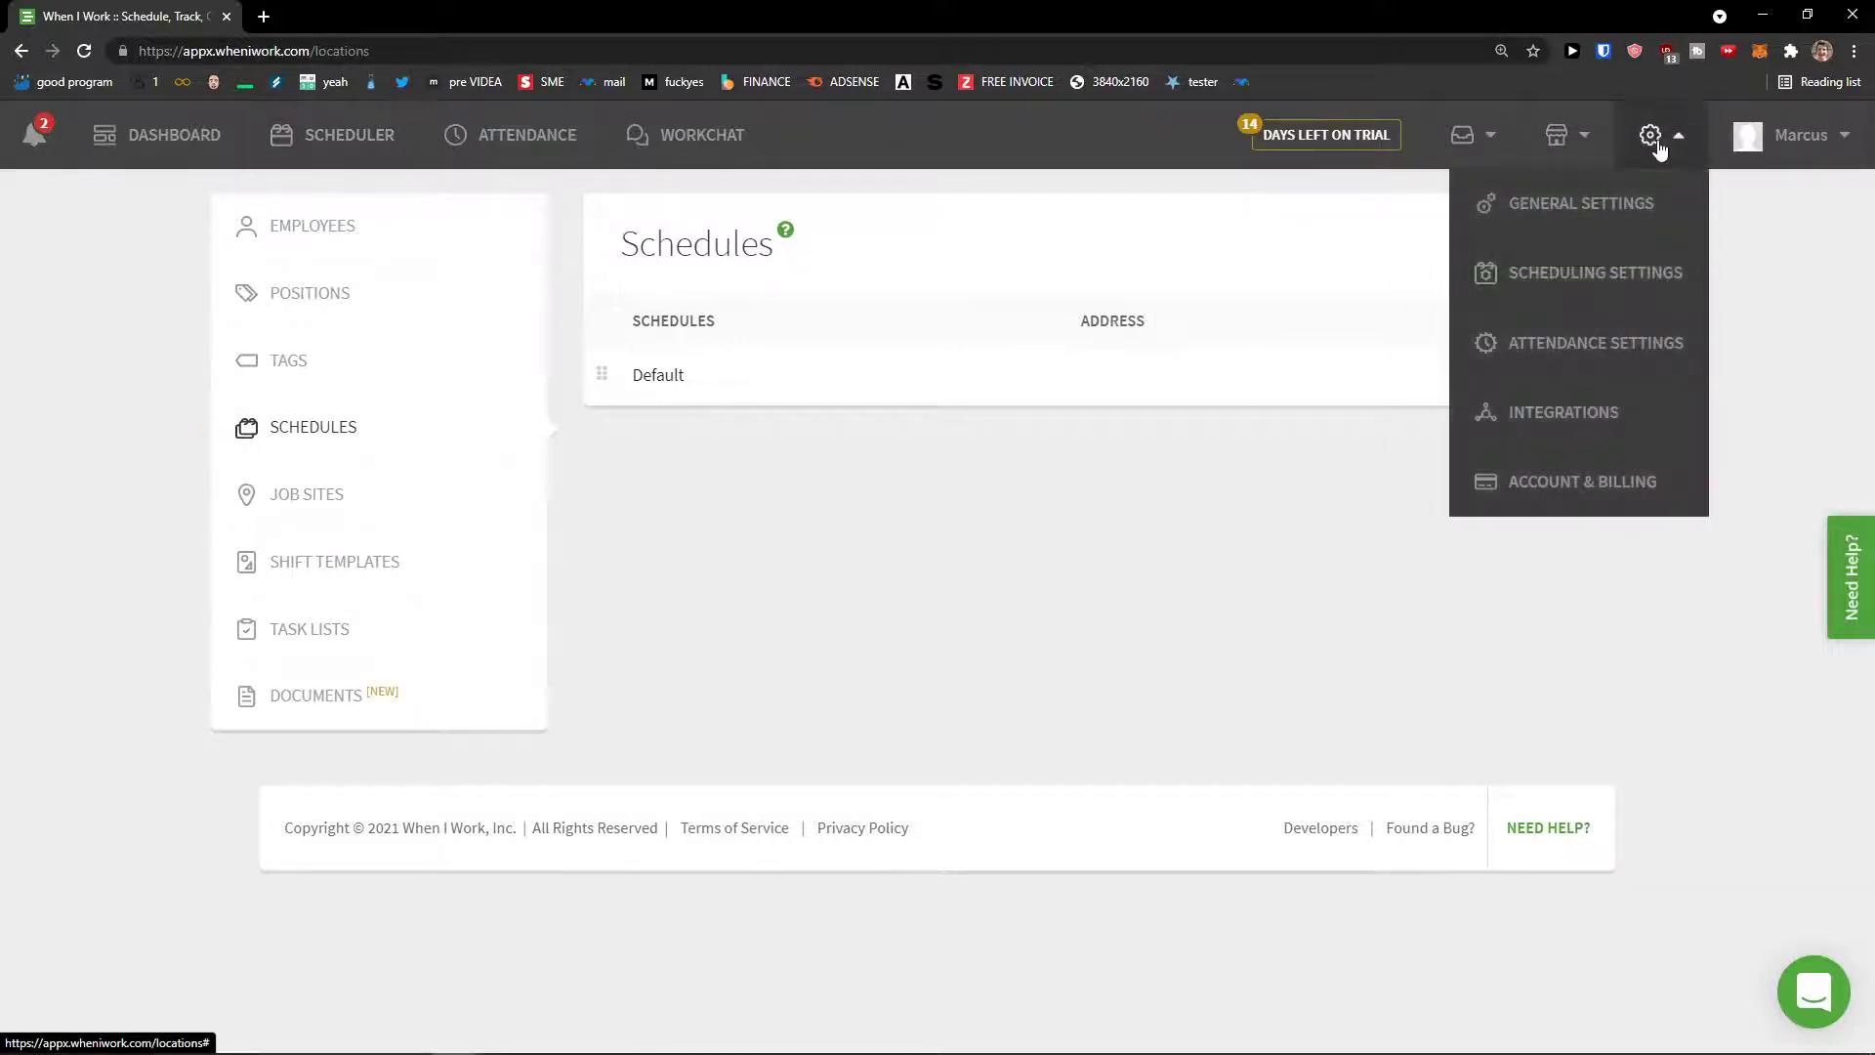
{"action": "left_click", "coordinate": [1602, 201]}
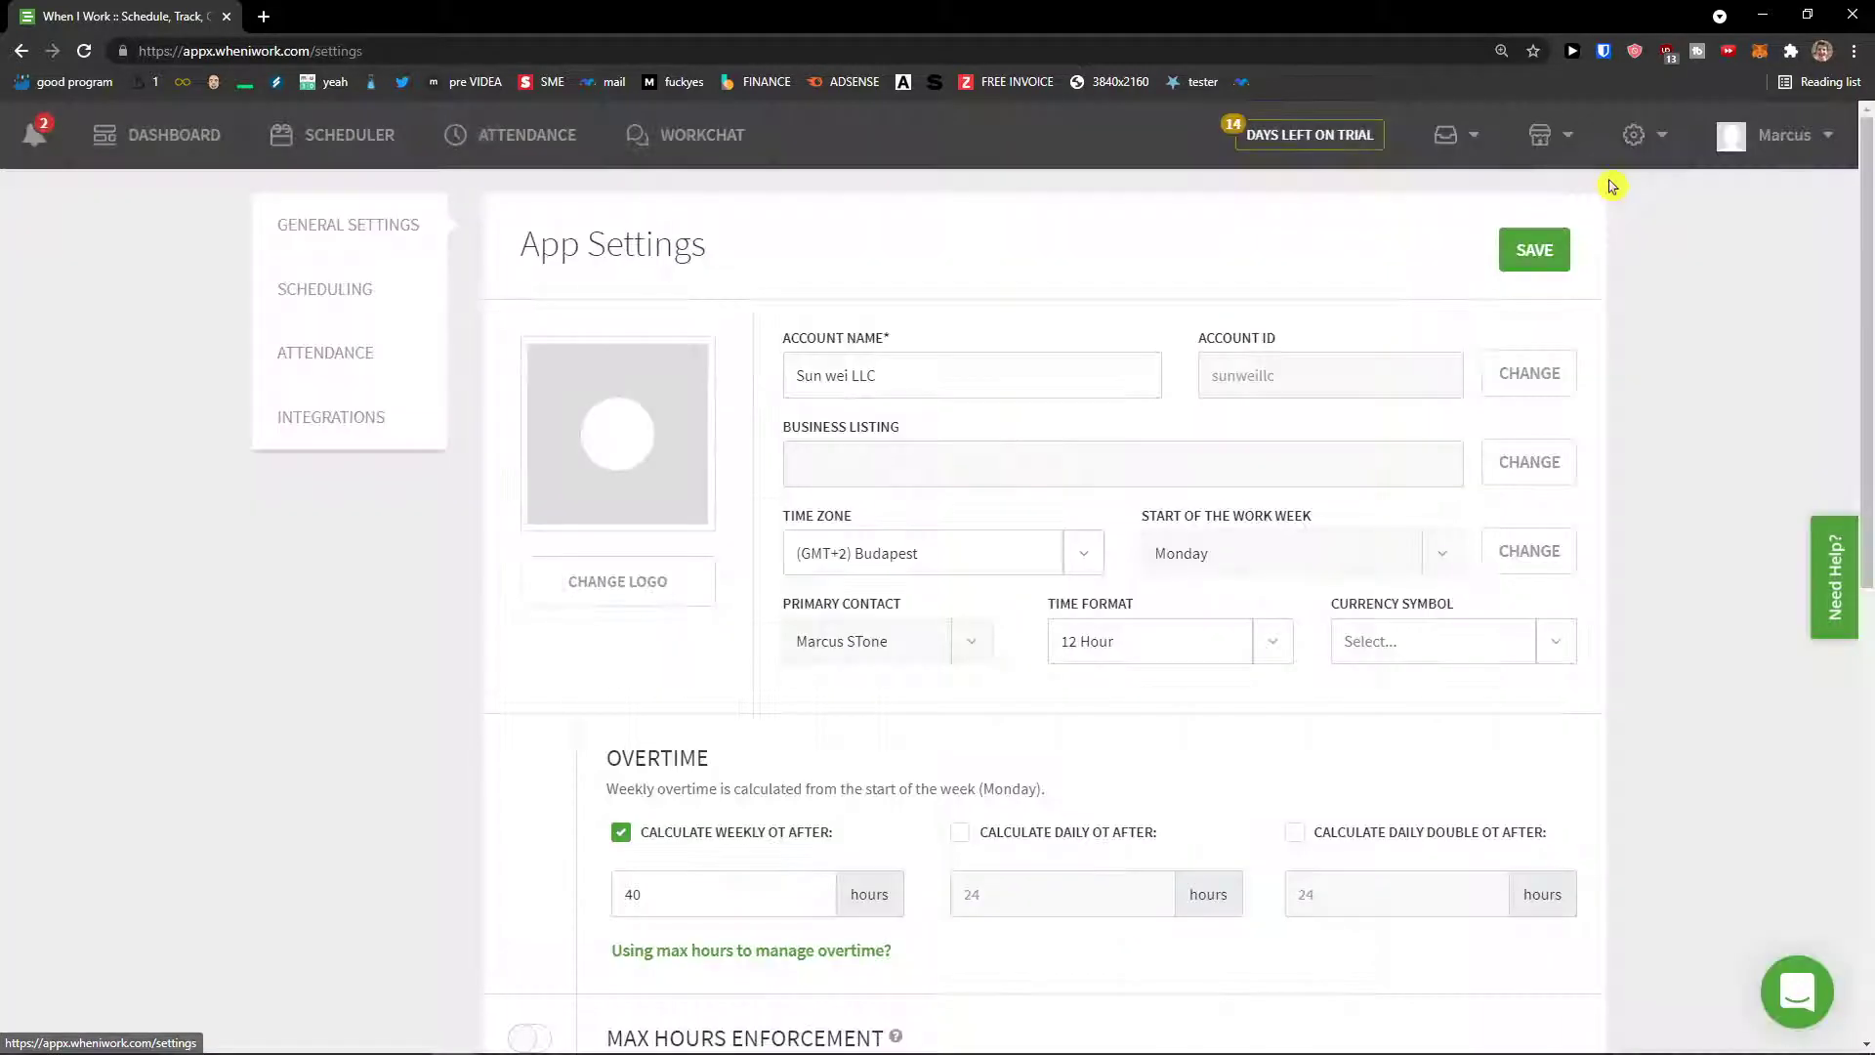
Step: Return to Schedules settings and open an empty Add Schedule form through the Scheduler dropdown
{"action": "left_click", "coordinate": [18, 53]}
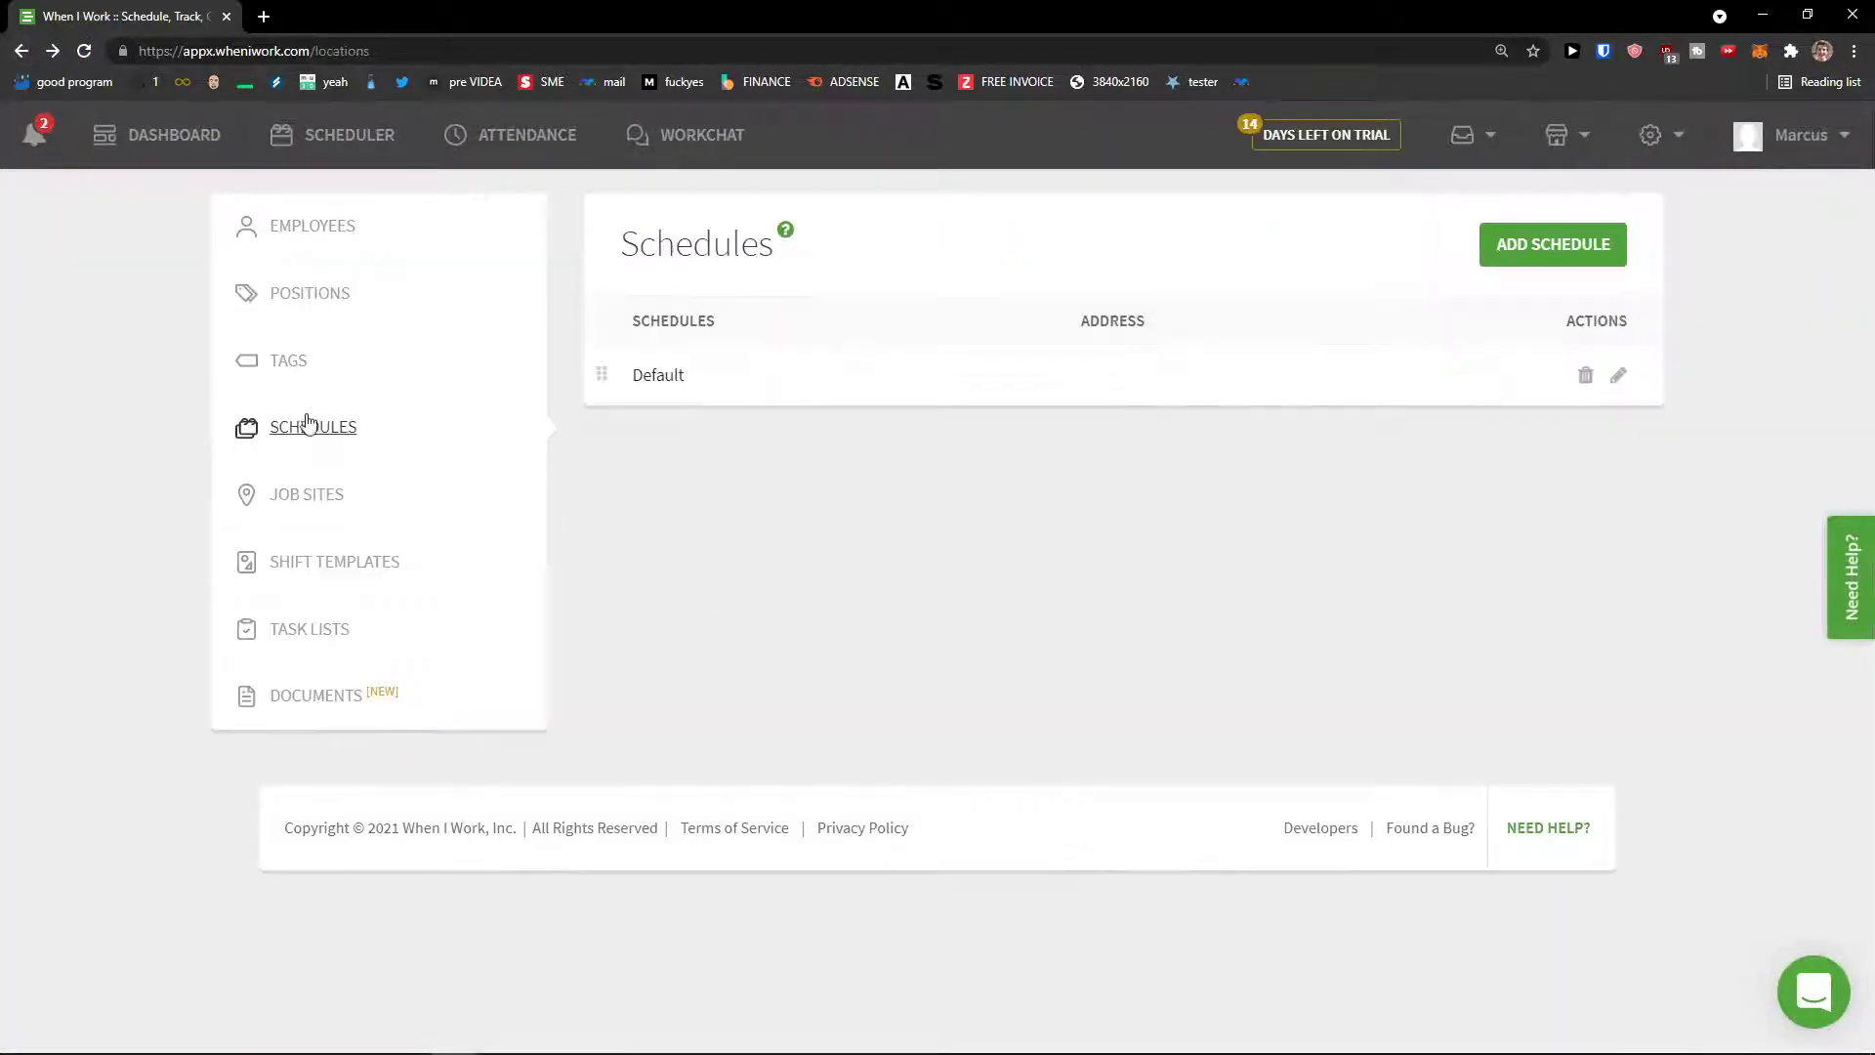
{"action": "left_click", "coordinate": [293, 144]}
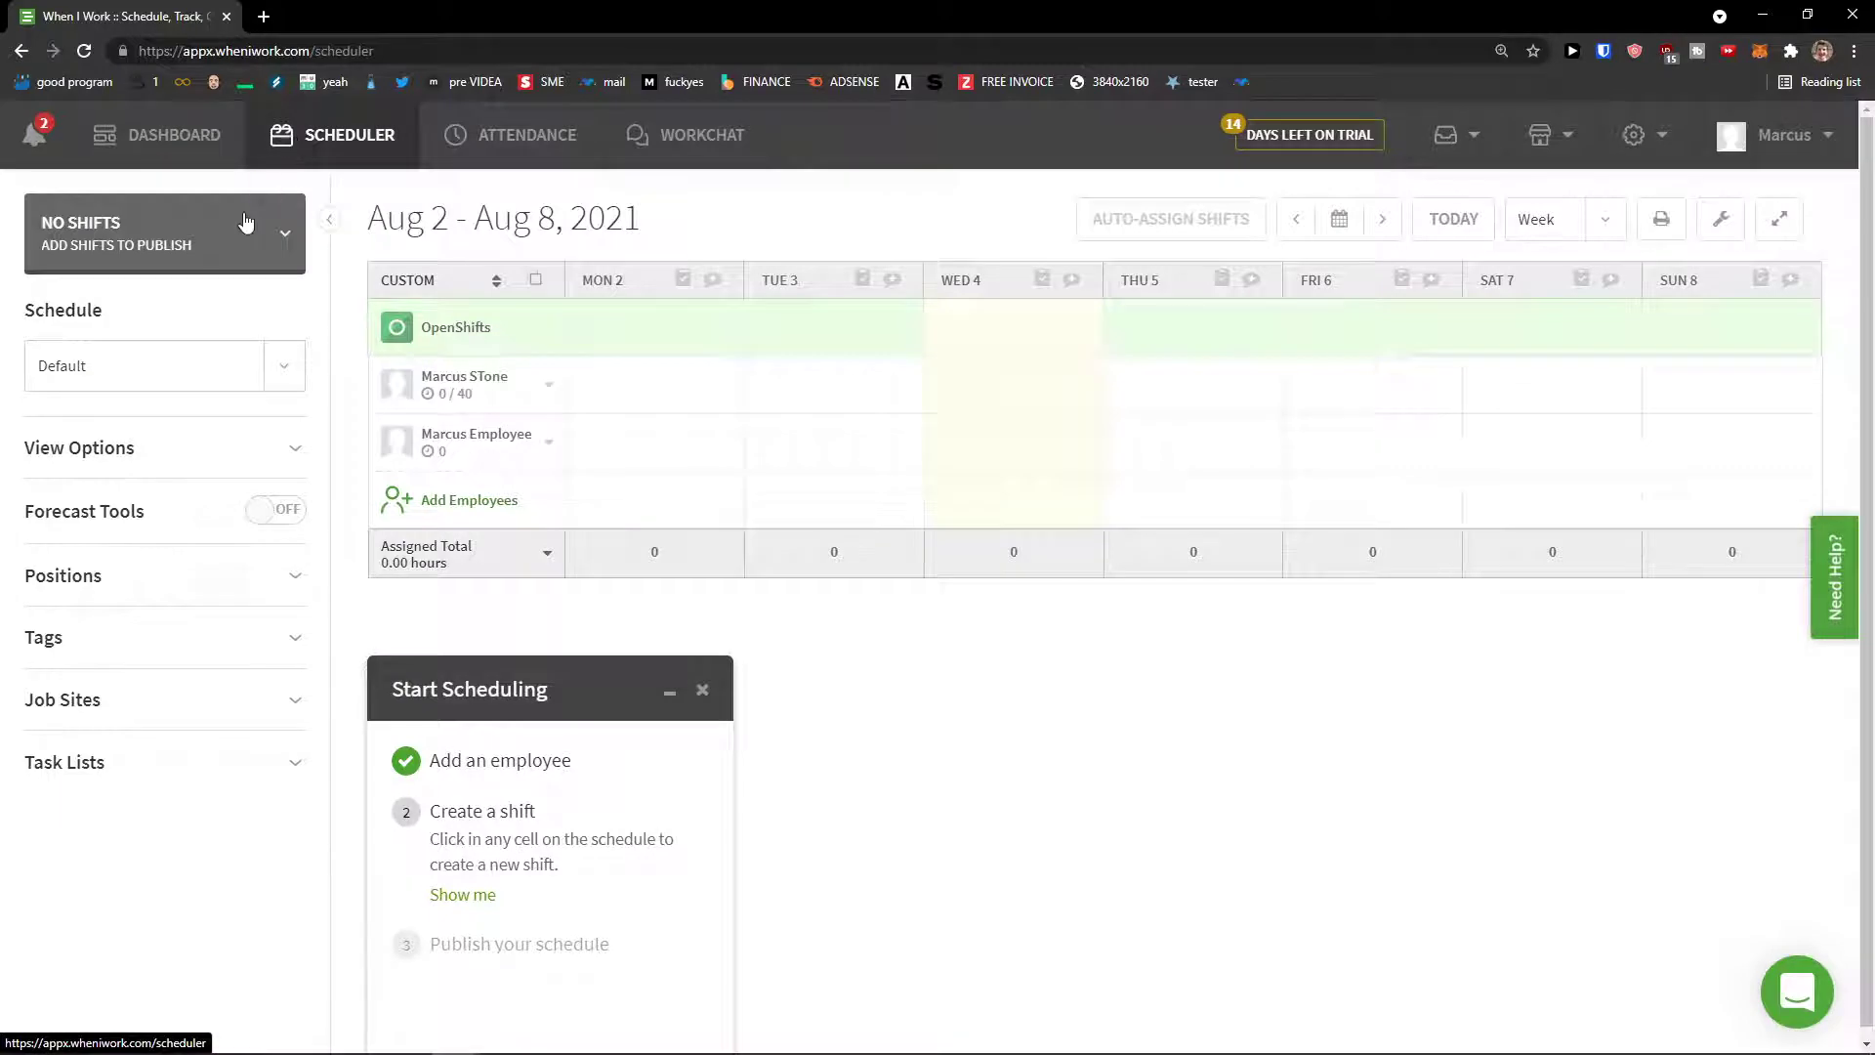
{"action": "left_click", "coordinate": [297, 379]}
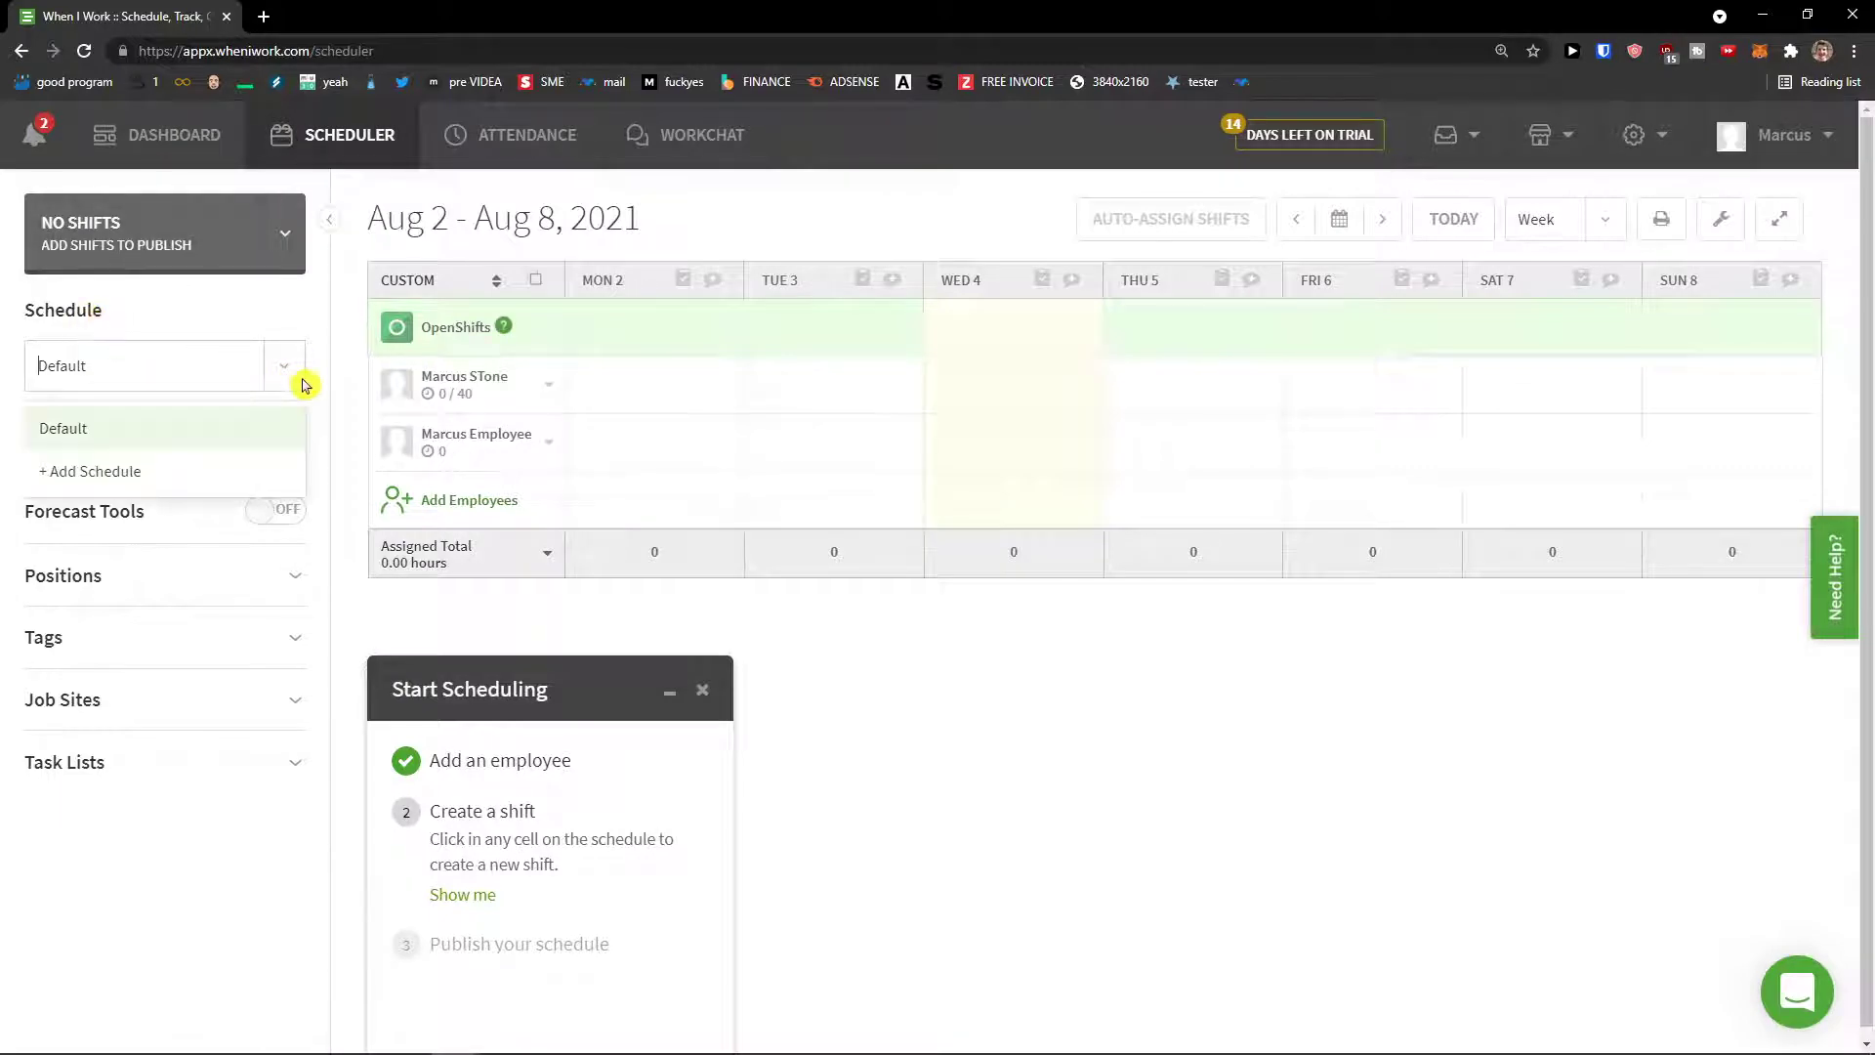
{"action": "left_click", "coordinate": [208, 476]}
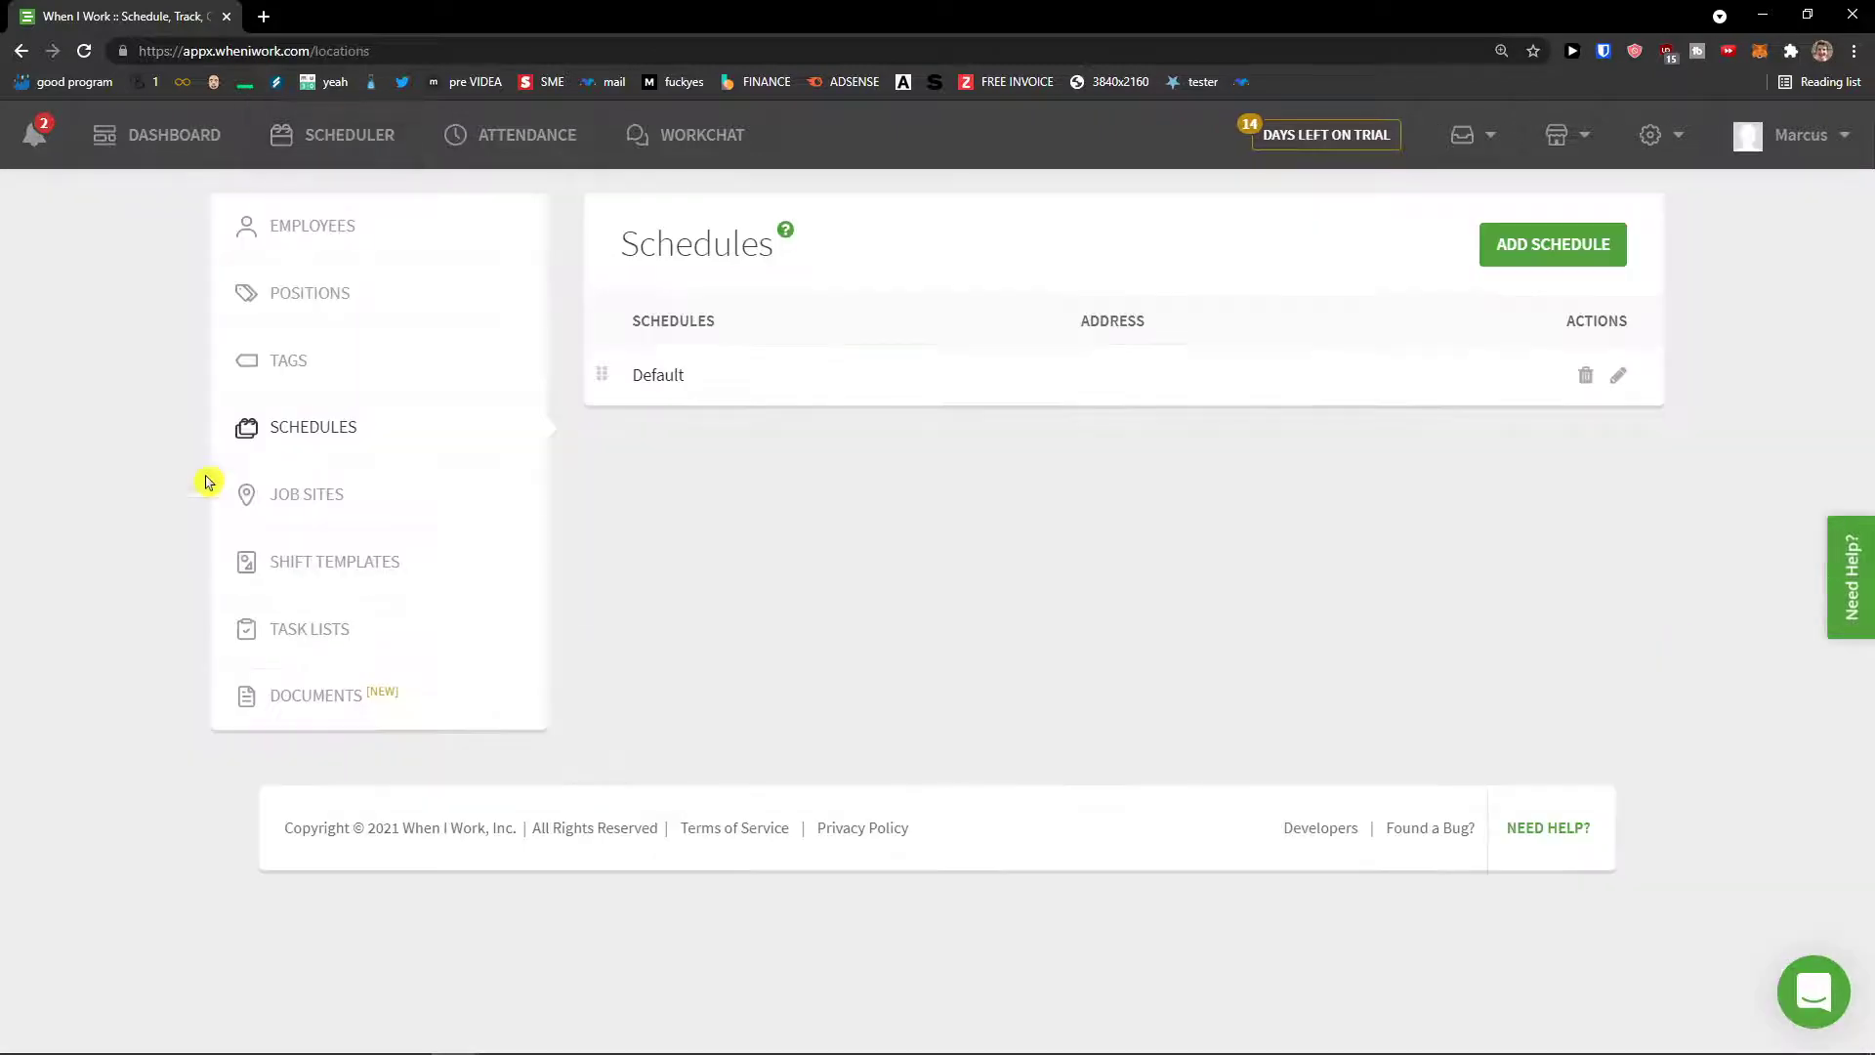
{"action": "left_click", "coordinate": [1498, 251]}
Step: Create a schedule named 'New schedule' with the default 15 max hours per week
{"action": "left_click", "coordinate": [939, 509]}
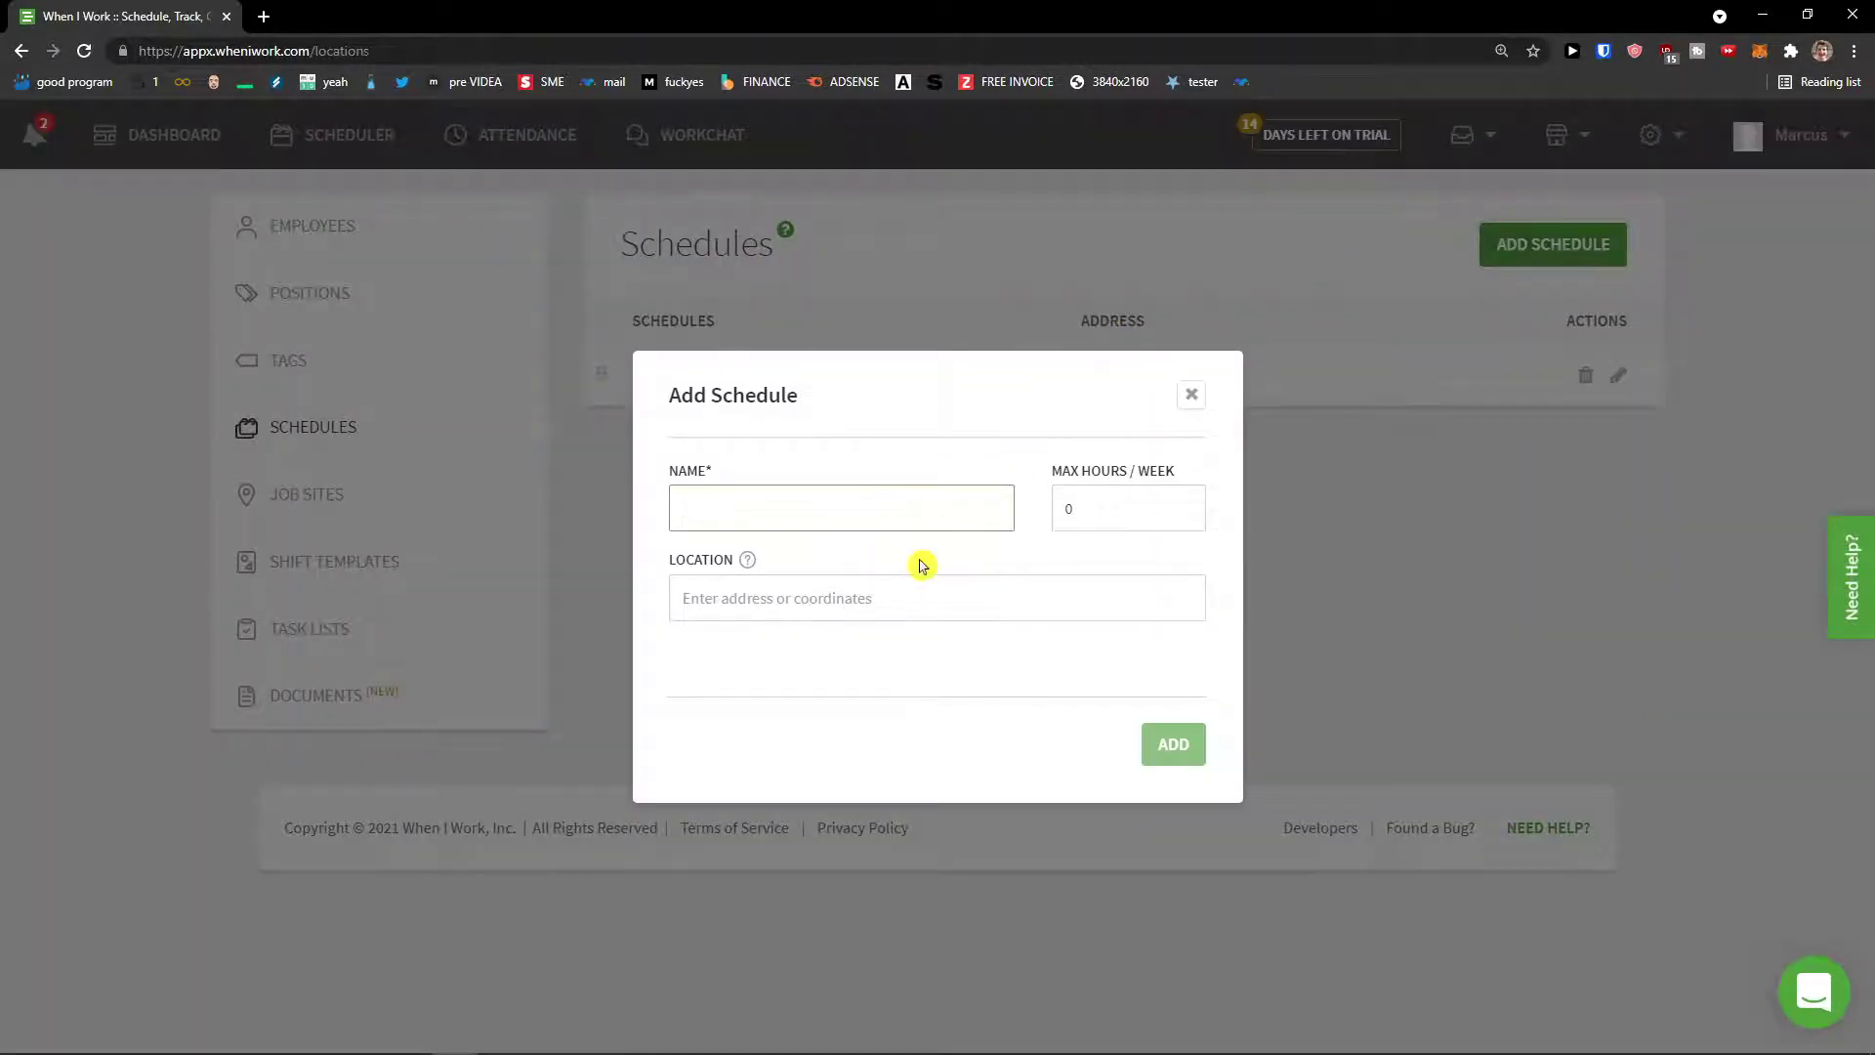
{"action": "type", "text": "New schedule"}
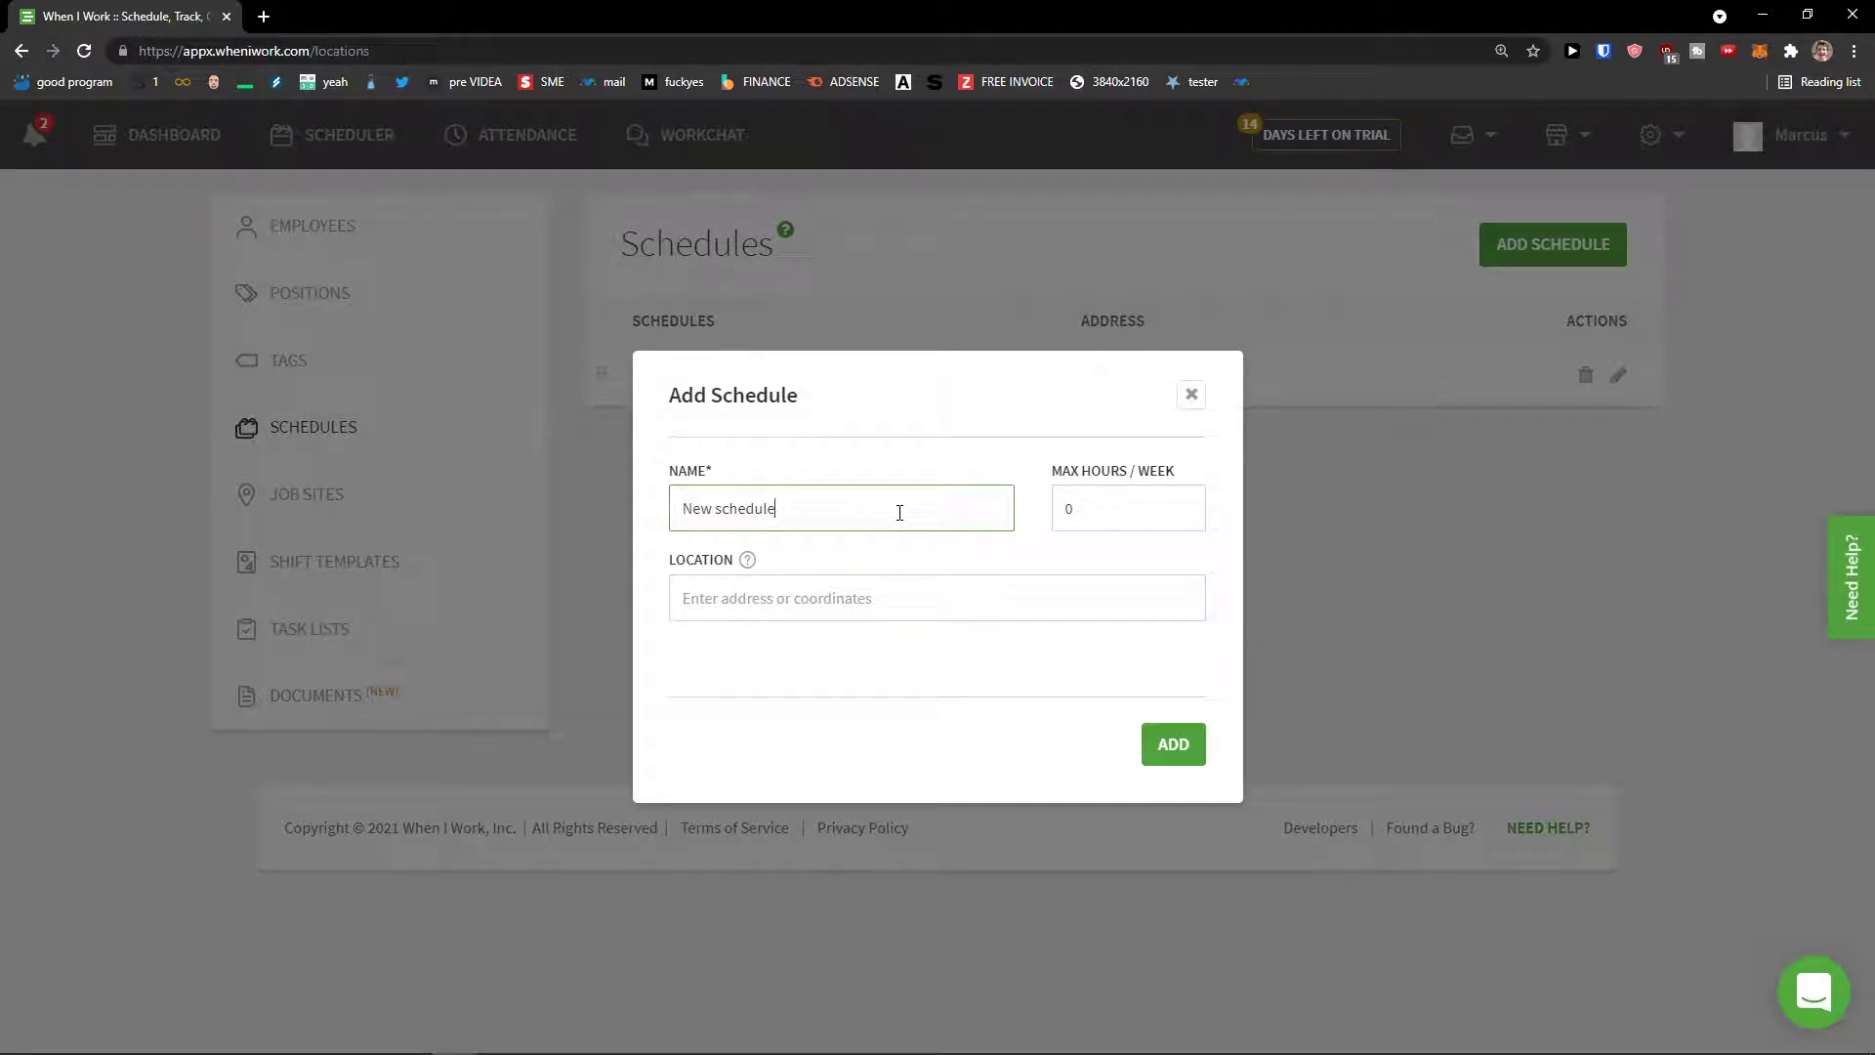
{"action": "key", "text": "Tab"}
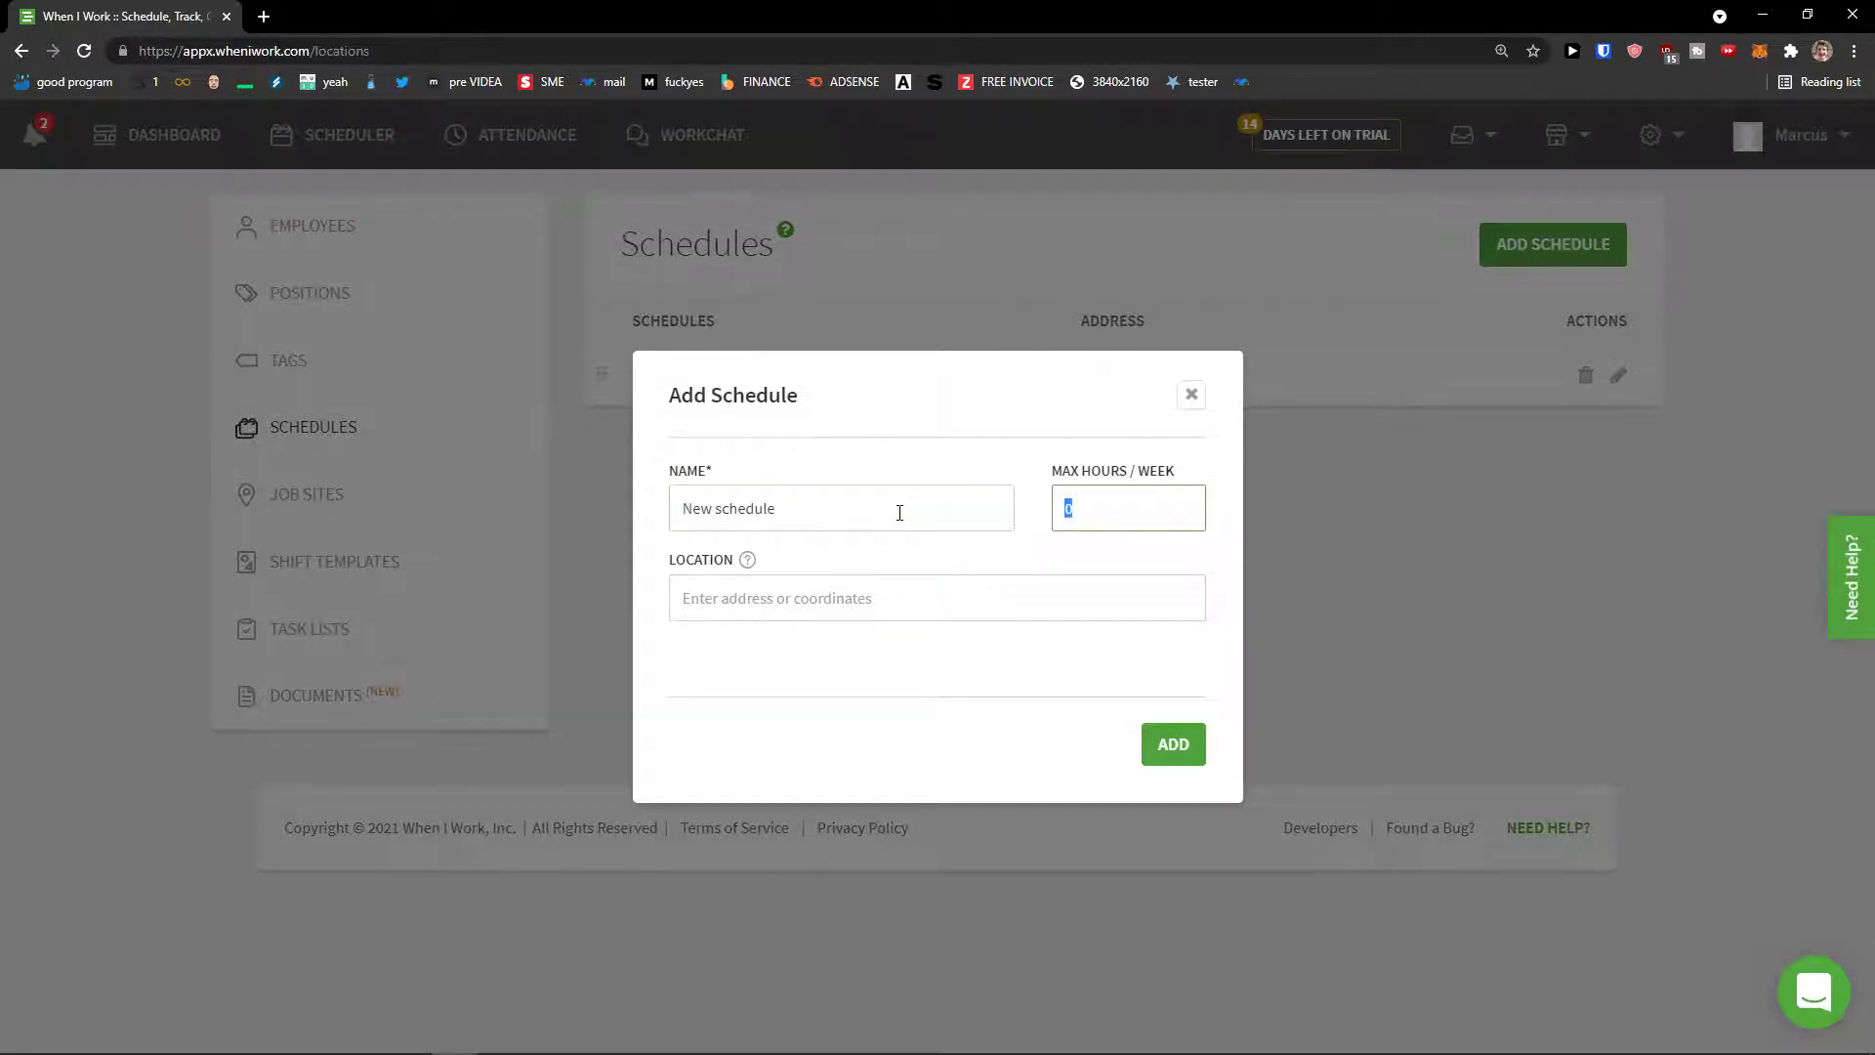
{"action": "left_click", "coordinate": [1175, 746]}
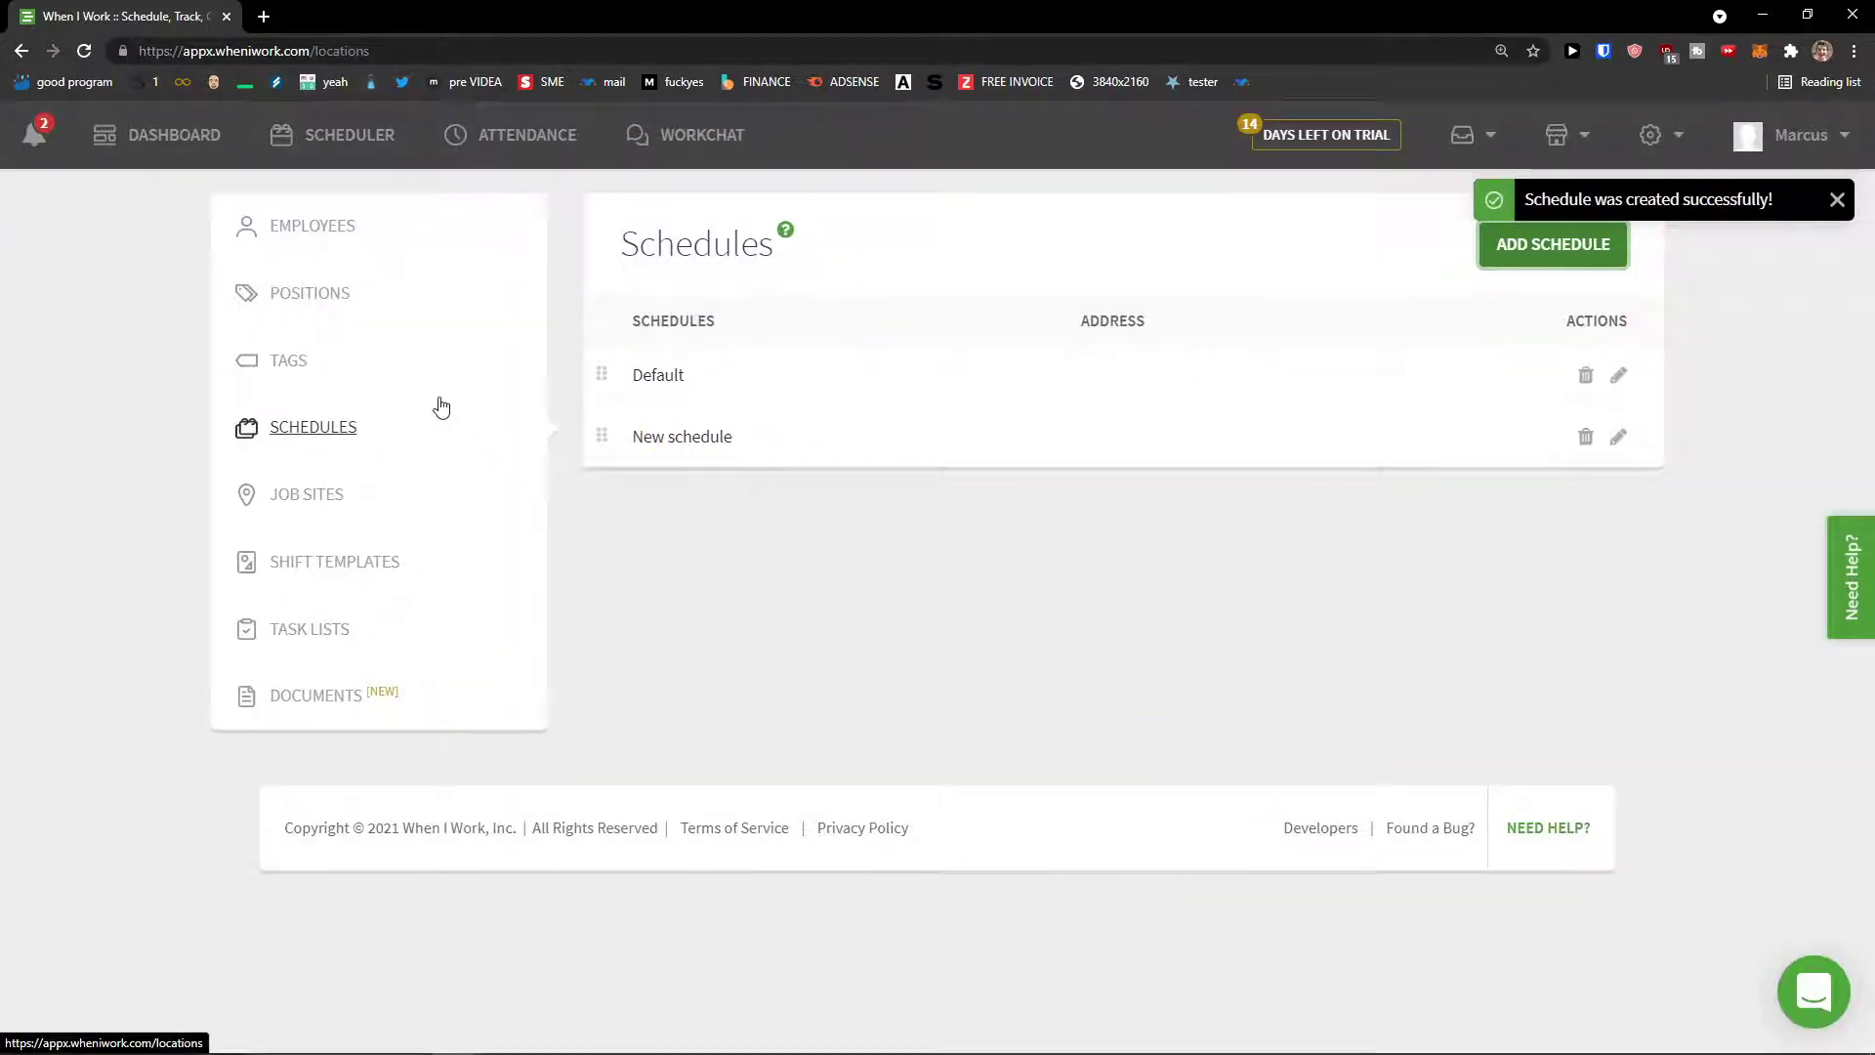
Step: Switch the weekly scheduler to show New schedule
{"action": "left_click", "coordinate": [278, 146]}
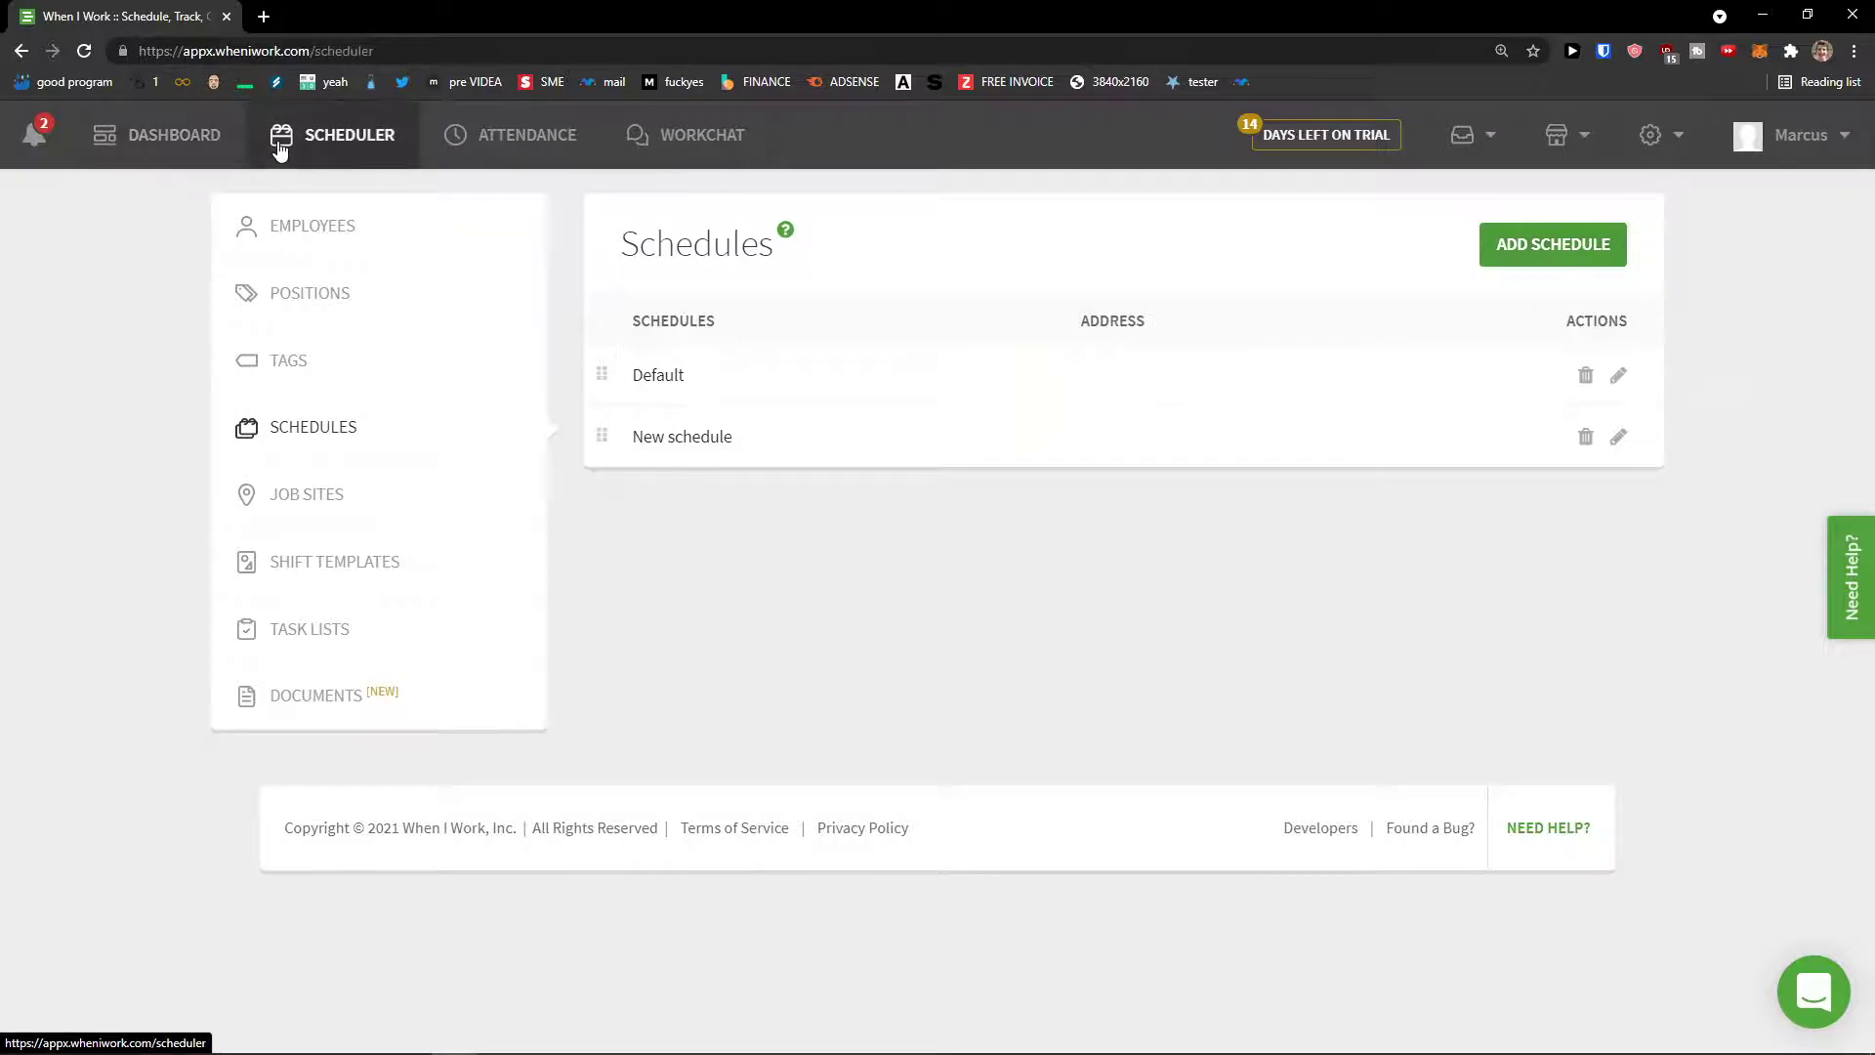
{"action": "left_click", "coordinate": [277, 369]}
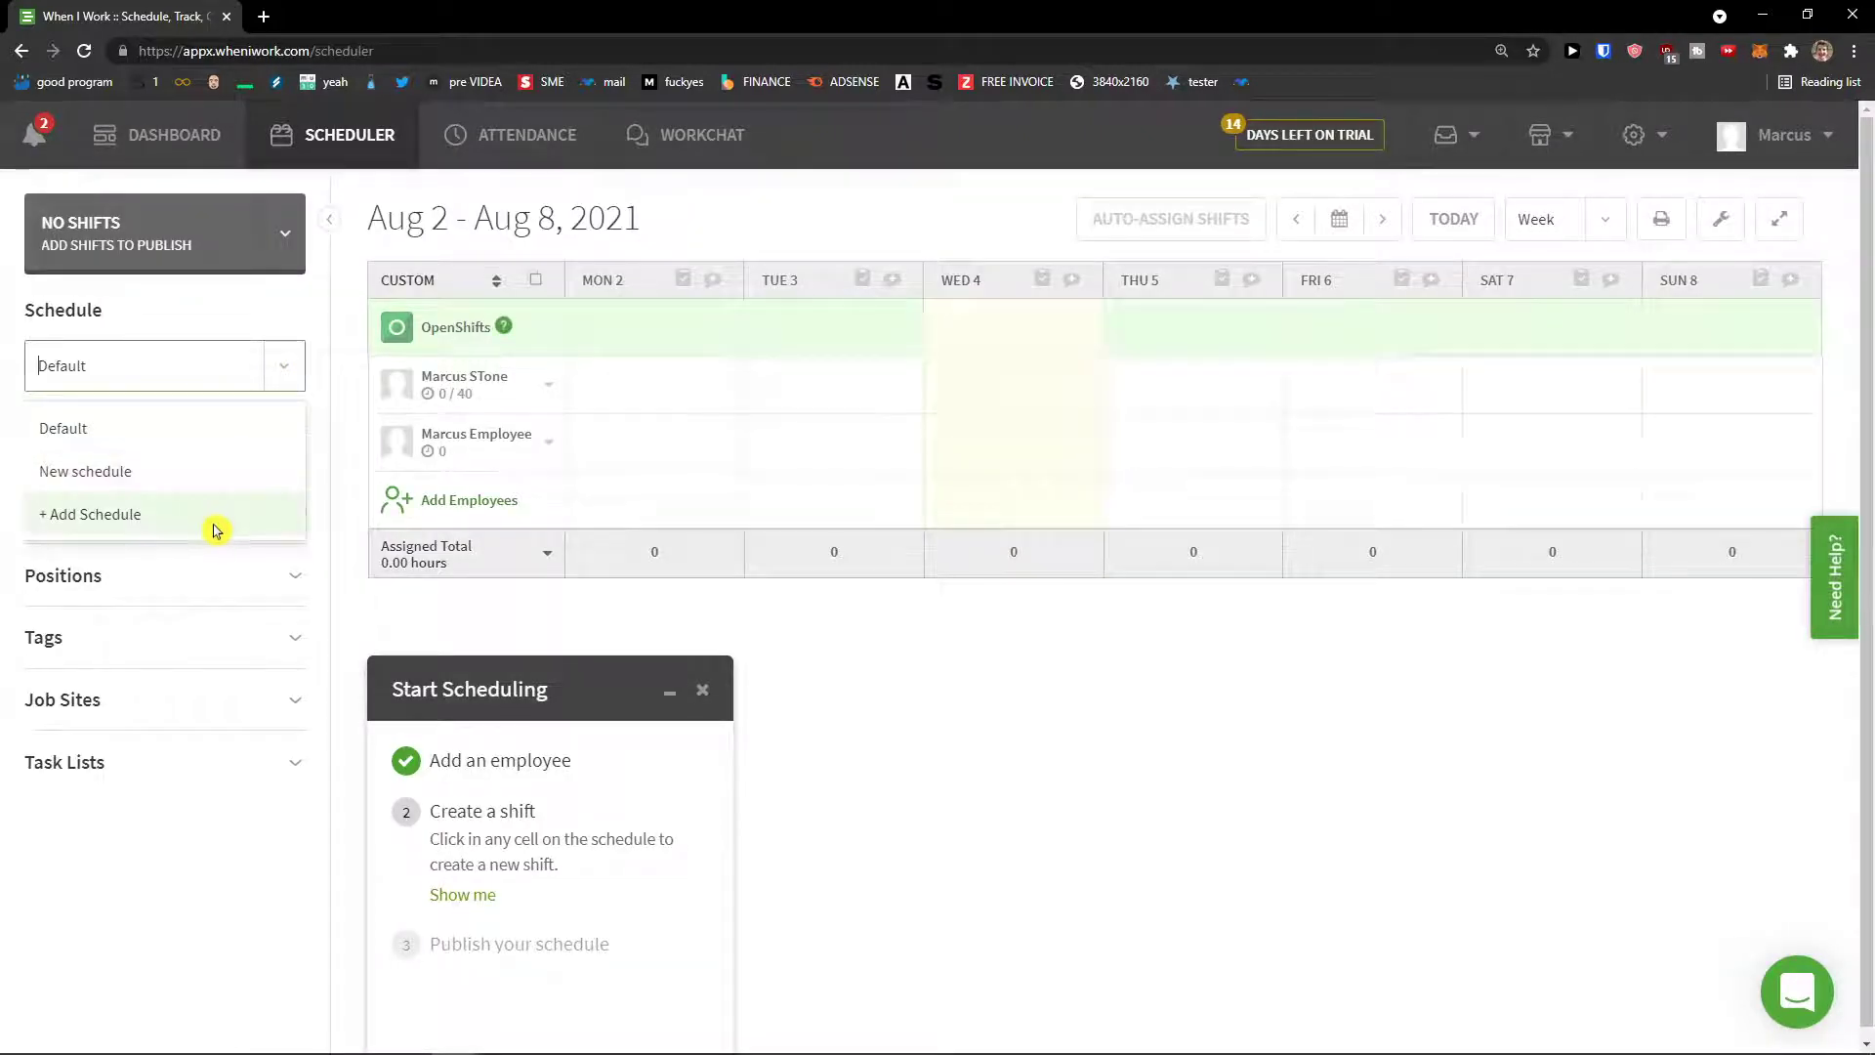
{"action": "left_click", "coordinate": [216, 475]}
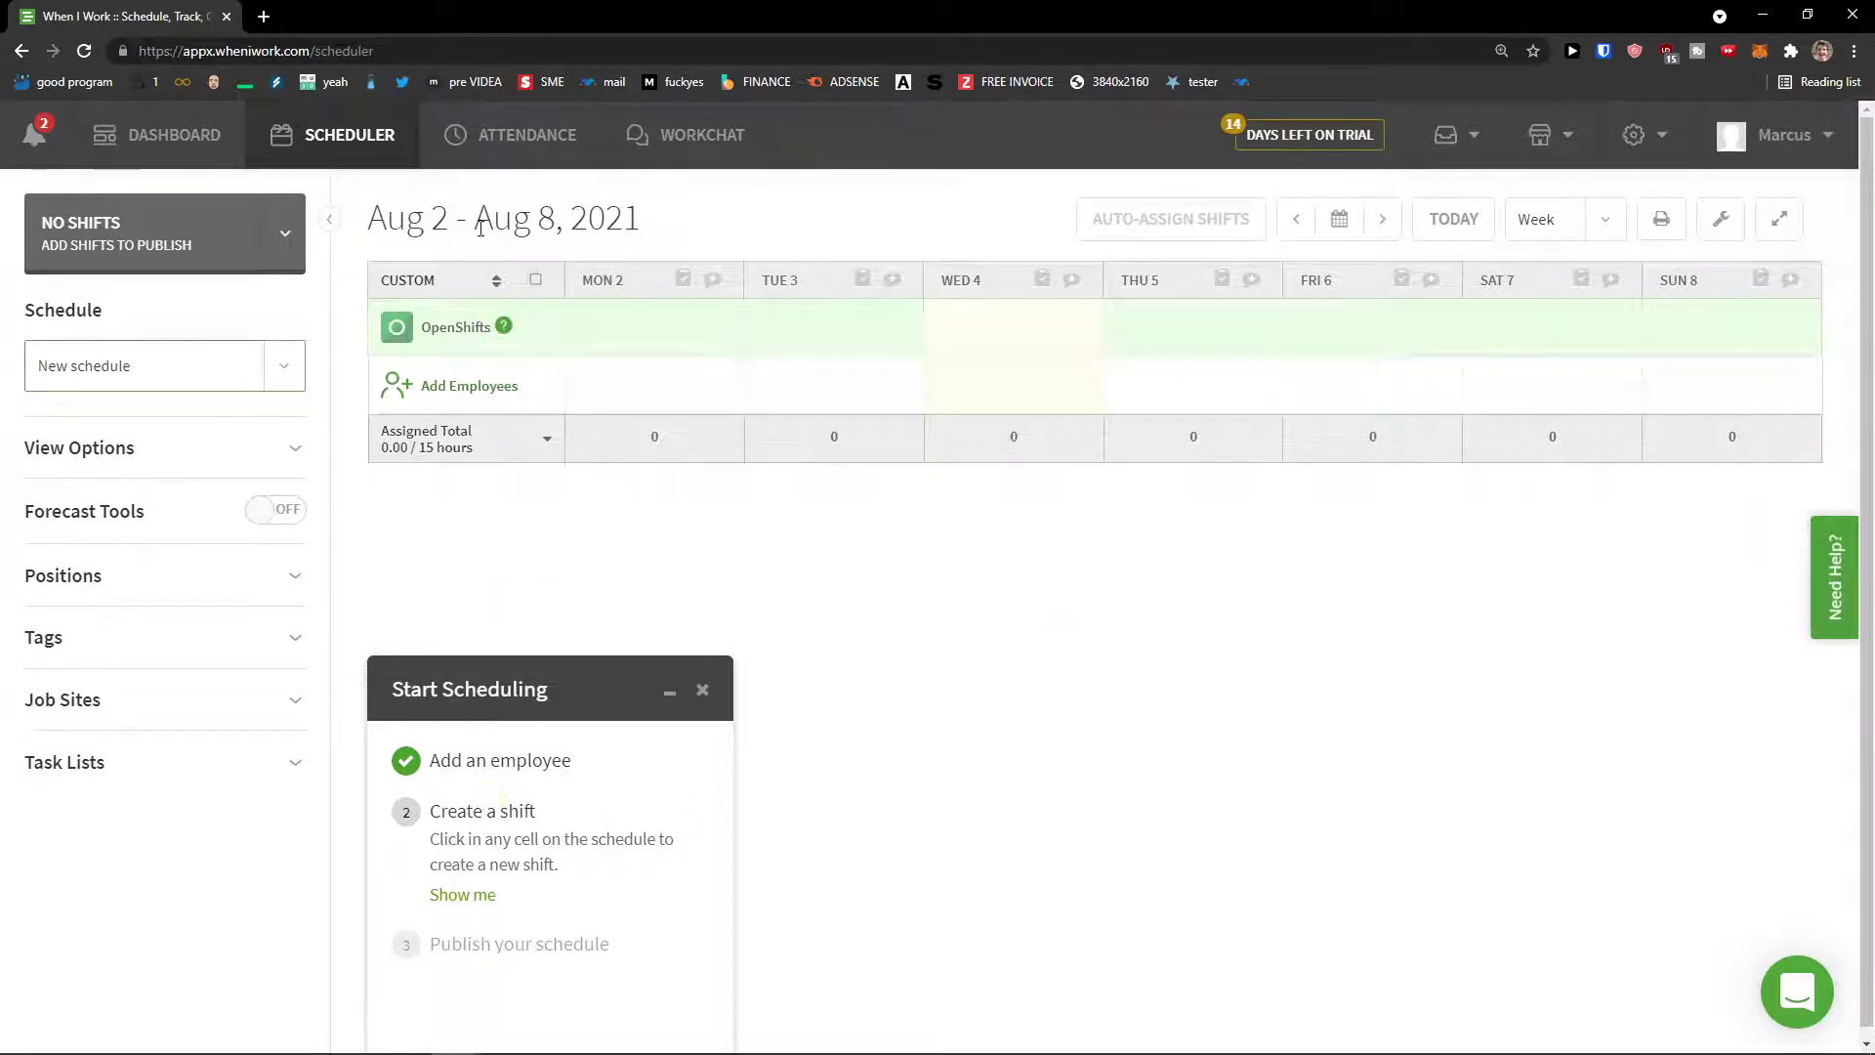
Step: From the Dashboard, continue to Step 2 and start a Monday shift for the first employee
{"action": "left_click", "coordinate": [218, 150]}
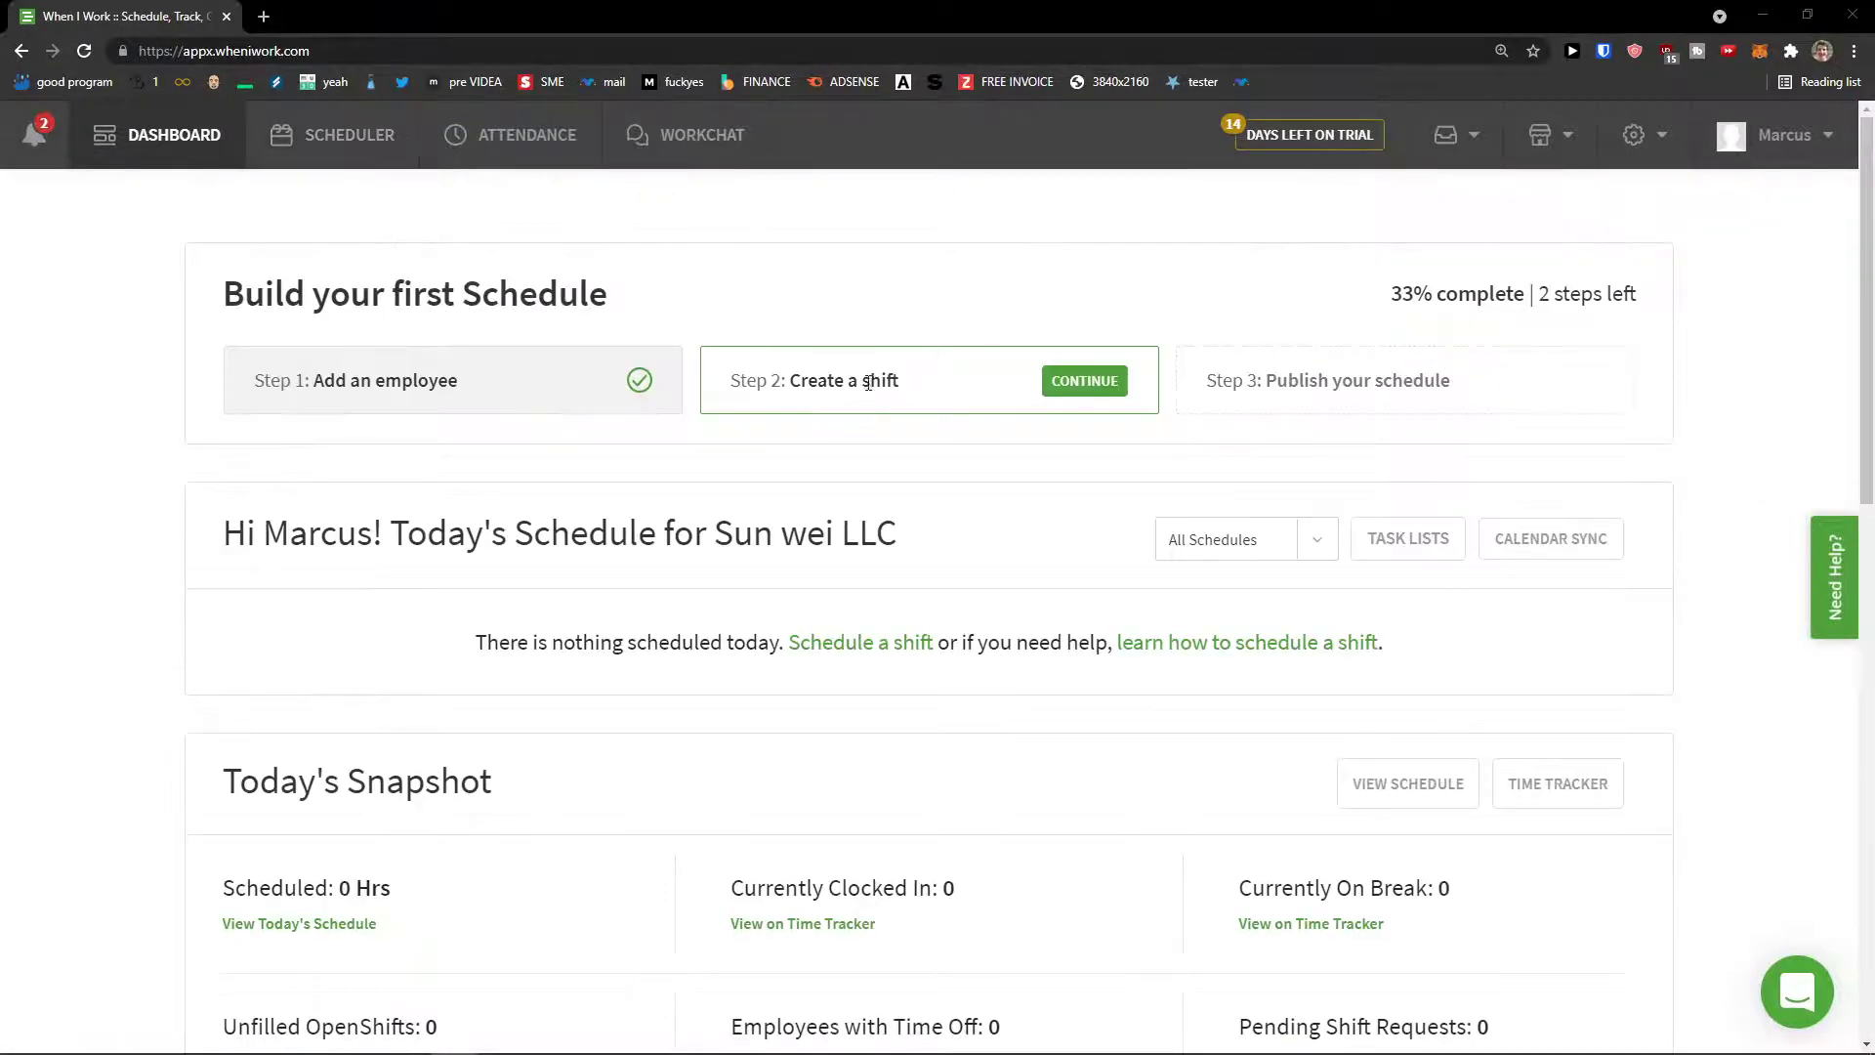
{"action": "left_click", "coordinate": [1080, 392]}
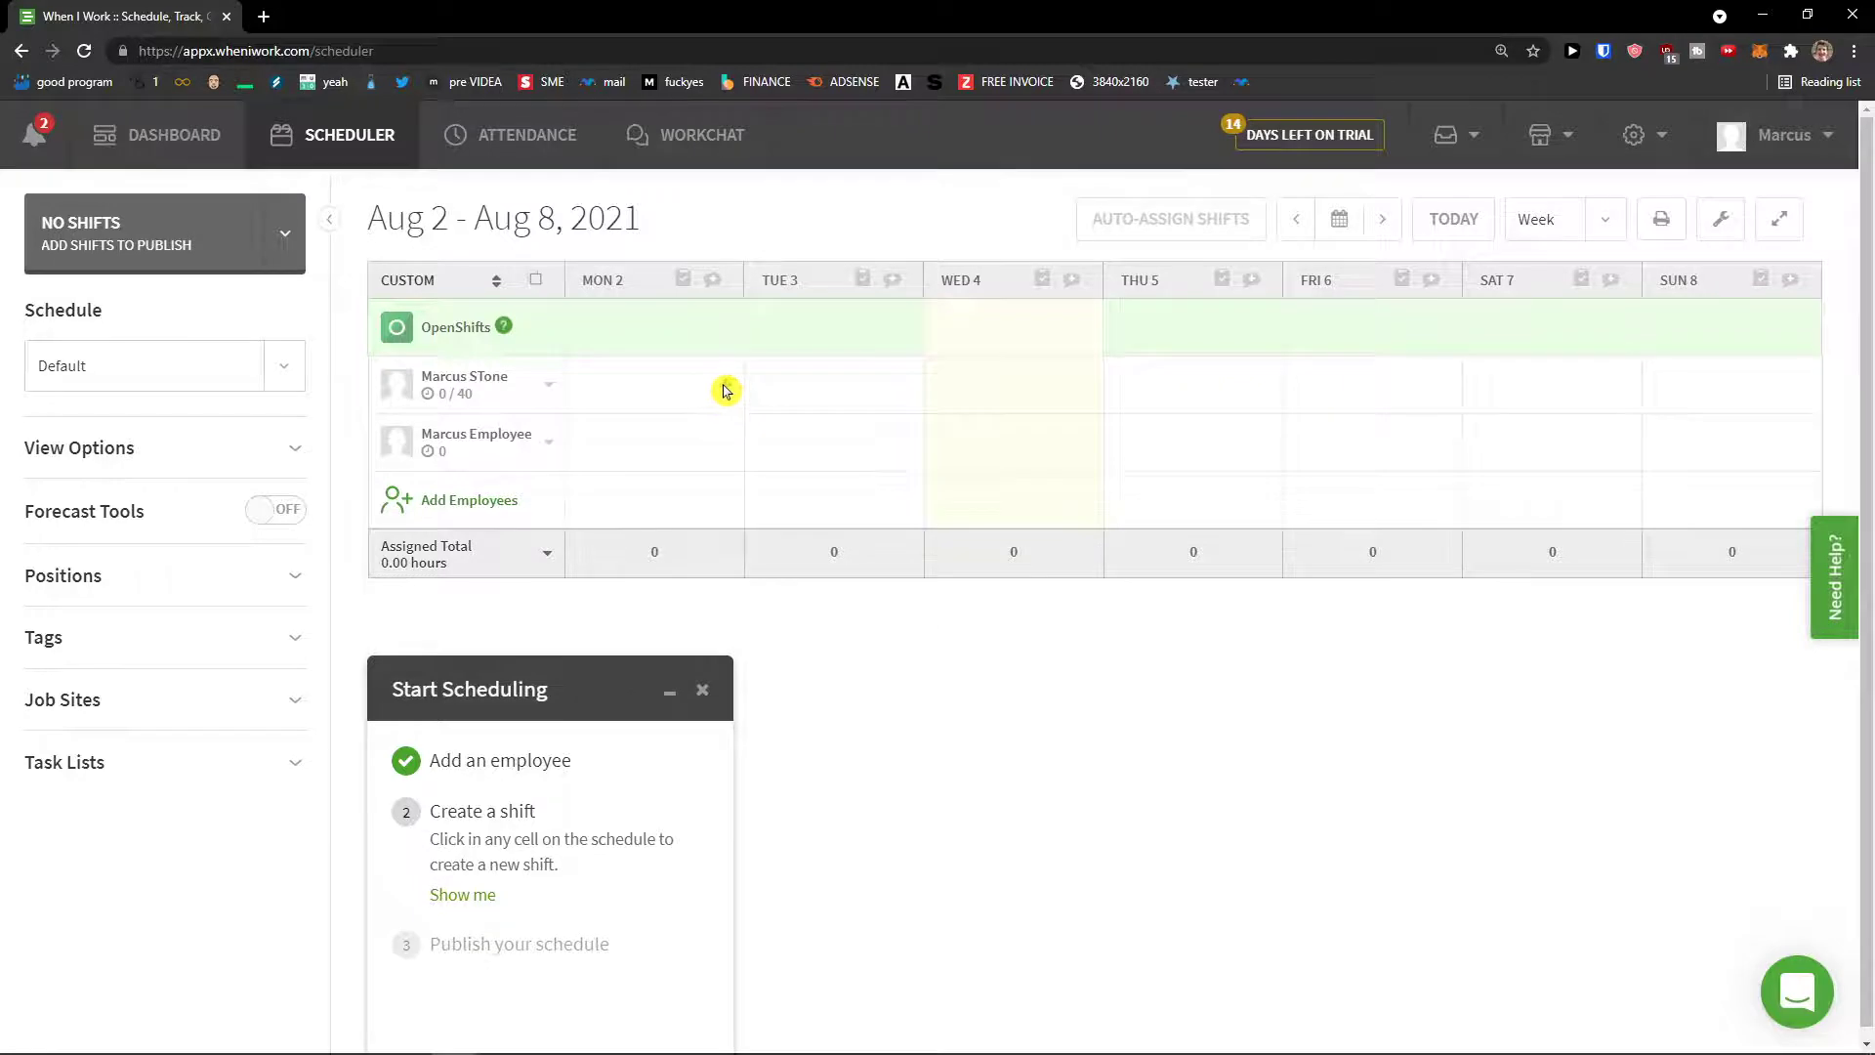
{"action": "left_click", "coordinate": [725, 390]}
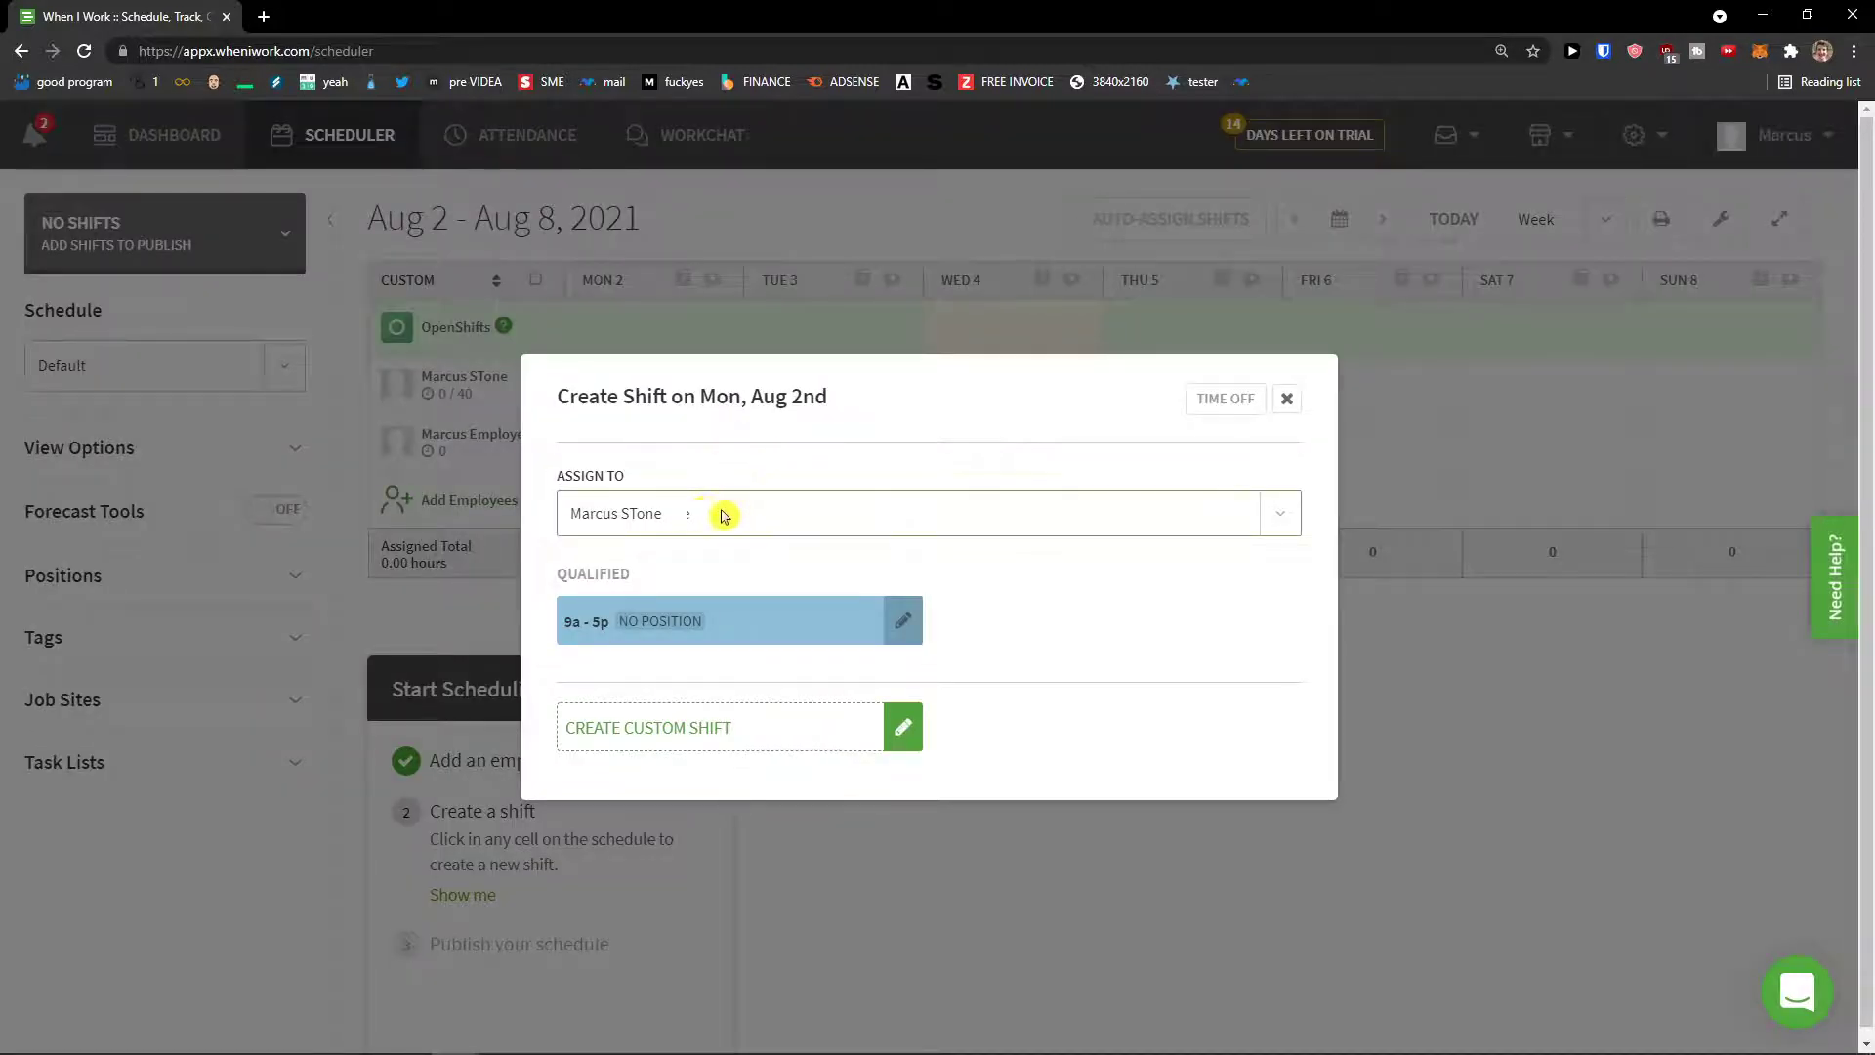
Step: Assign the 9a - 5p shift to the first employee on Monday, Aug 2
{"action": "left_click", "coordinate": [1287, 400]}
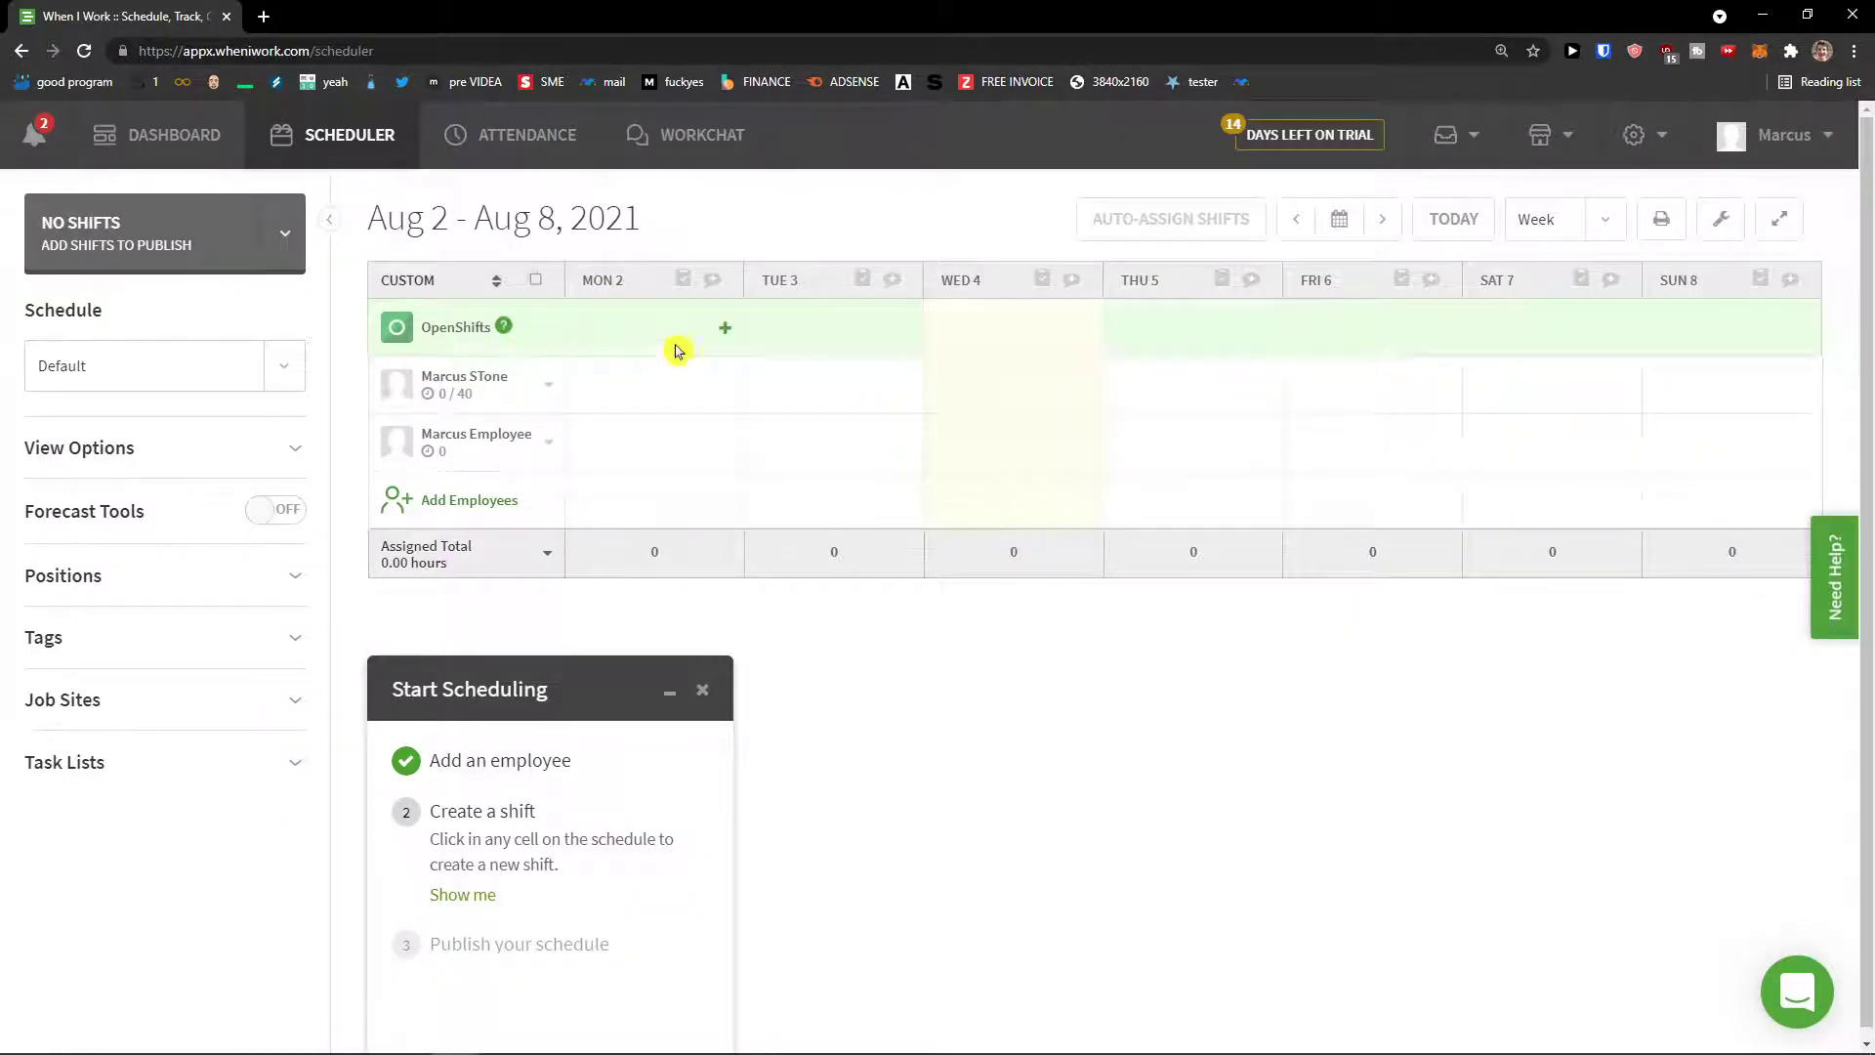
{"action": "left_click", "coordinate": [728, 393]}
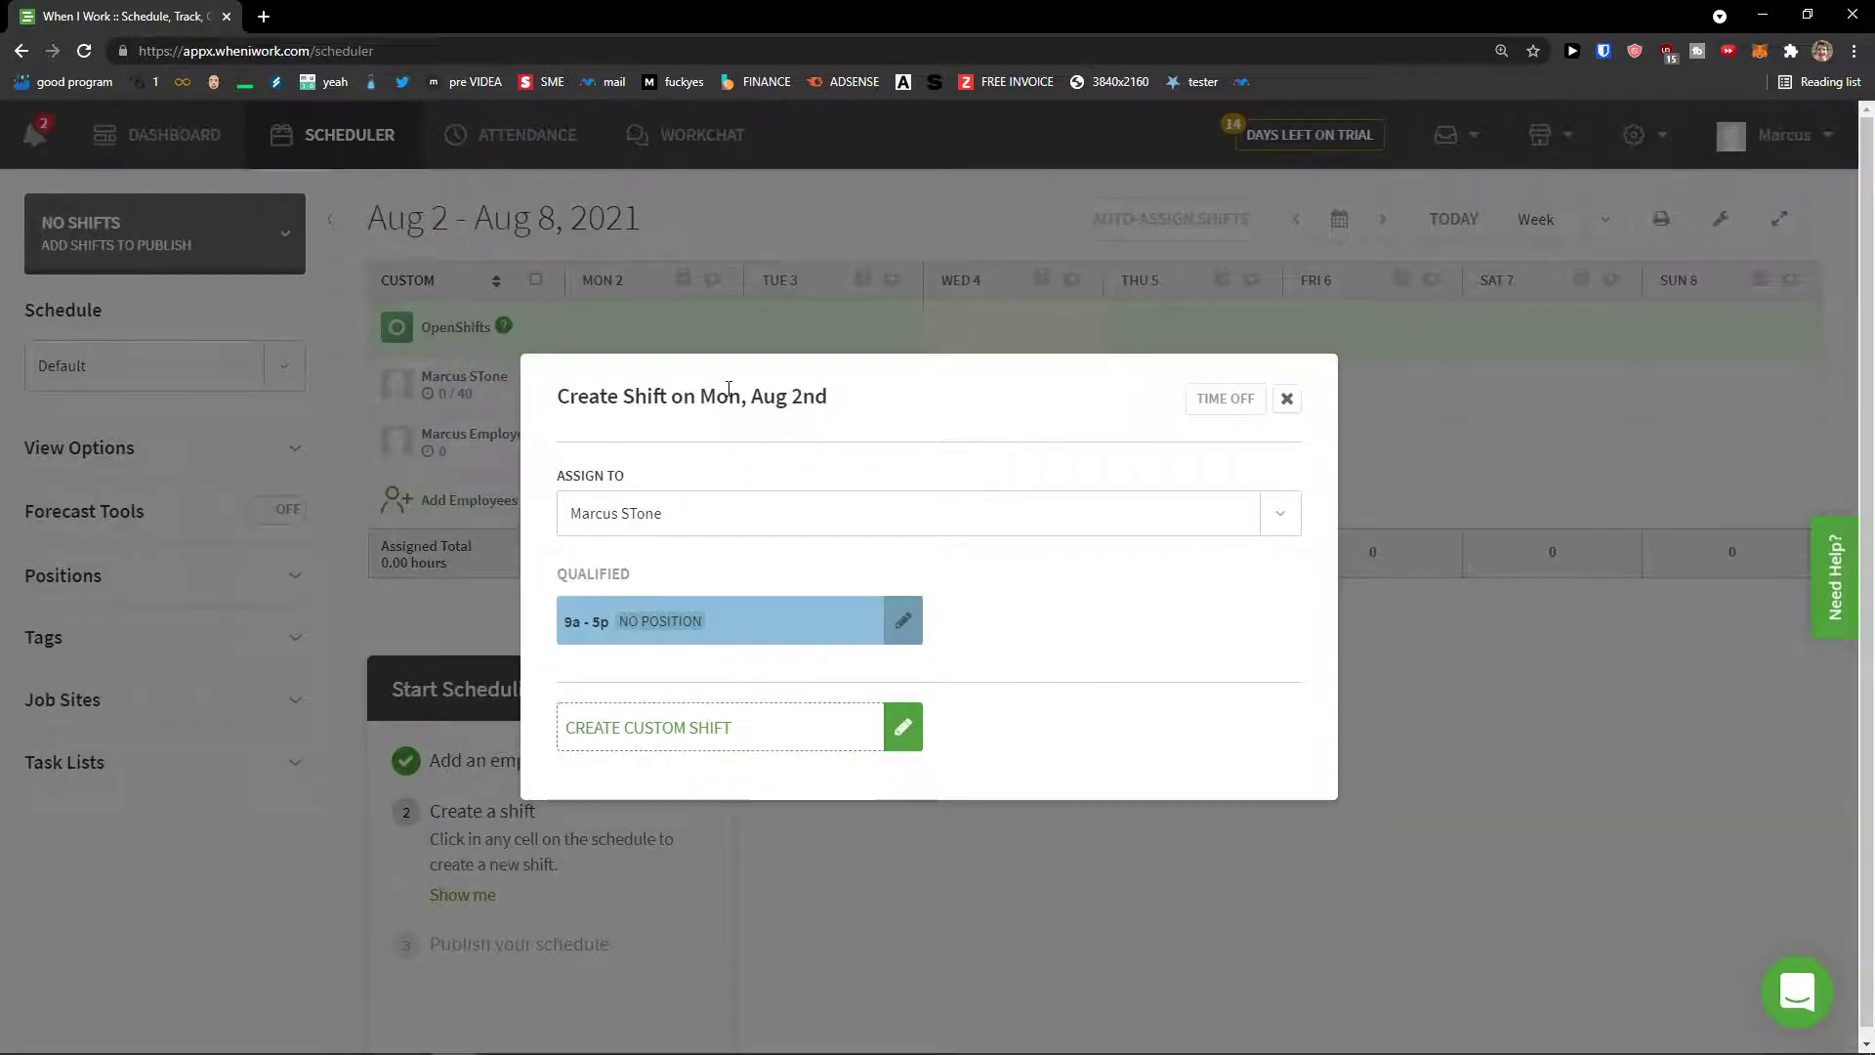
{"action": "left_click", "coordinate": [674, 635]}
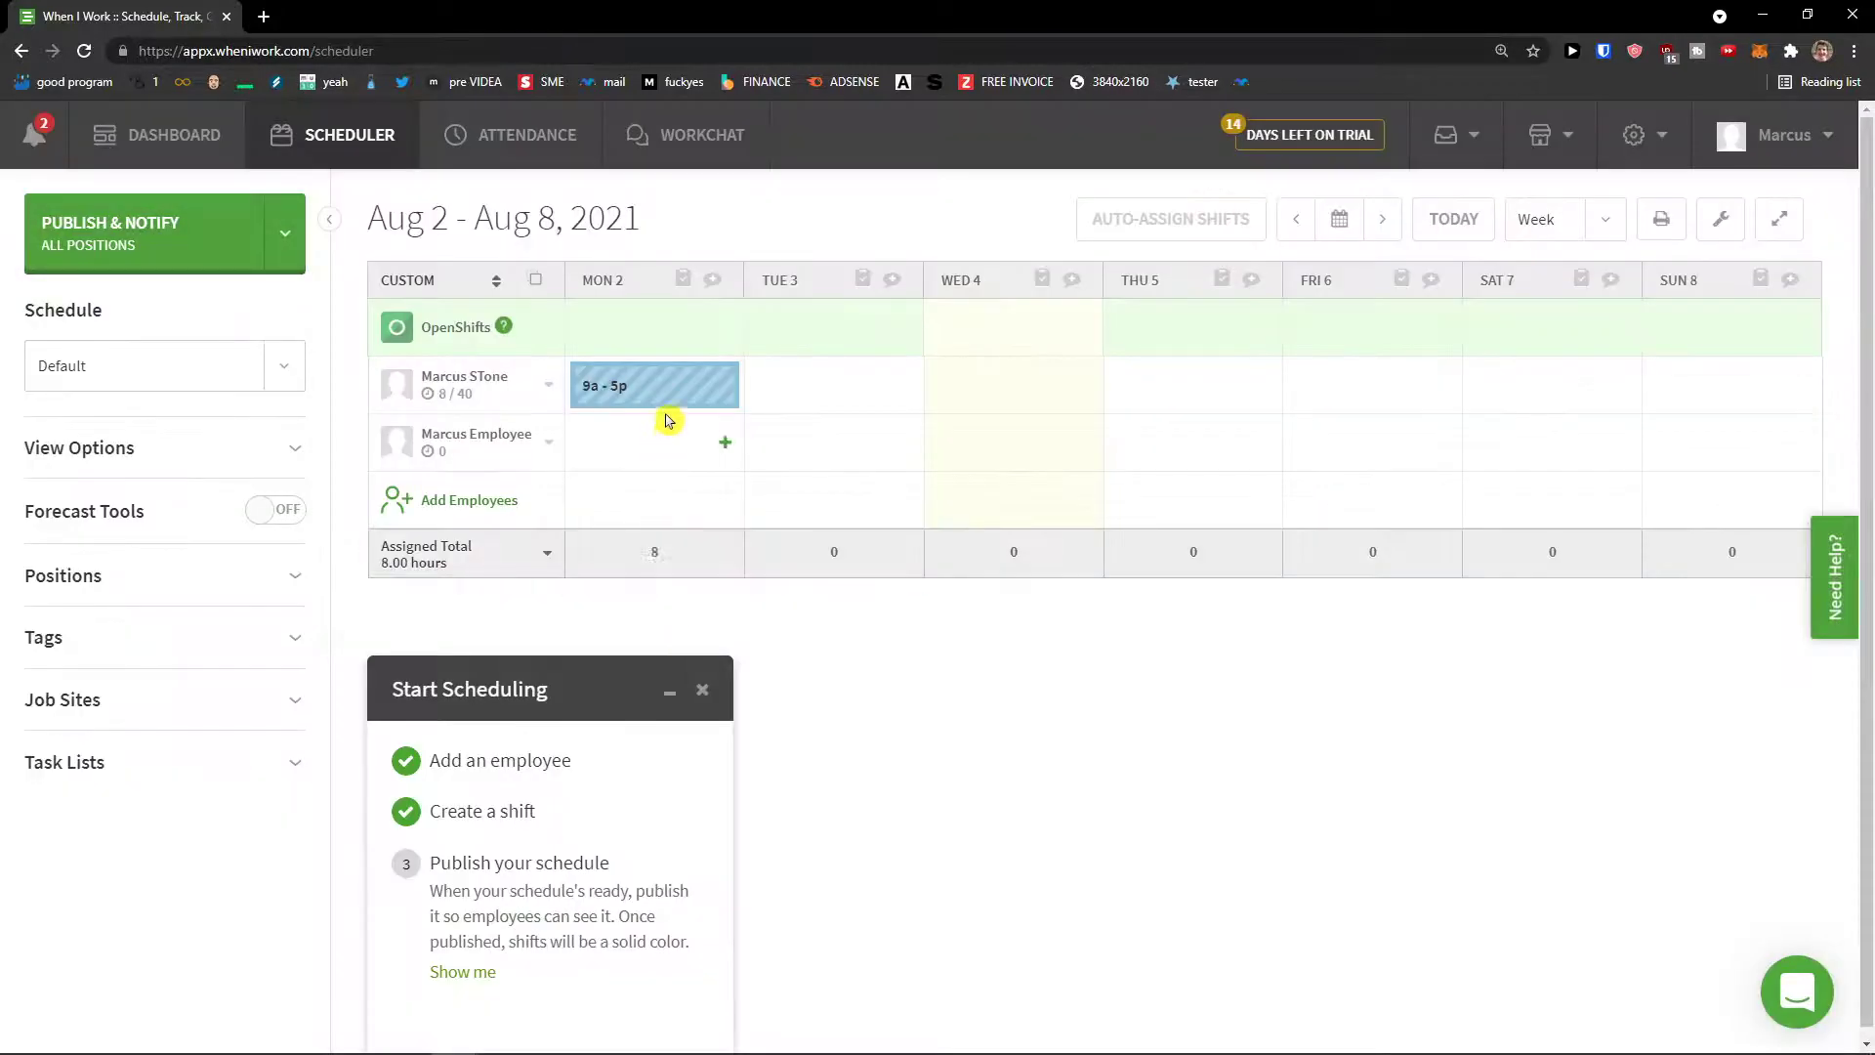
Step: Start a custom Tuesday shift, cancel it, and begin the second employee's Monday shift
{"action": "left_click", "coordinate": [903, 395]}
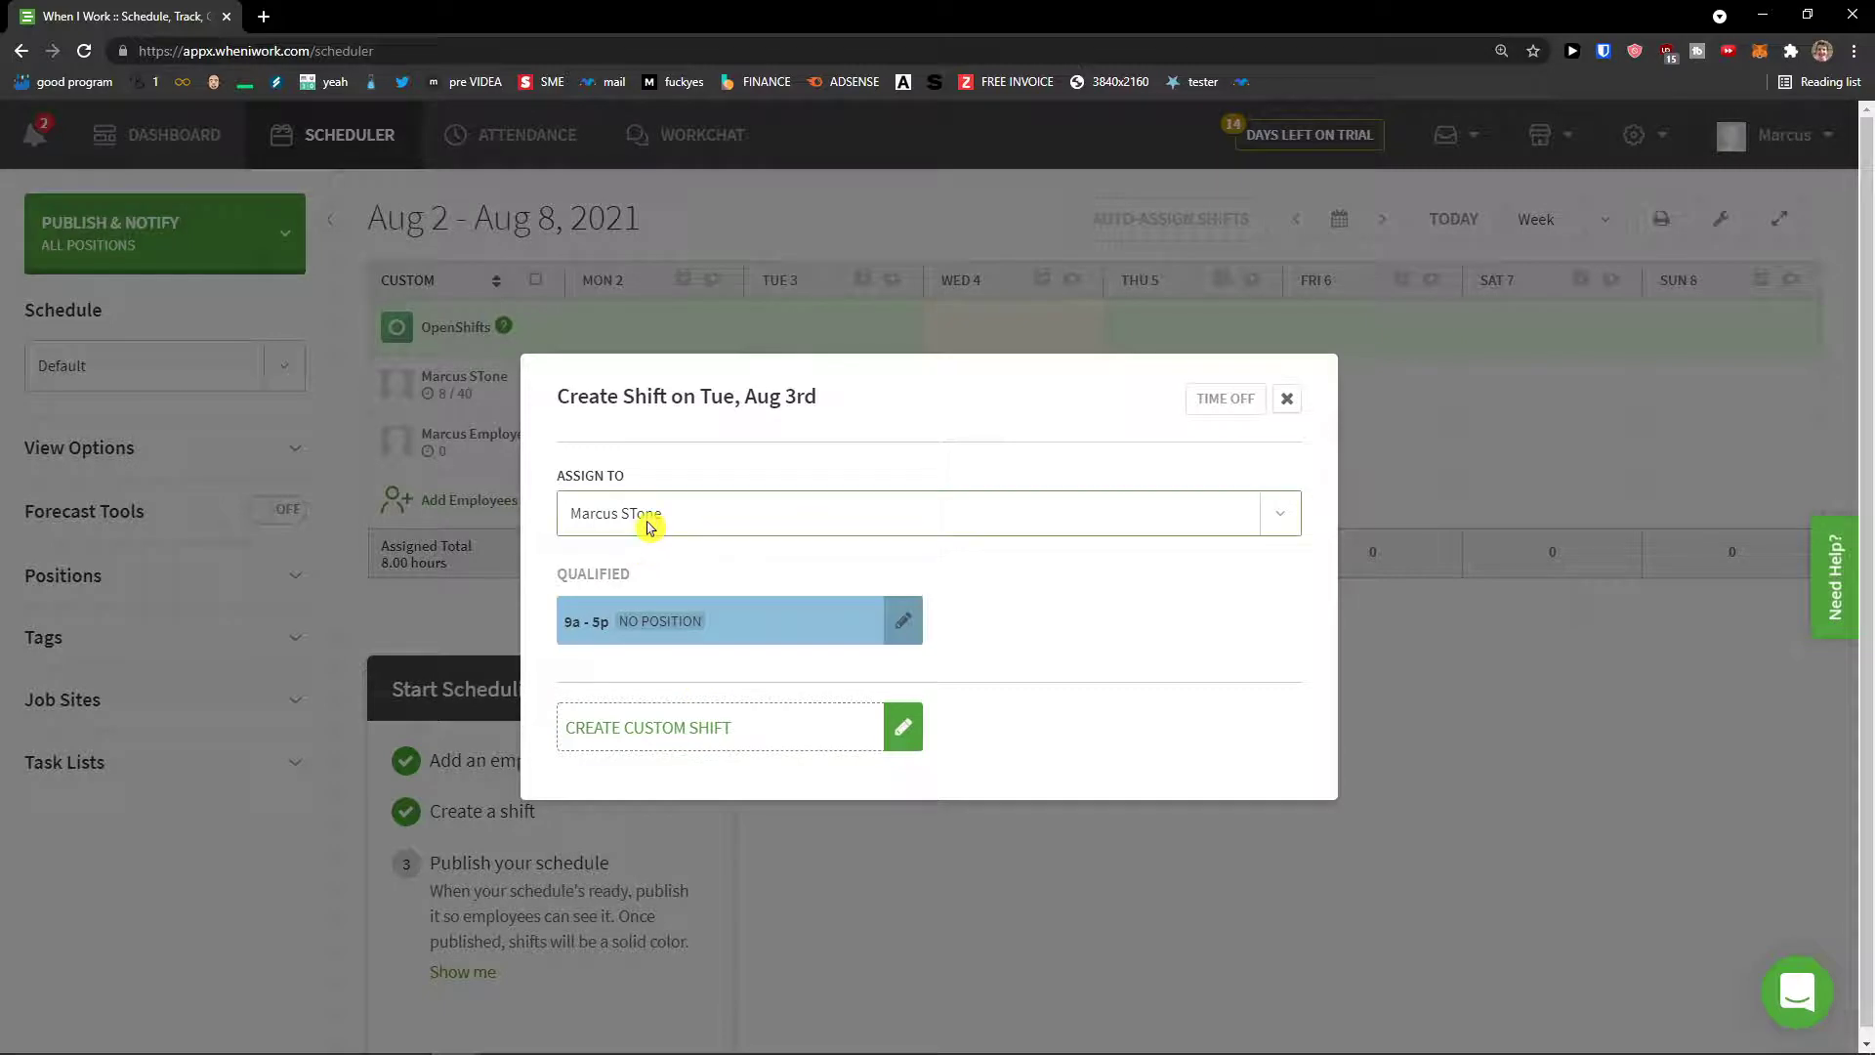
{"action": "left_click", "coordinate": [682, 729]}
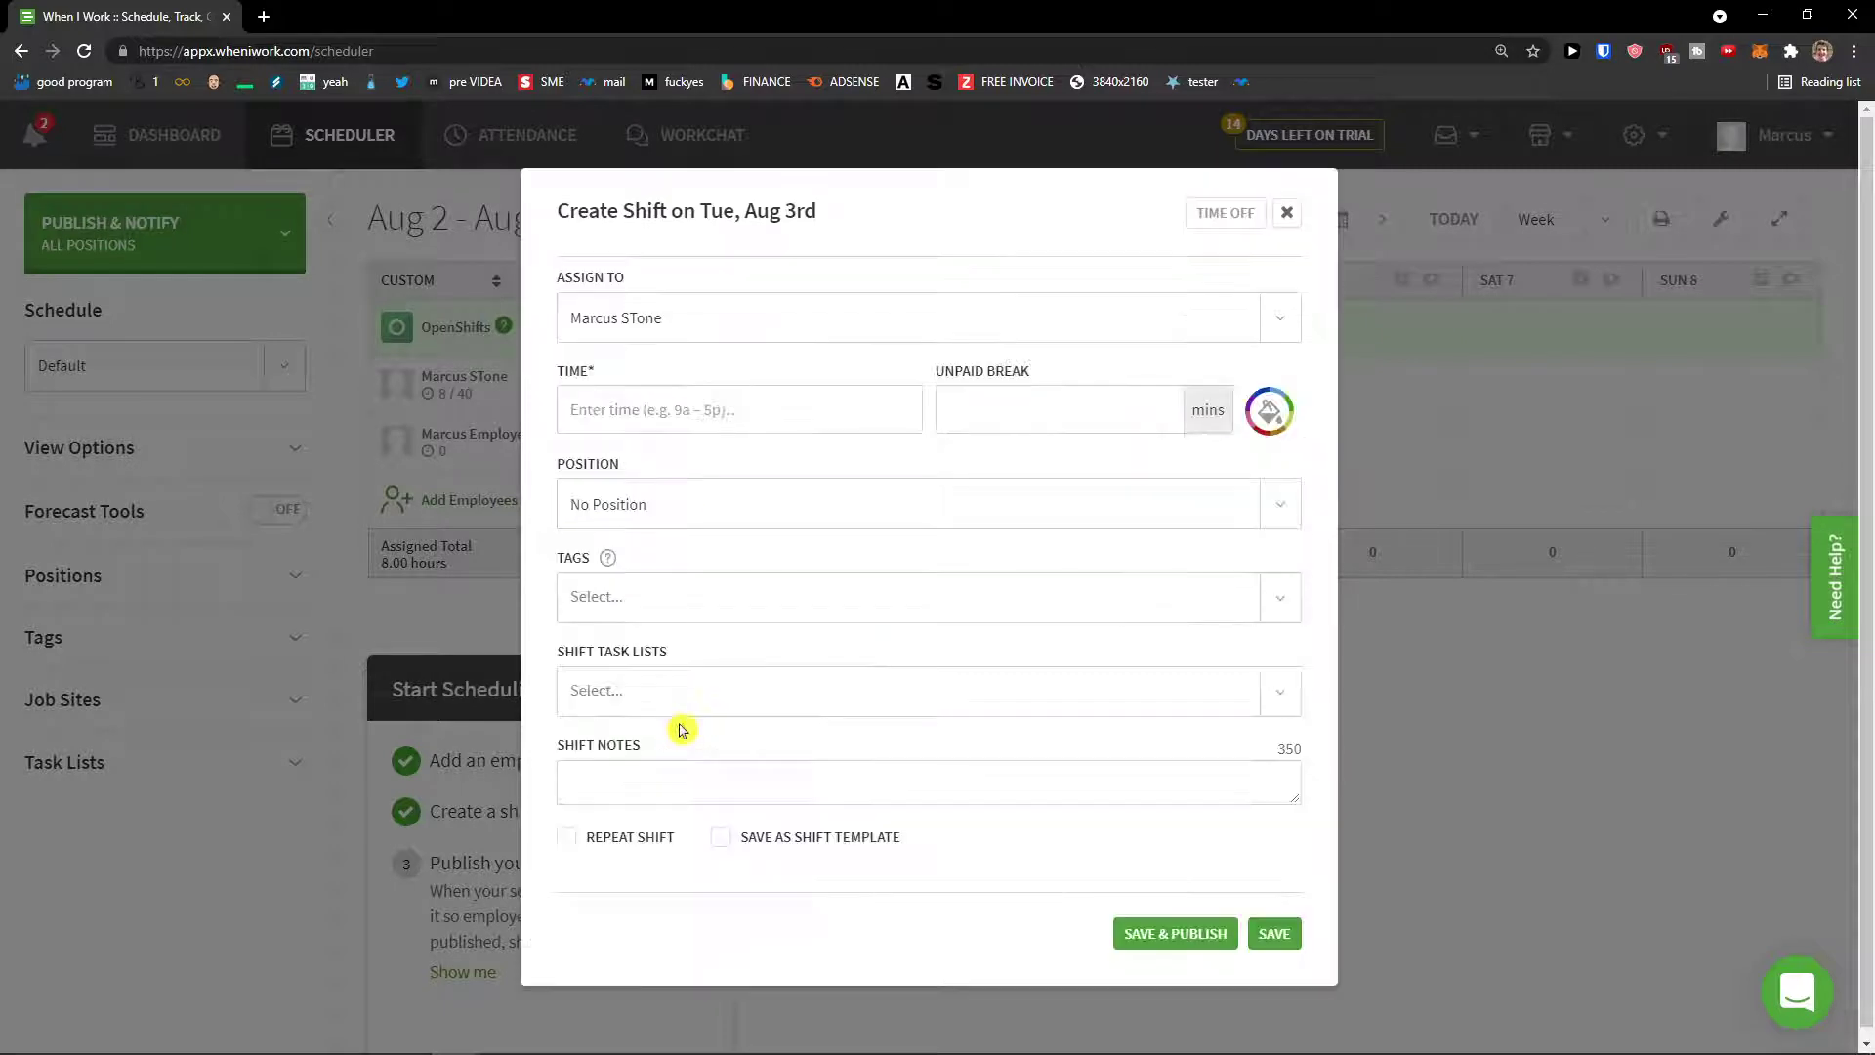
{"action": "left_click", "coordinate": [638, 425]}
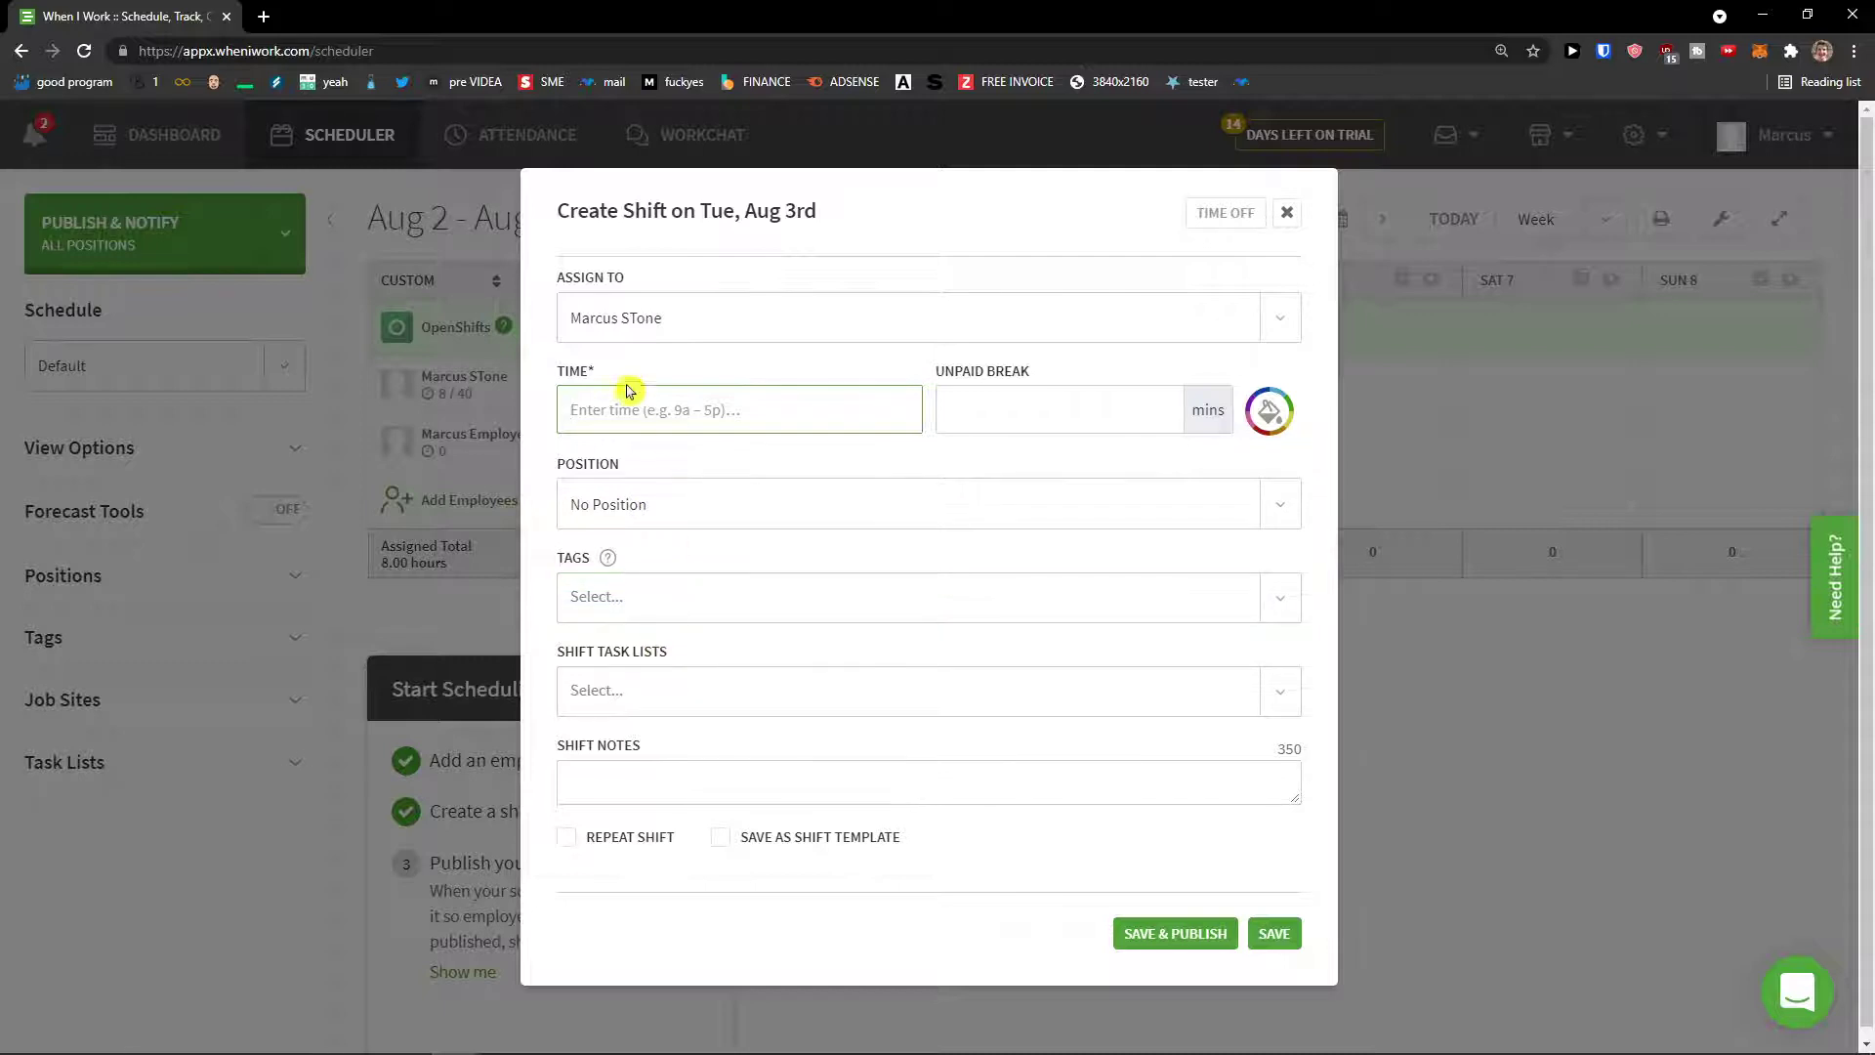
{"action": "left_click", "coordinate": [1286, 213]}
{"action": "left_click", "coordinate": [683, 444]}
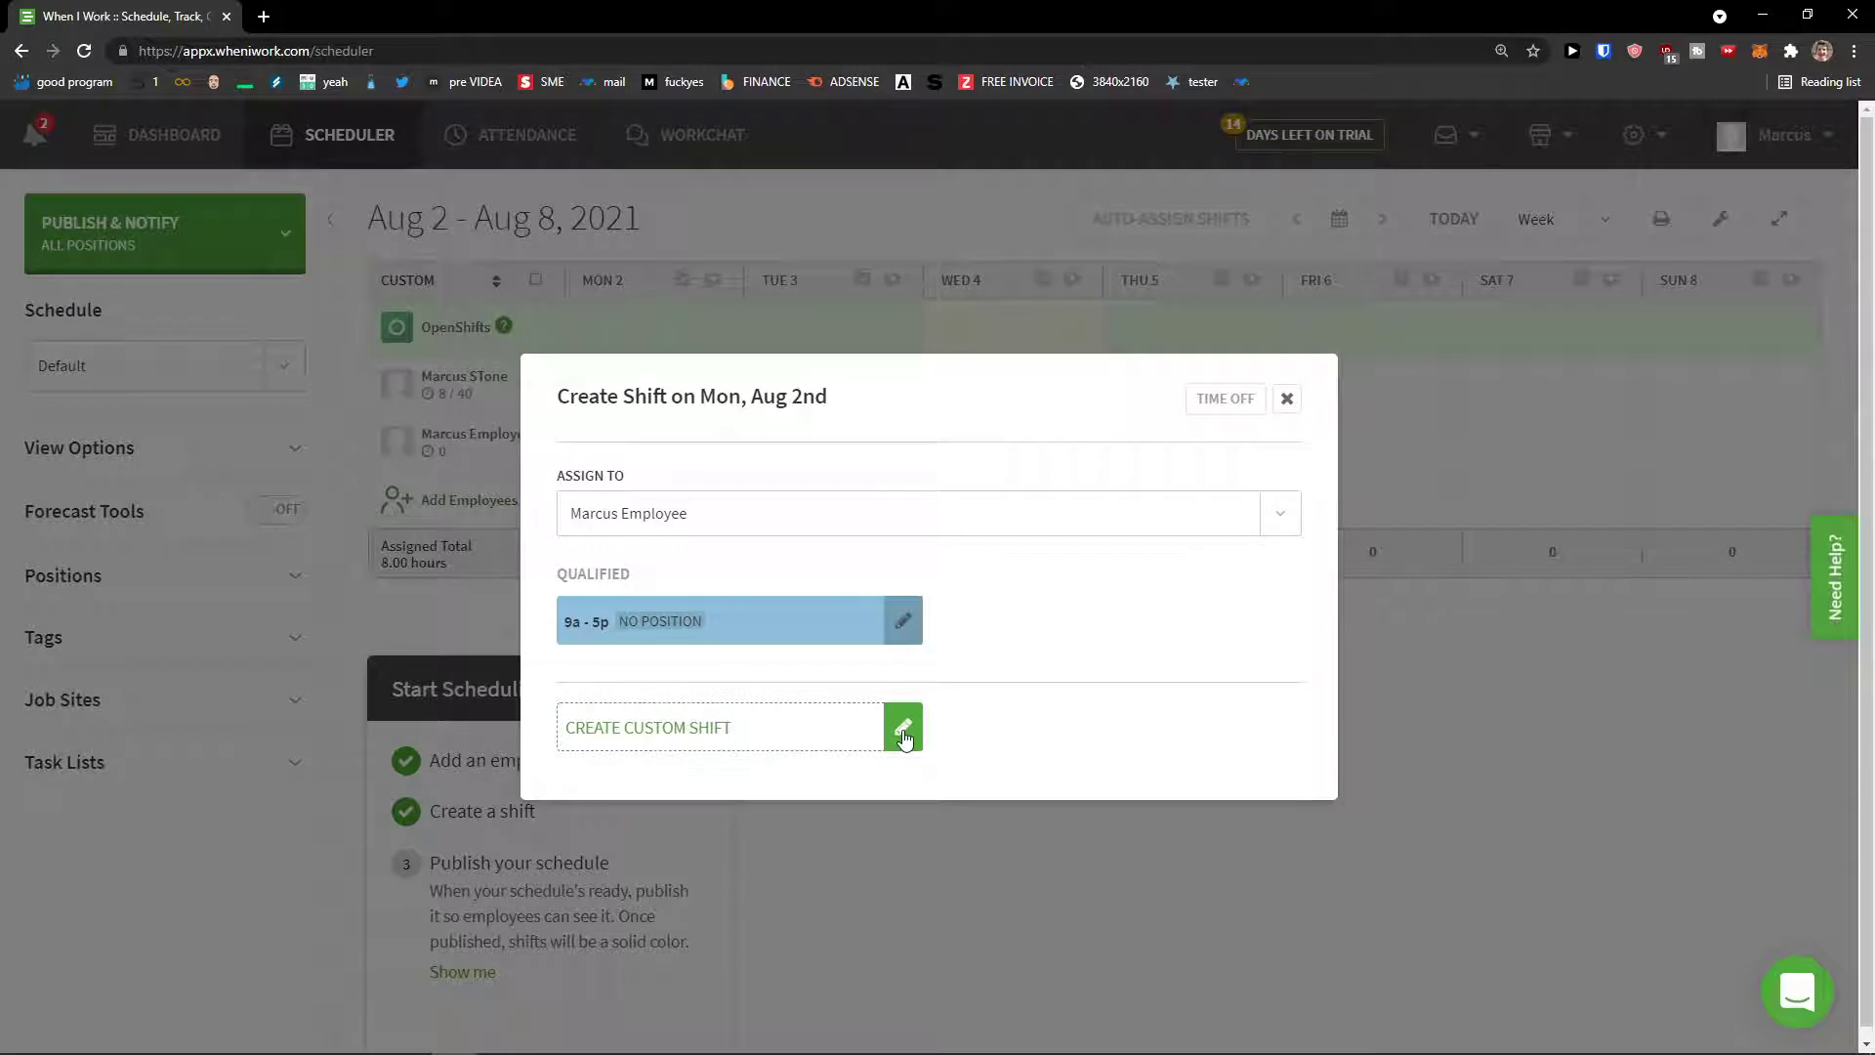
Step: Enter a custom shift of 7:00AM – 4:00PM with a 20-minute unpaid break
{"action": "left_click", "coordinate": [904, 733]}
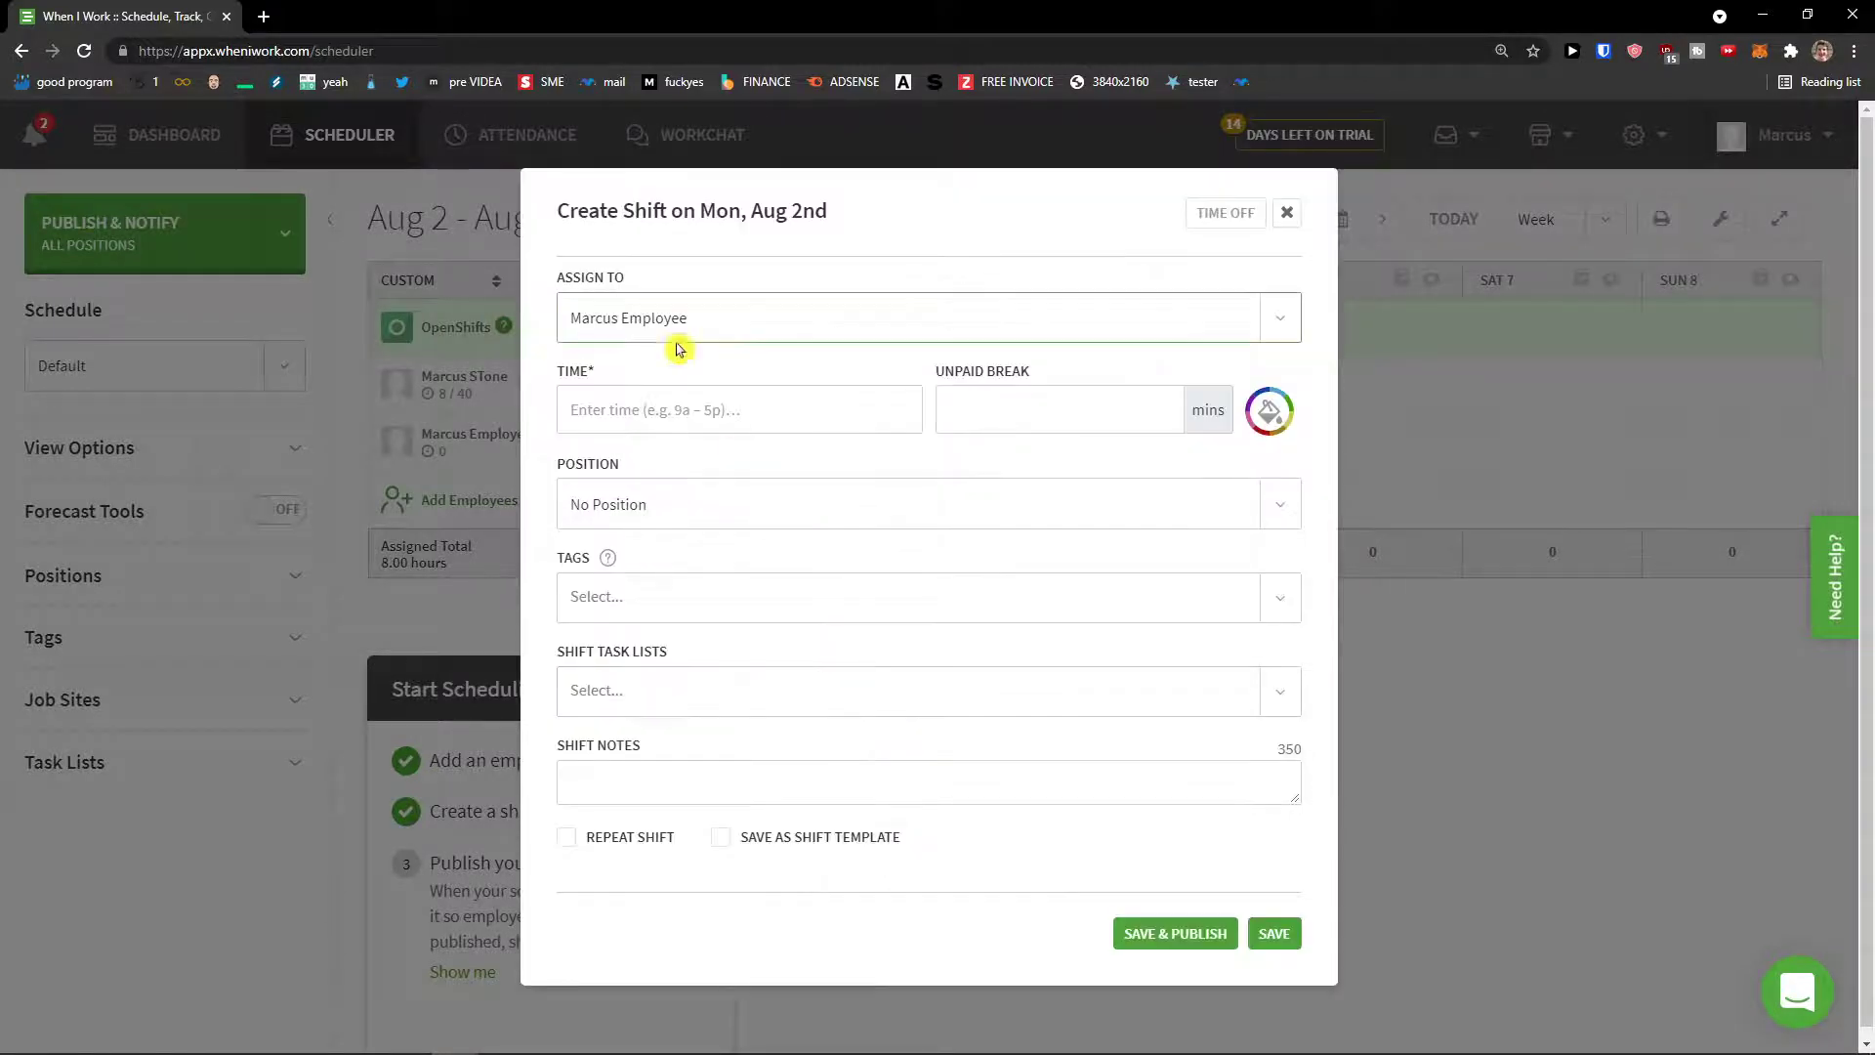
{"action": "left_click", "coordinate": [654, 402]}
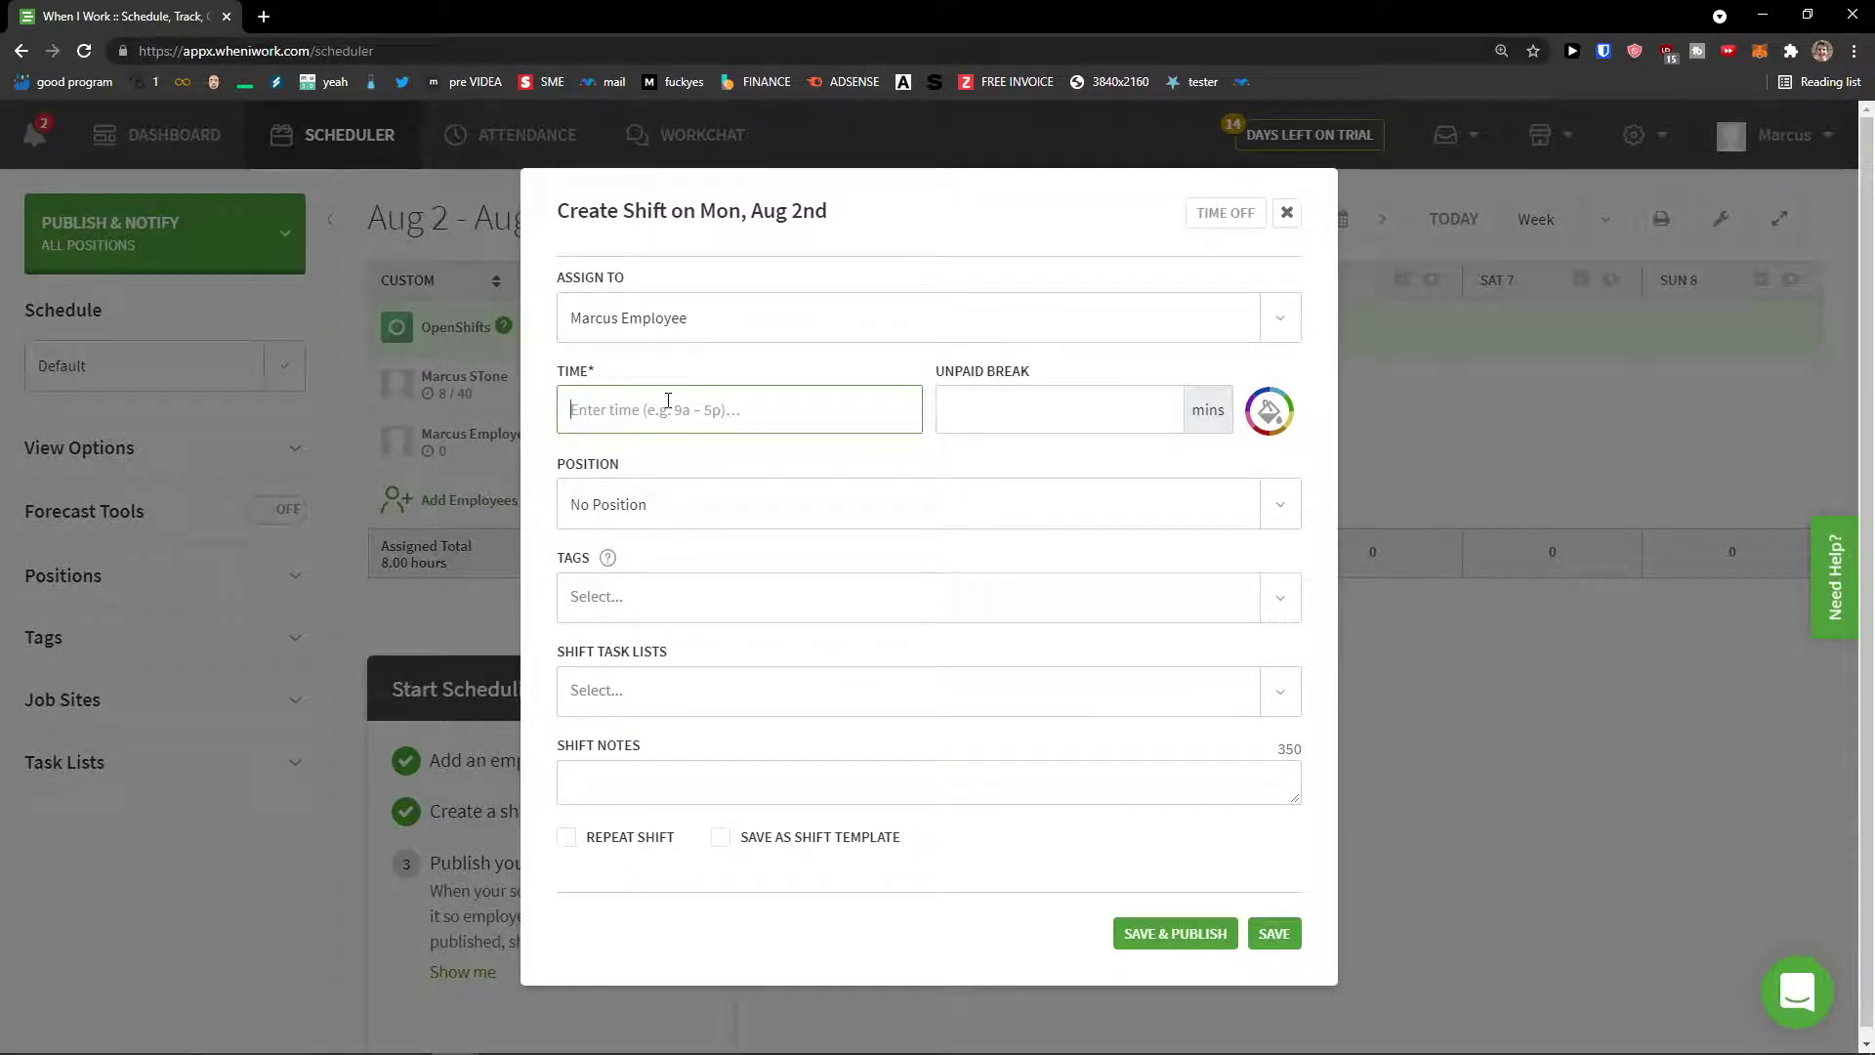
{"action": "type", "text": "7"}
{"action": "key", "text": "Return"}
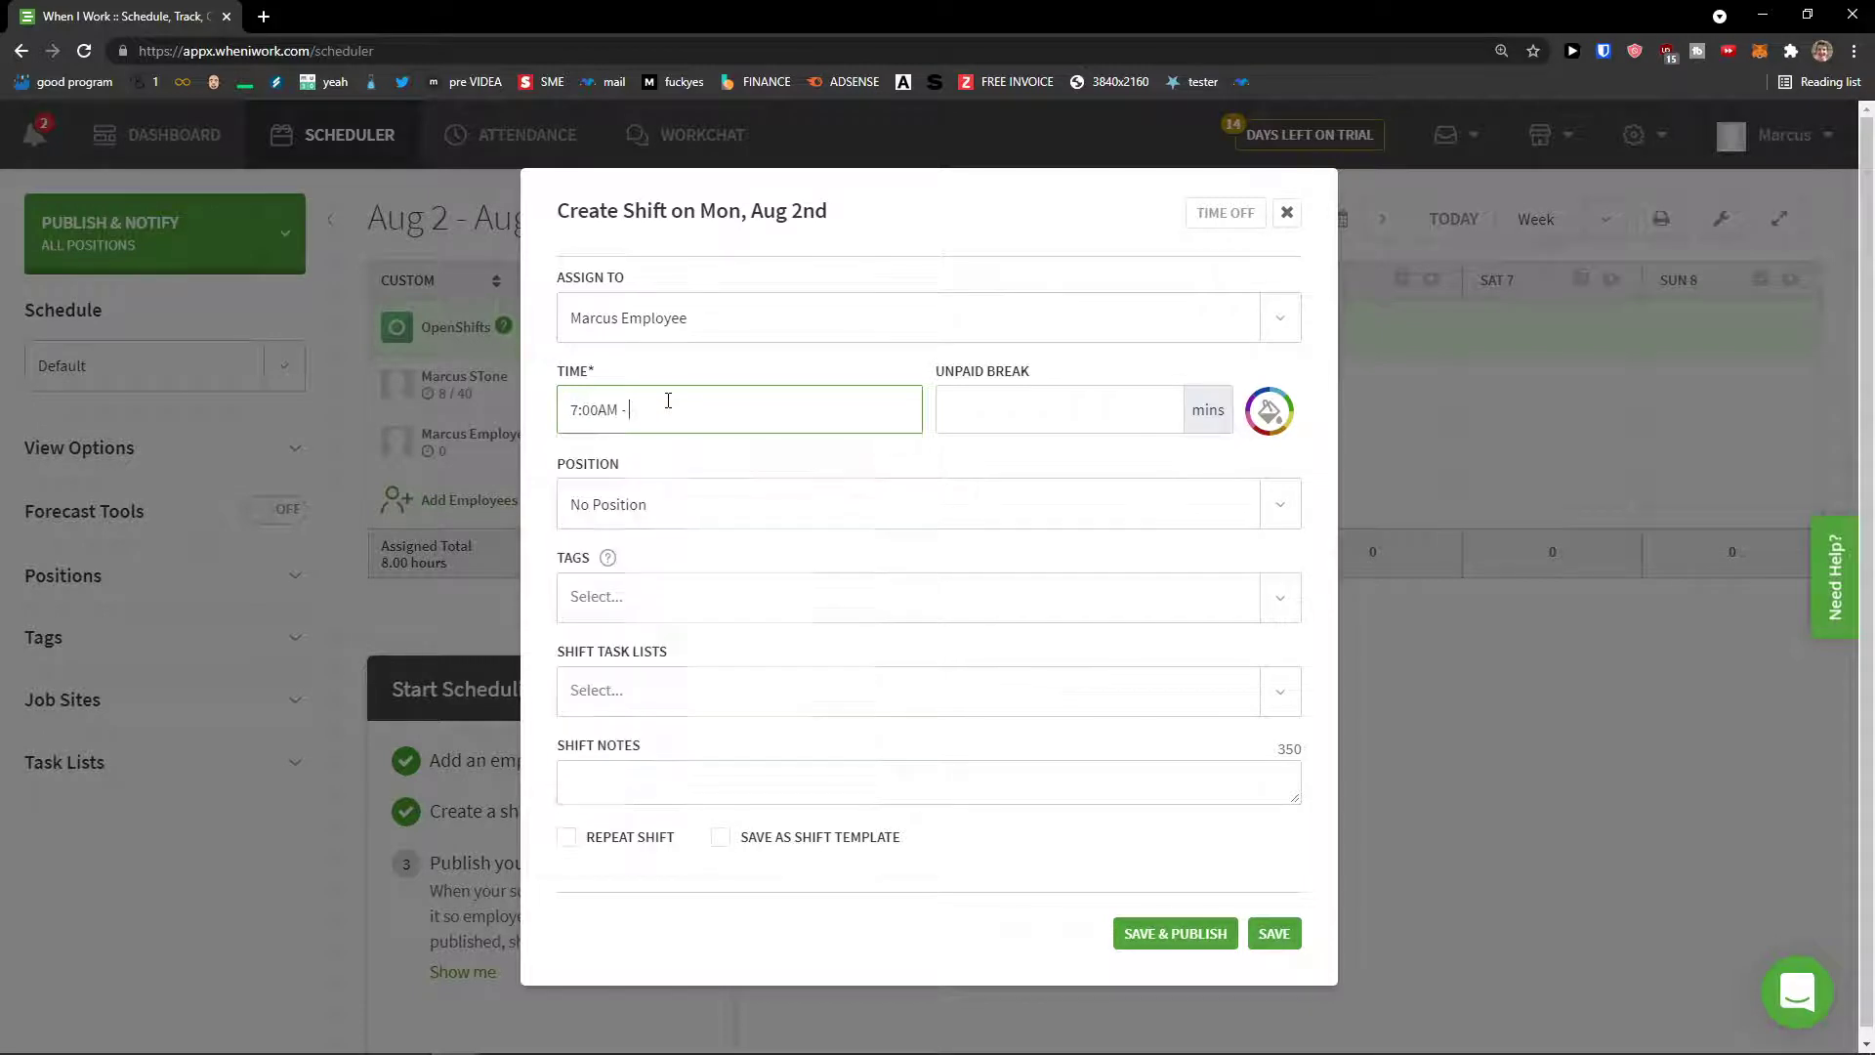
{"action": "type", "text": "4"}
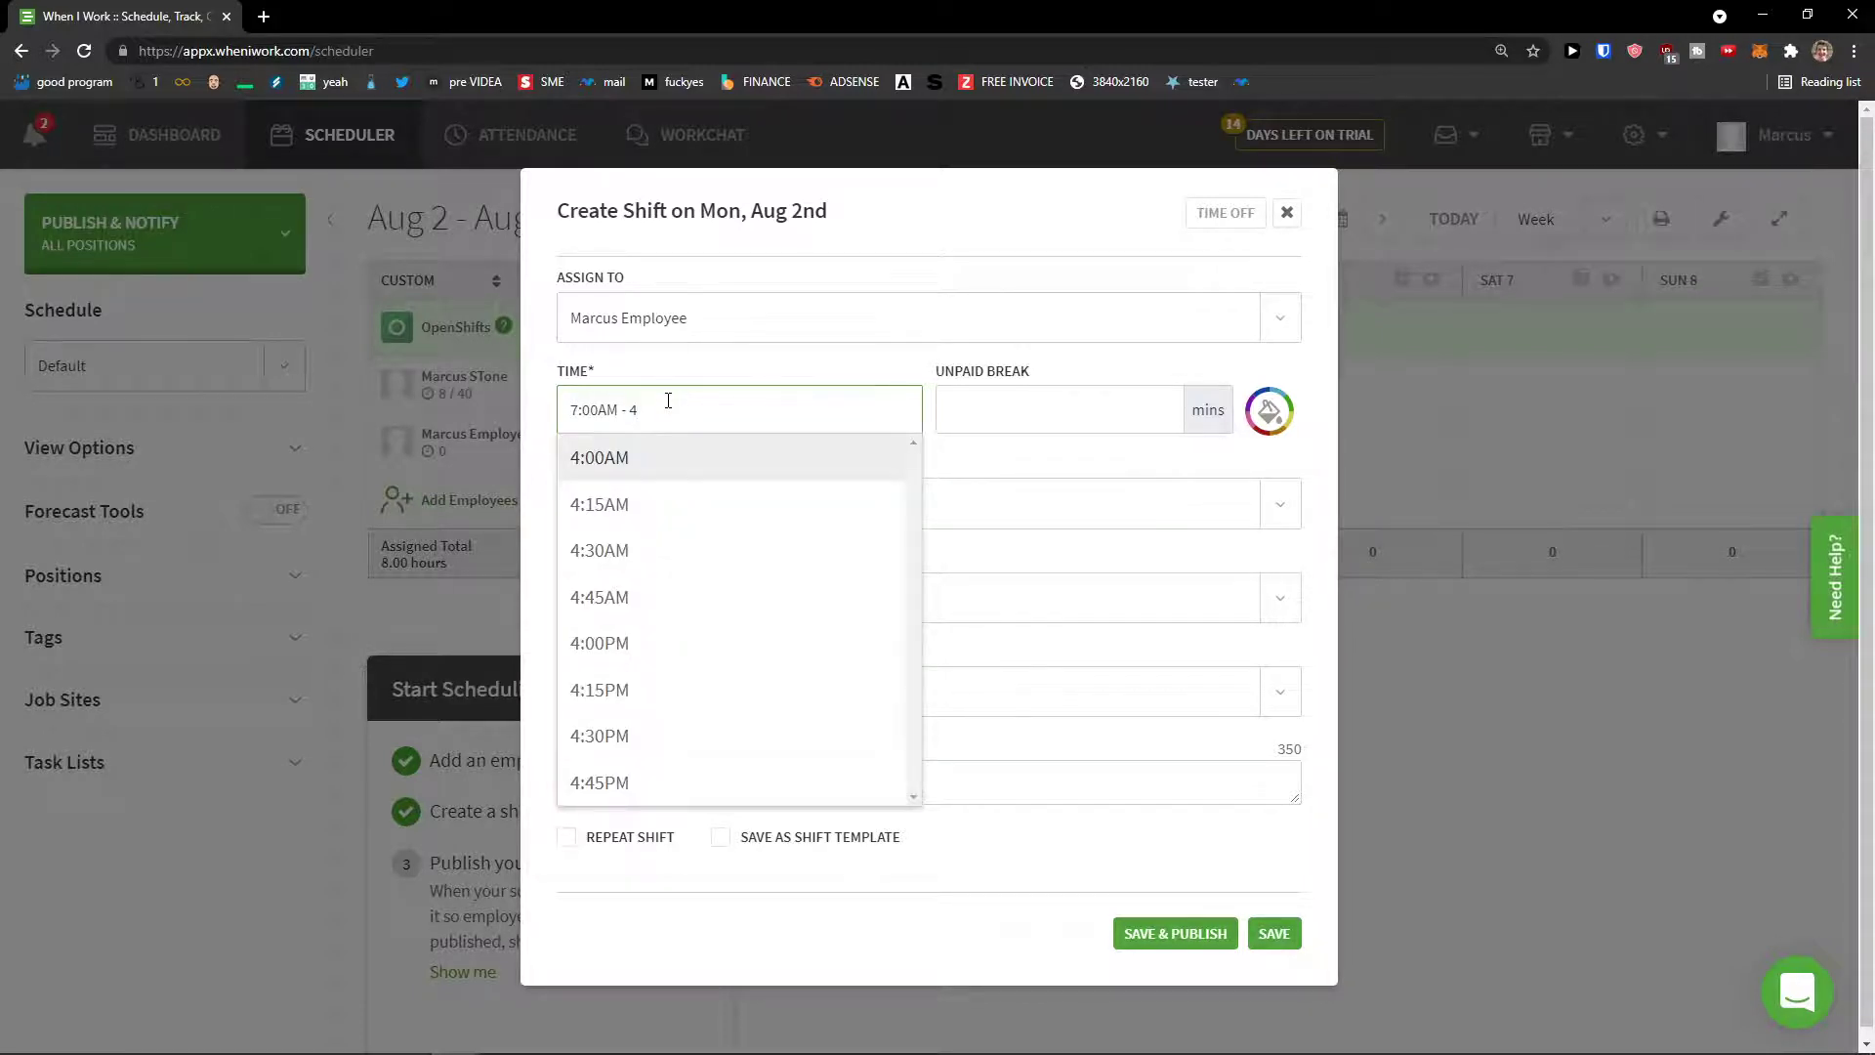
{"action": "type", "text": "p"}
{"action": "key", "text": "Return"}
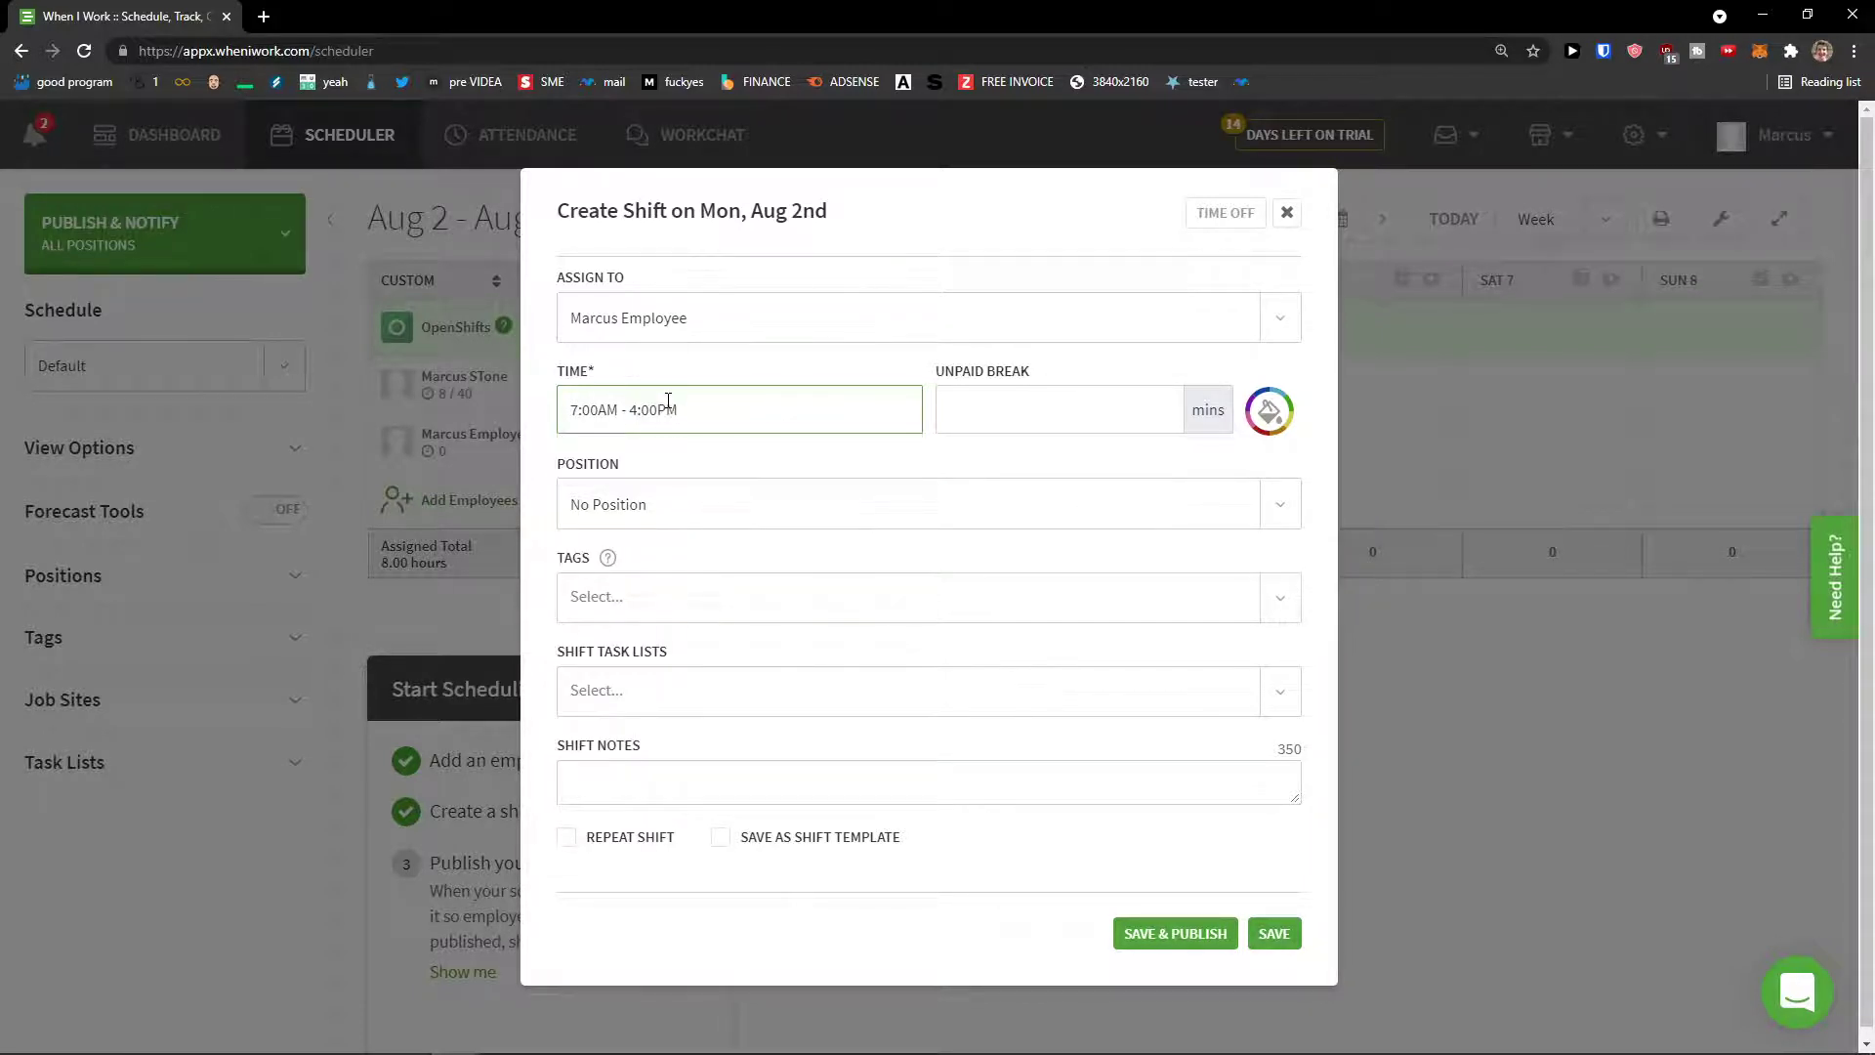
{"action": "left_click", "coordinate": [1020, 429]}
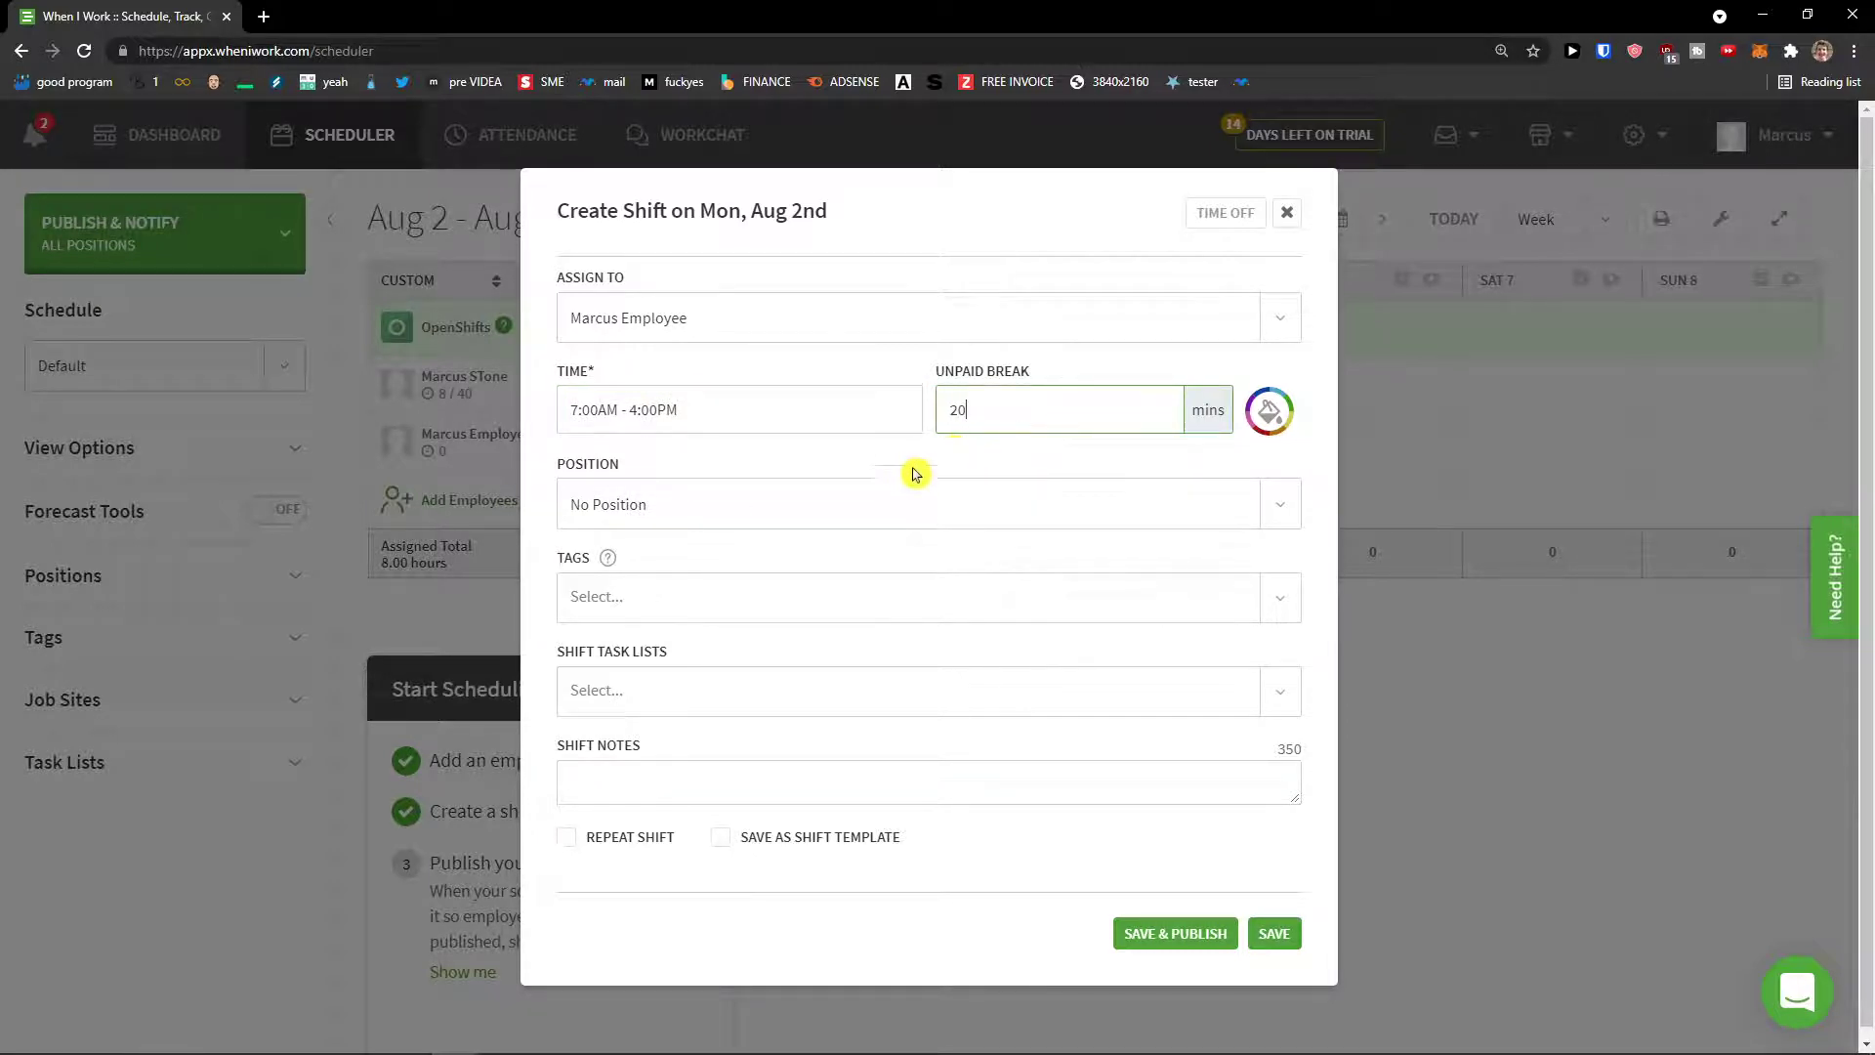
Step: Set the position to Sales, check tags and shift task lists, and publish the shift
{"action": "left_click", "coordinate": [867, 496]}
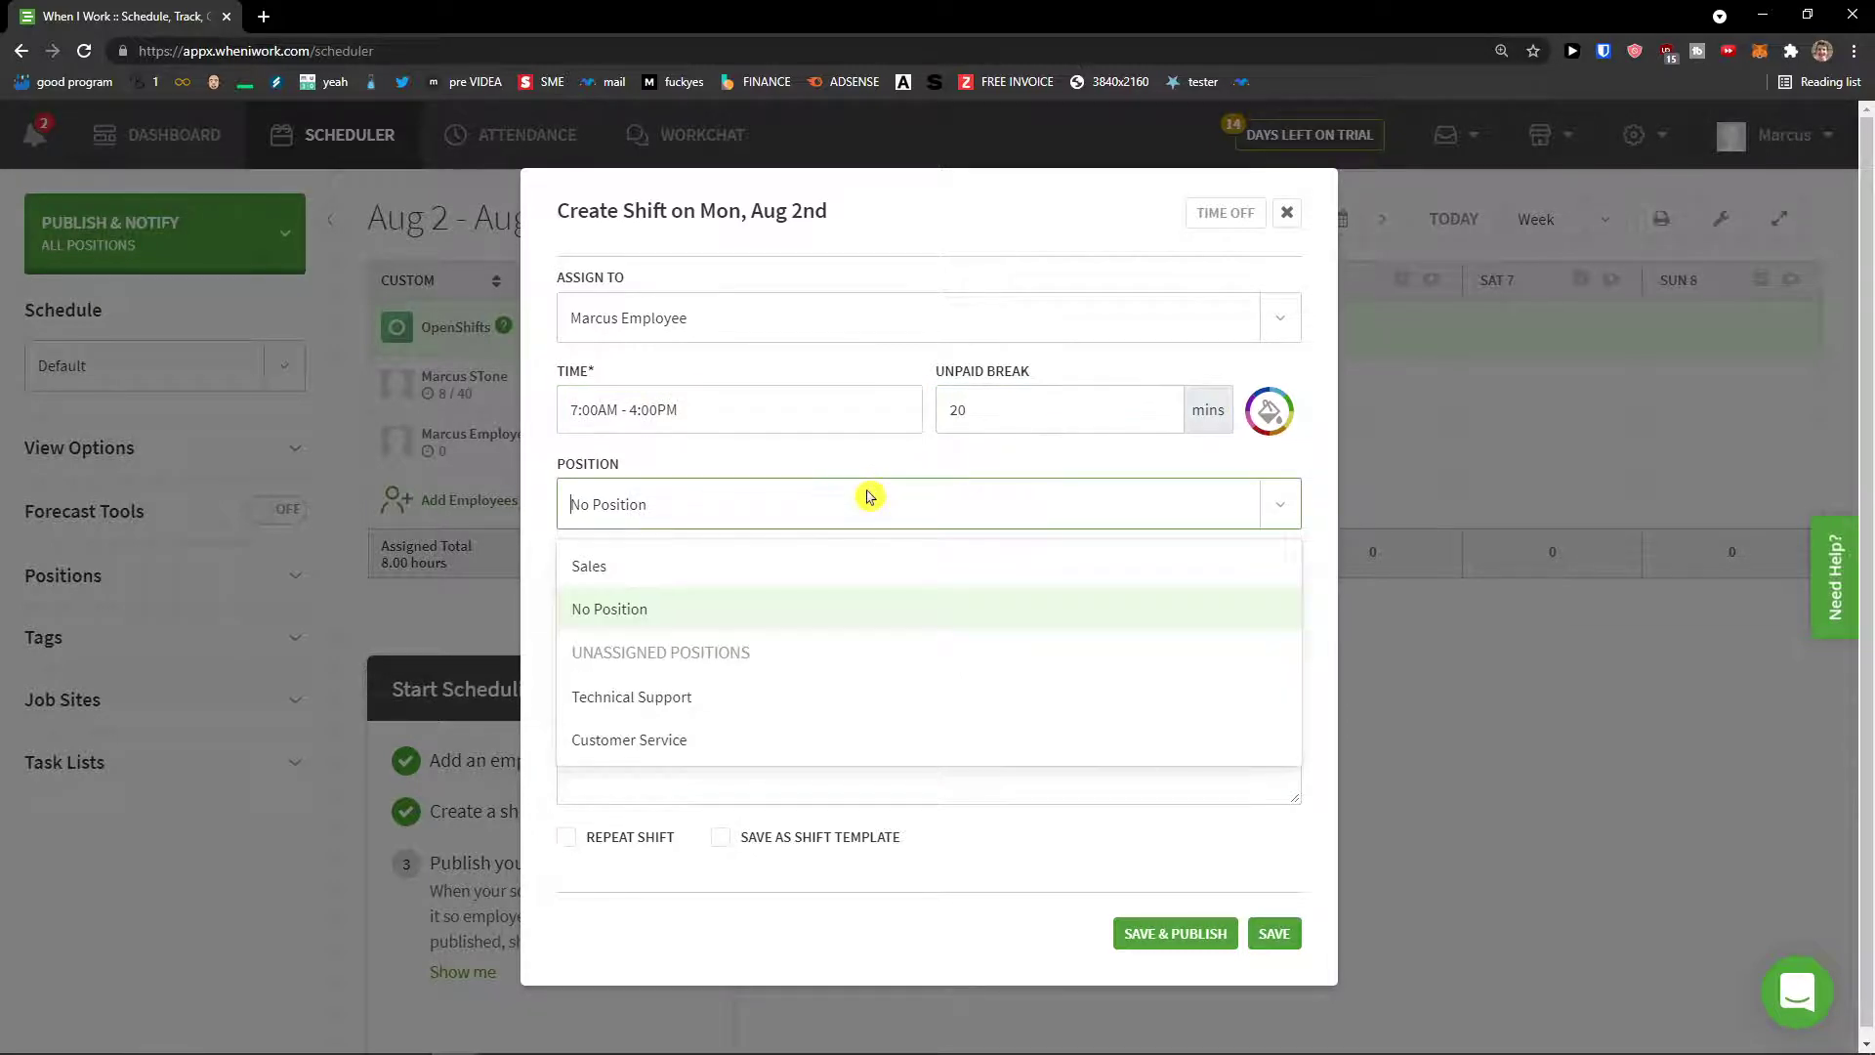
{"action": "left_click", "coordinate": [795, 582]}
{"action": "left_click", "coordinate": [781, 611]}
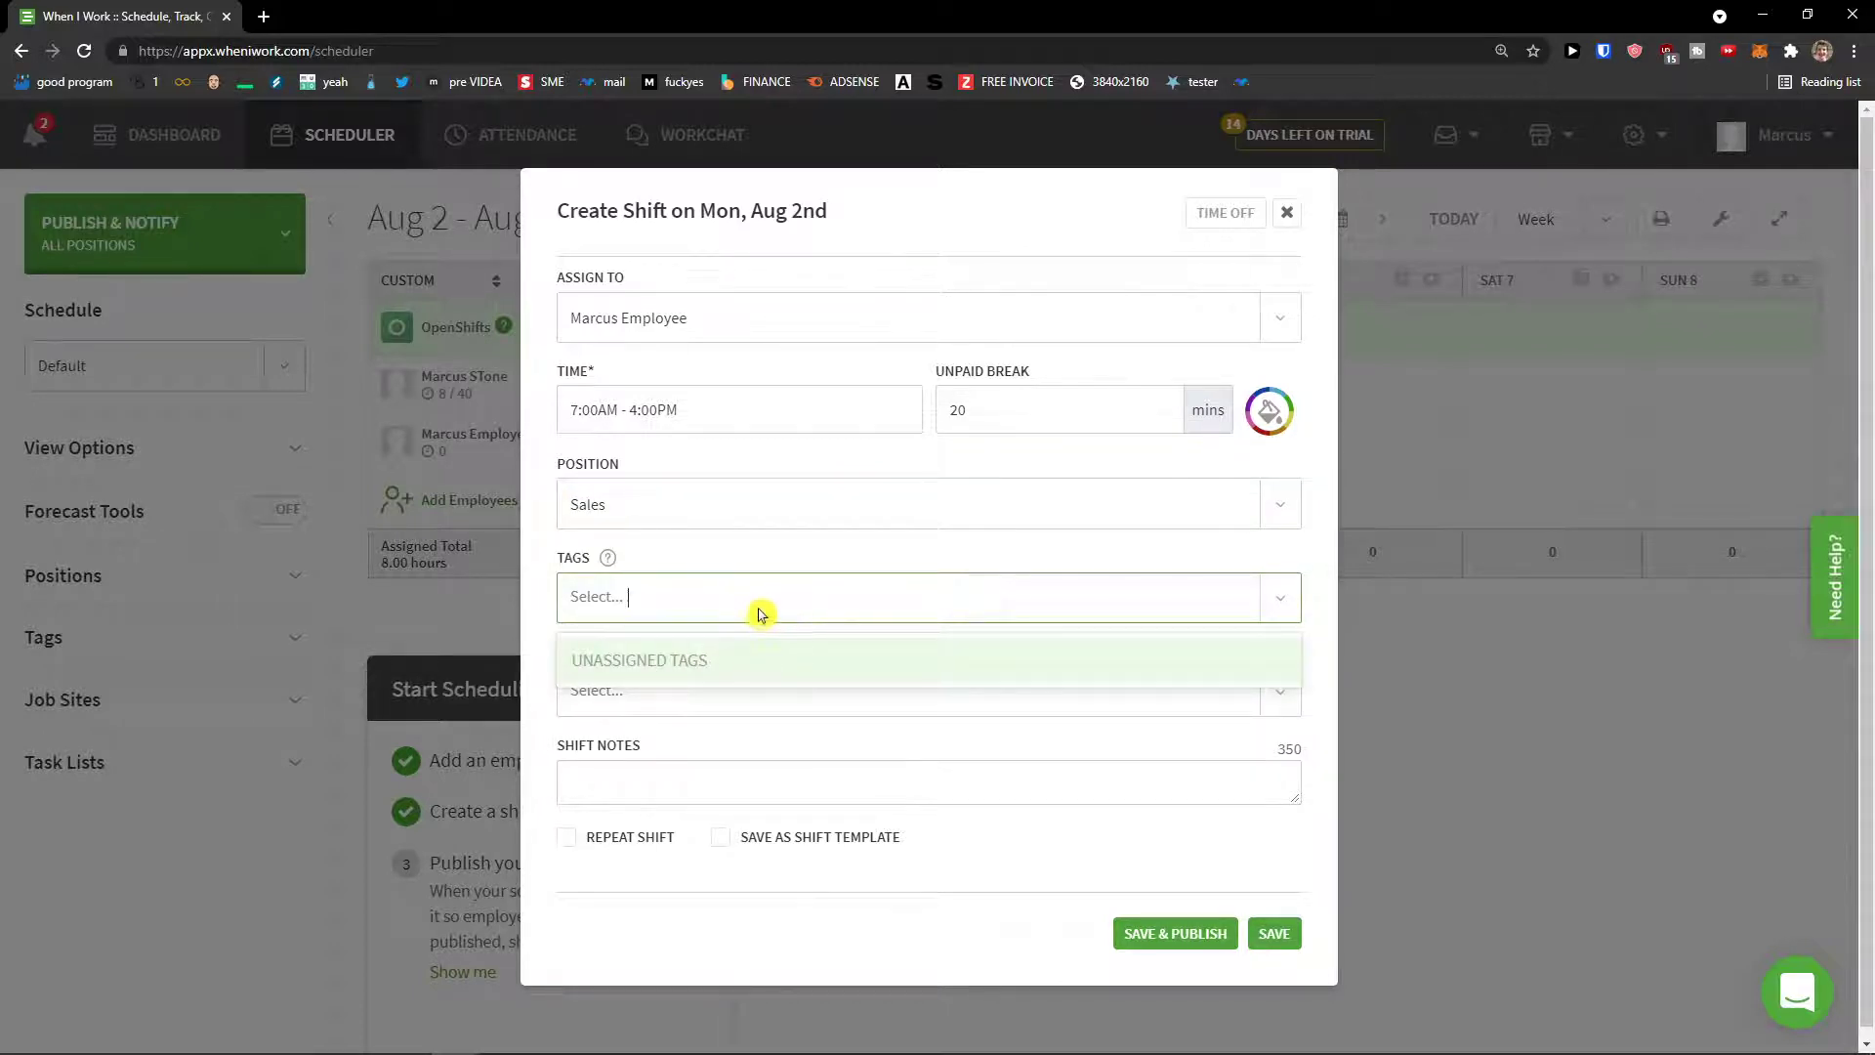
{"action": "left_click", "coordinate": [766, 574]}
{"action": "left_click", "coordinate": [747, 676]}
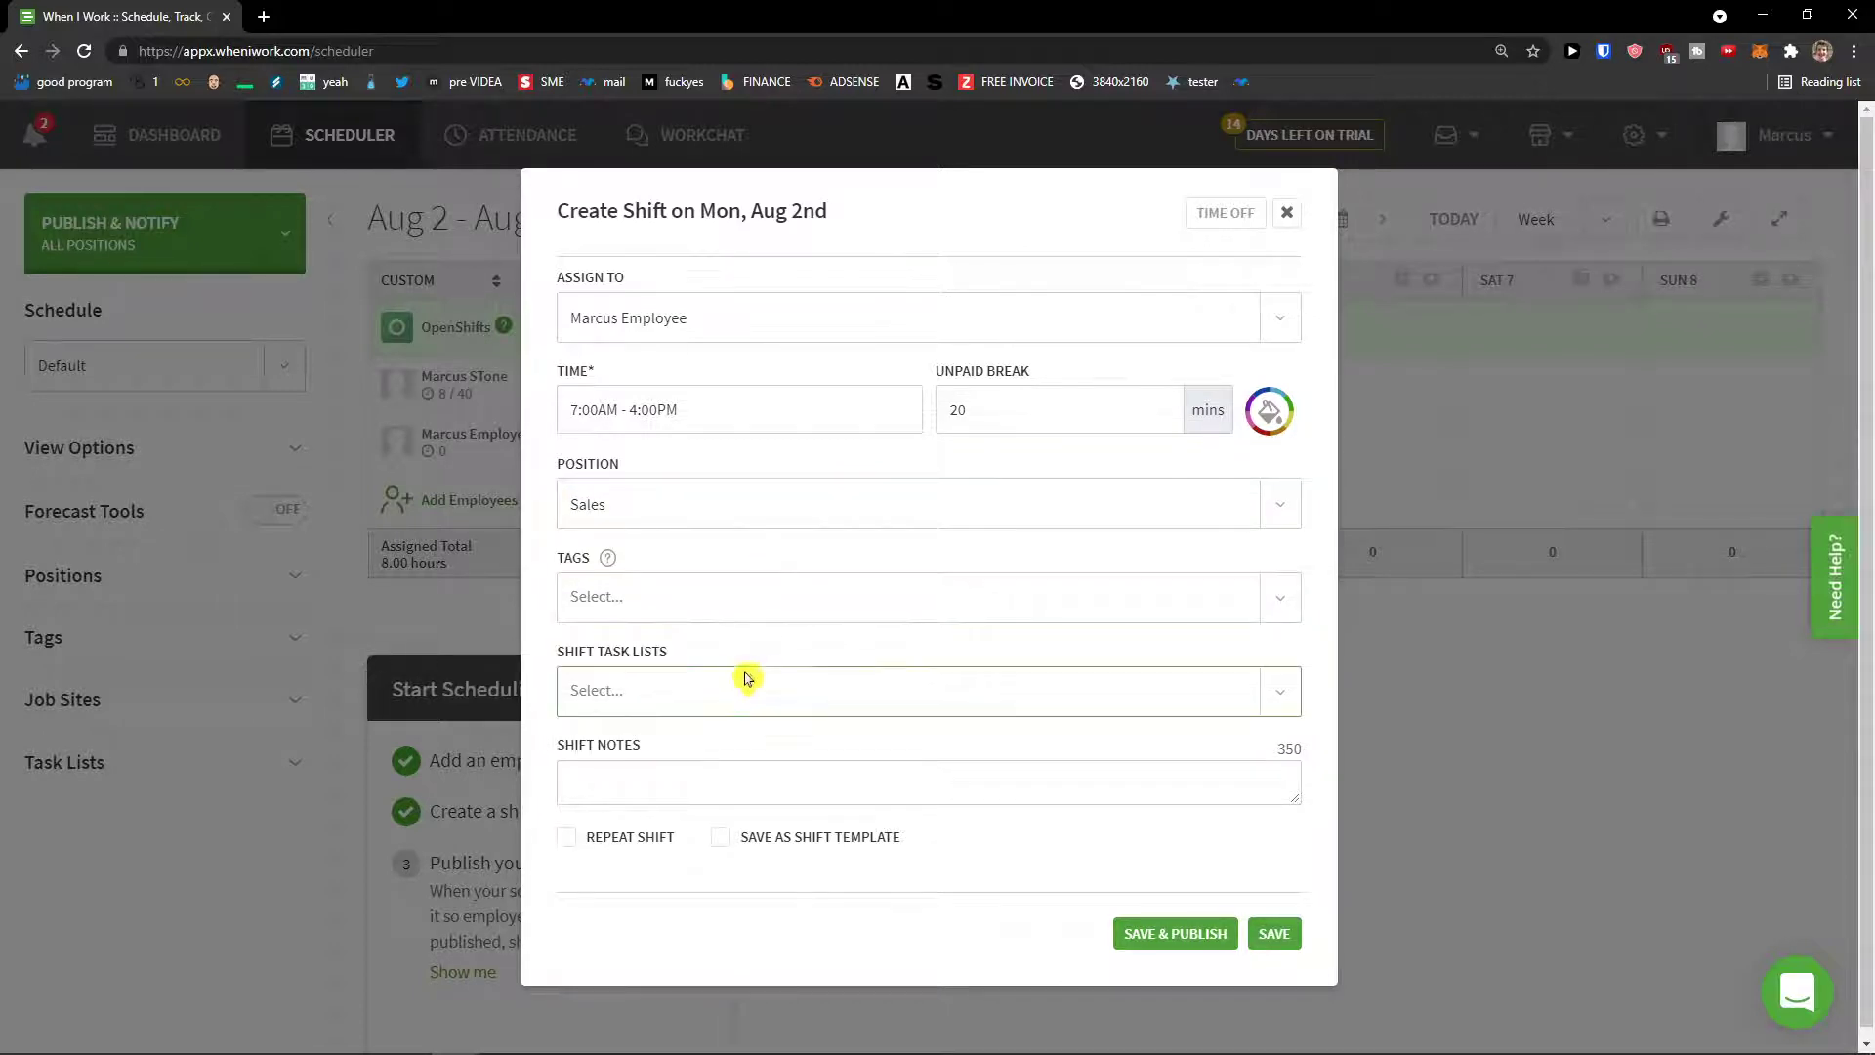
{"action": "left_click", "coordinate": [742, 773]}
{"action": "left_click", "coordinate": [753, 699]}
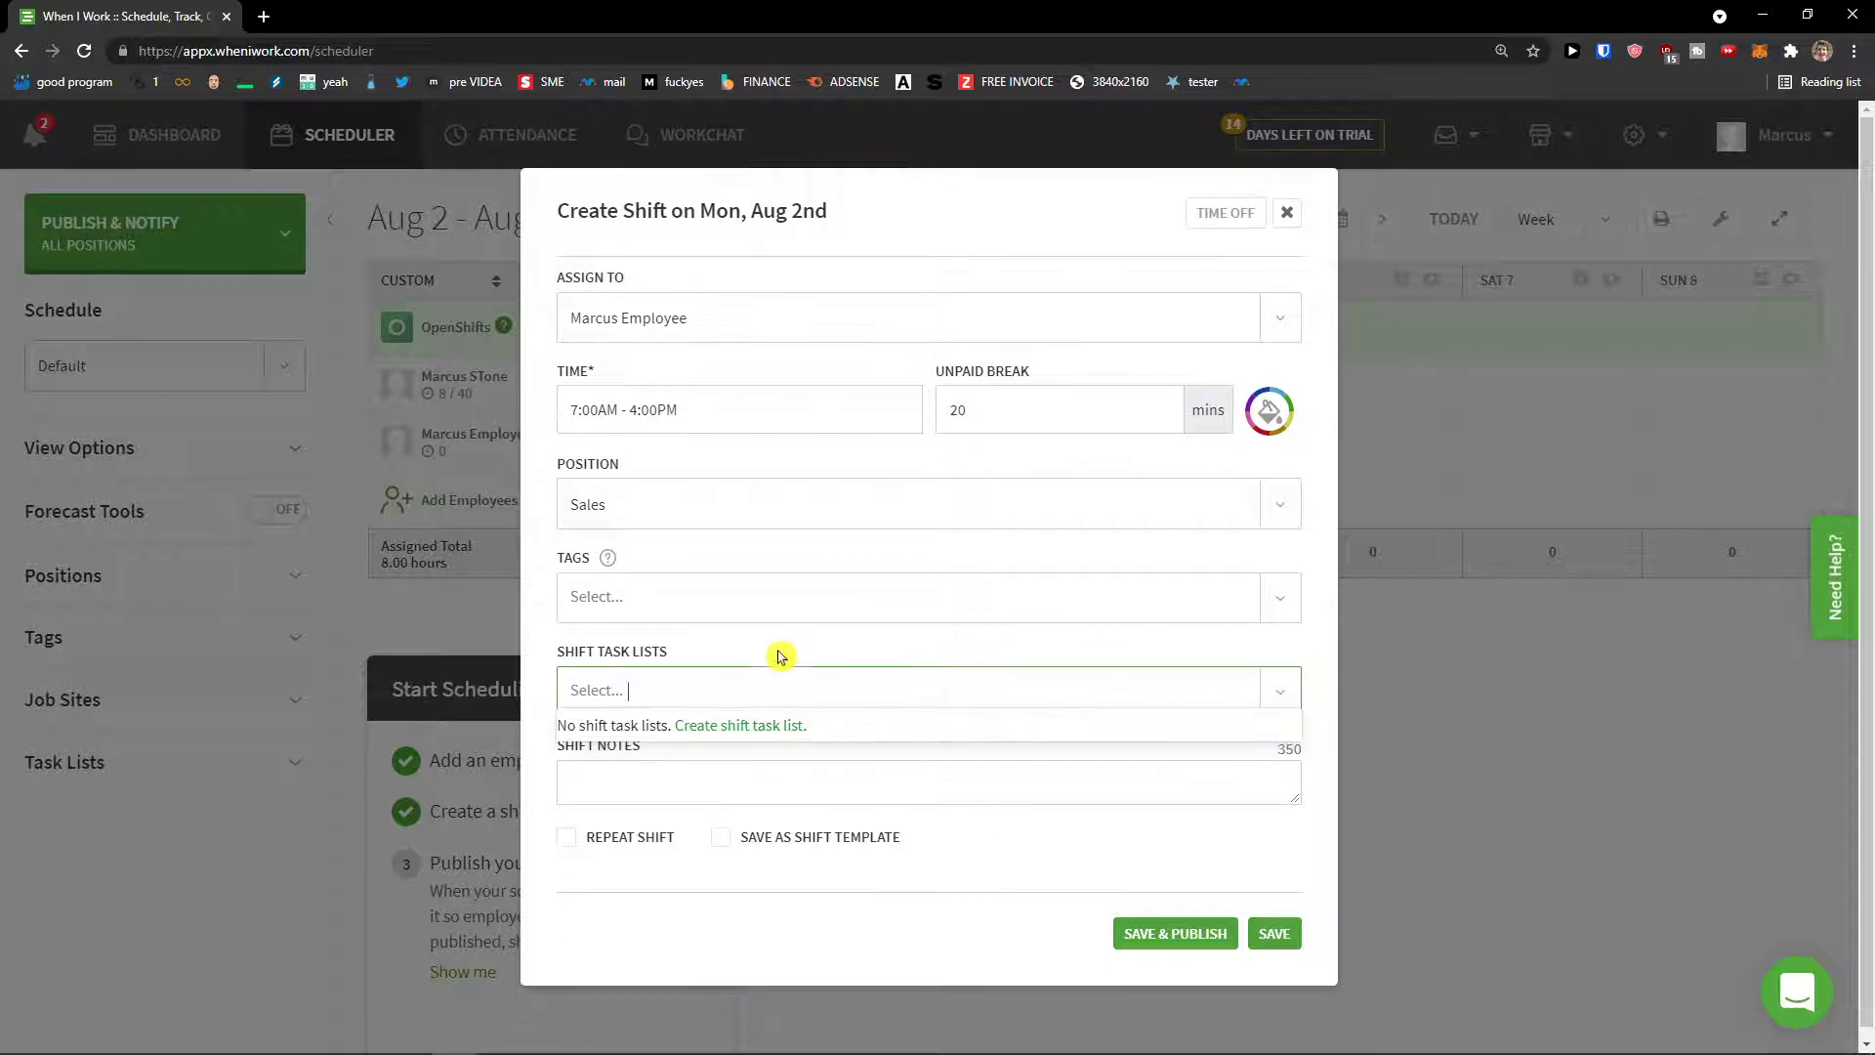
{"action": "left_click", "coordinate": [780, 656]}
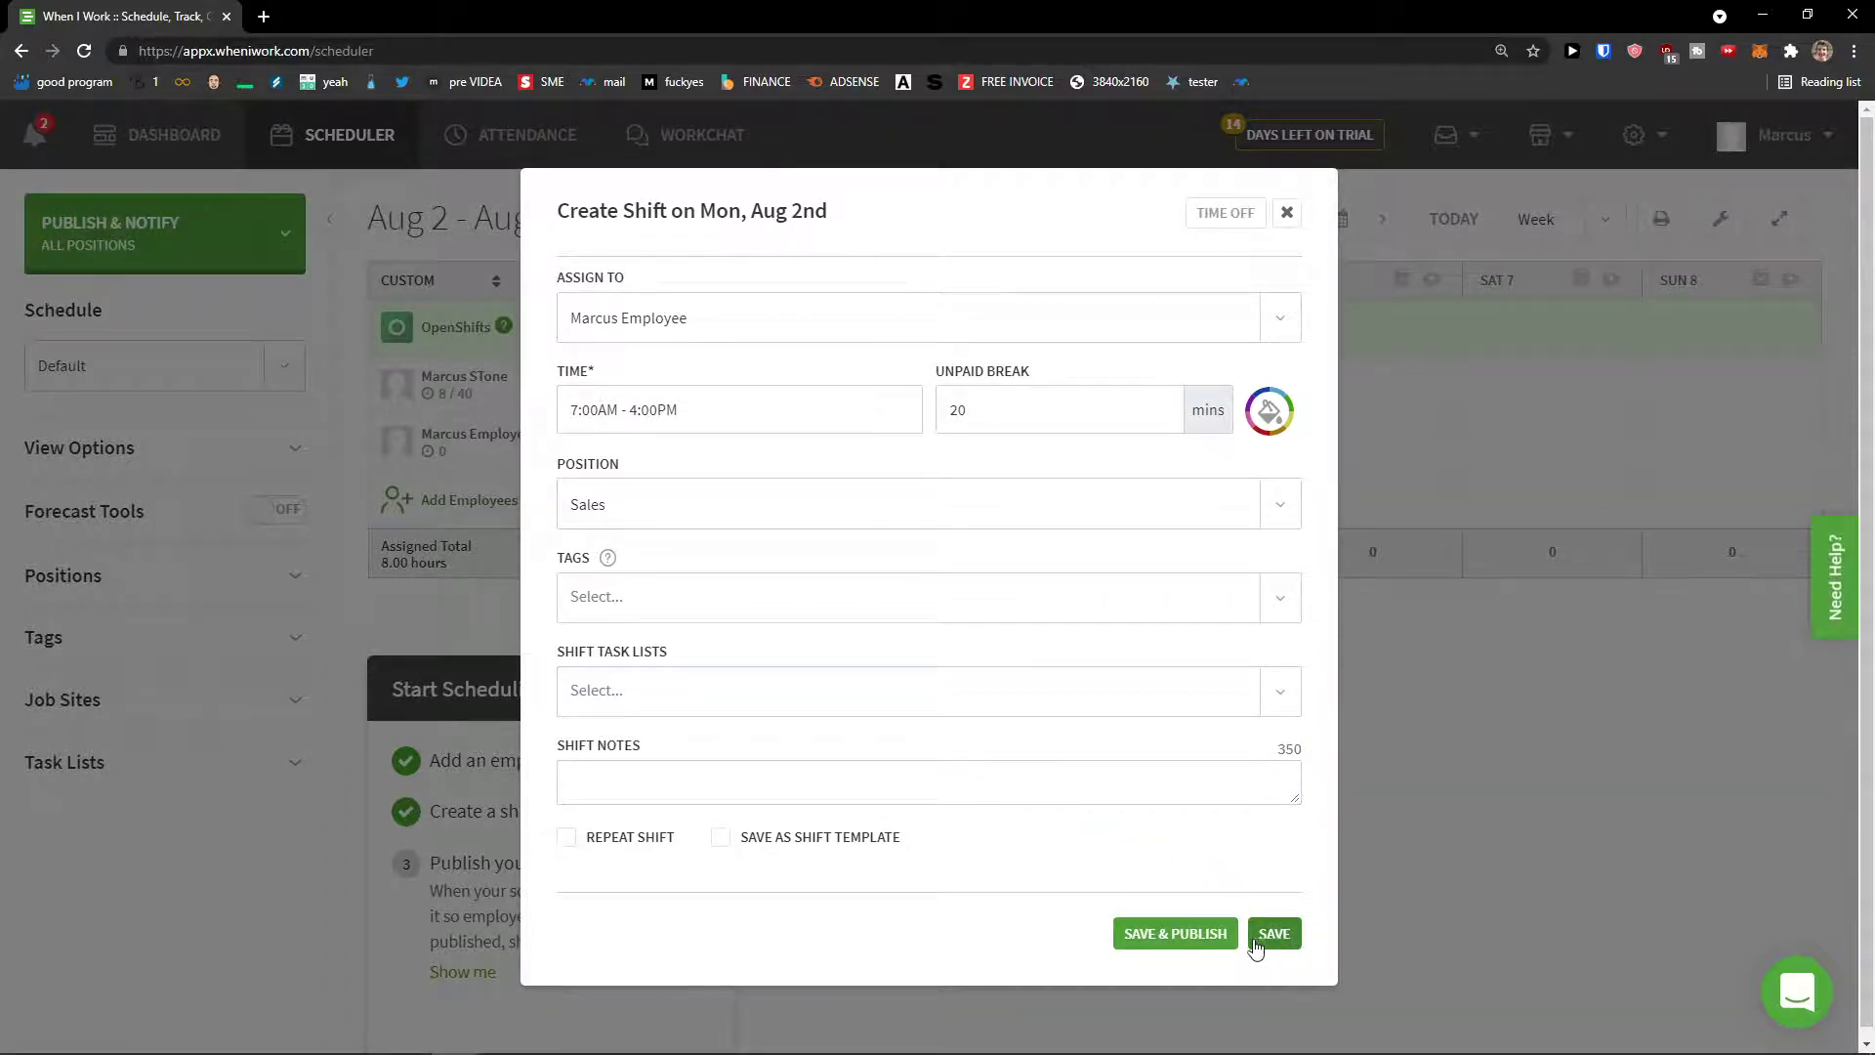
{"action": "left_click", "coordinate": [1209, 938]}
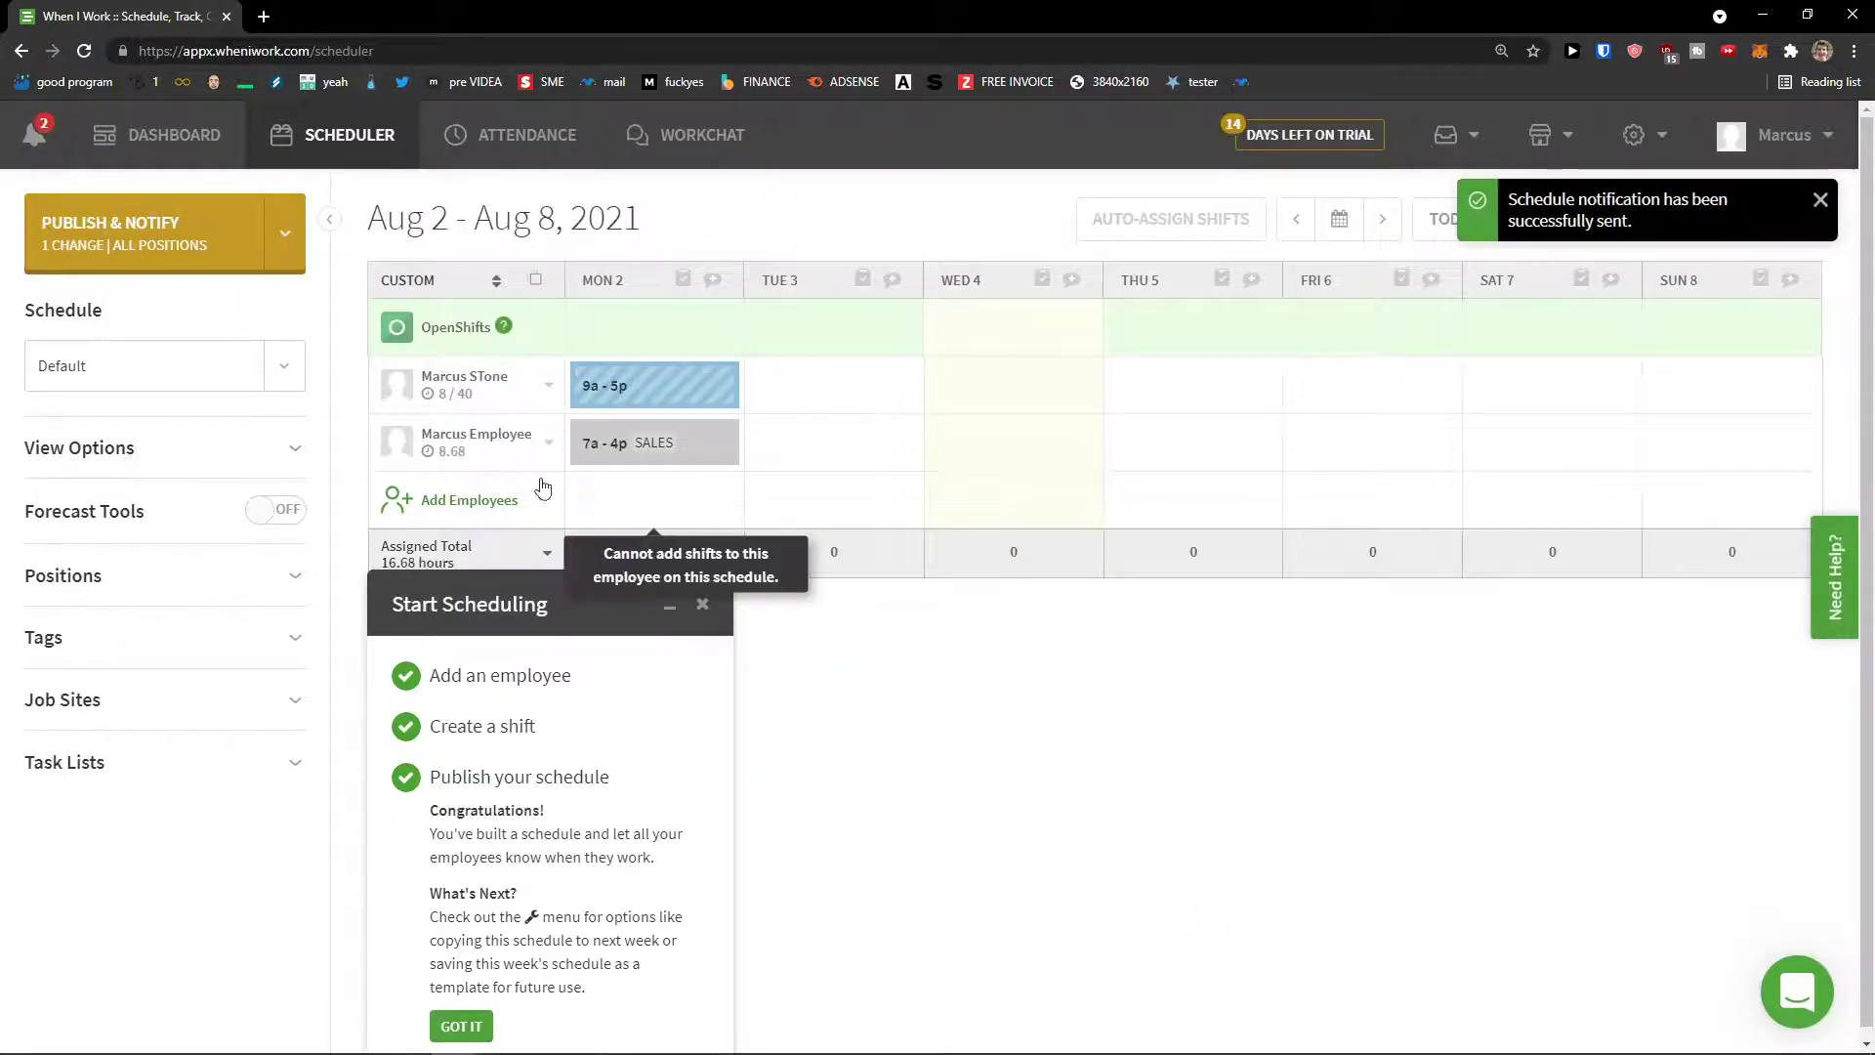
Step: Publish the pending change with Publish & Notify and close the Start Scheduling guide
{"action": "mouse_move", "coordinate": [649, 443]}
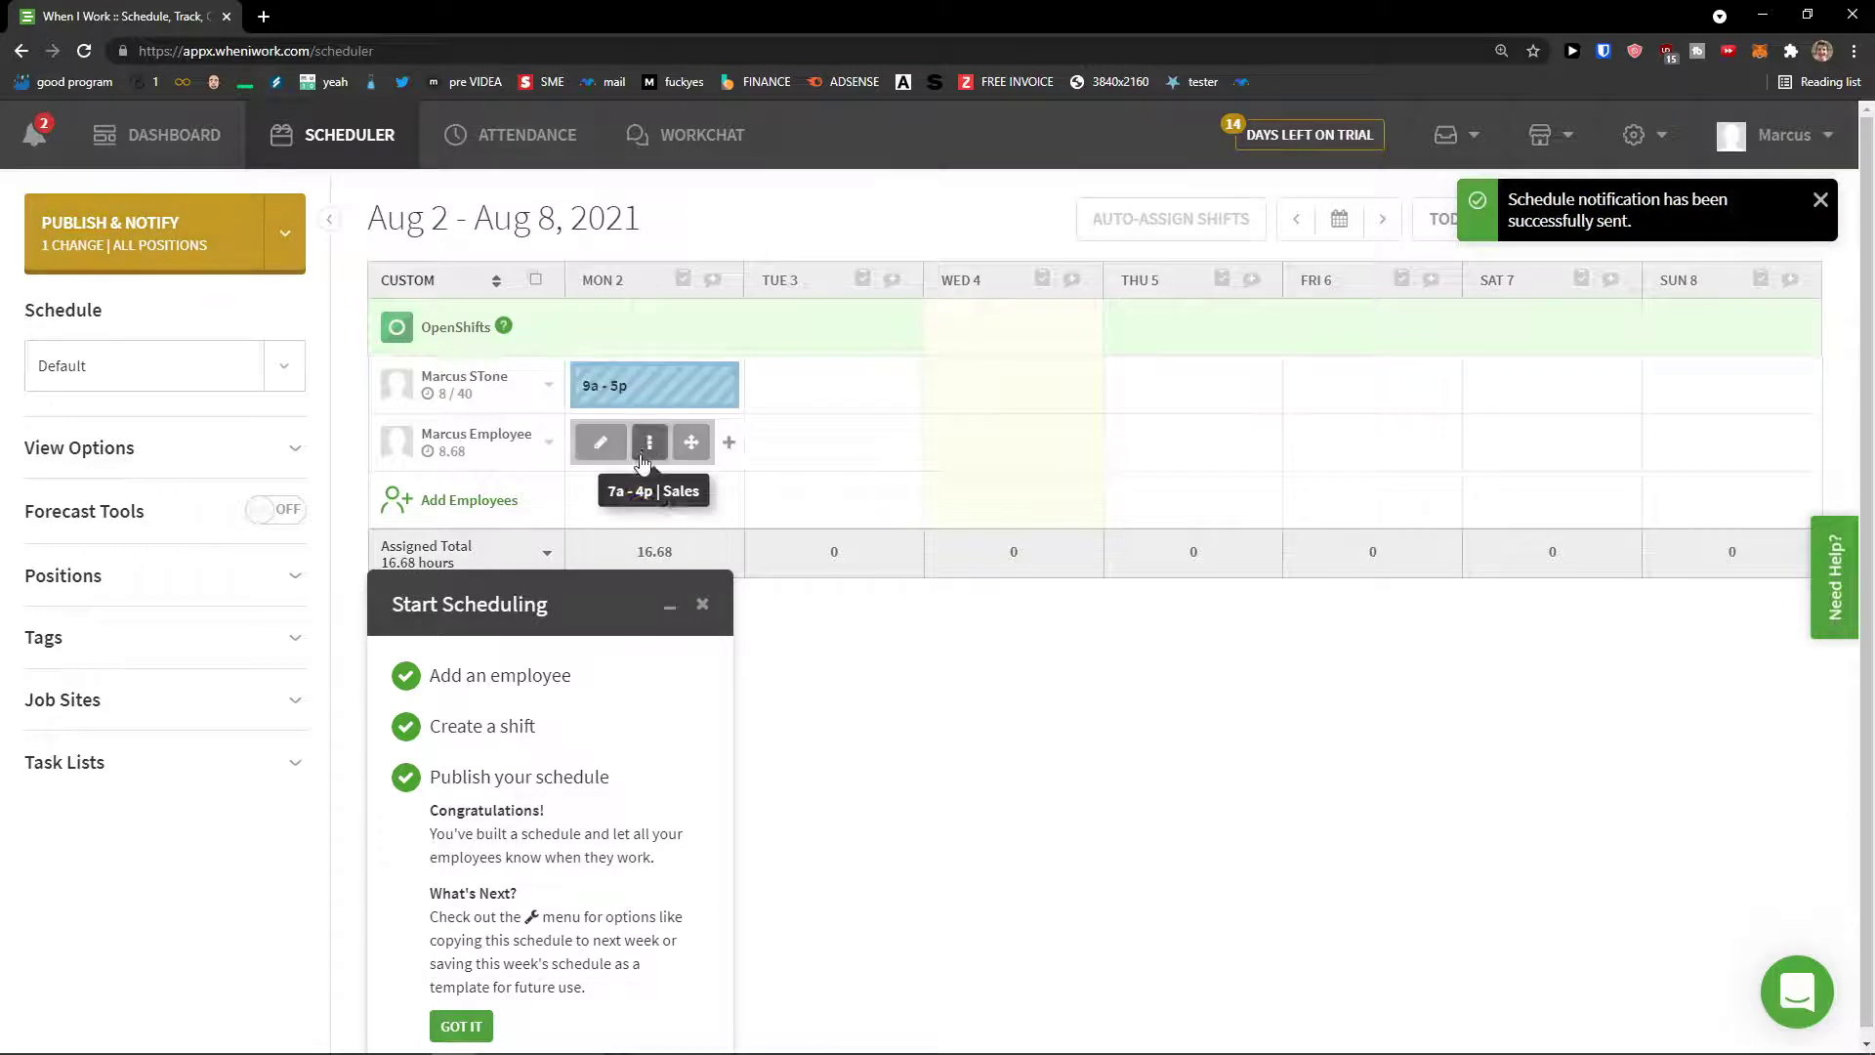
{"action": "left_click", "coordinate": [274, 252]}
{"action": "left_click", "coordinate": [156, 235]}
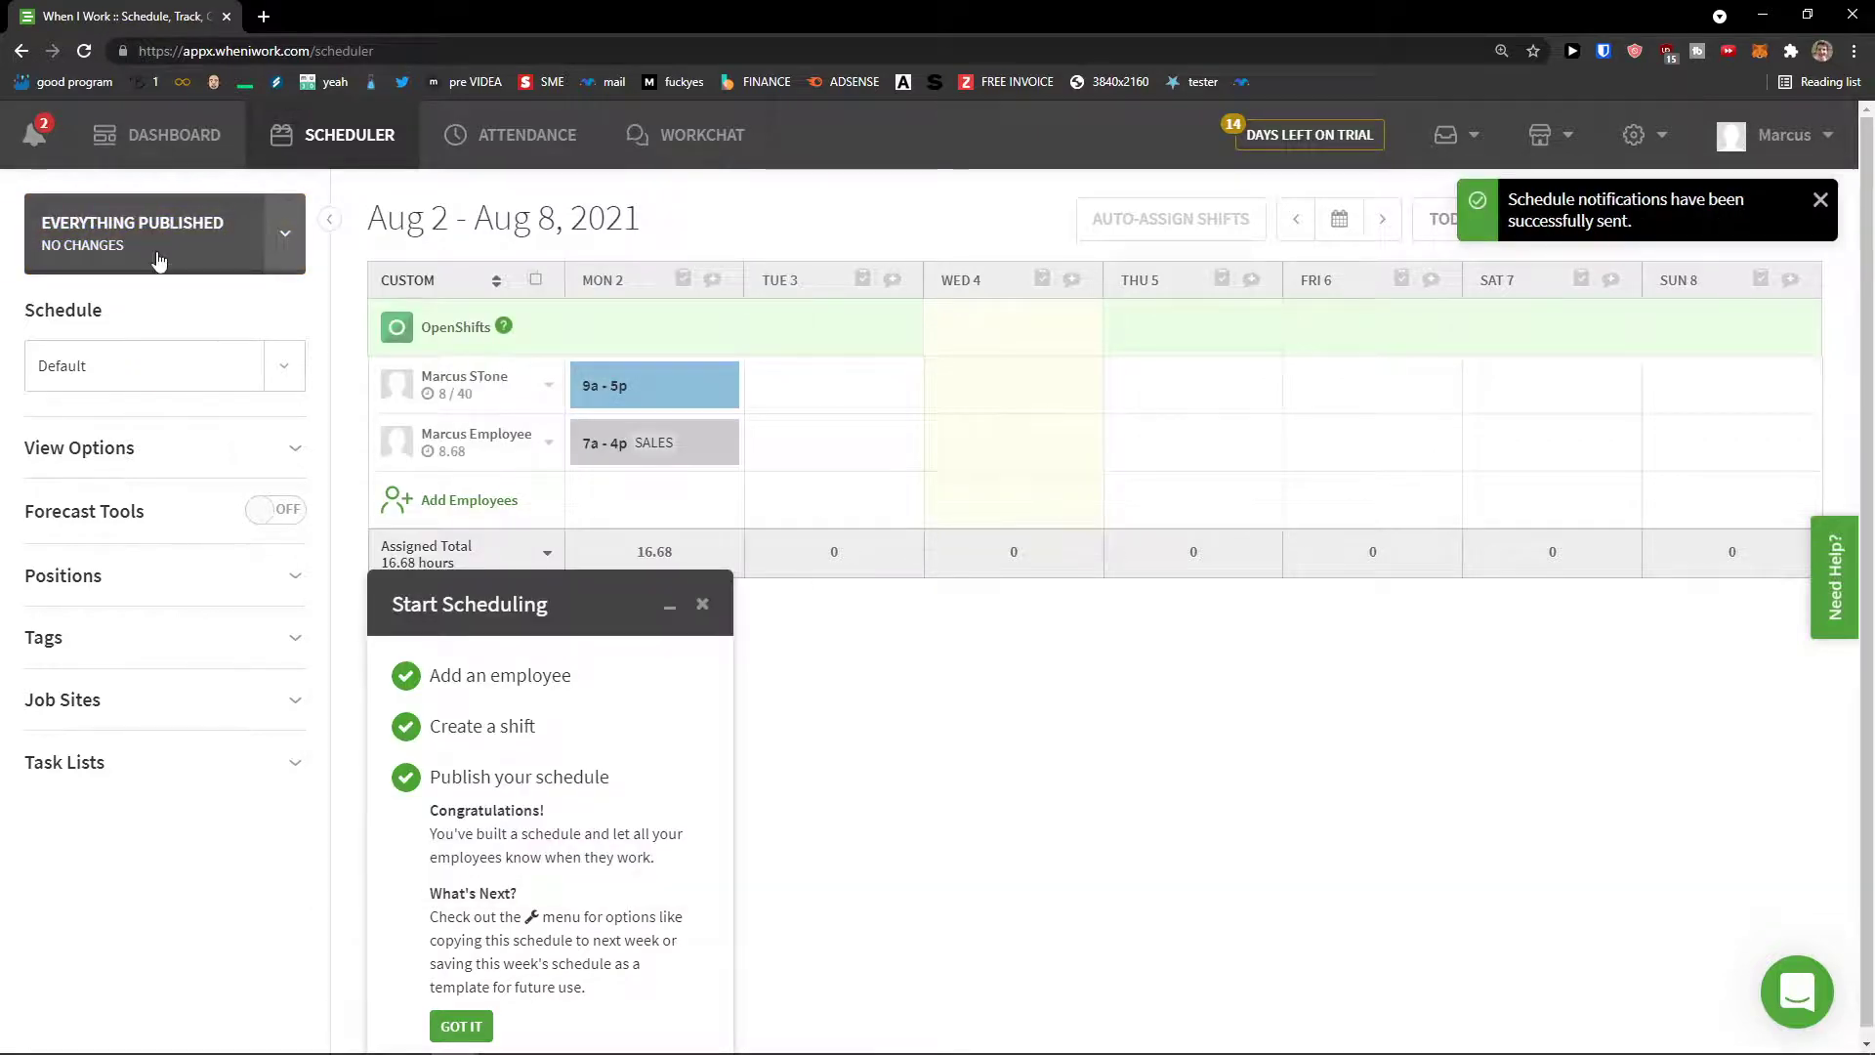
{"action": "left_click", "coordinate": [703, 605]}
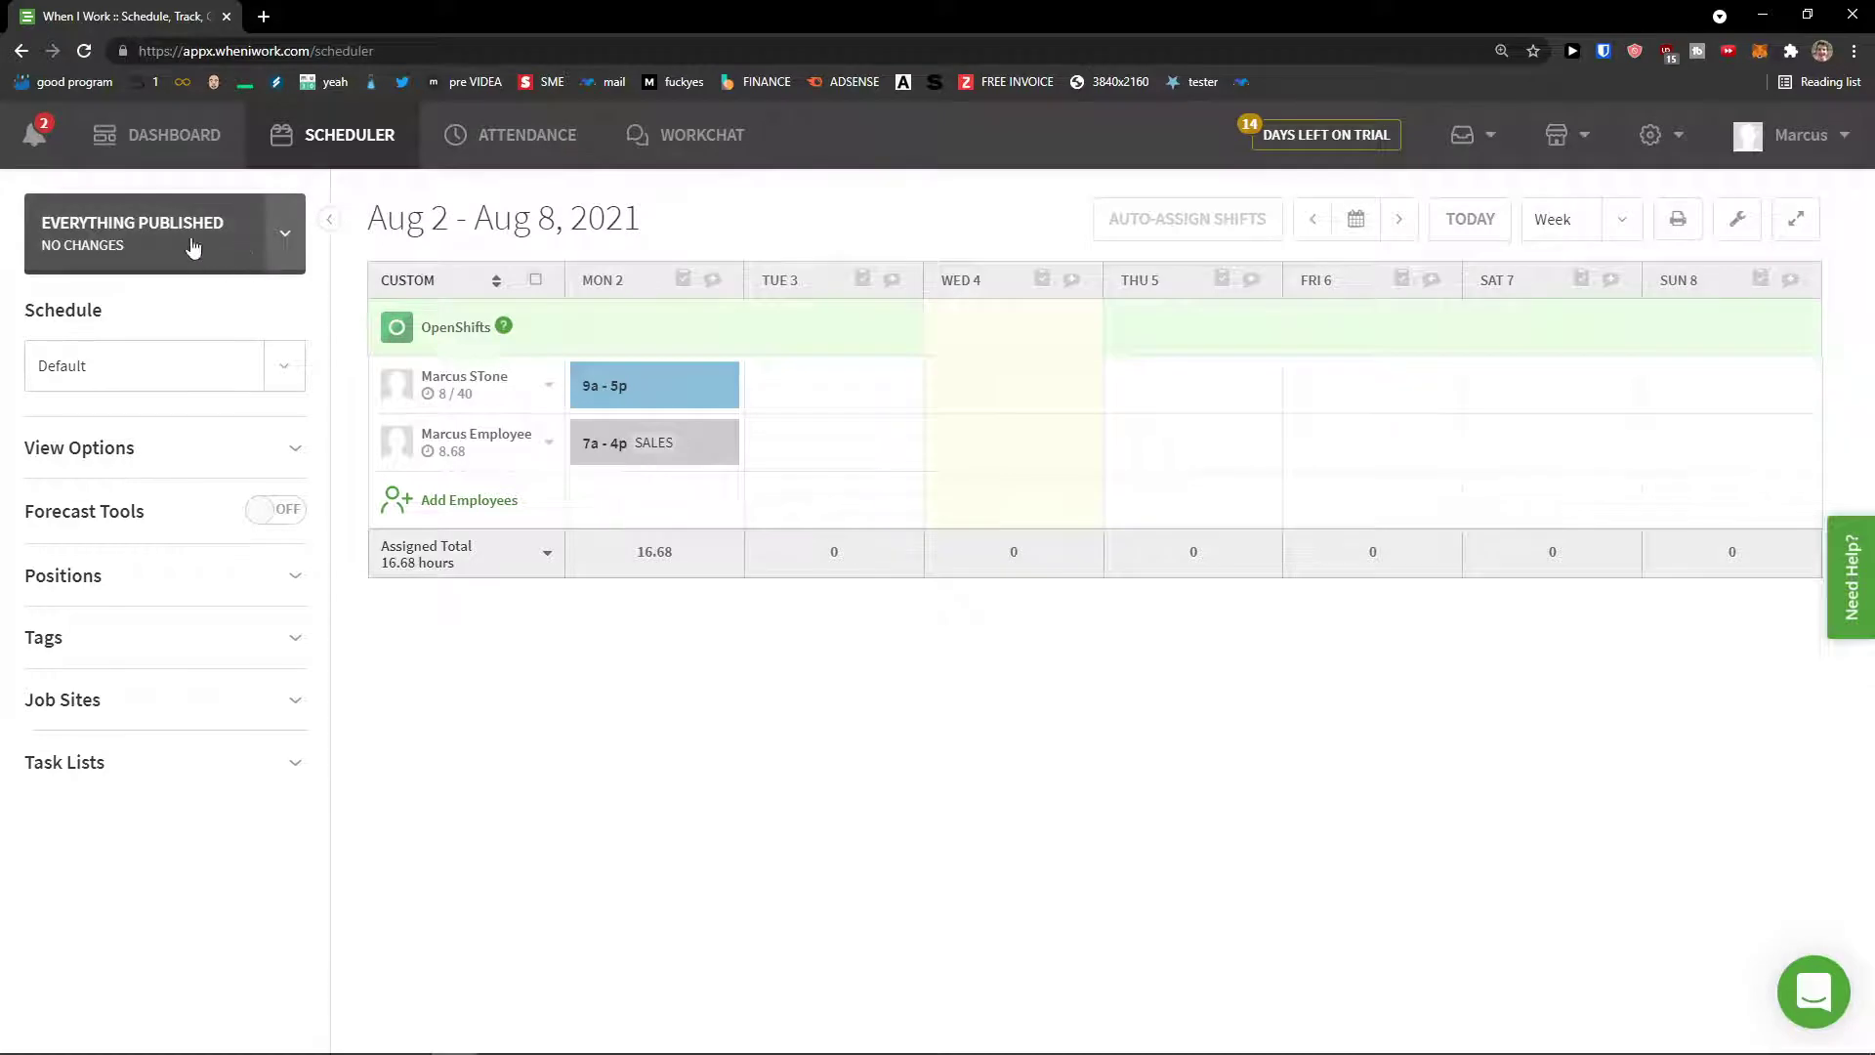
{"action": "left_click", "coordinate": [272, 242]}
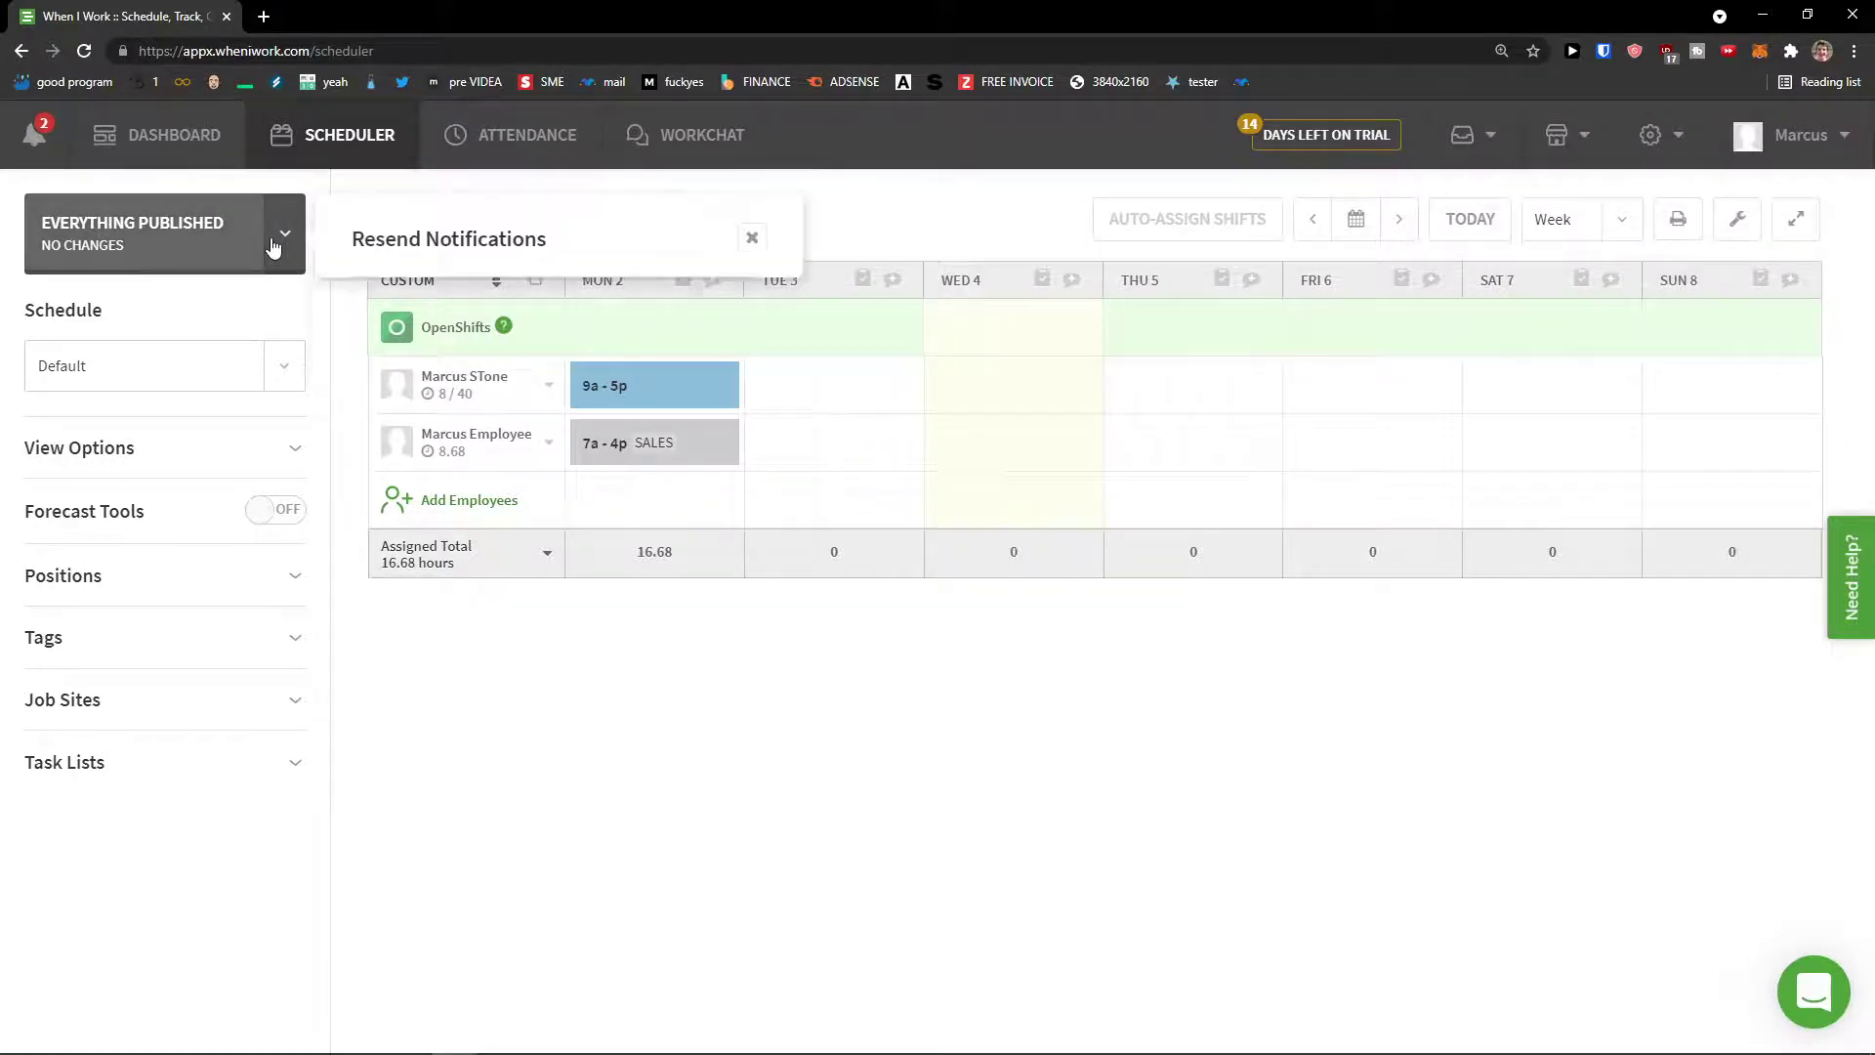
{"action": "left_click", "coordinate": [431, 341]}
{"action": "left_click", "coordinate": [431, 341]}
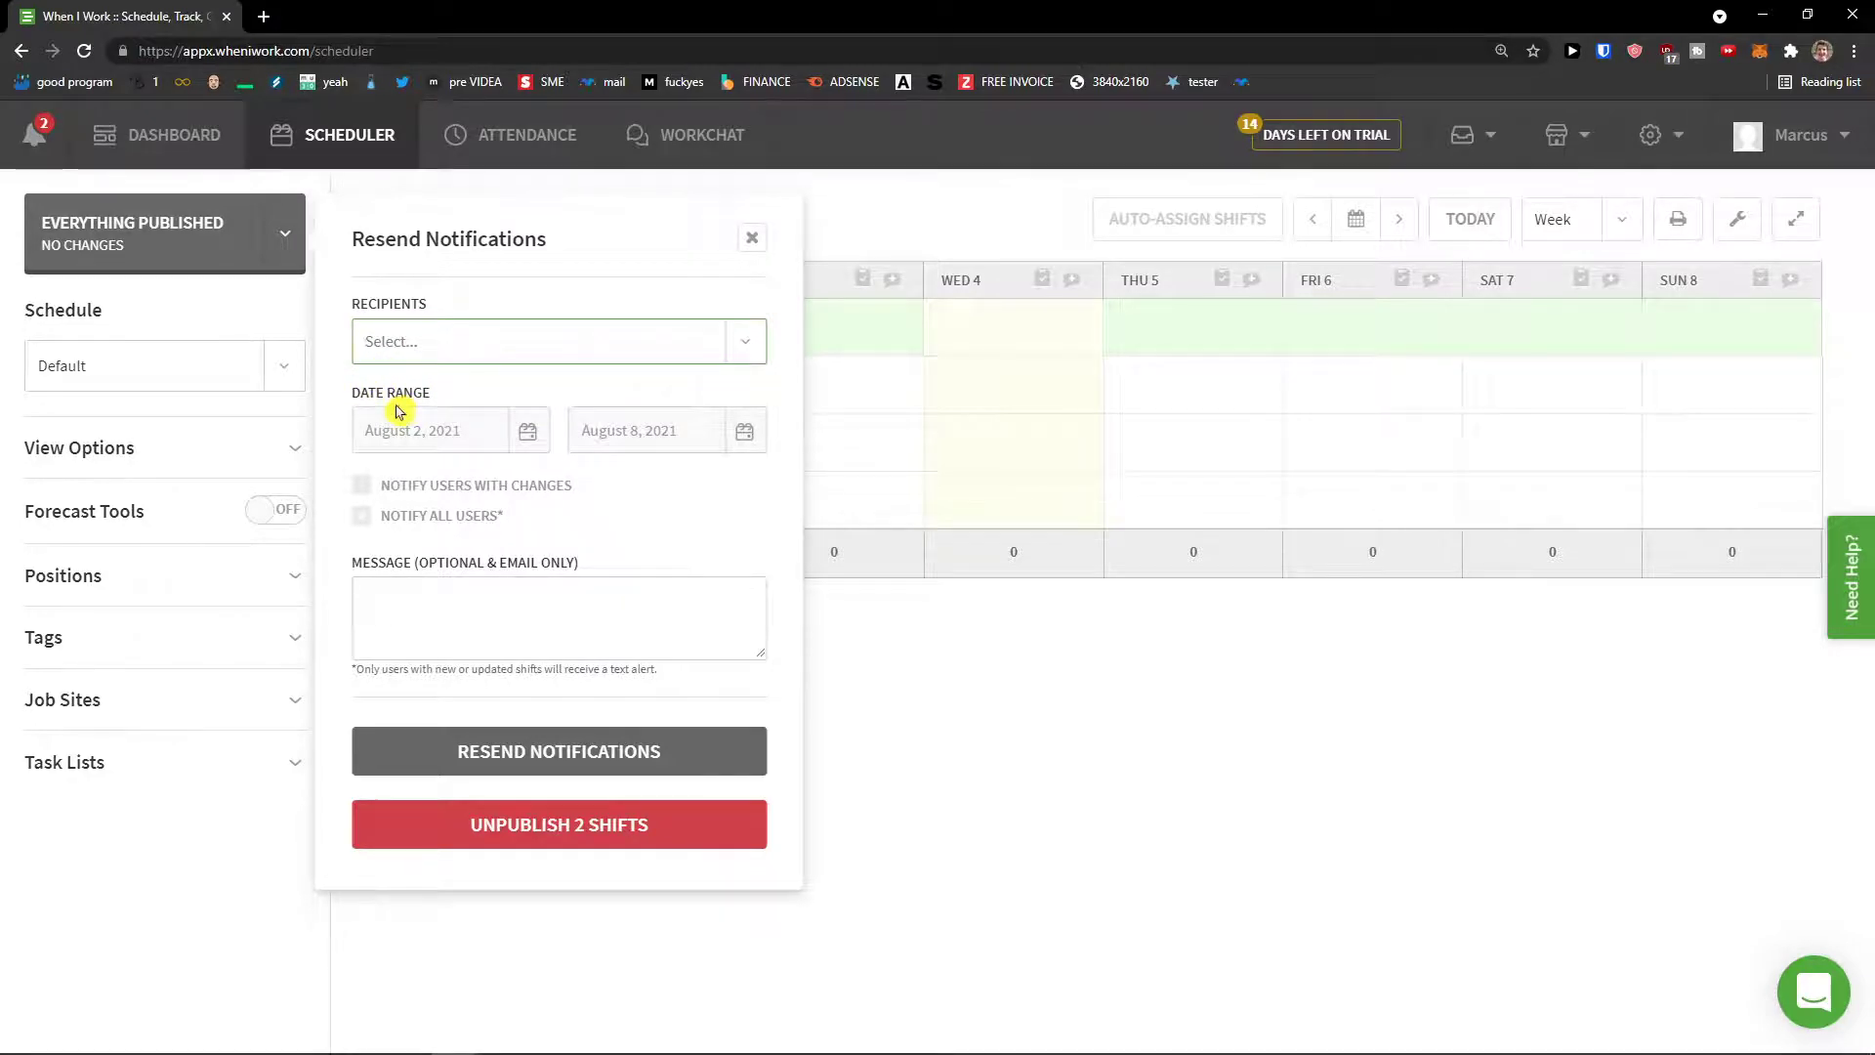
{"action": "left_click", "coordinate": [417, 350]}
{"action": "left_click", "coordinate": [417, 351]}
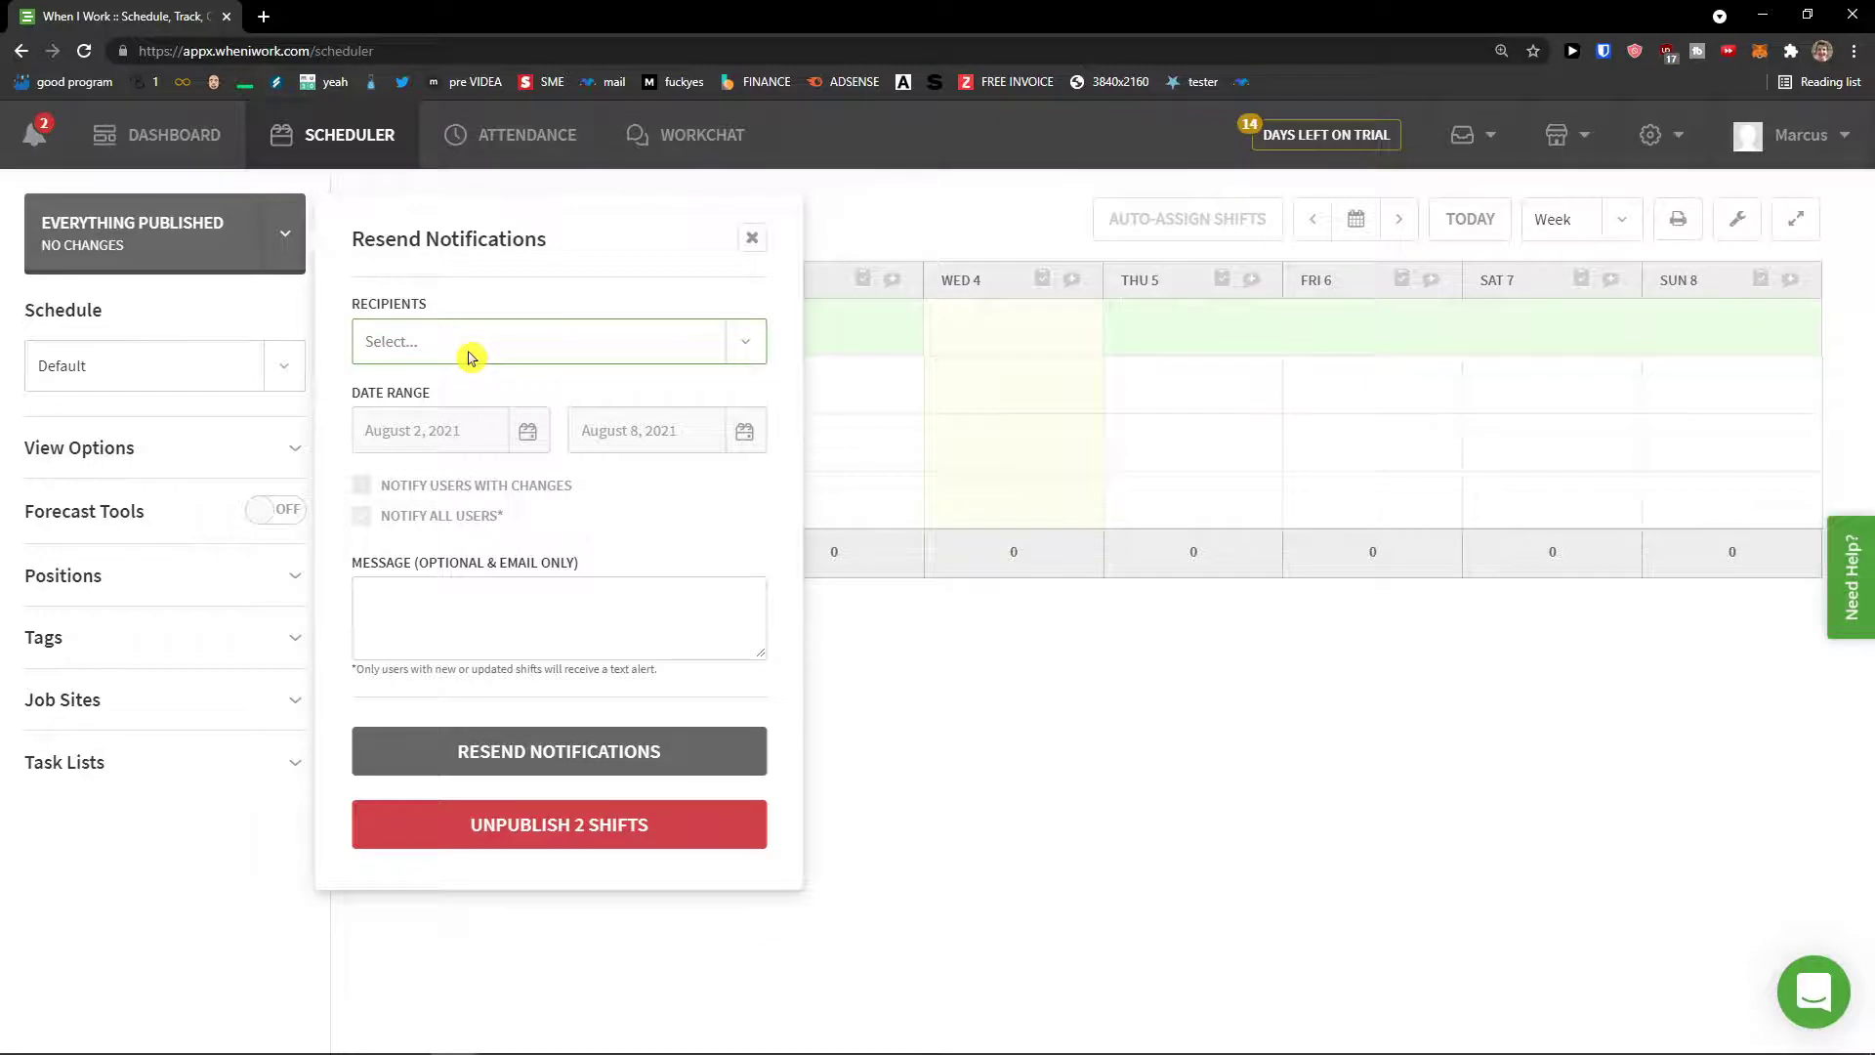
{"action": "left_click", "coordinate": [631, 341]}
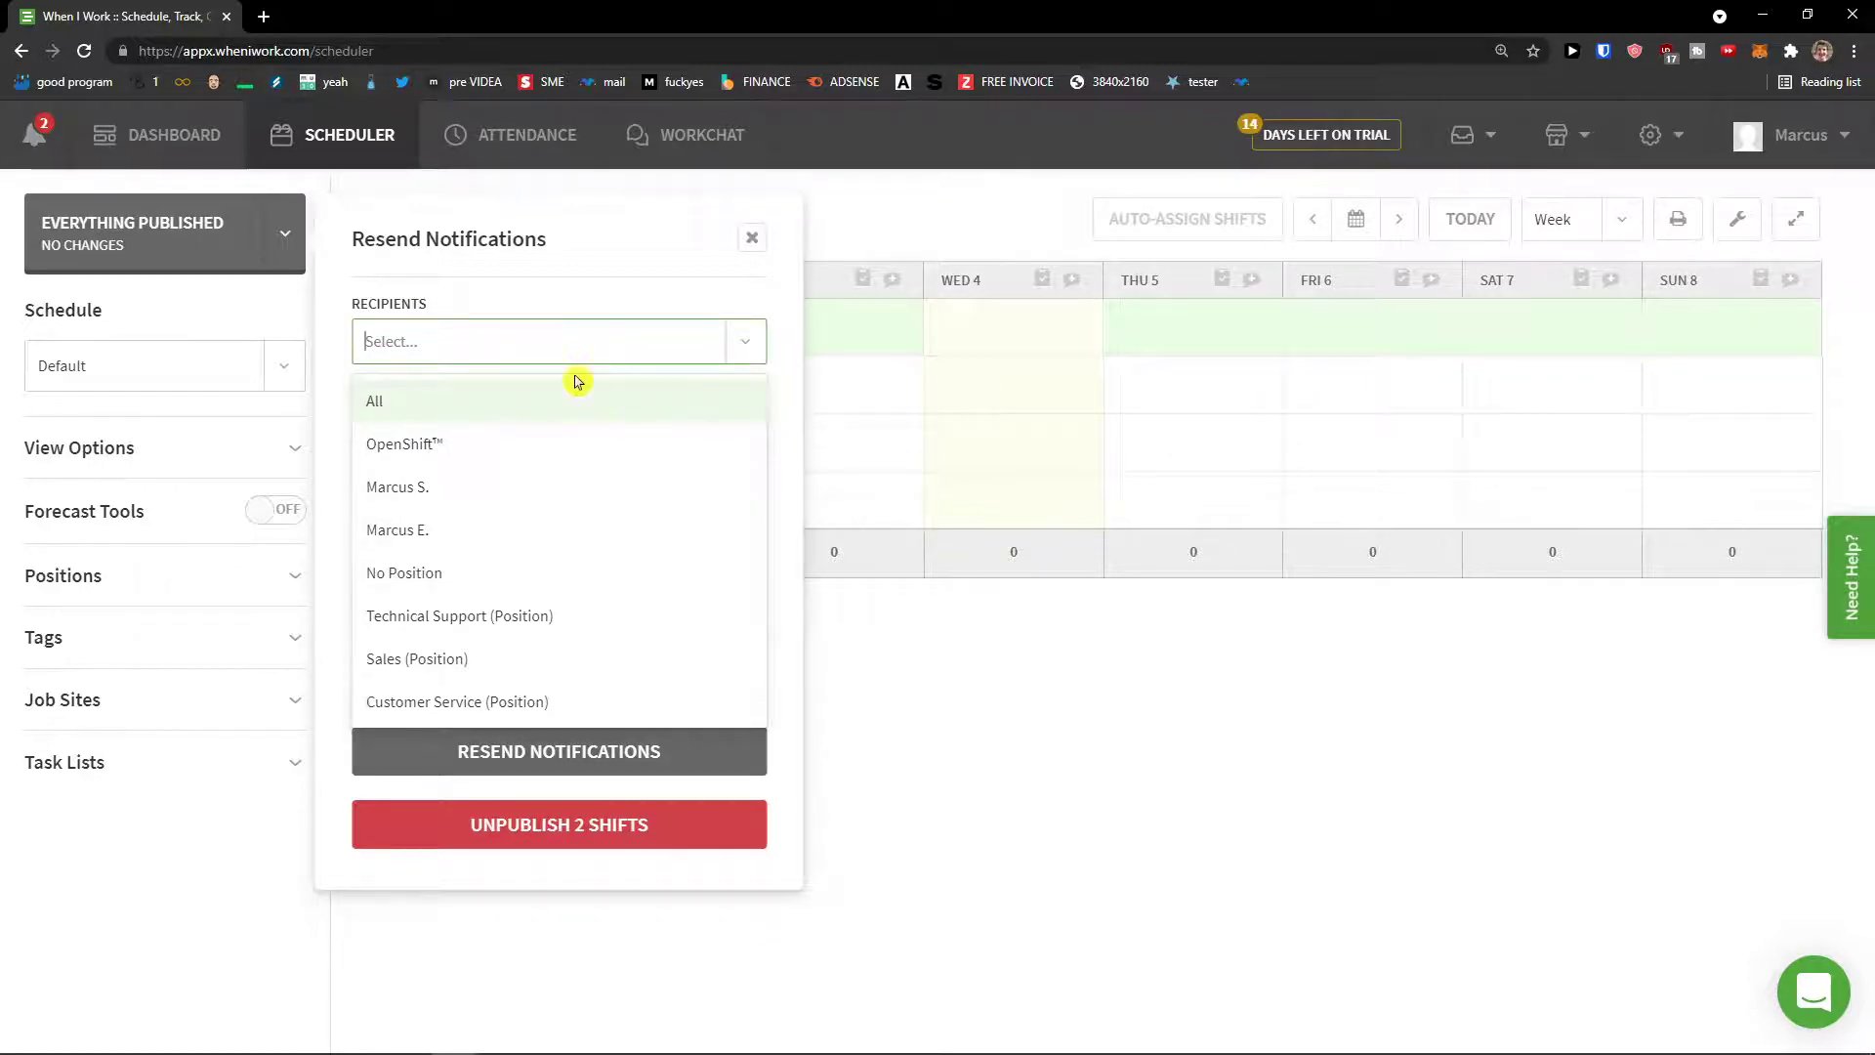
{"action": "left_click", "coordinate": [495, 625]}
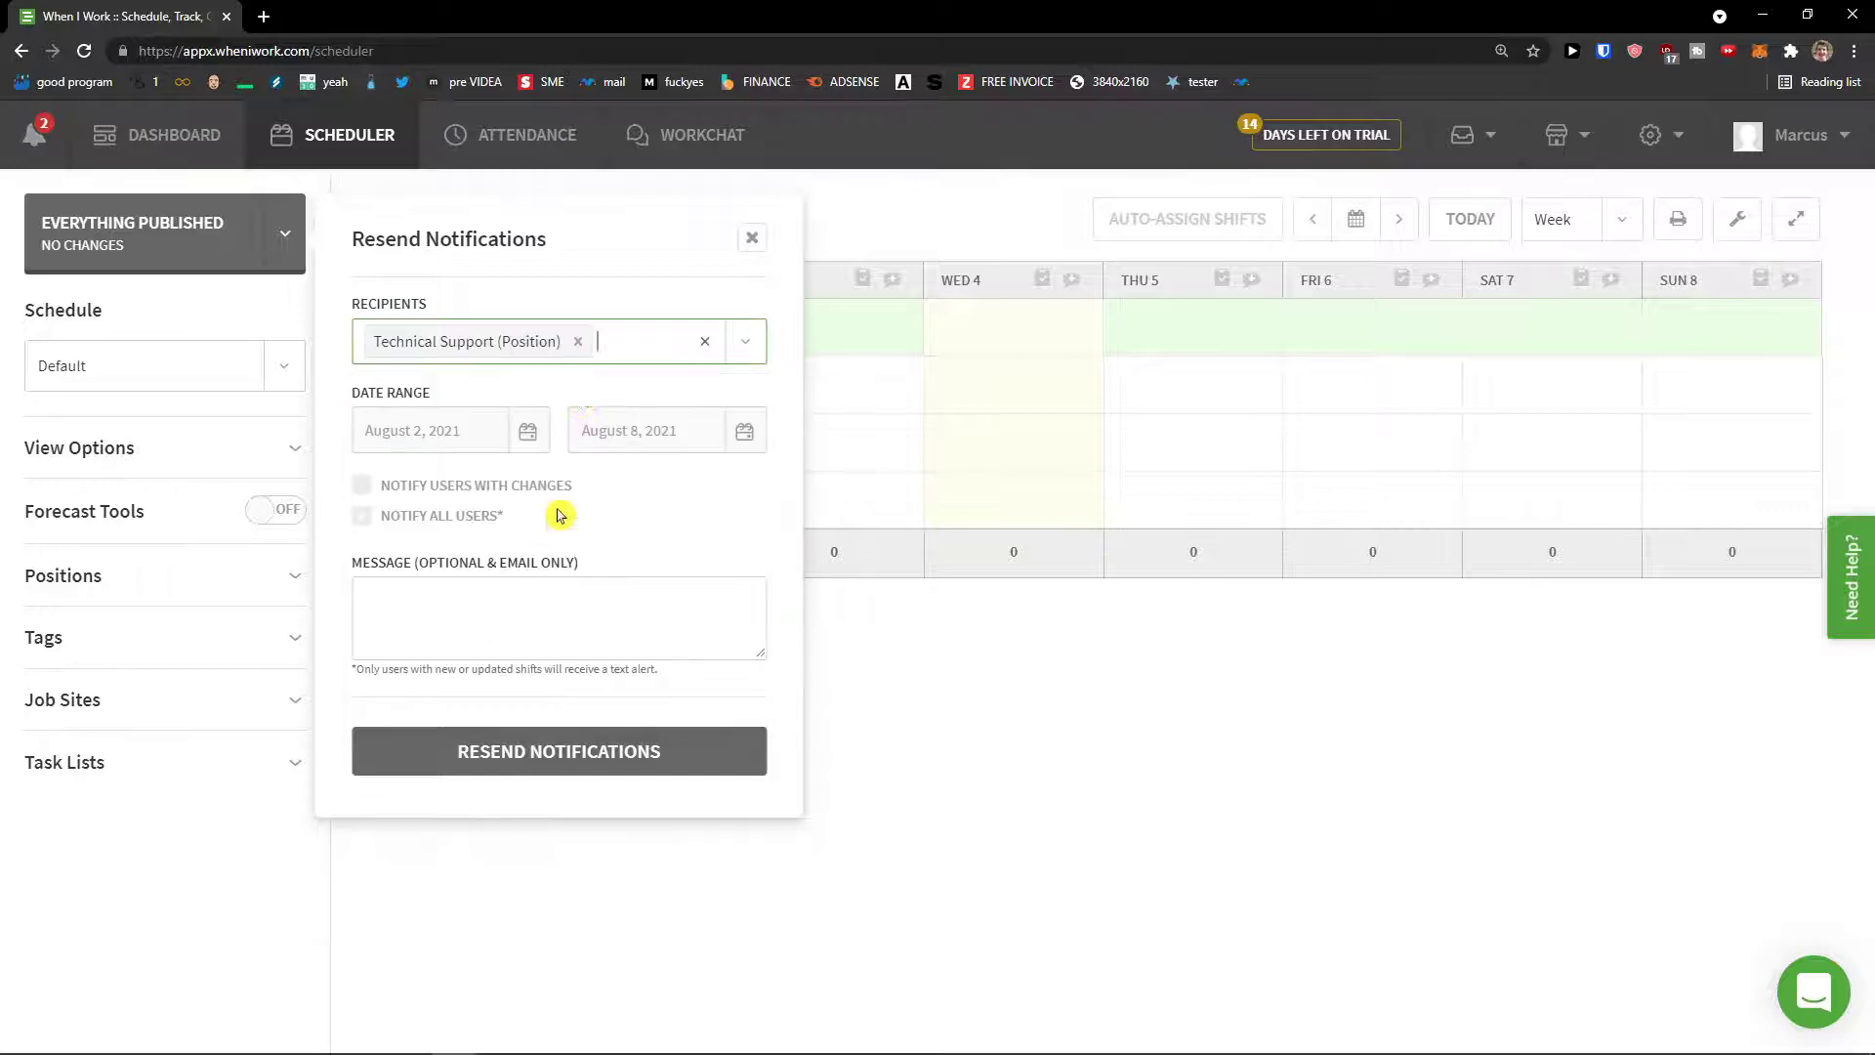
{"action": "left_click", "coordinate": [744, 349]}
{"action": "left_click", "coordinate": [485, 608]}
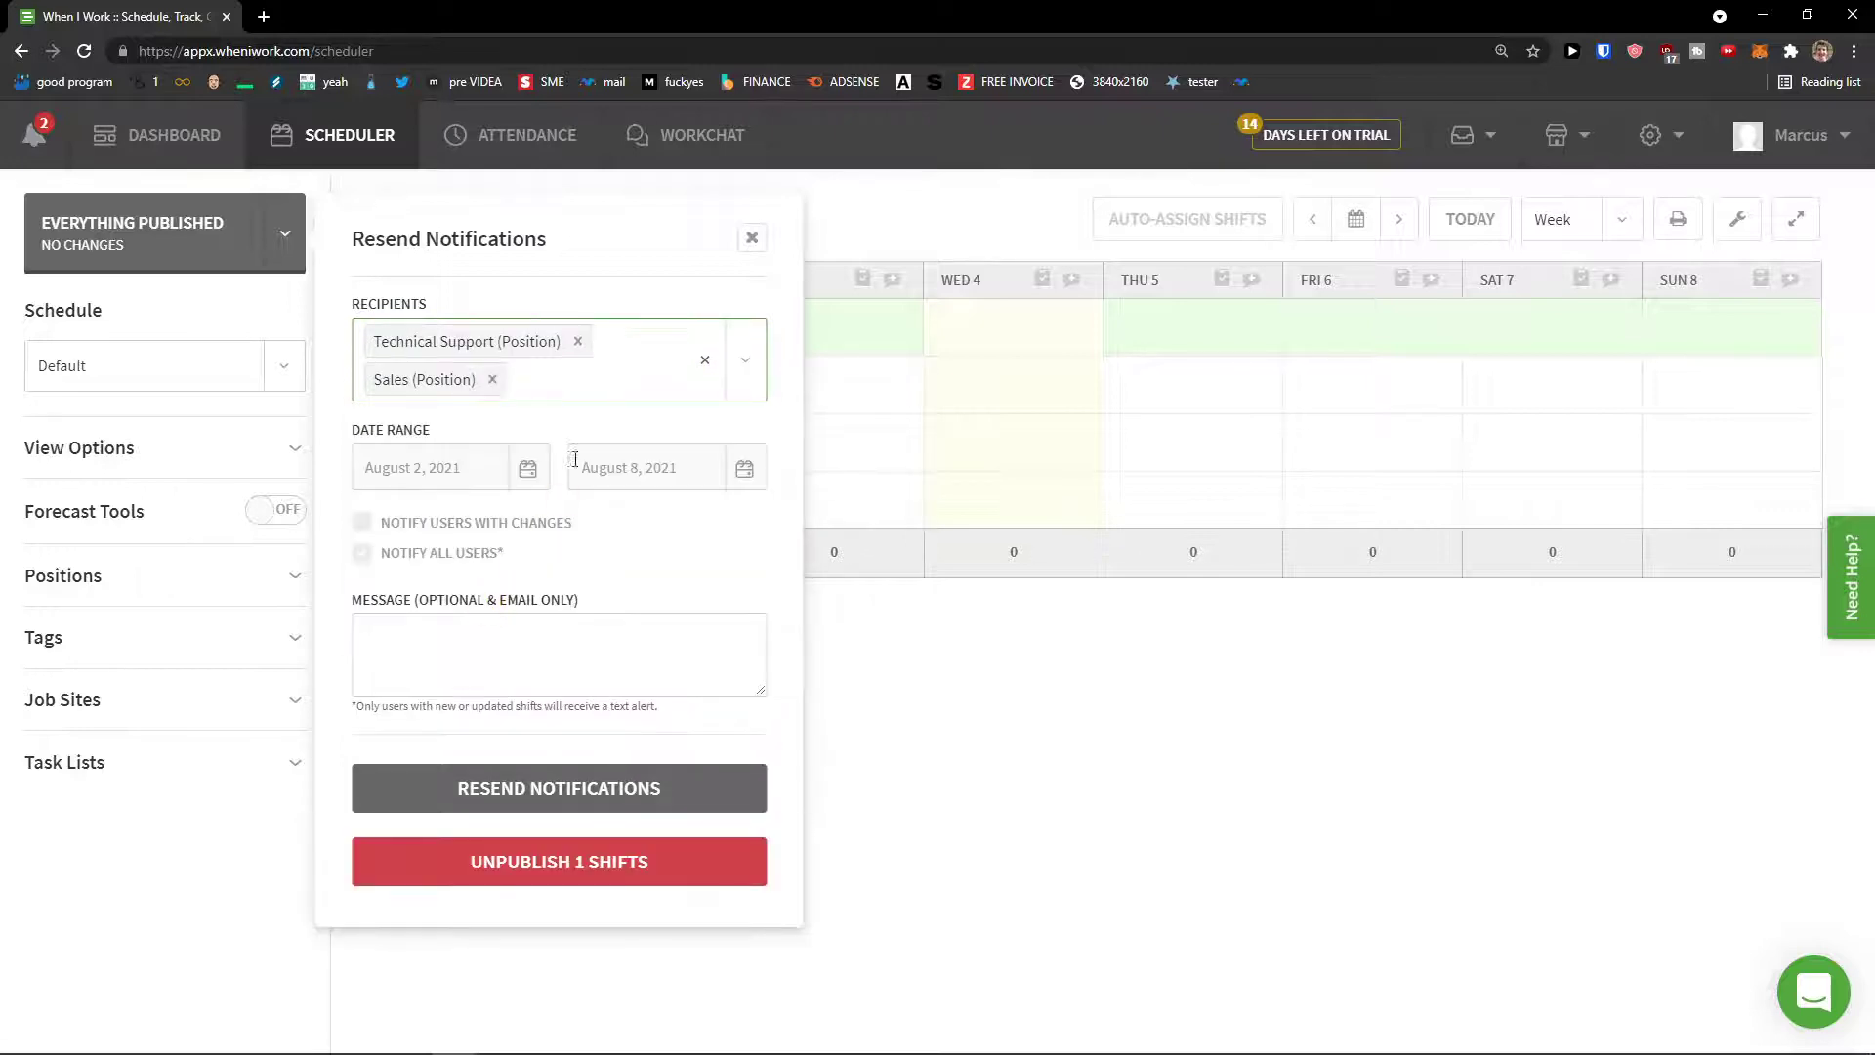
{"action": "left_click", "coordinate": [545, 634]}
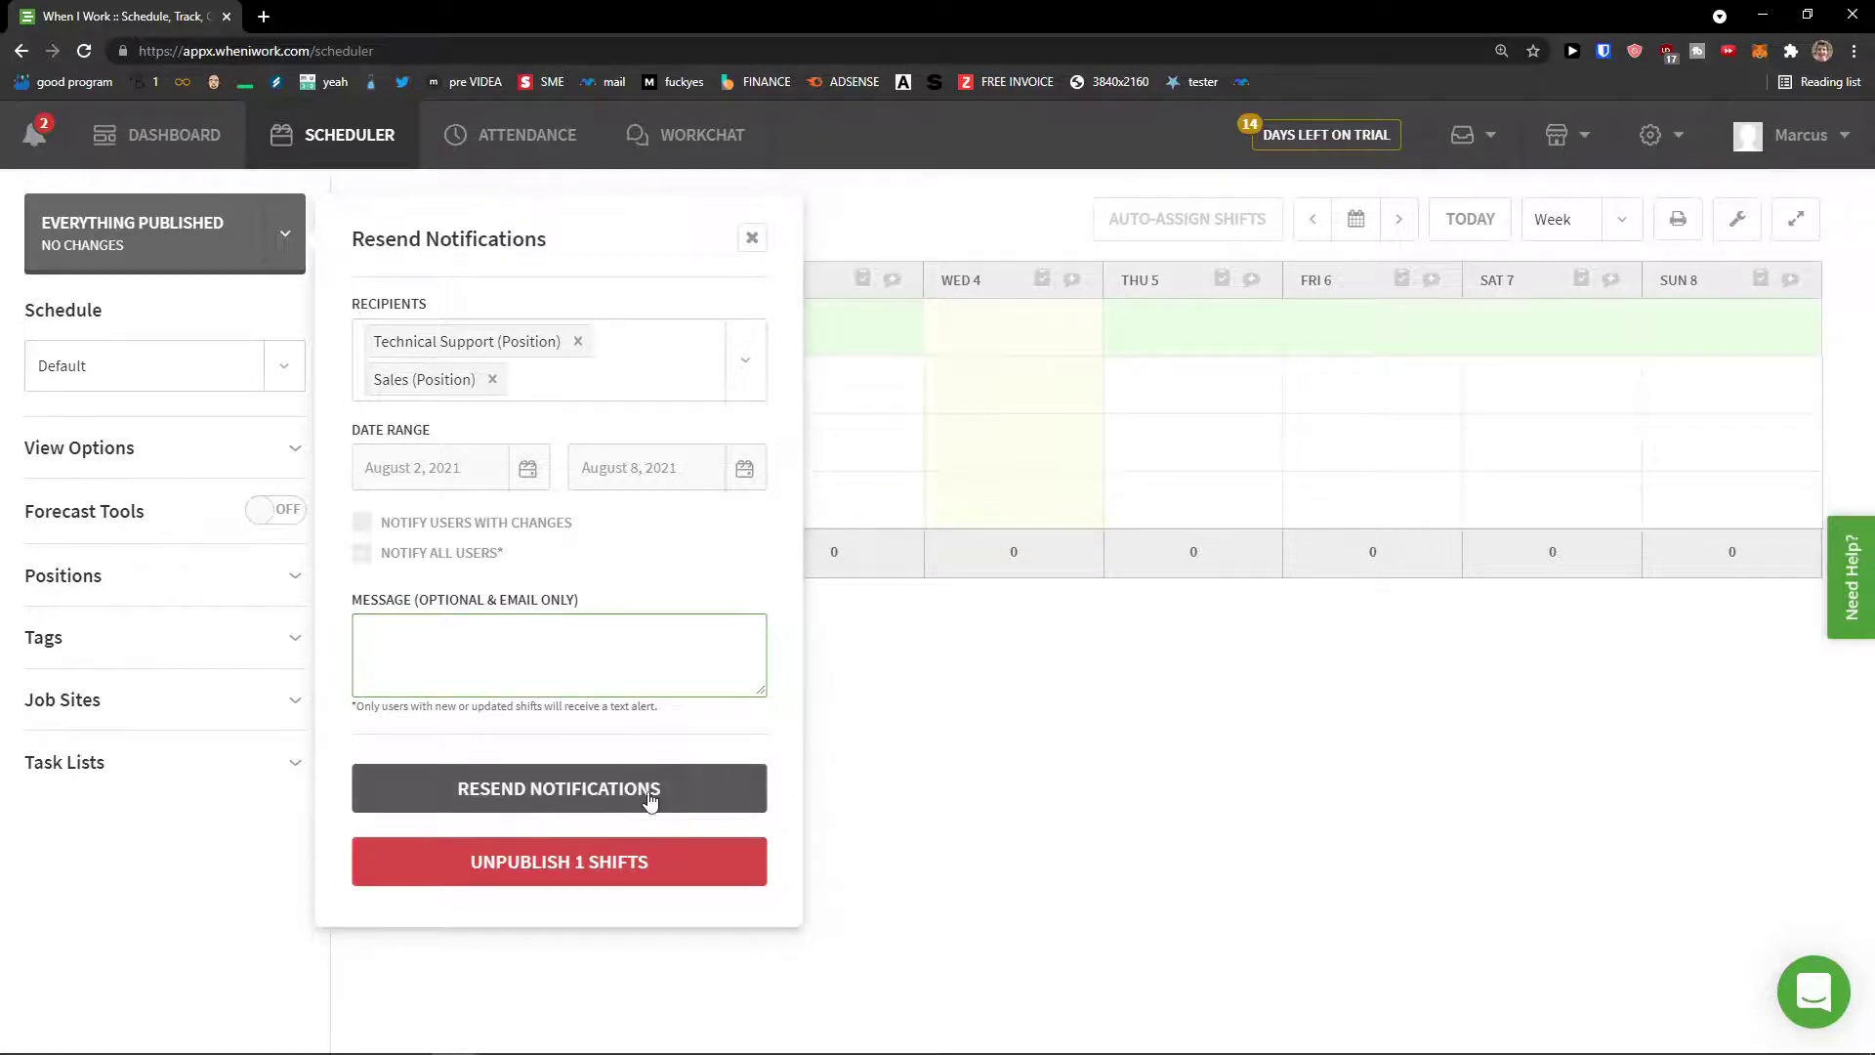
{"action": "left_click", "coordinate": [850, 699]}
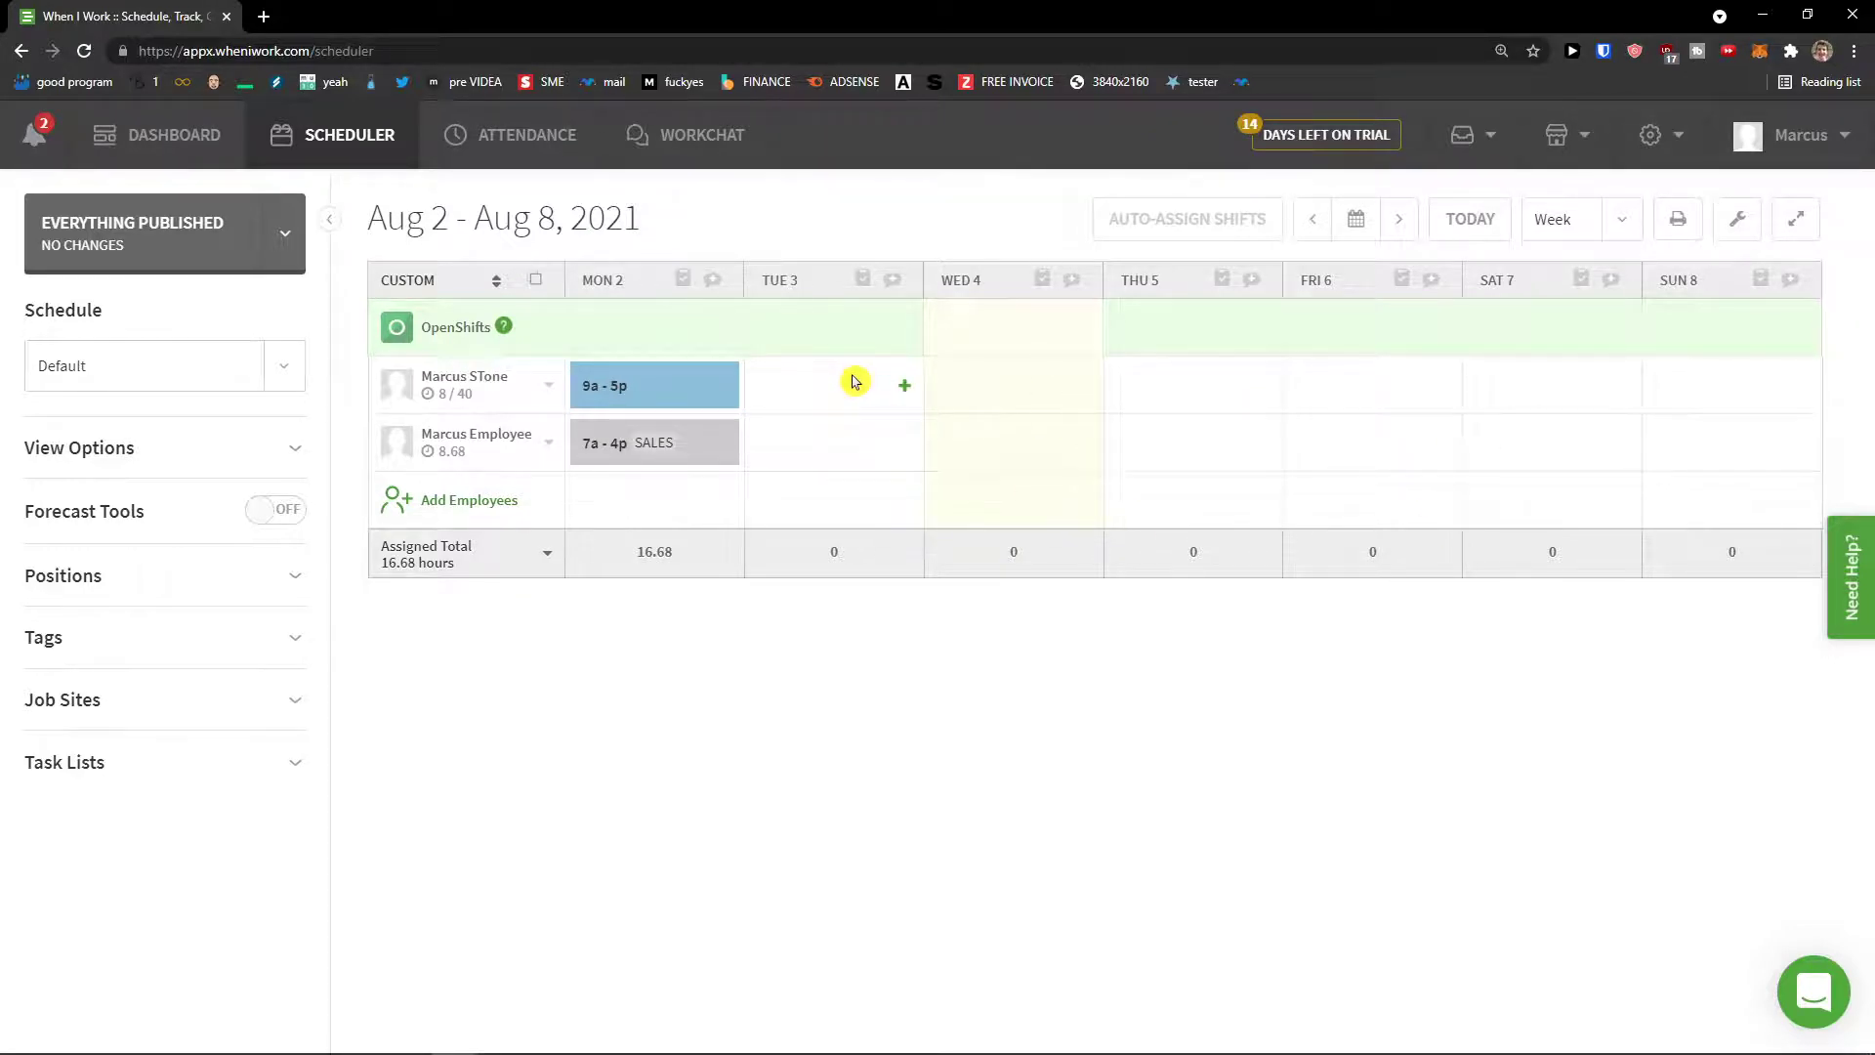
Step: Expand View Options, keeping shifts grouped by Employee and coloured by Shift
{"action": "left_click", "coordinate": [272, 452]}
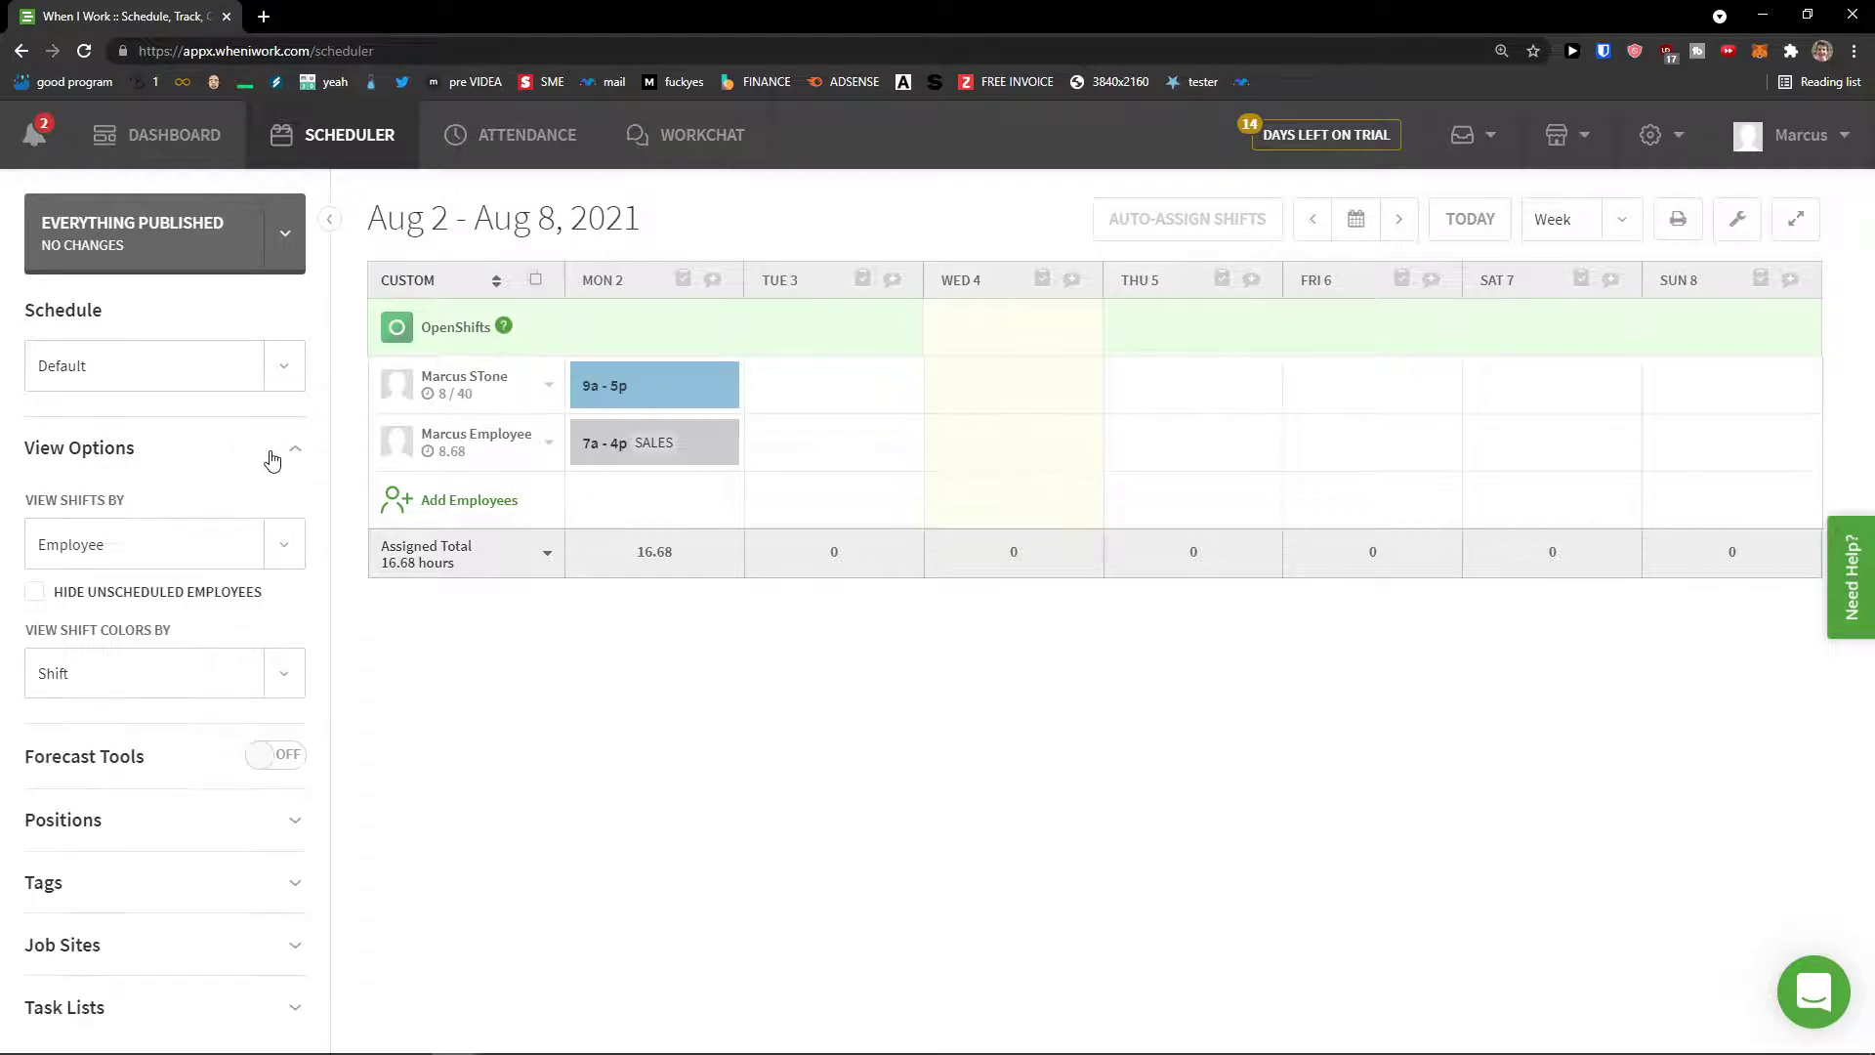
{"action": "left_click", "coordinate": [282, 544]}
{"action": "left_click", "coordinate": [283, 545]}
{"action": "left_click", "coordinate": [285, 547]}
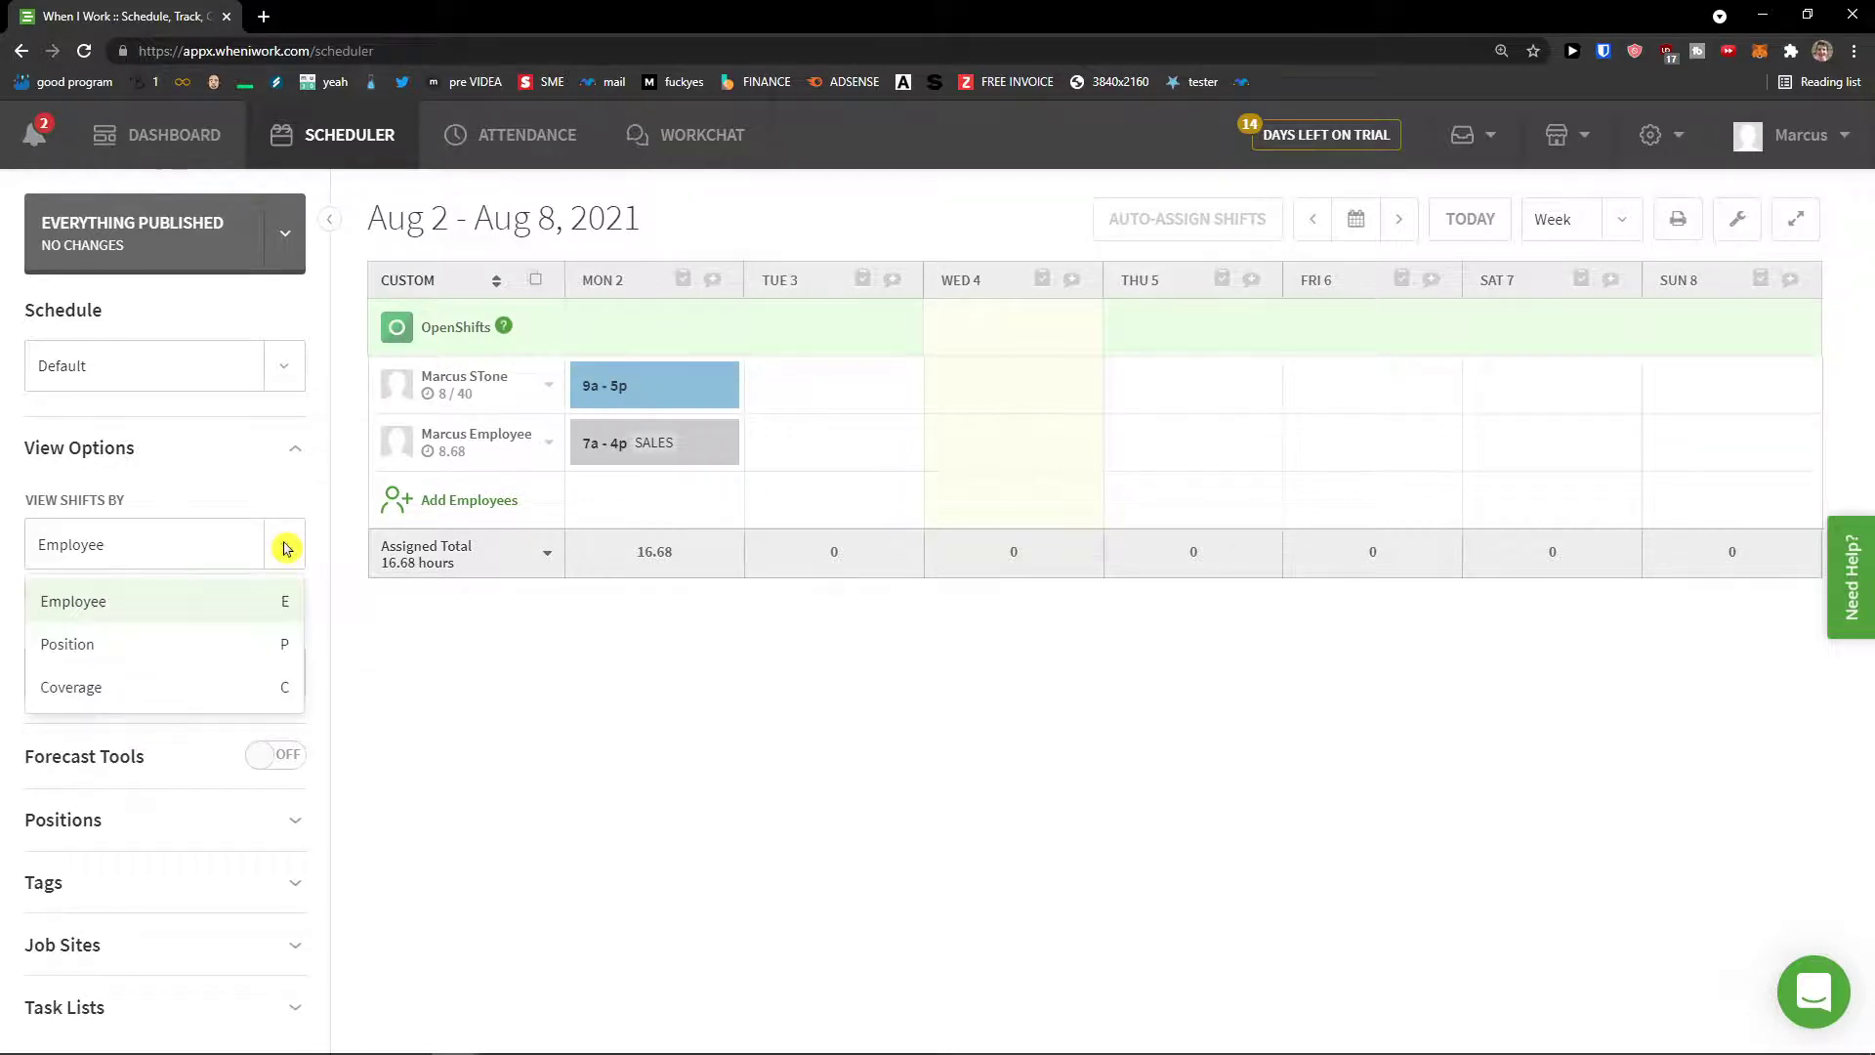
{"action": "left_click", "coordinate": [381, 691]}
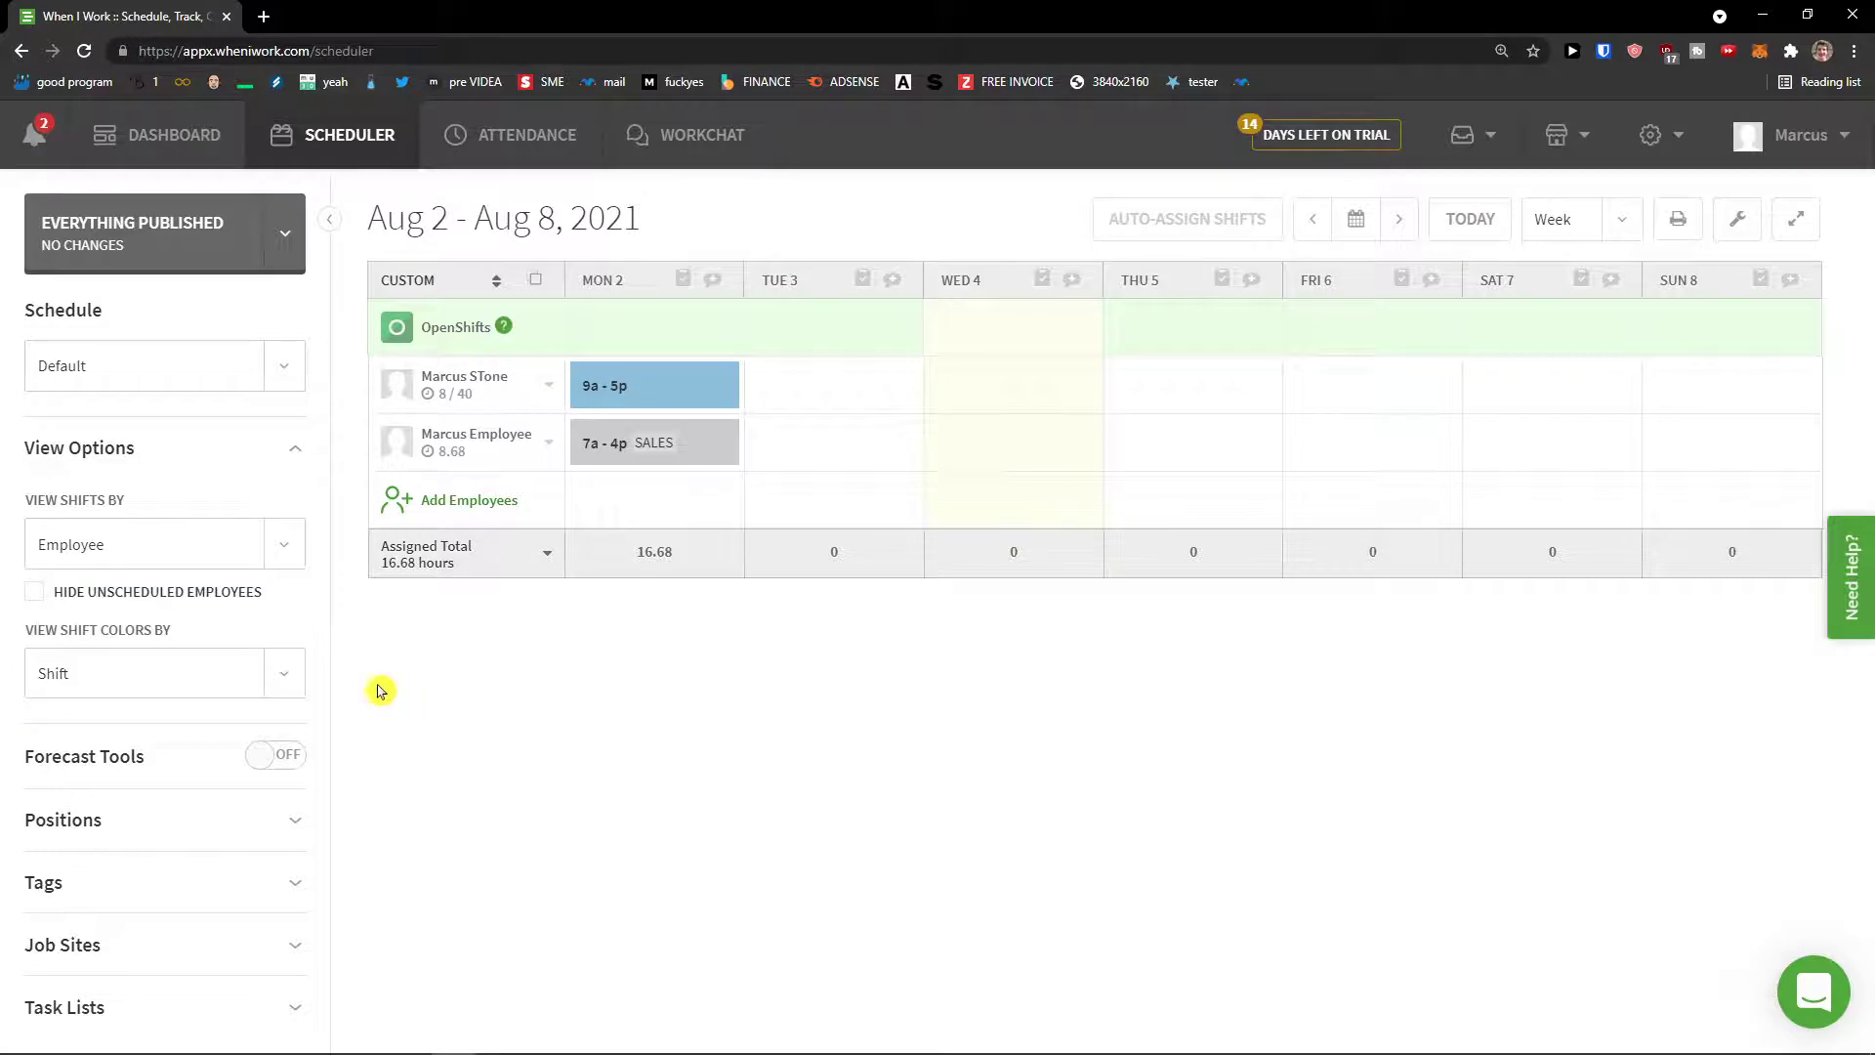
{"action": "left_click", "coordinate": [284, 681]}
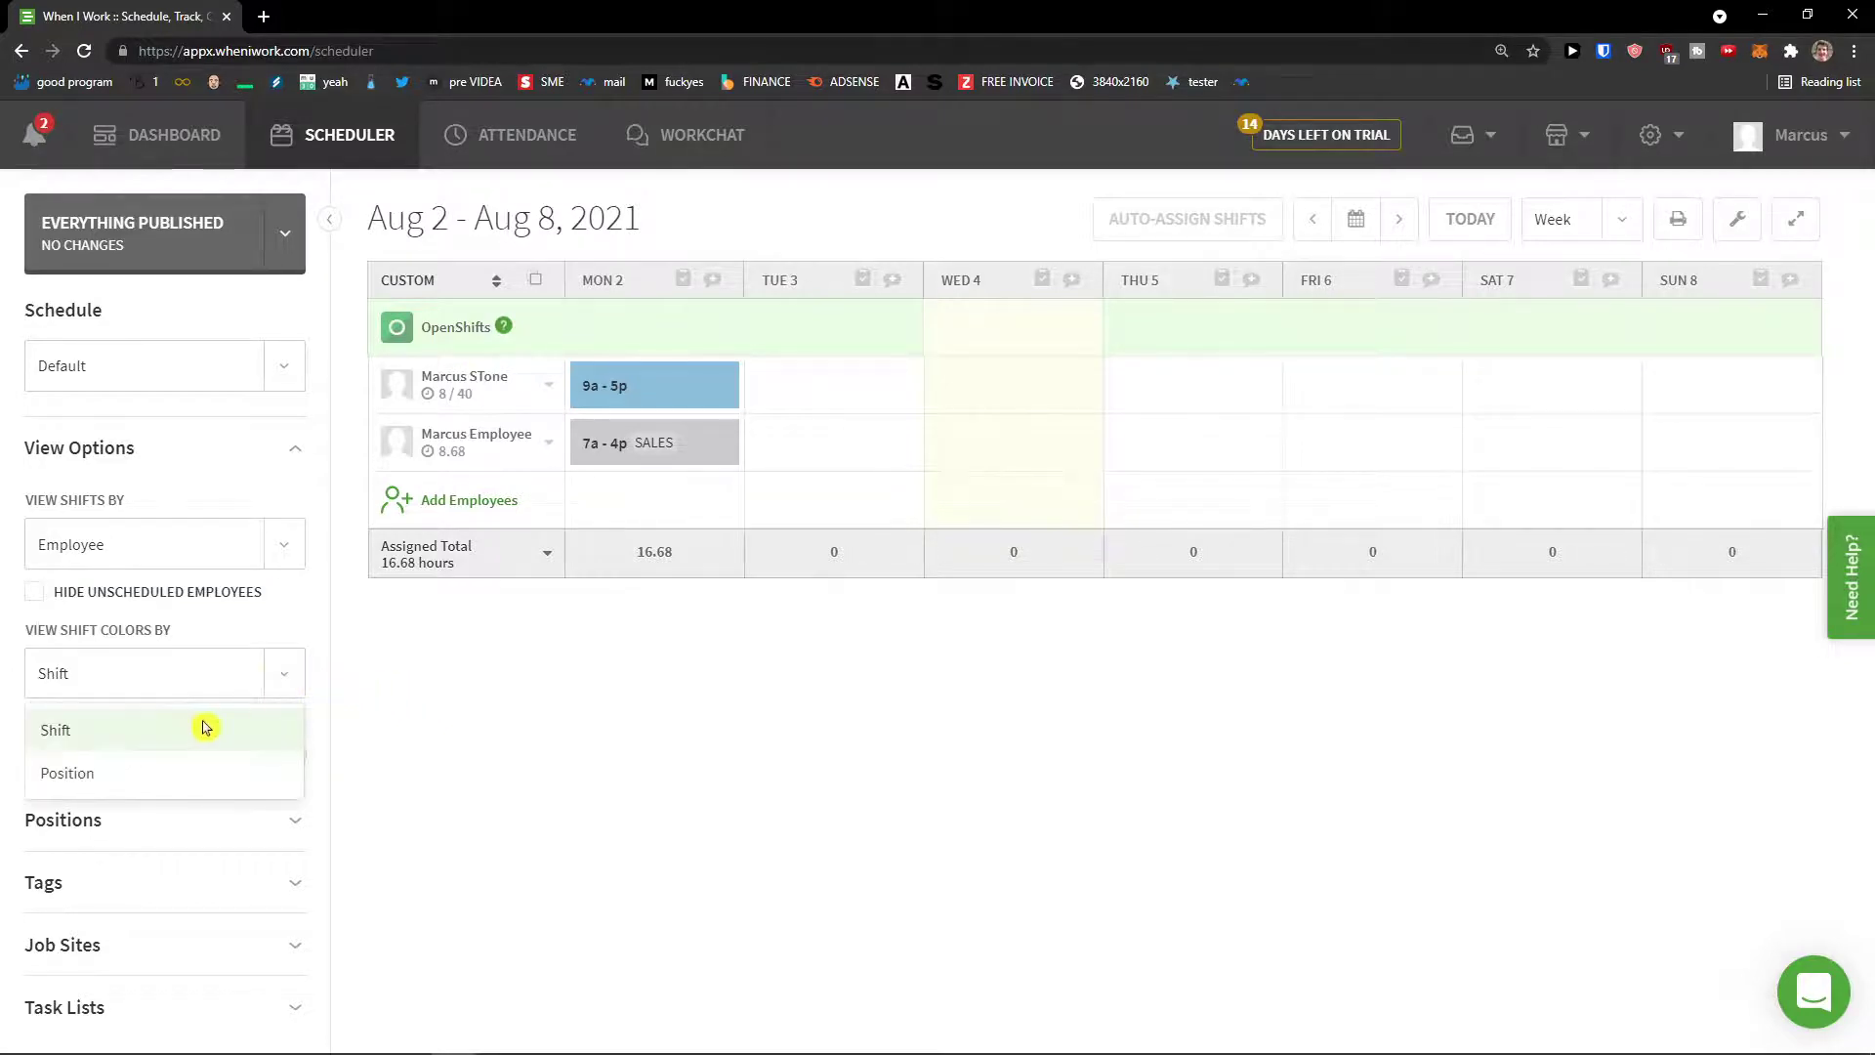
{"action": "left_click", "coordinate": [410, 789]}
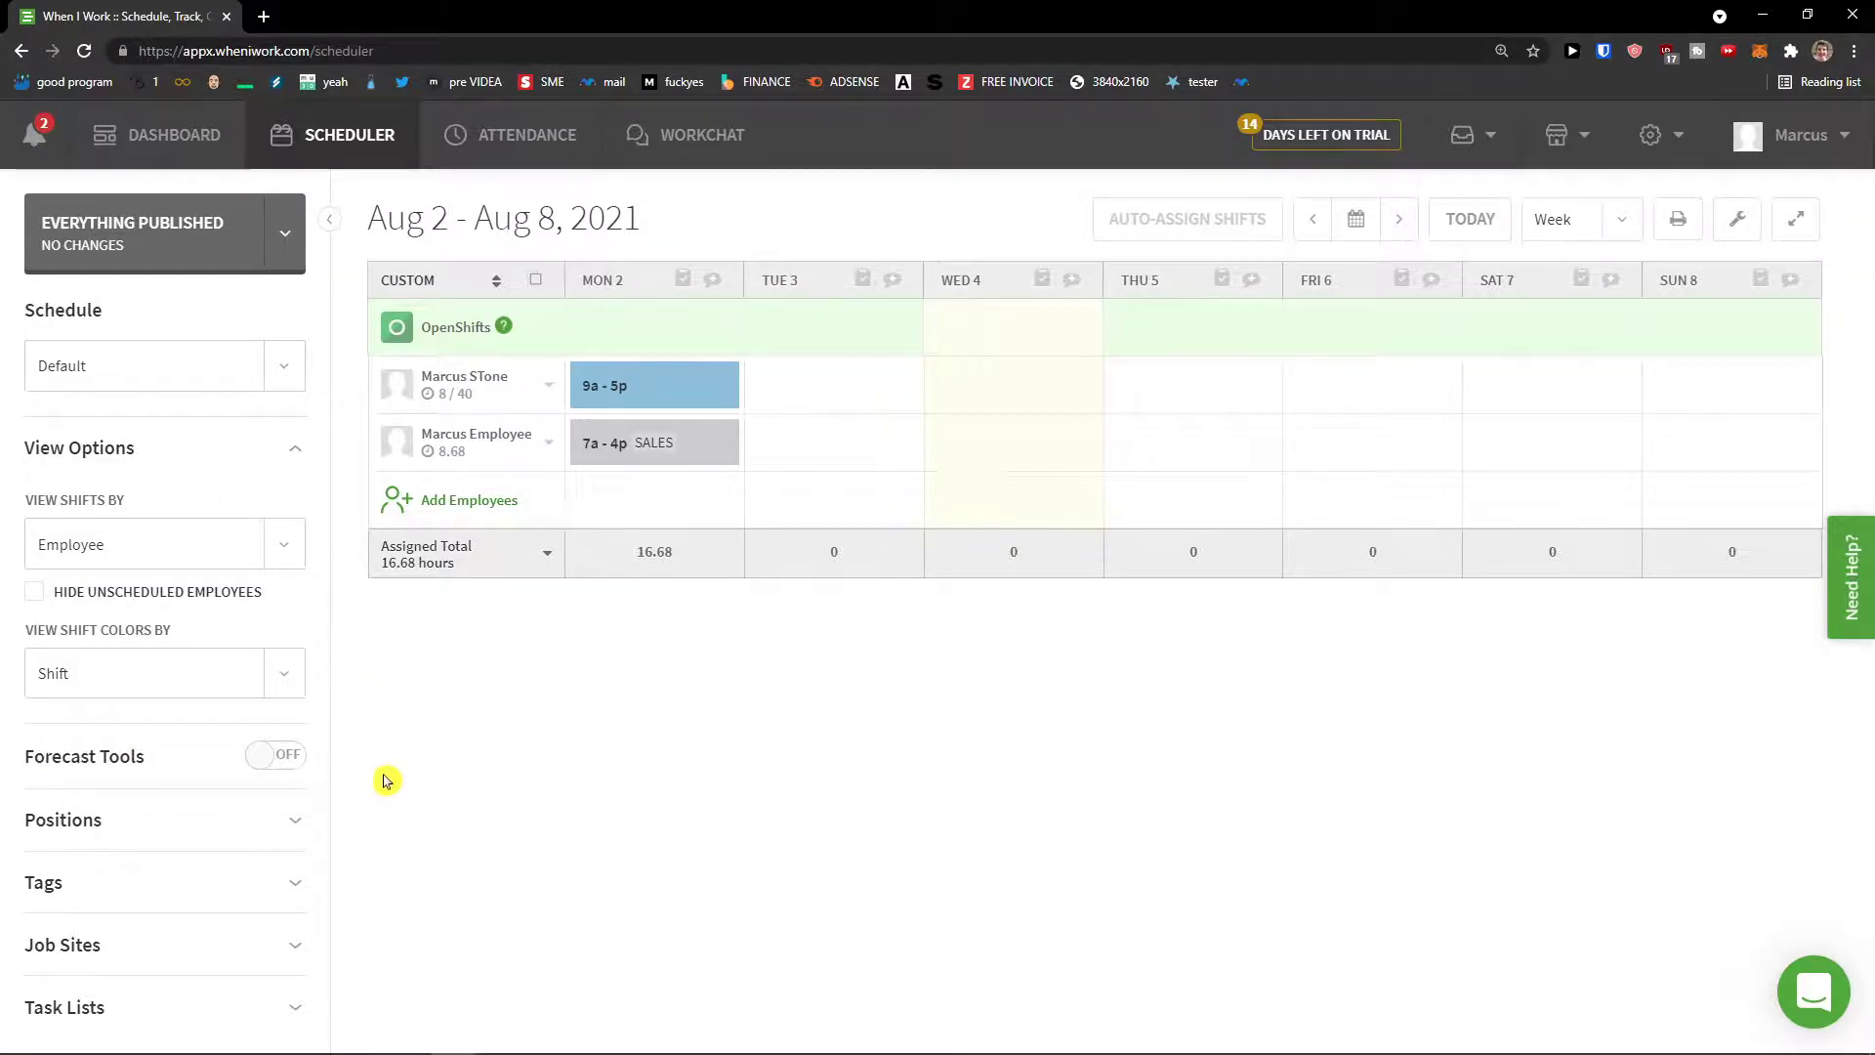
Step: Toggle Forecast Tools on and then back off
{"action": "left_click", "coordinate": [265, 769]}
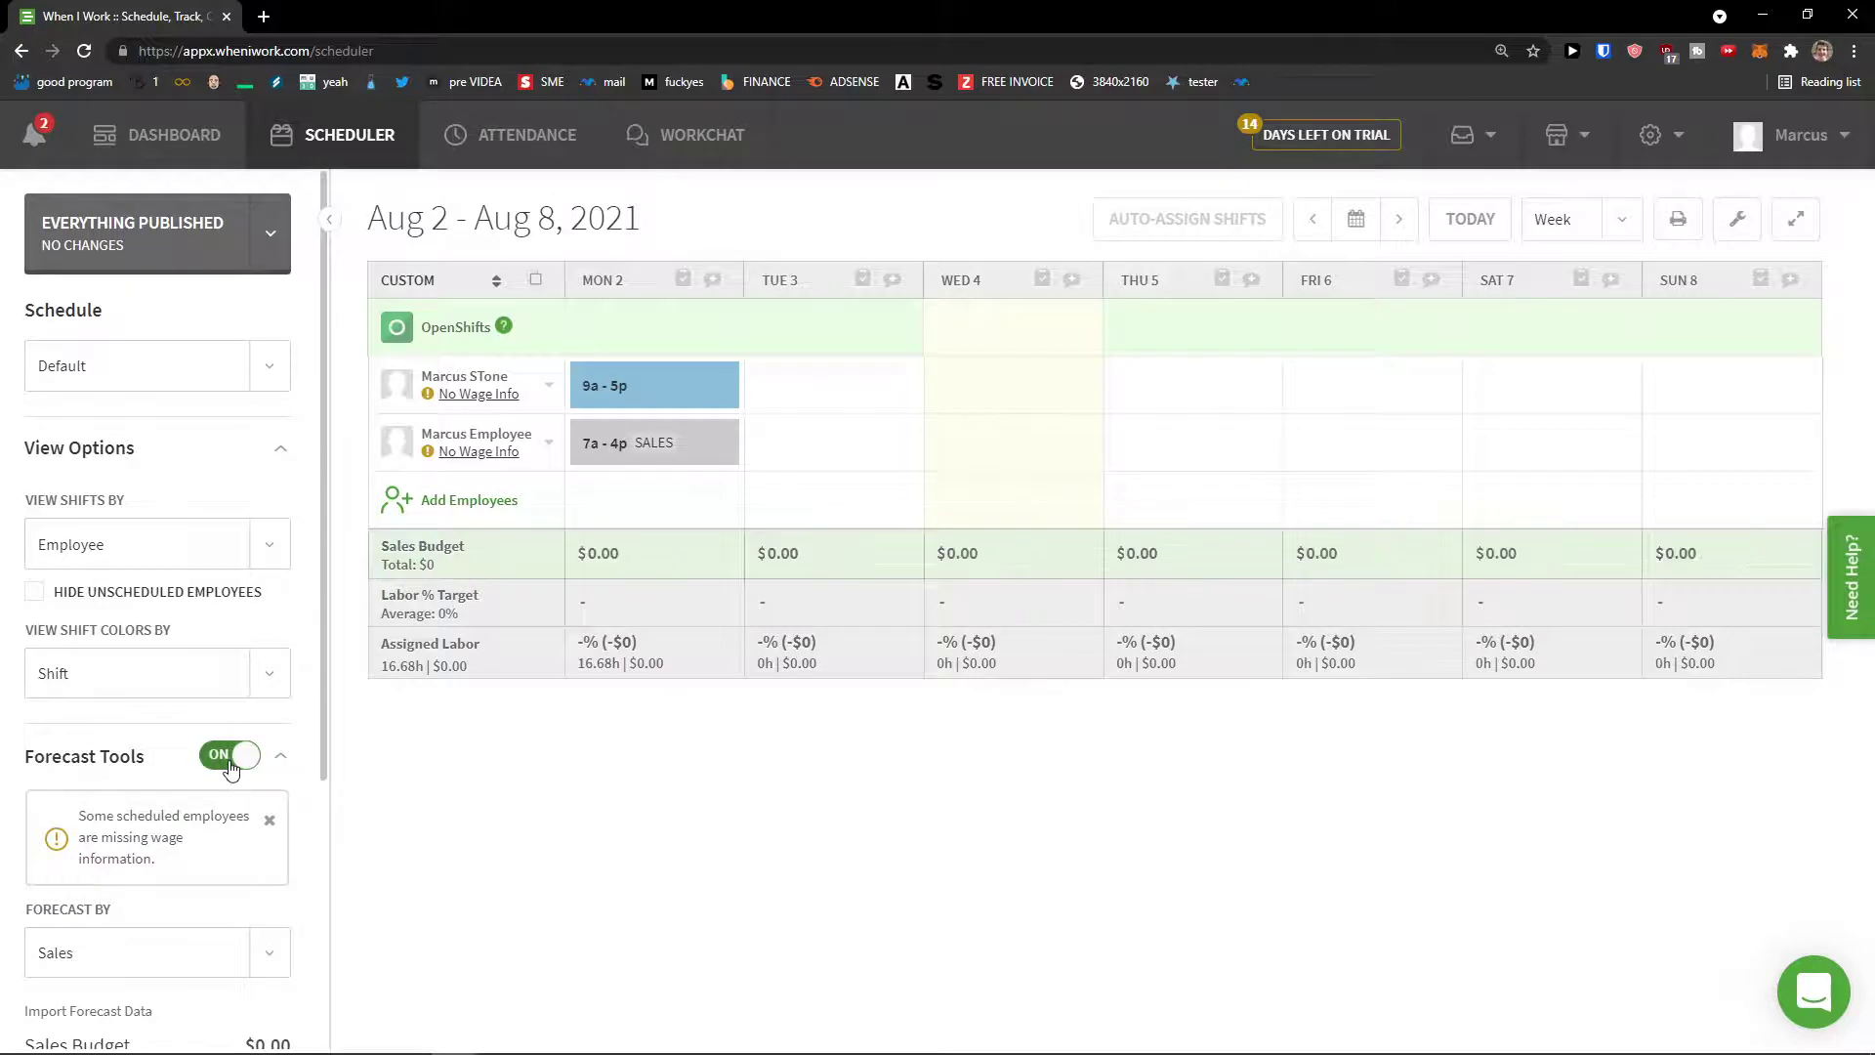
{"action": "scroll", "coordinate": [231, 763], "scroll_direction": "down", "scroll_amount": 3}
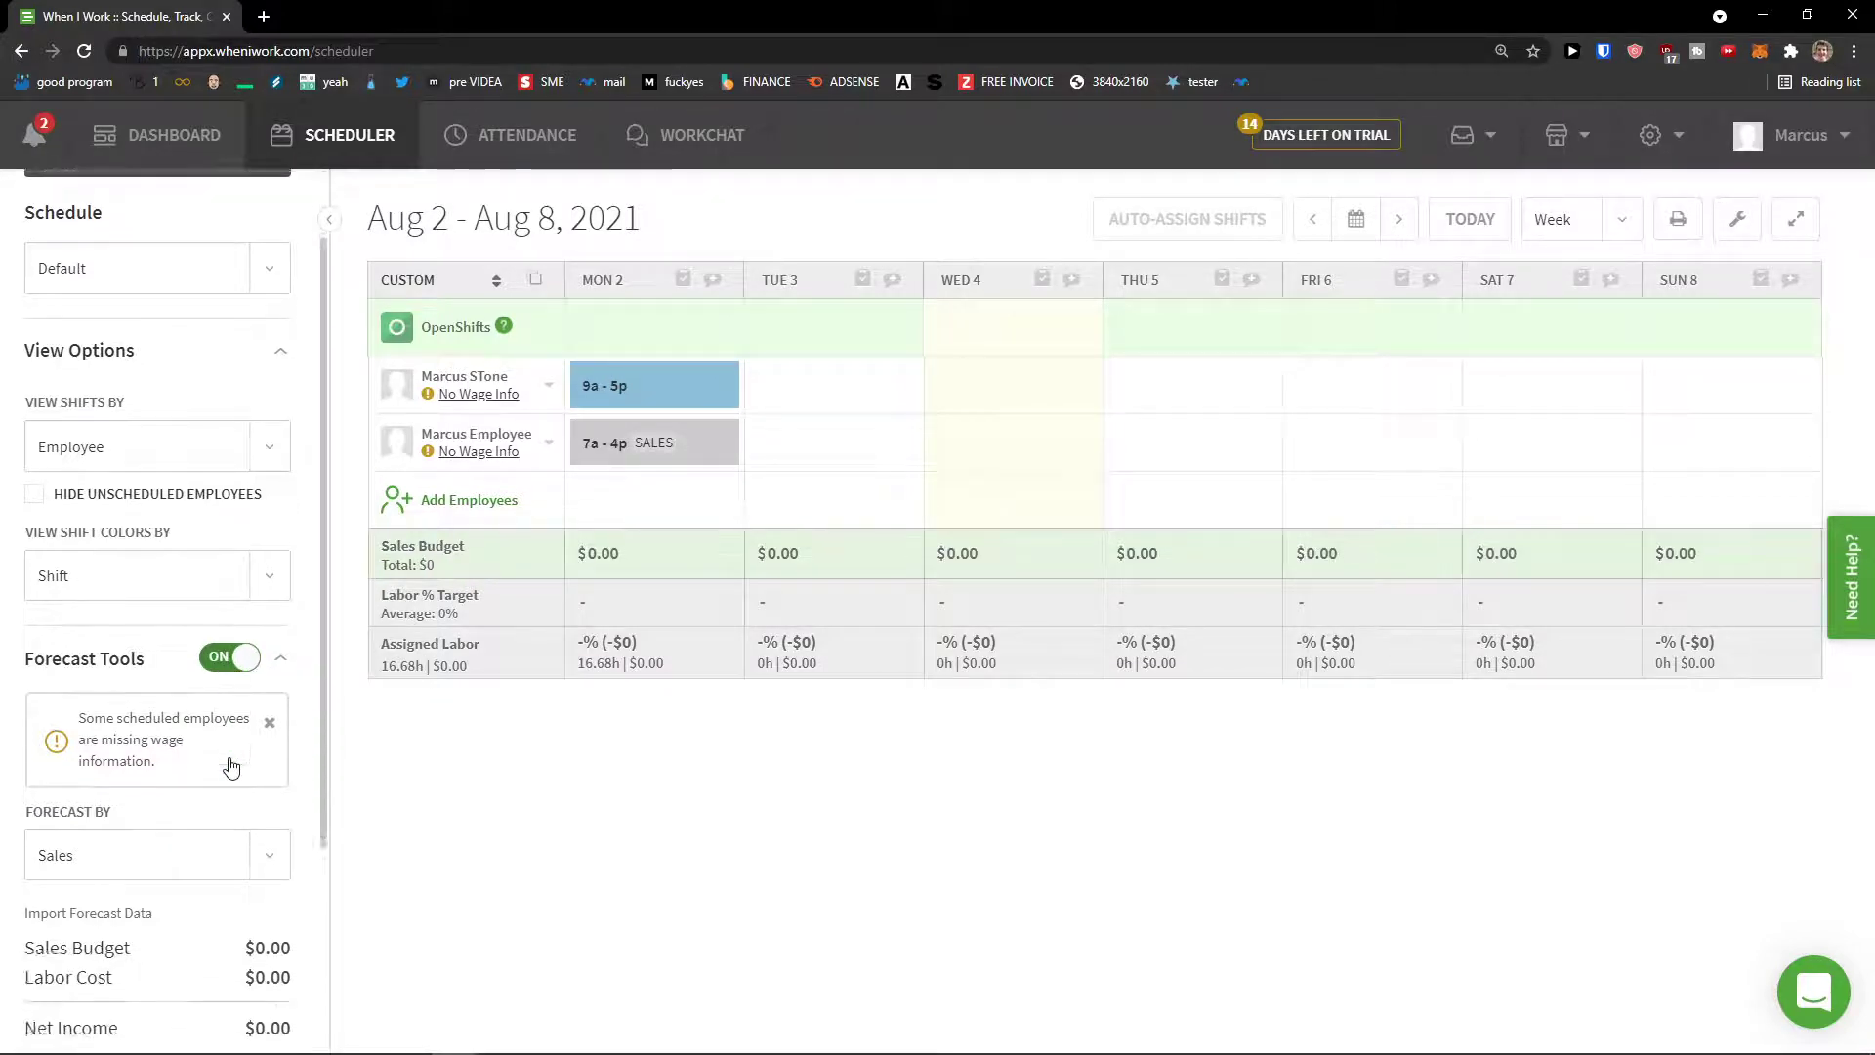
{"action": "scroll", "coordinate": [234, 683], "scroll_direction": "up", "scroll_amount": 1}
{"action": "left_click", "coordinate": [232, 583]}
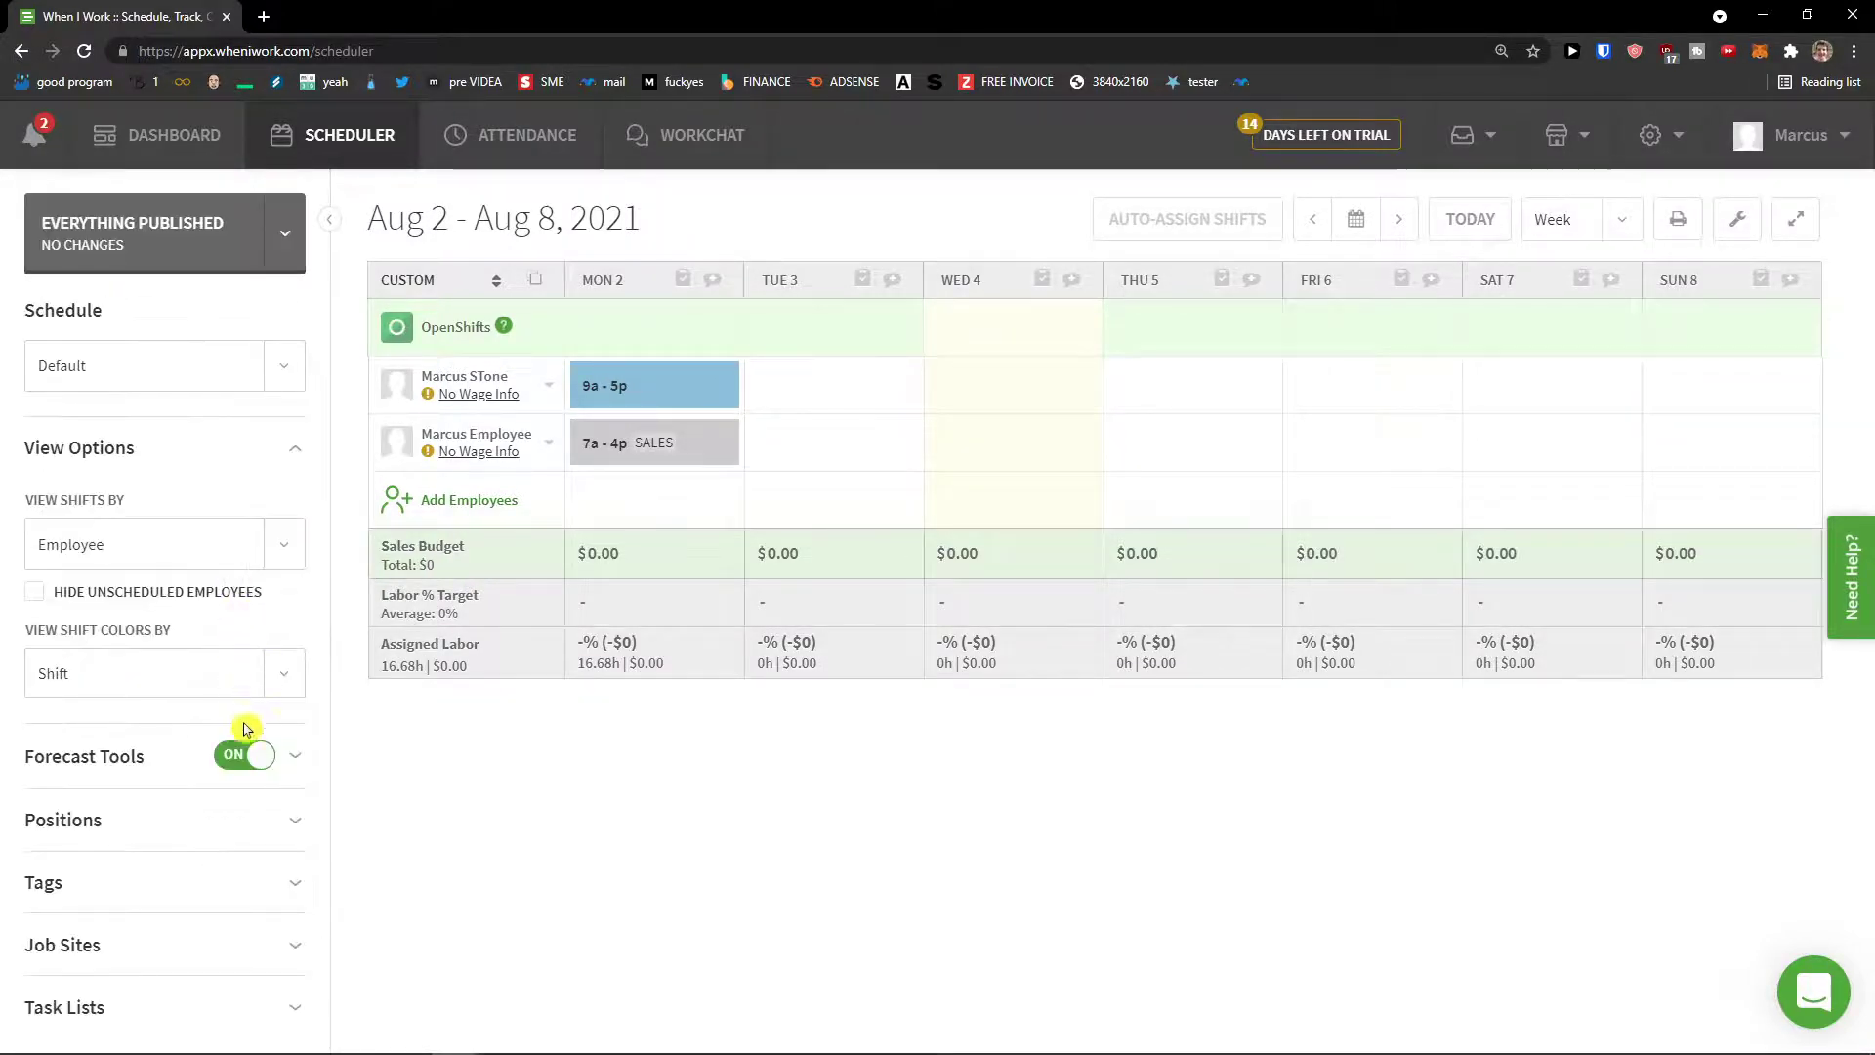
{"action": "left_click", "coordinate": [244, 754]}
{"action": "left_click", "coordinate": [260, 754]}
Step: Expand Positions, Tags, Job Sites and Task Lists, then start a new task list
{"action": "left_click", "coordinate": [274, 823]}
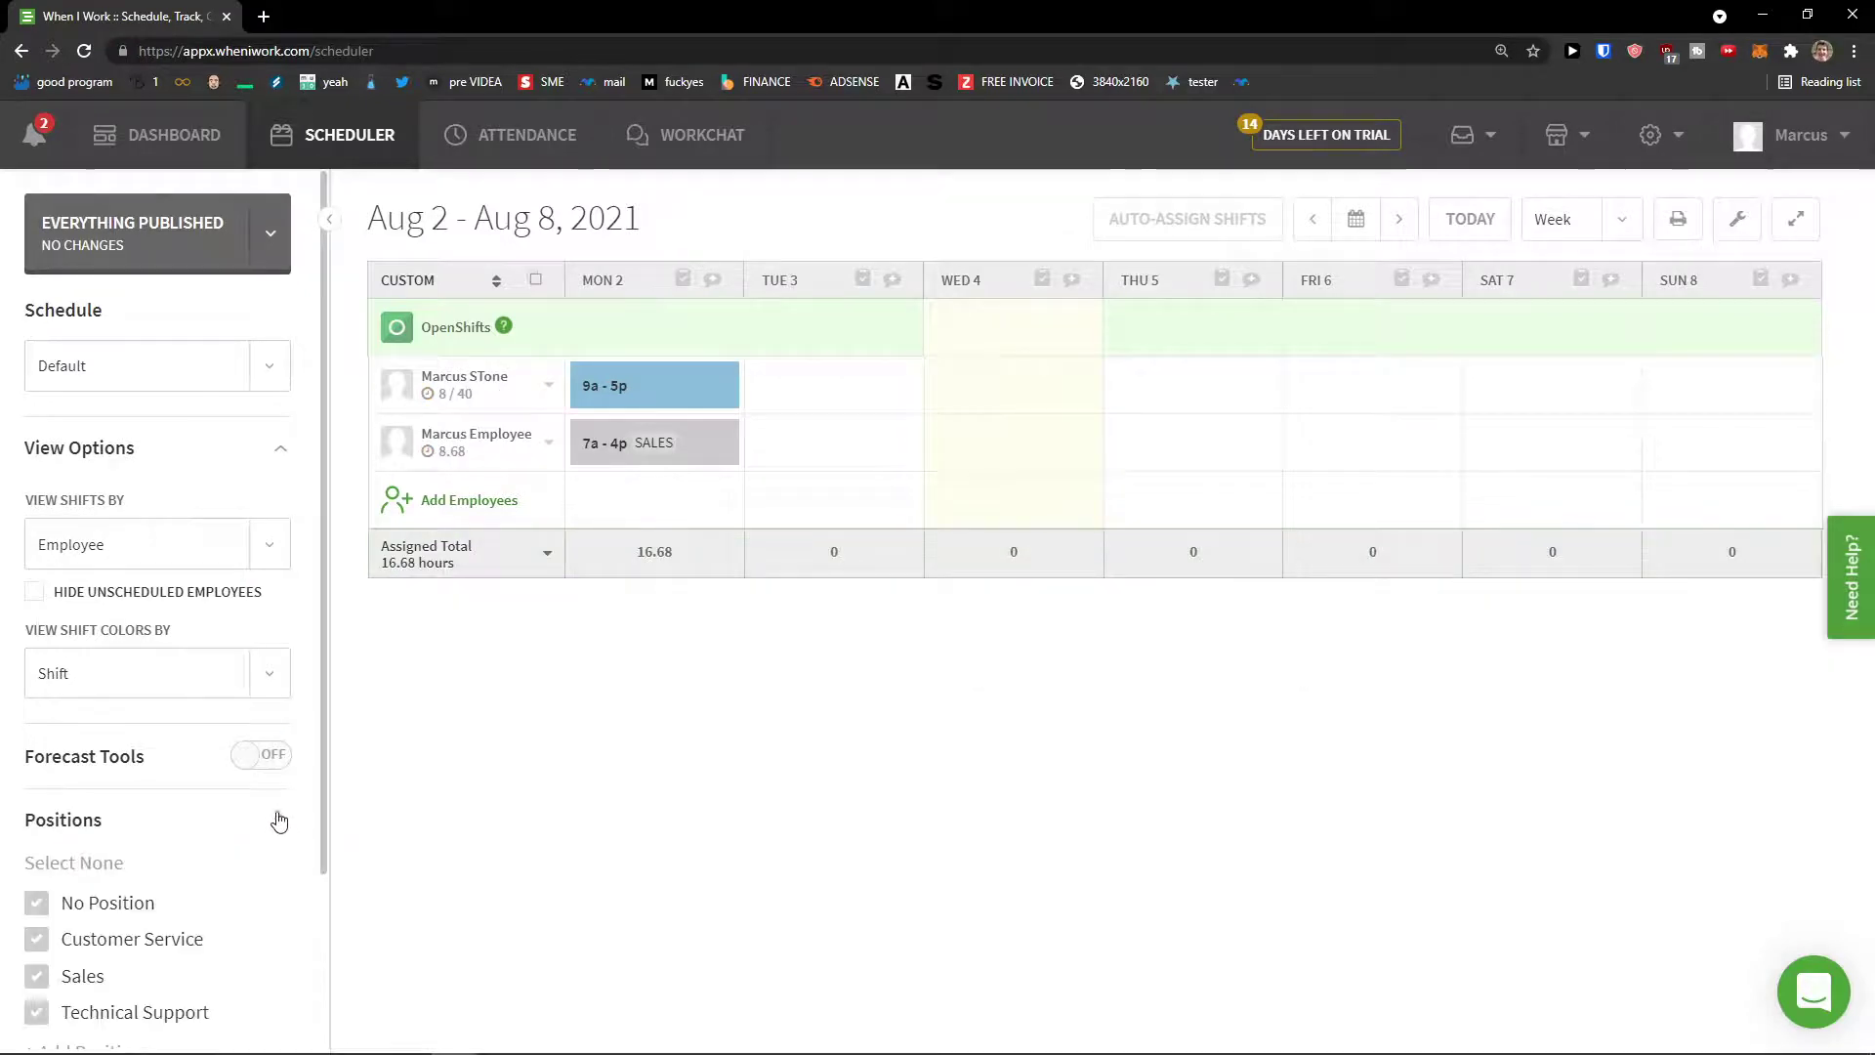
{"action": "scroll", "coordinate": [251, 804], "scroll_direction": "down", "scroll_amount": 2}
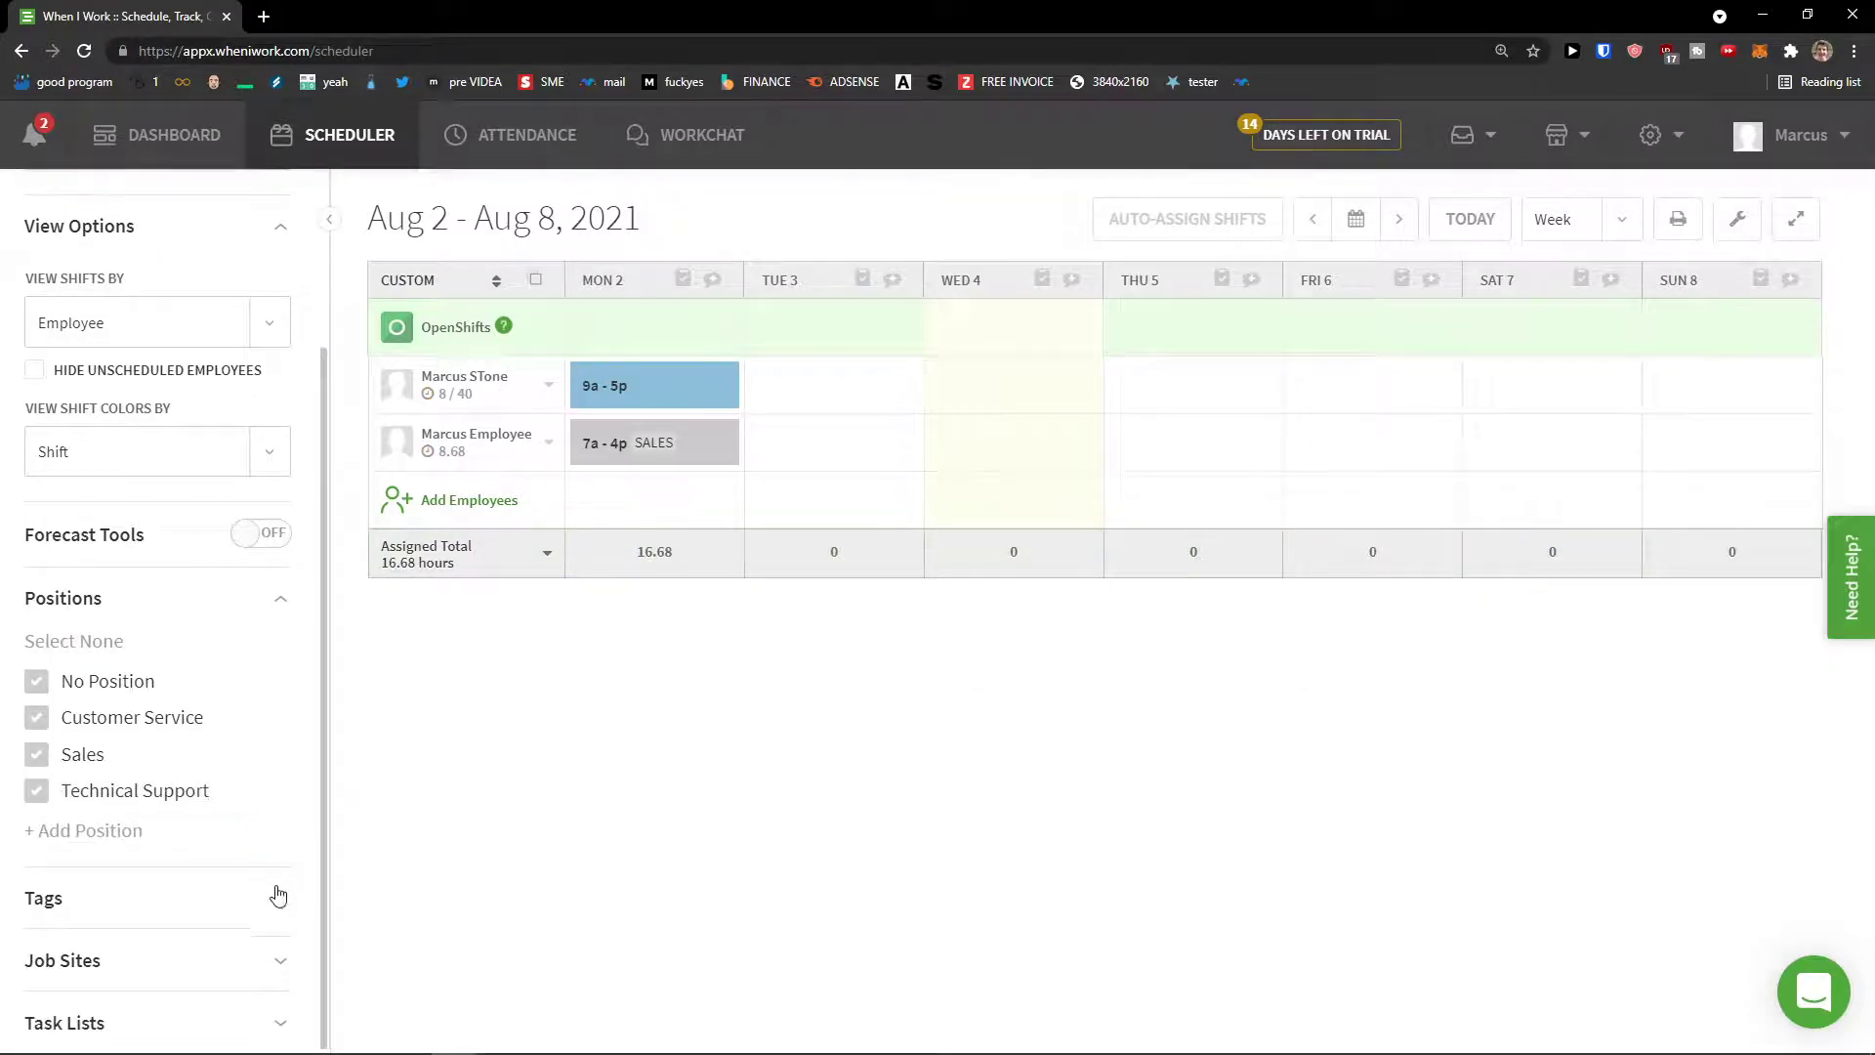
{"action": "left_click", "coordinate": [273, 895]}
{"action": "scroll", "coordinate": [254, 793], "scroll_direction": "down", "scroll_amount": 1}
{"action": "left_click", "coordinate": [256, 967]}
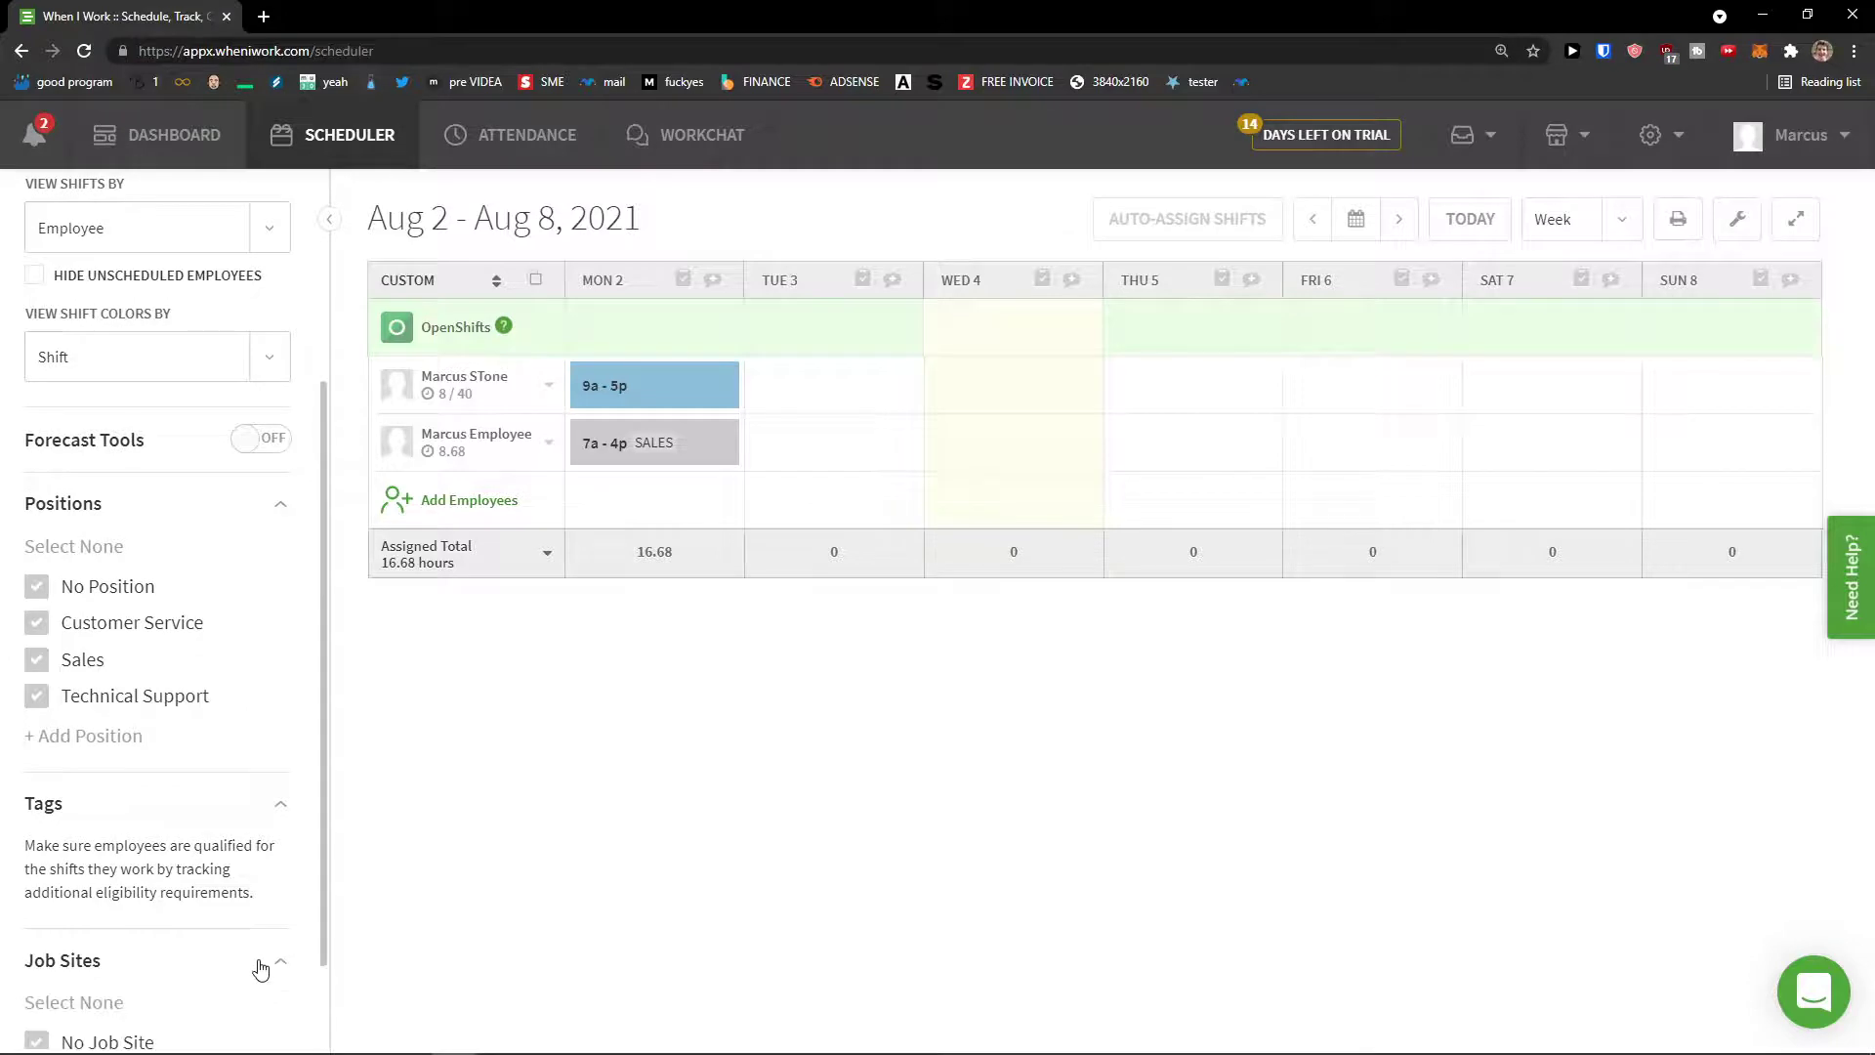
{"action": "scroll", "coordinate": [239, 879], "scroll_direction": "down", "scroll_amount": 1}
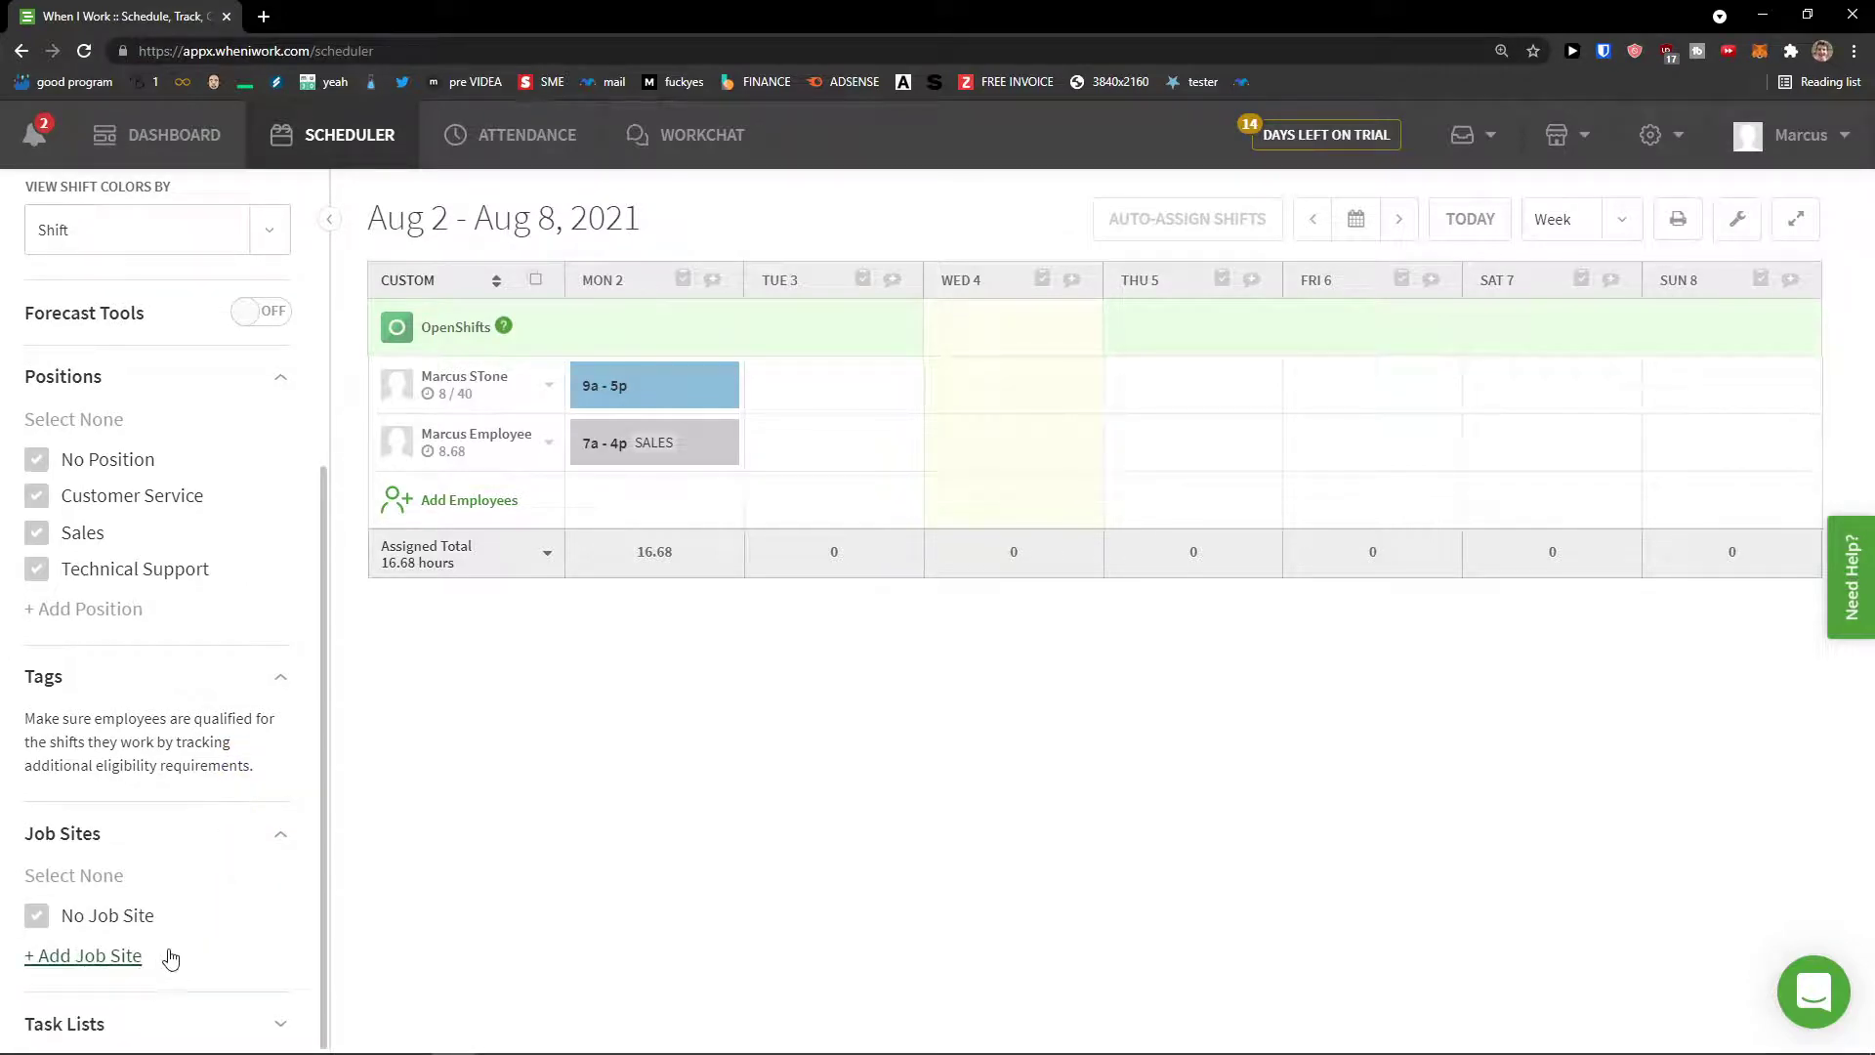
{"action": "left_click", "coordinate": [284, 1021]}
{"action": "scroll", "coordinate": [238, 896], "scroll_direction": "down", "scroll_amount": 1}
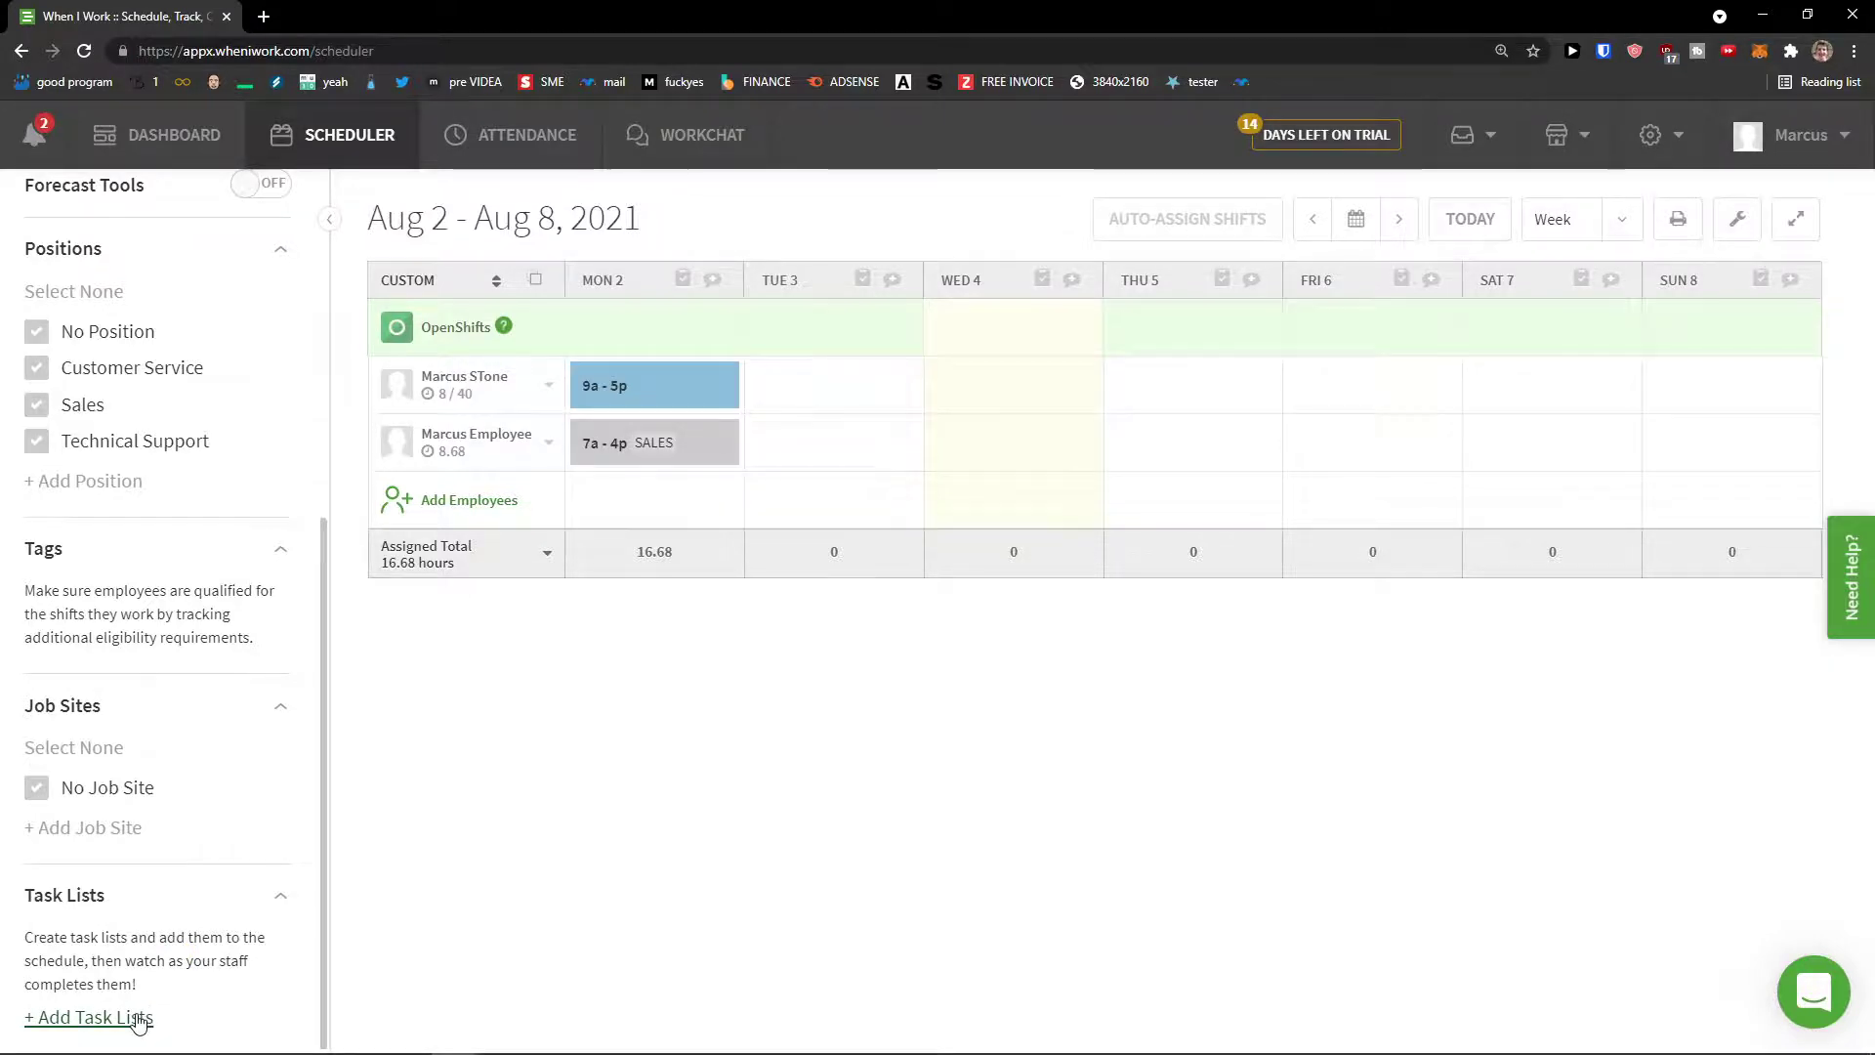
{"action": "left_click", "coordinate": [137, 1019]}
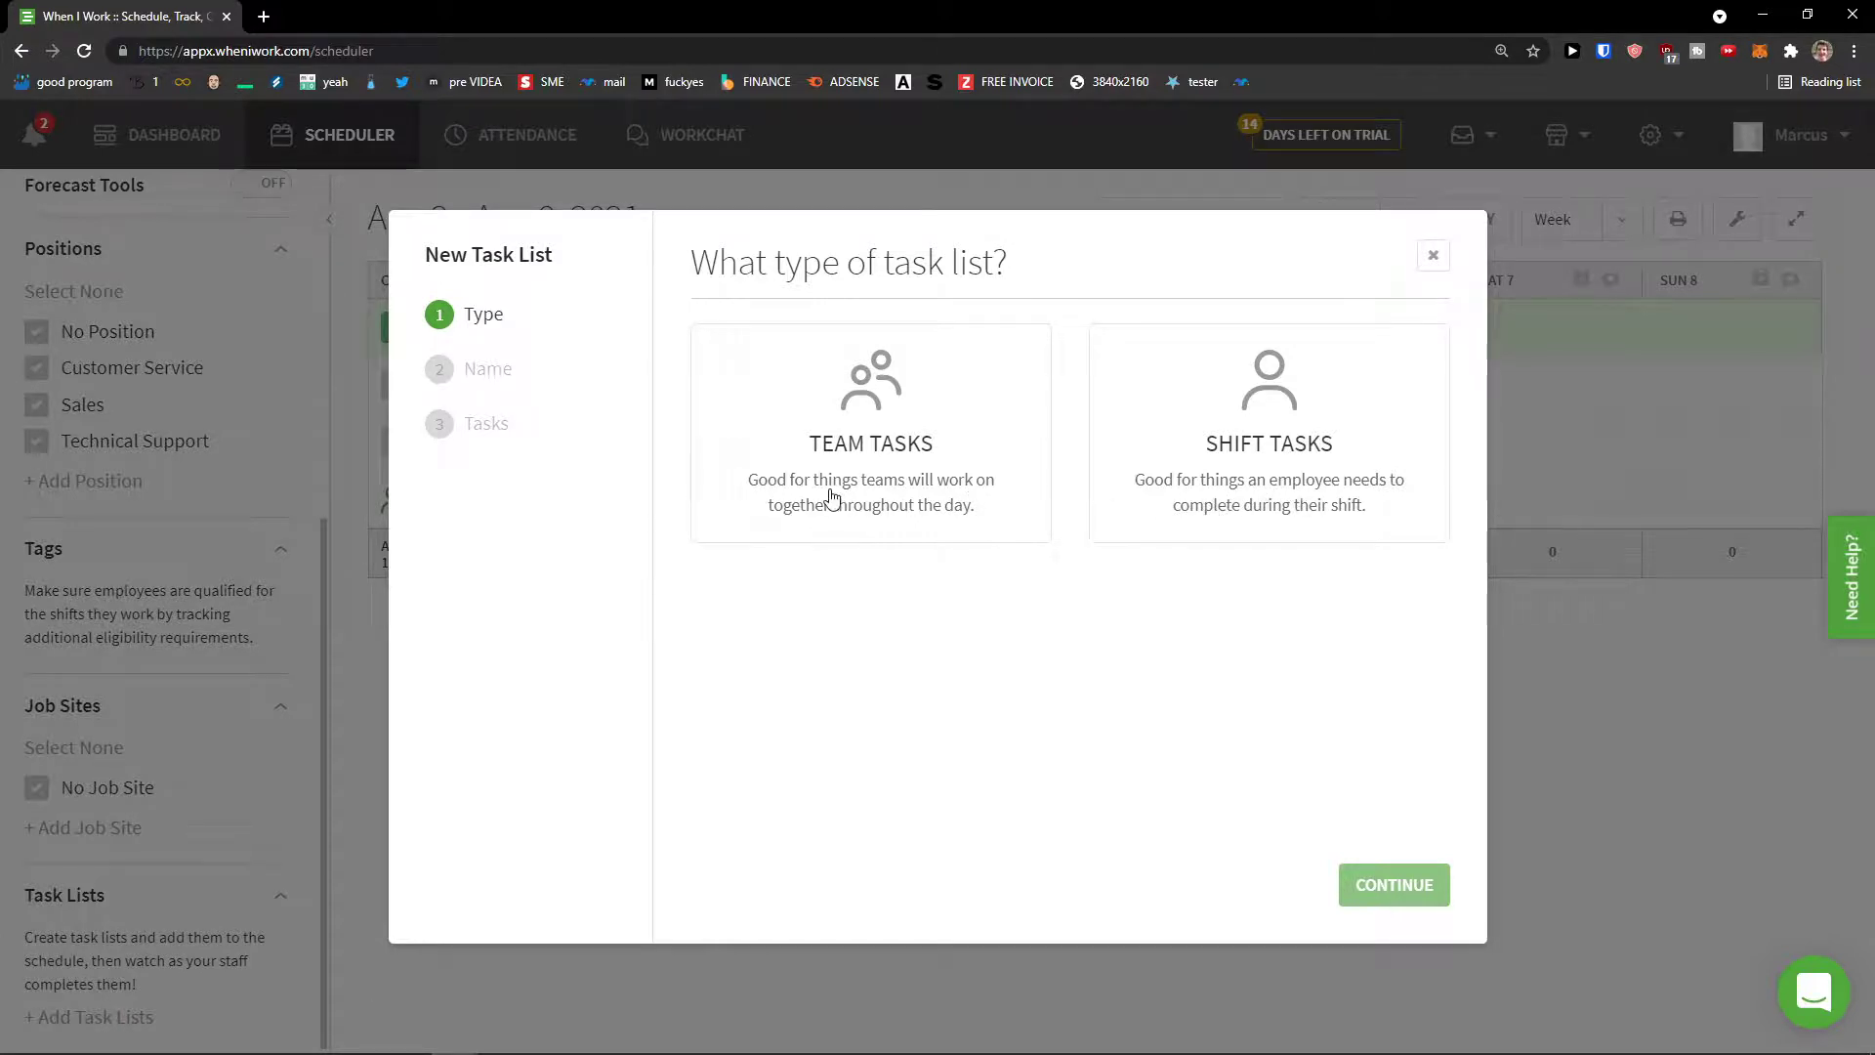
Step: Choose the Shift Tasks type and name the new list 'Youtube Tasks'
{"action": "left_click", "coordinate": [1211, 484]}
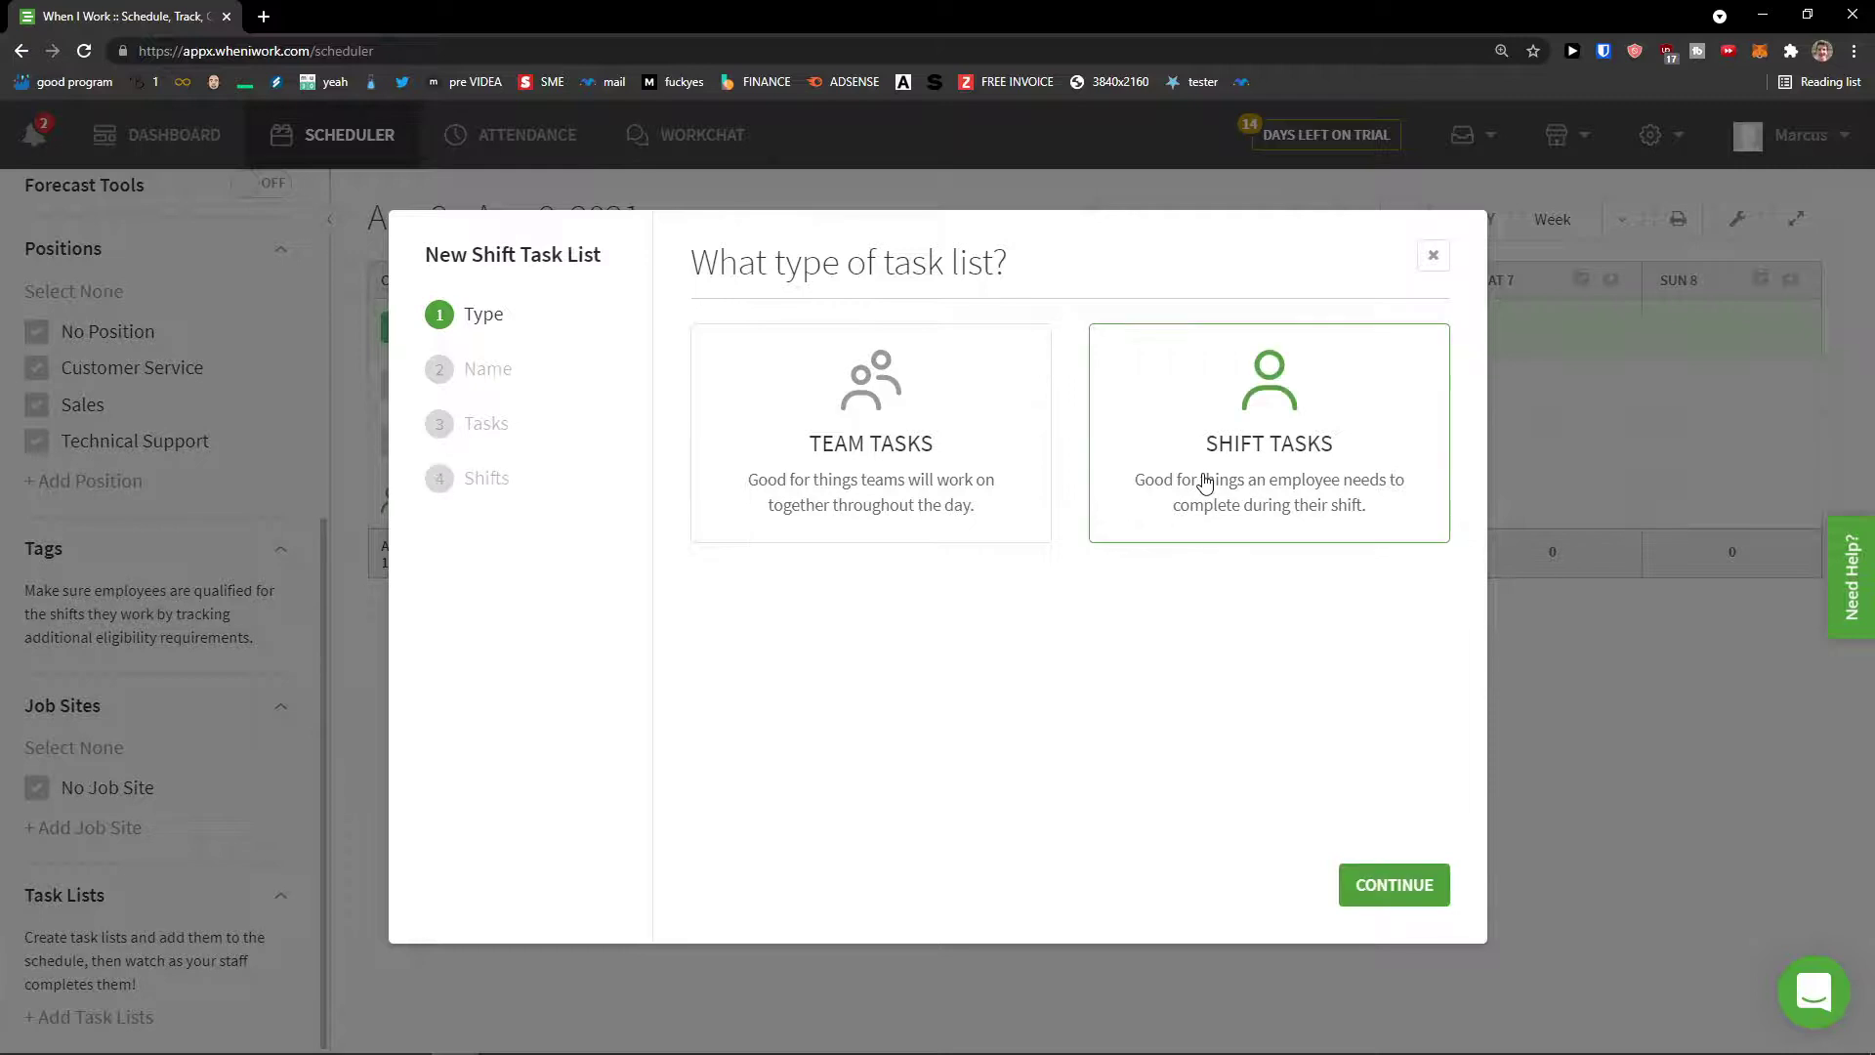
{"action": "left_click", "coordinate": [1392, 884]}
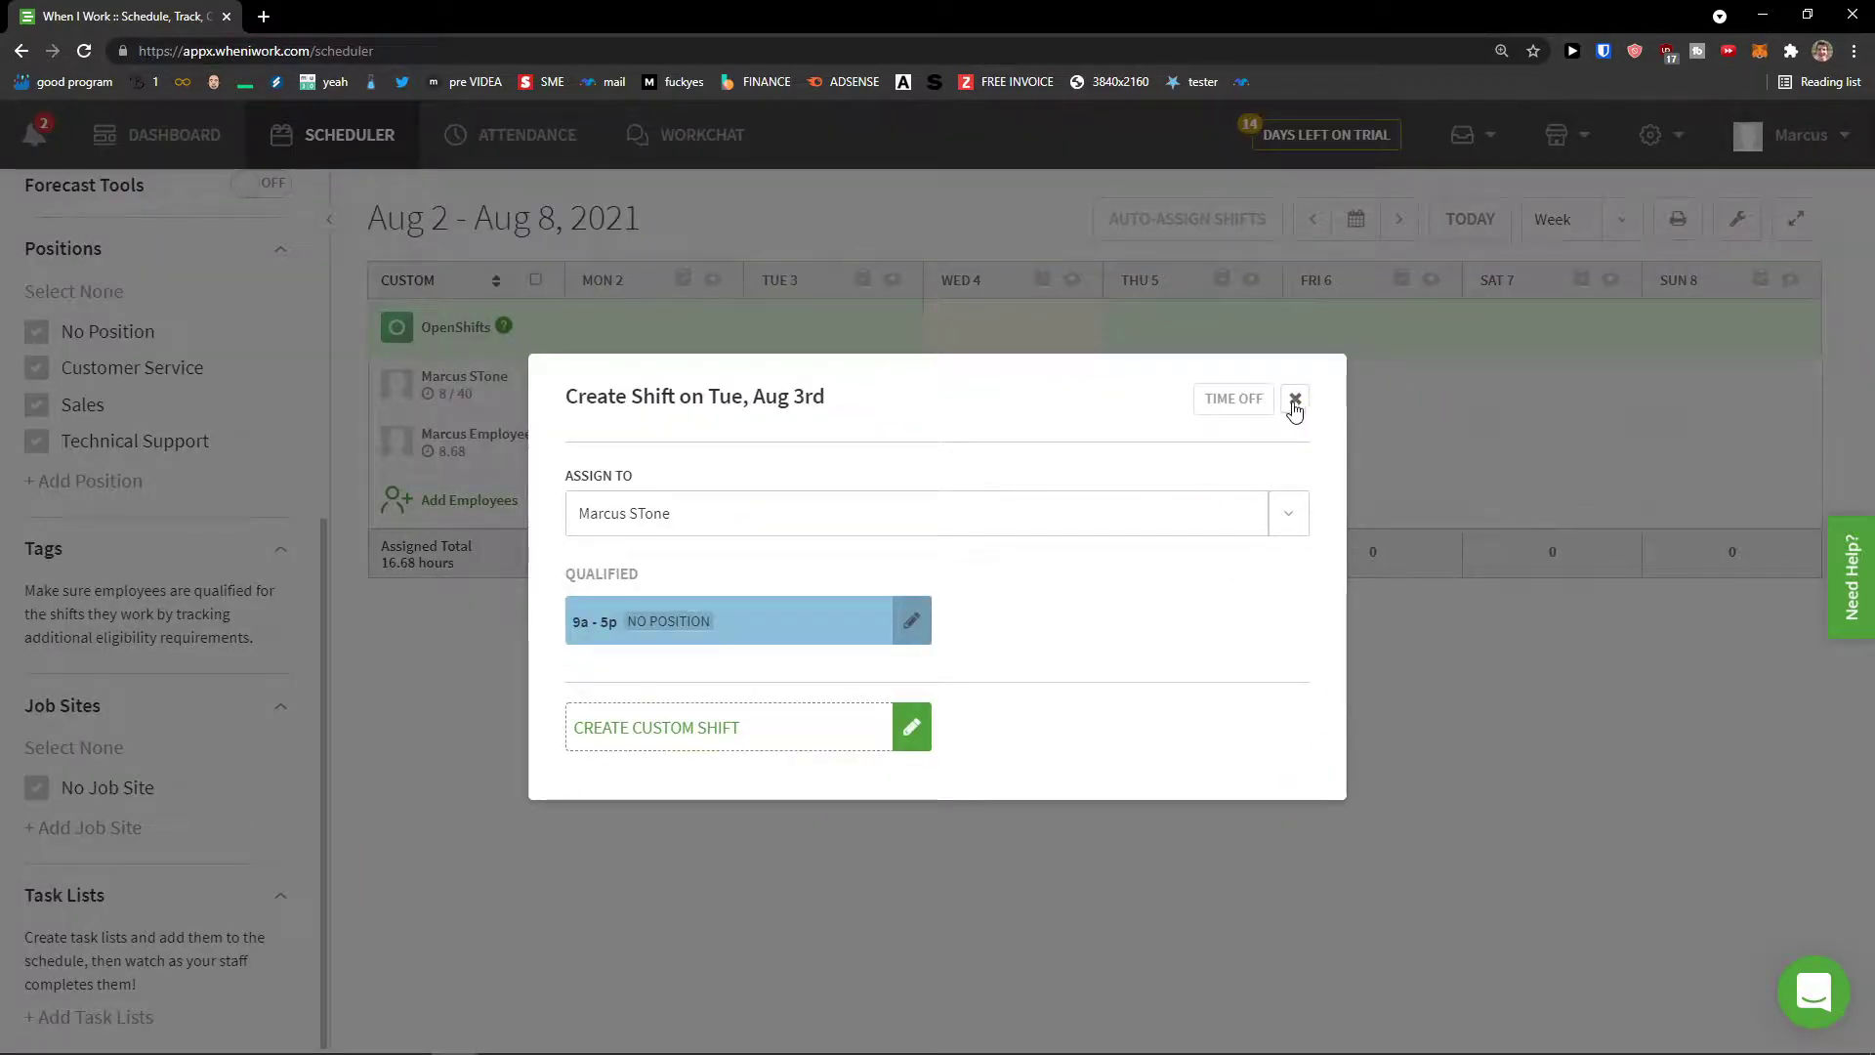
{"action": "left_click", "coordinate": [1295, 398]}
{"action": "left_click", "coordinate": [132, 1019]}
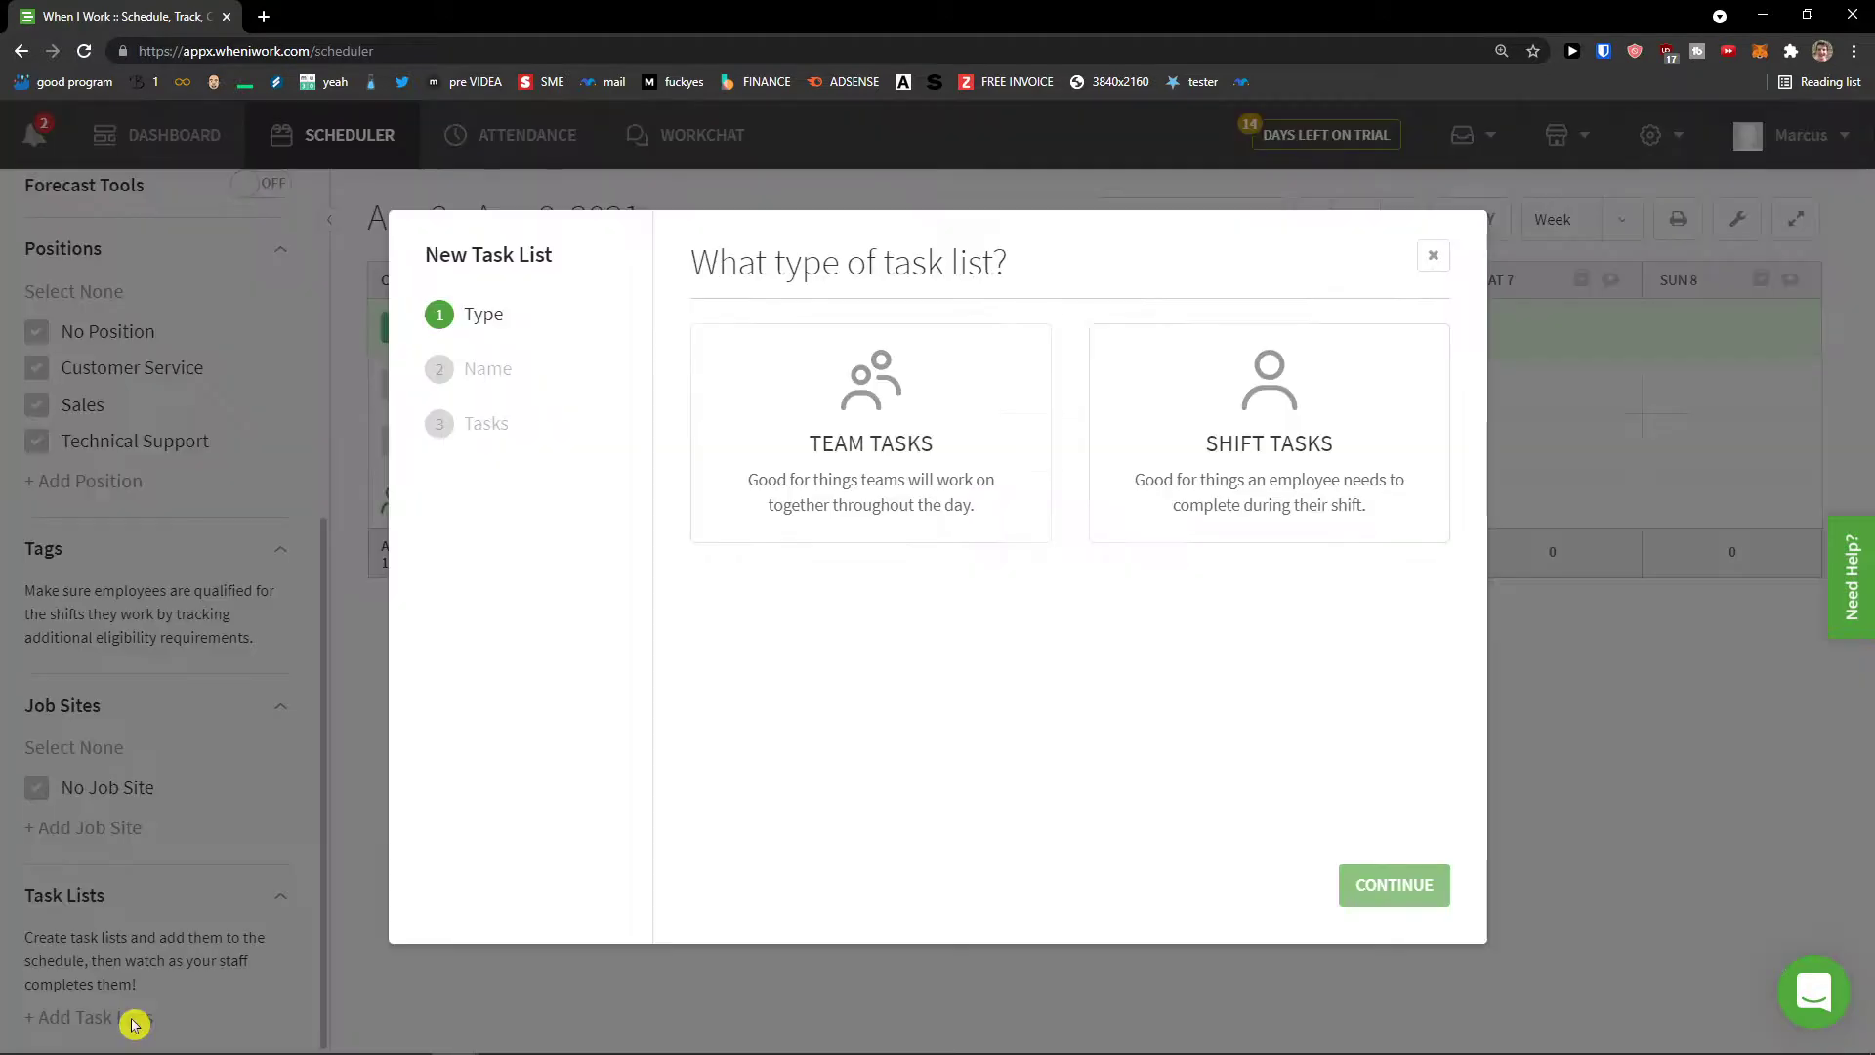
{"action": "left_click", "coordinate": [1201, 470]}
{"action": "left_click", "coordinate": [1414, 879]}
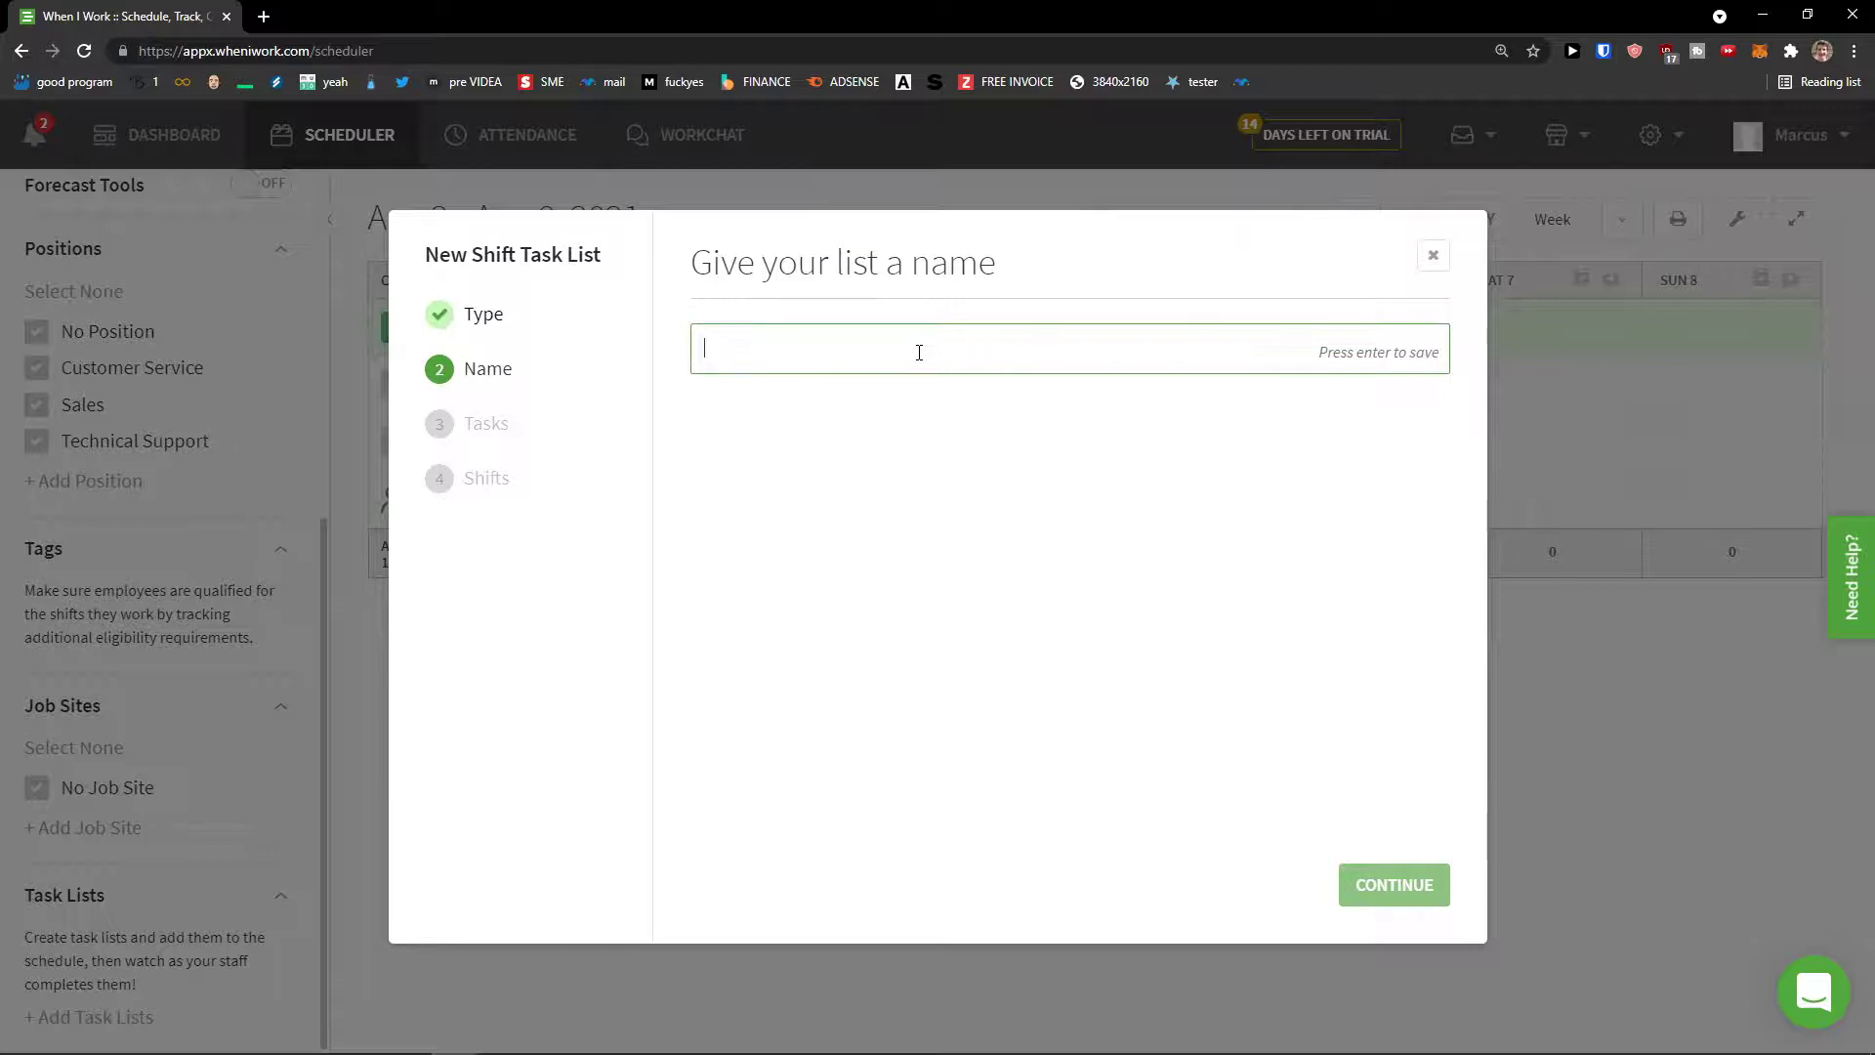
{"action": "type", "text": "Youtube Tasks"}
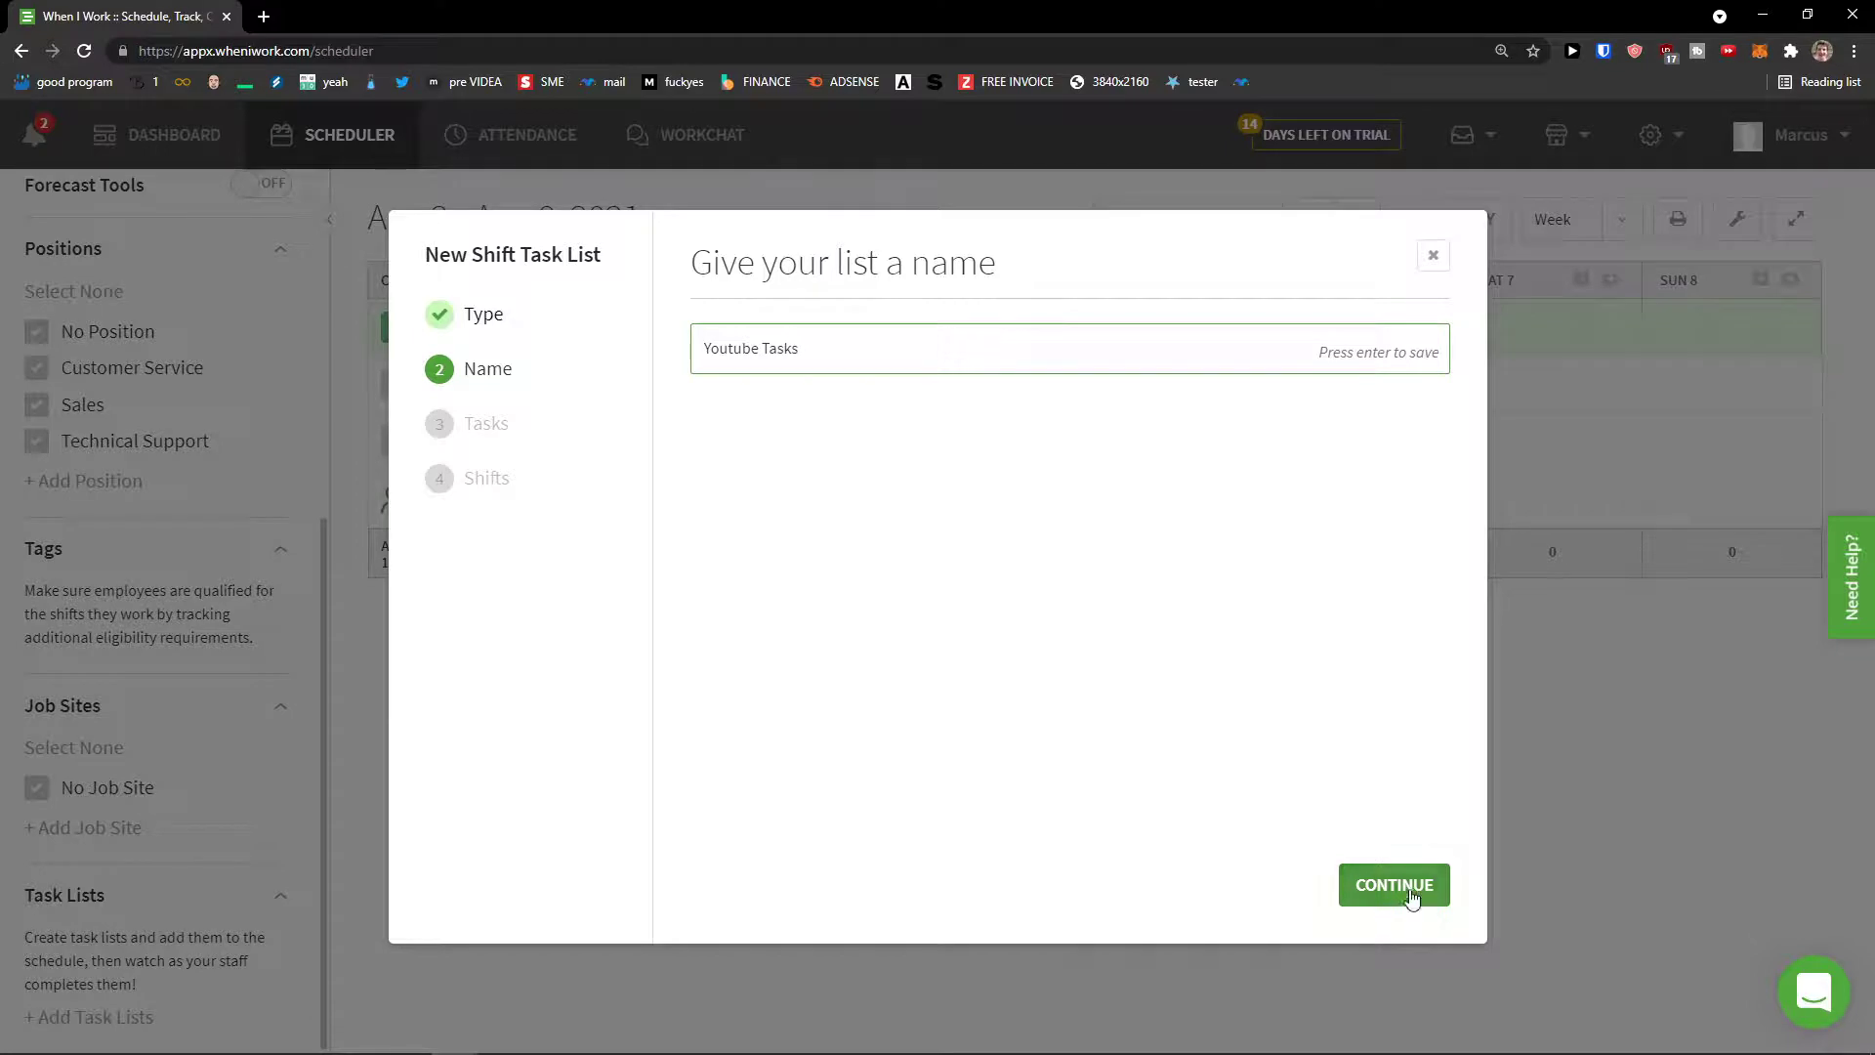
{"action": "left_click", "coordinate": [1404, 885]}
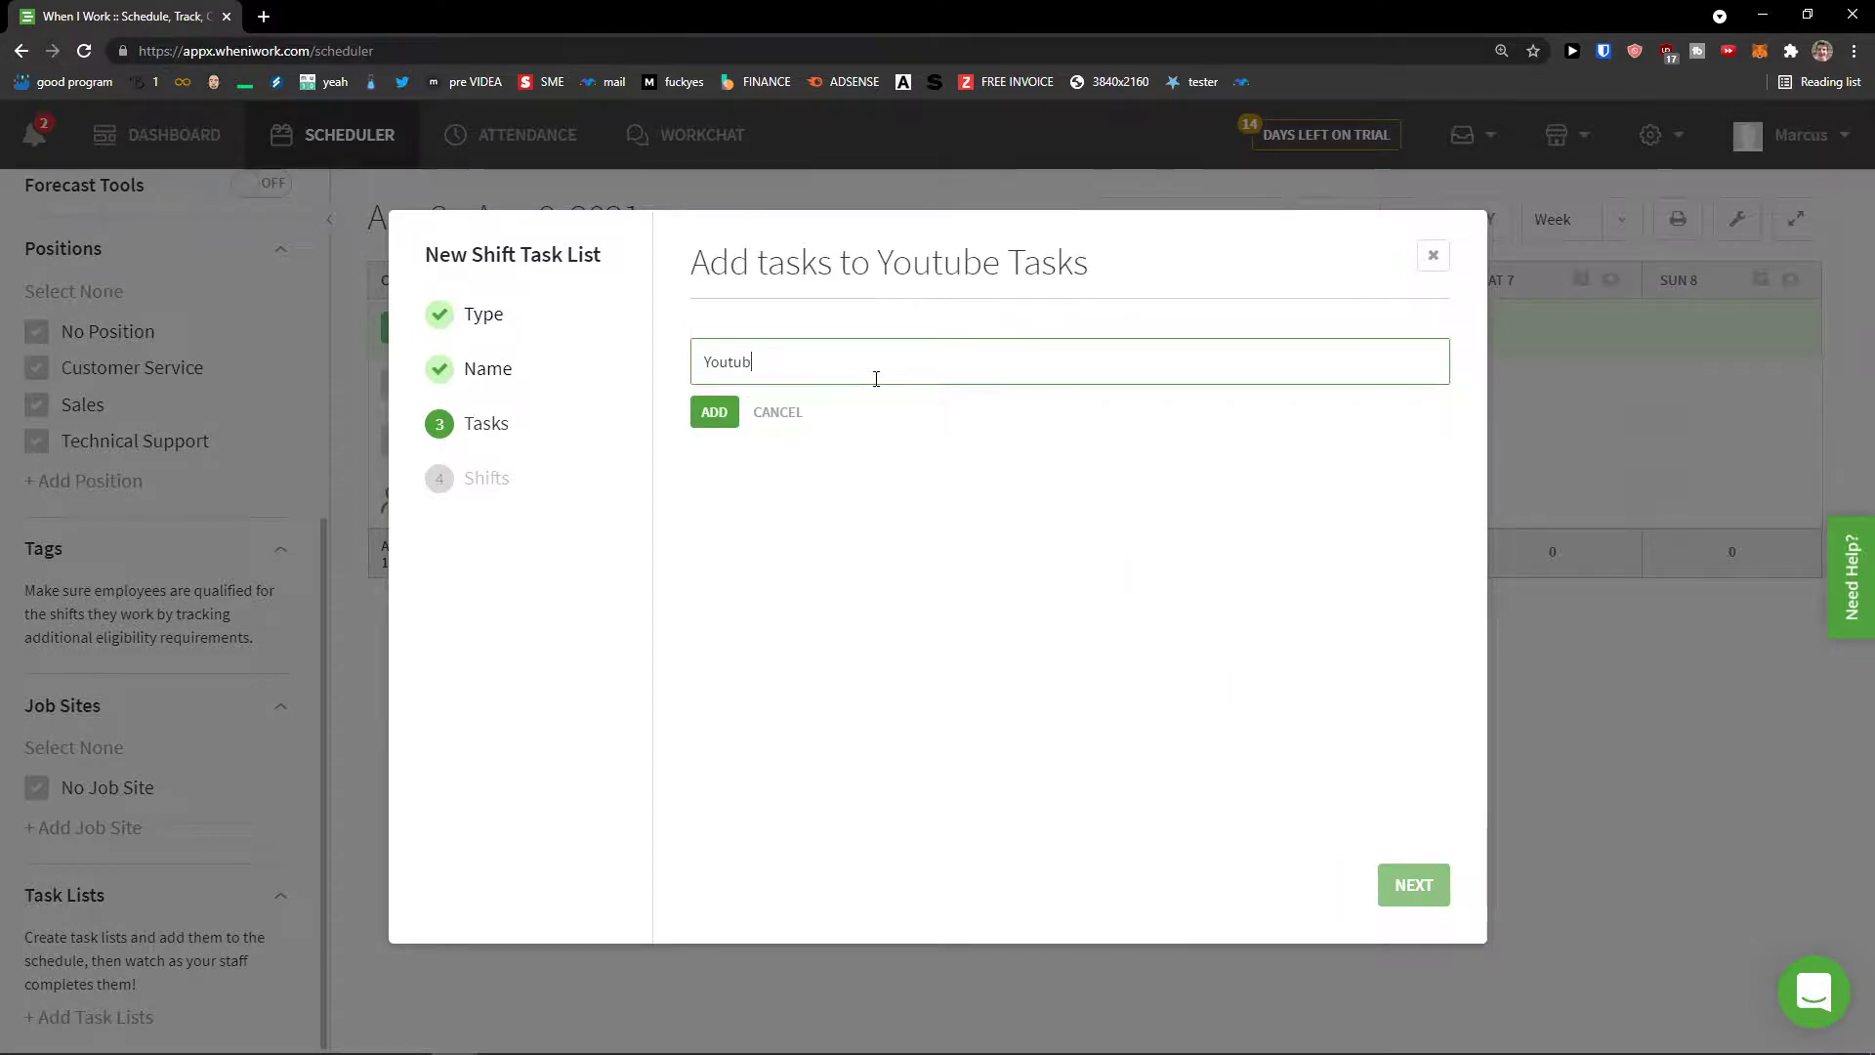
Step: Add the 'Youtube Schedule' and 'Youtube video' tasks and finish setup
{"action": "type", "text": "Youtube Schedule"}
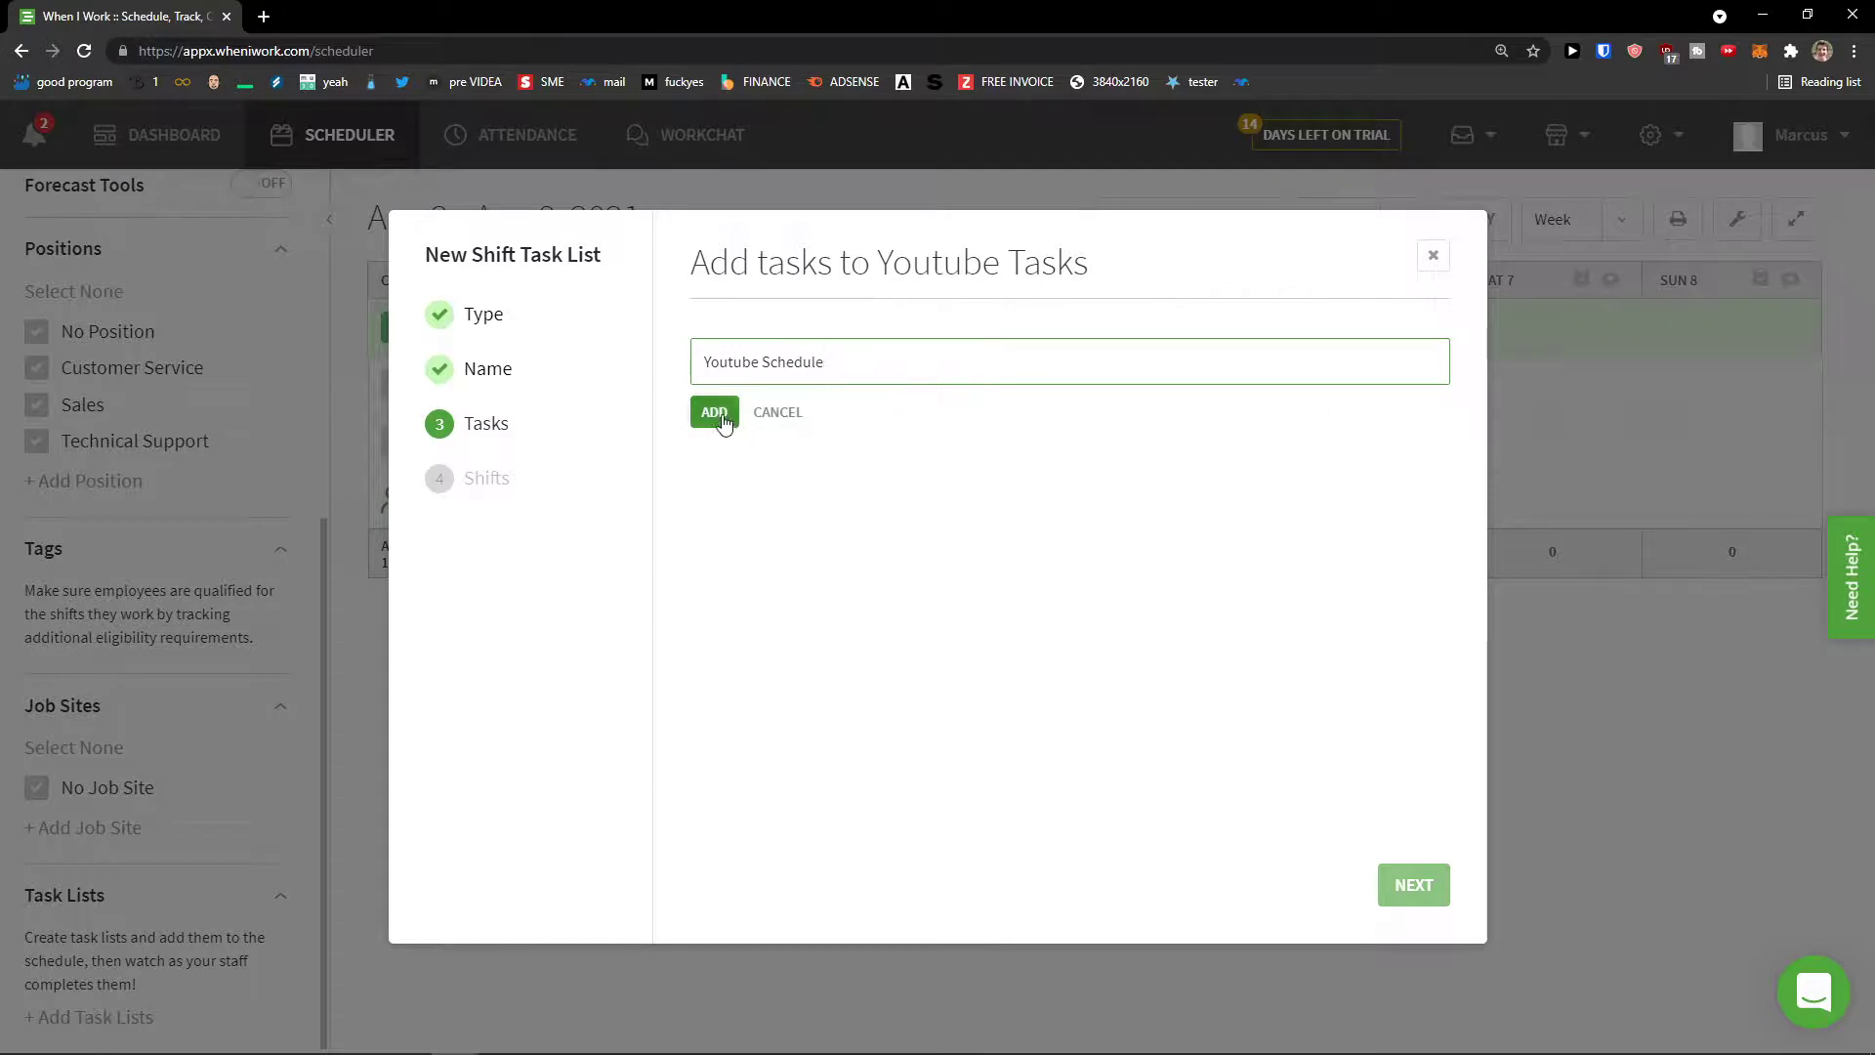
{"action": "left_click", "coordinate": [713, 411]}
{"action": "left_click", "coordinate": [812, 360]}
{"action": "left_click", "coordinate": [718, 410]}
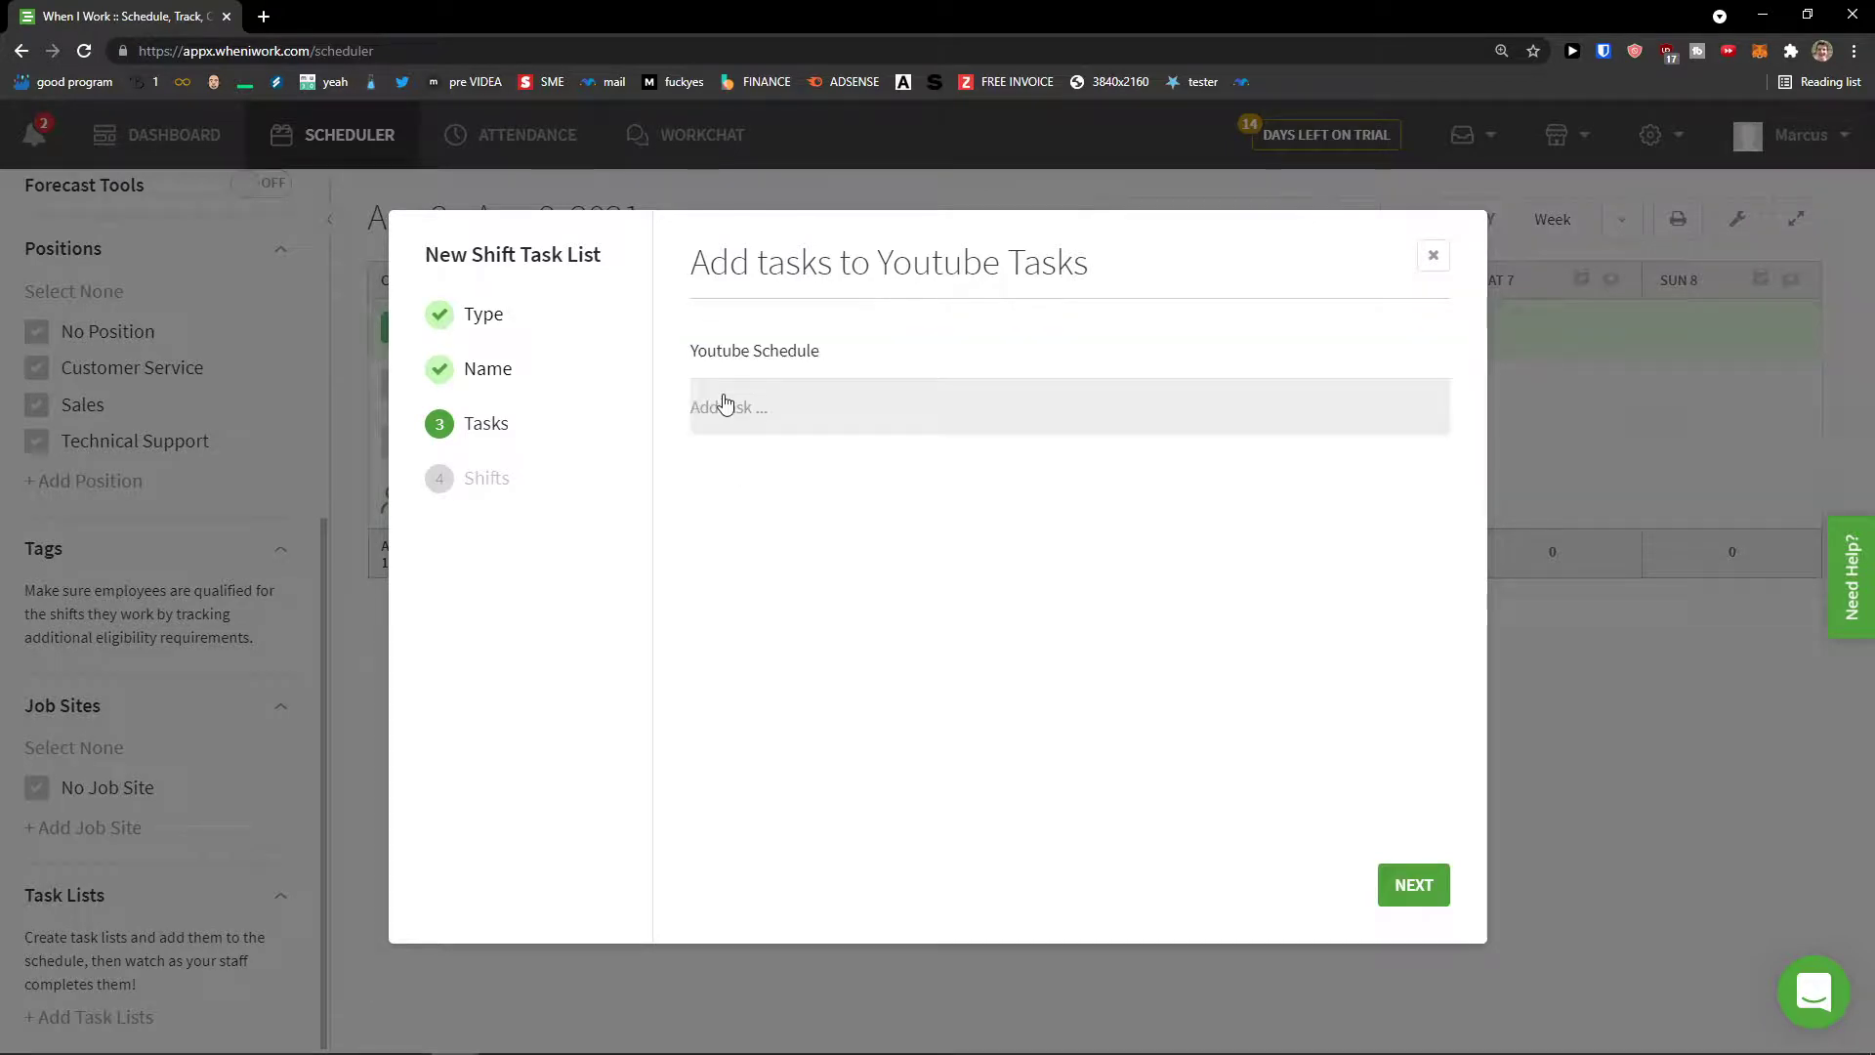
{"action": "left_click", "coordinate": [722, 404]}
{"action": "type", "text": "Youtube video"}
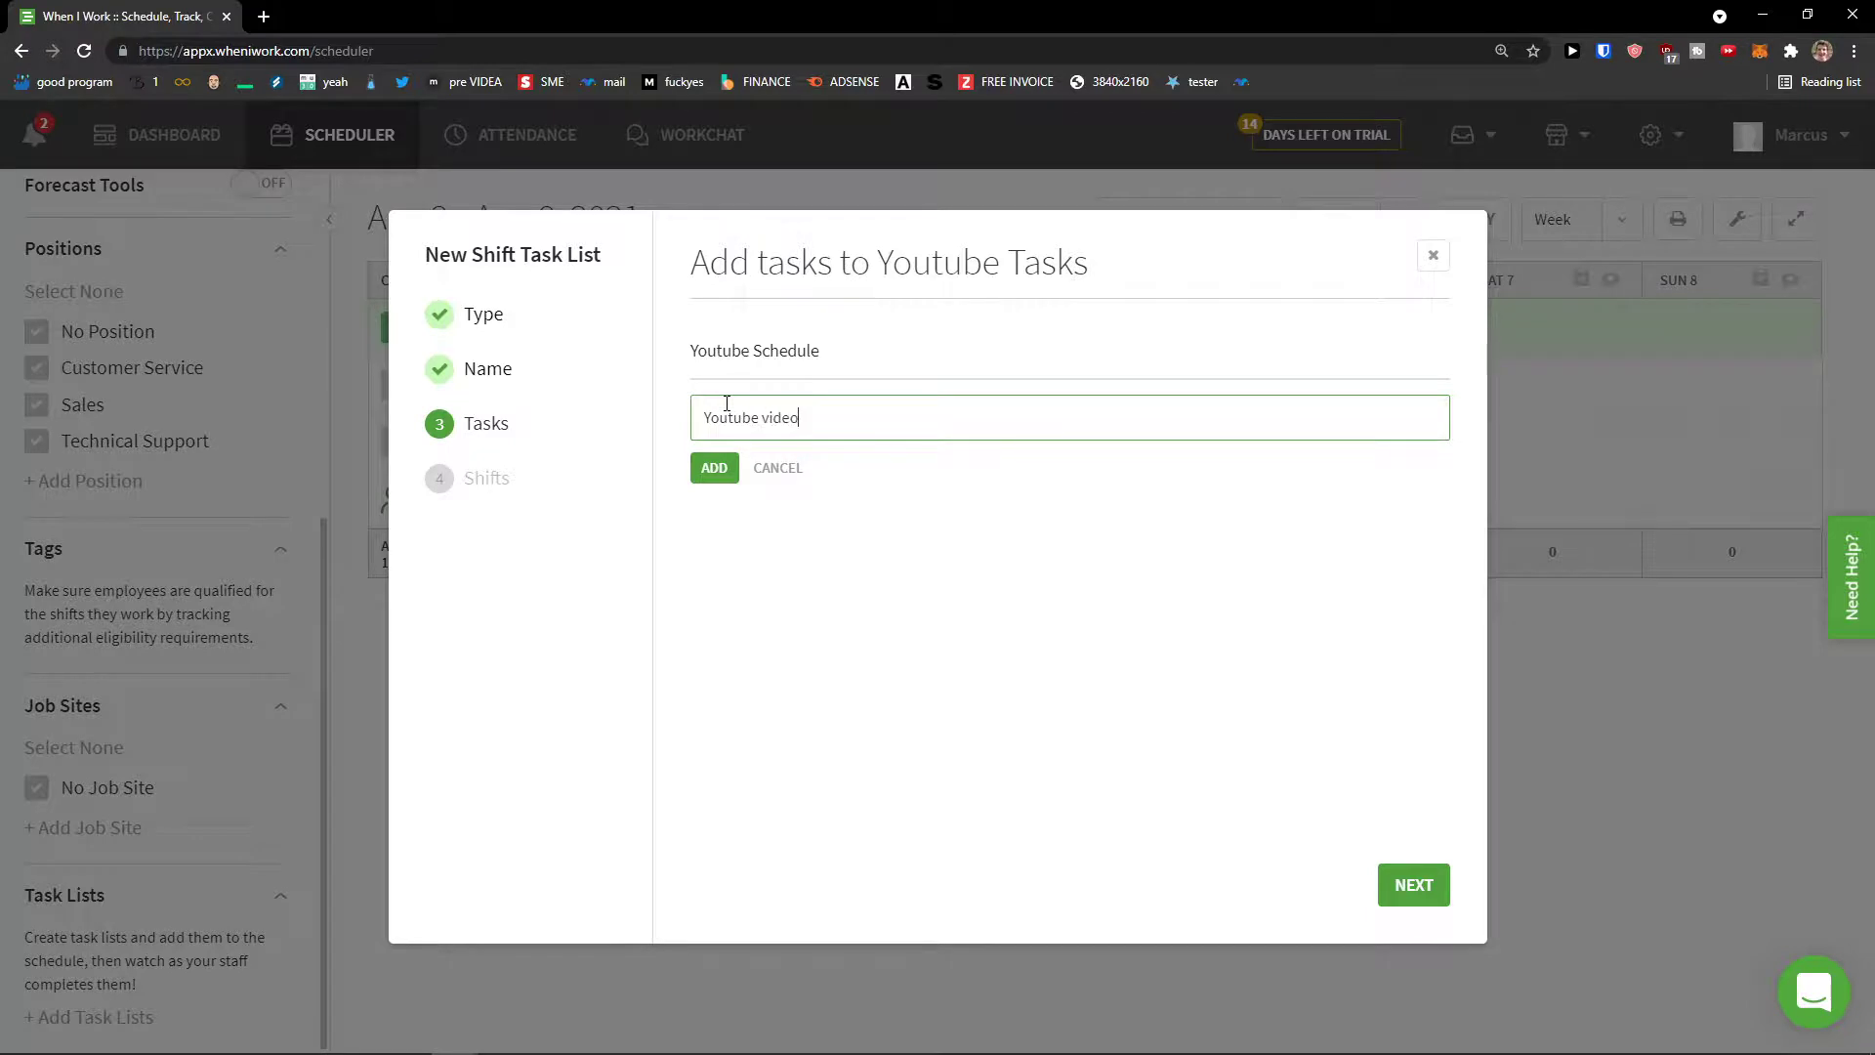
{"action": "left_click", "coordinate": [714, 468]}
{"action": "left_click", "coordinate": [1414, 884]}
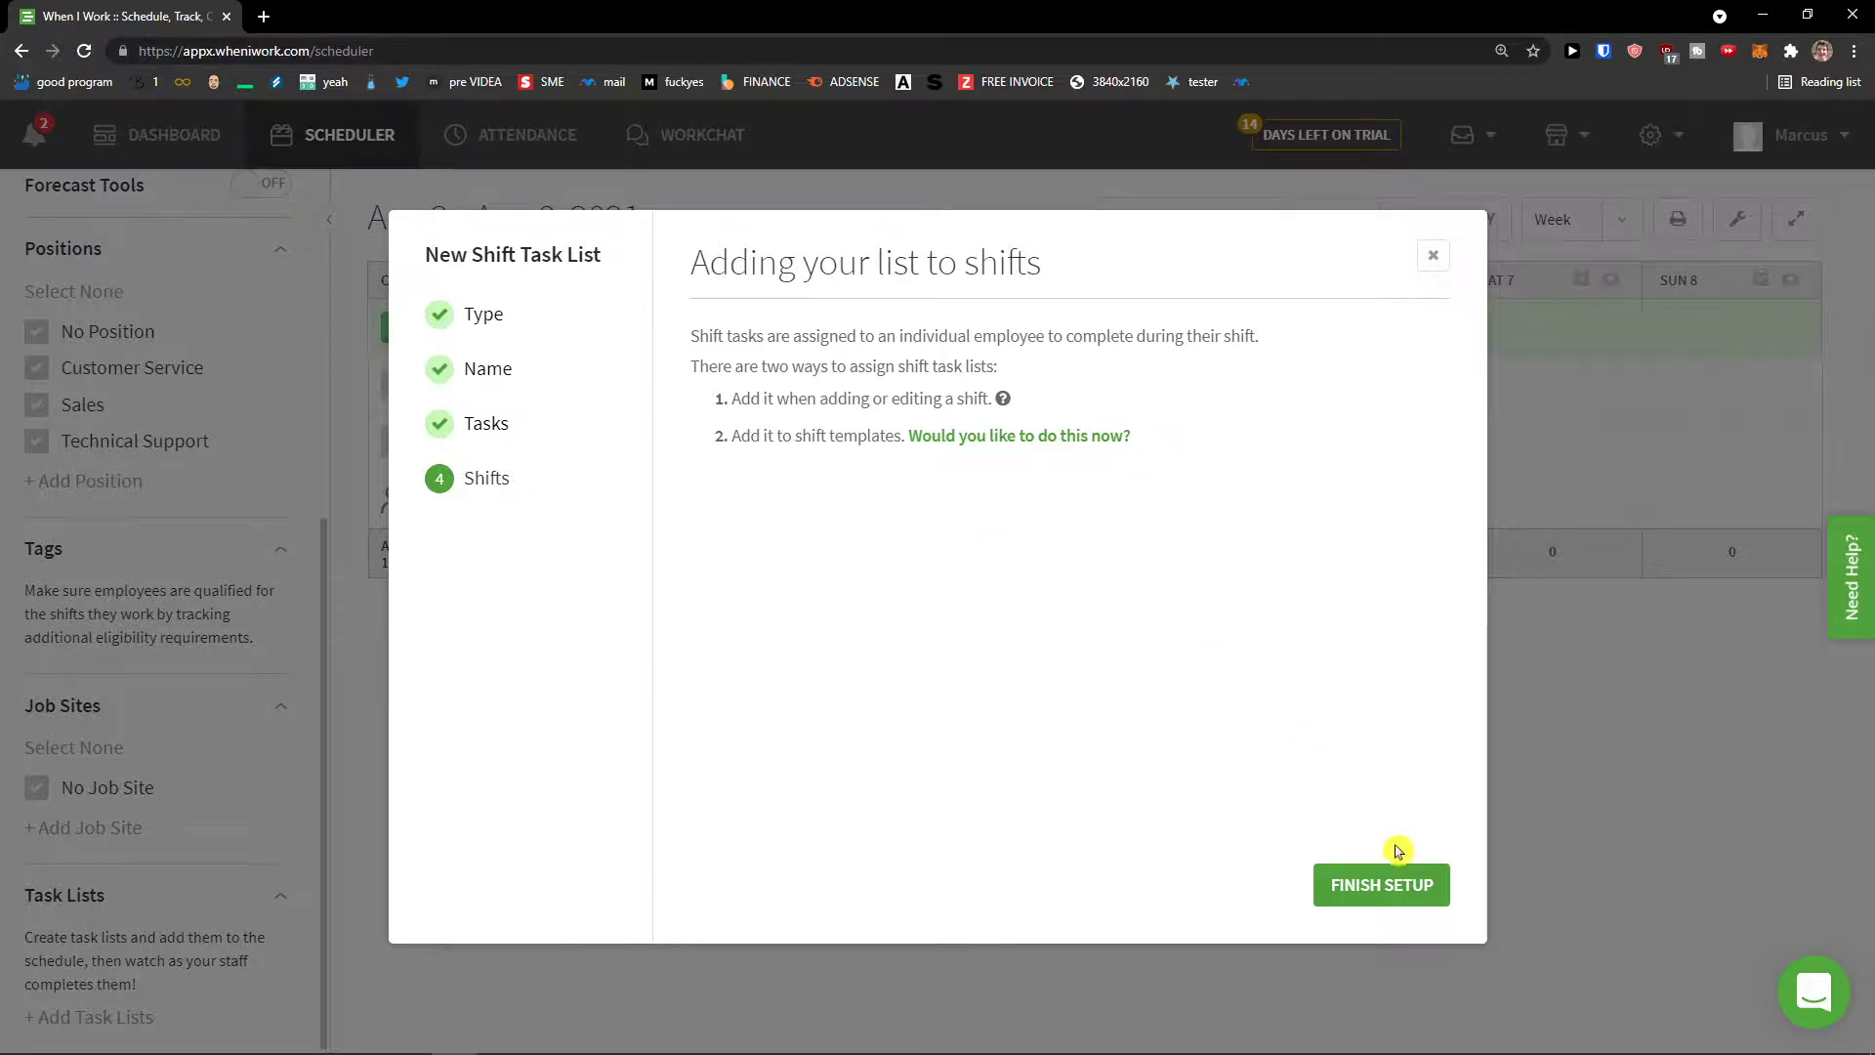
{"action": "left_click", "coordinate": [1387, 885]}
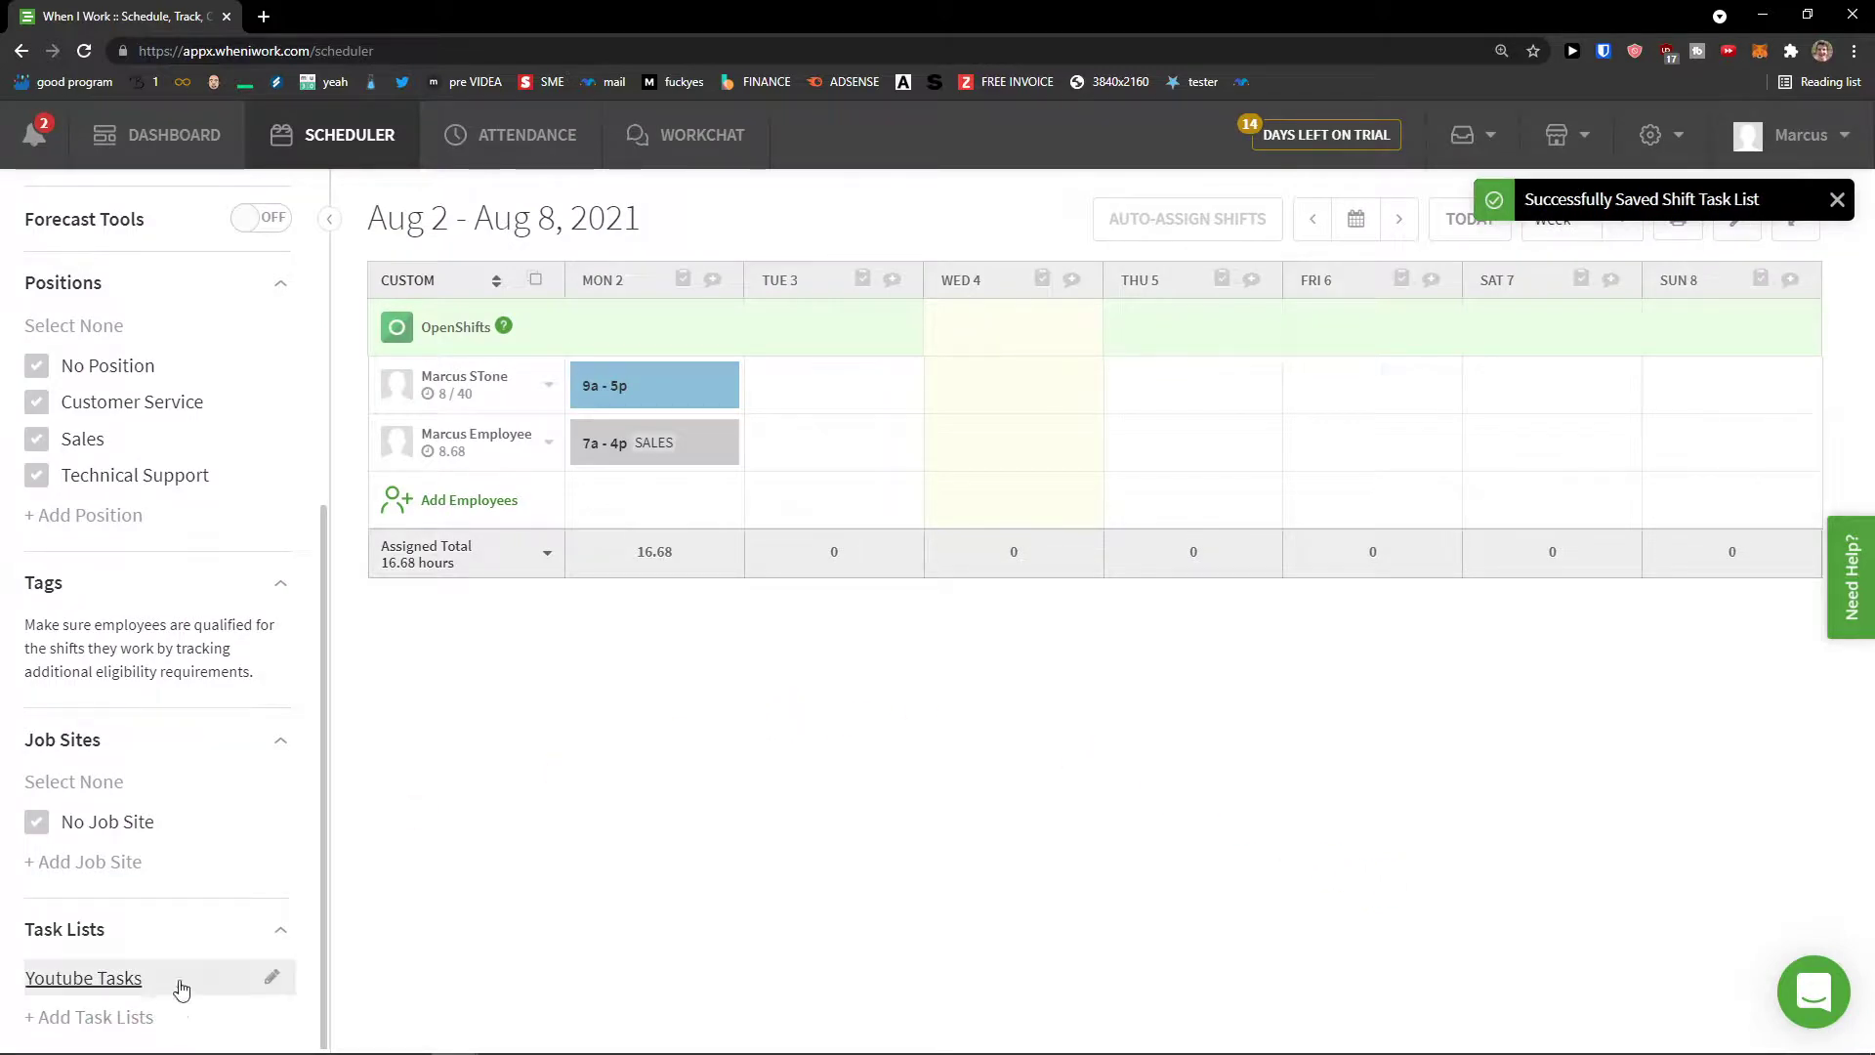
Step: Attach the Youtube Tasks list to the Monday 7a–4p Sales shift
{"action": "mouse_move", "coordinate": [650, 444]}
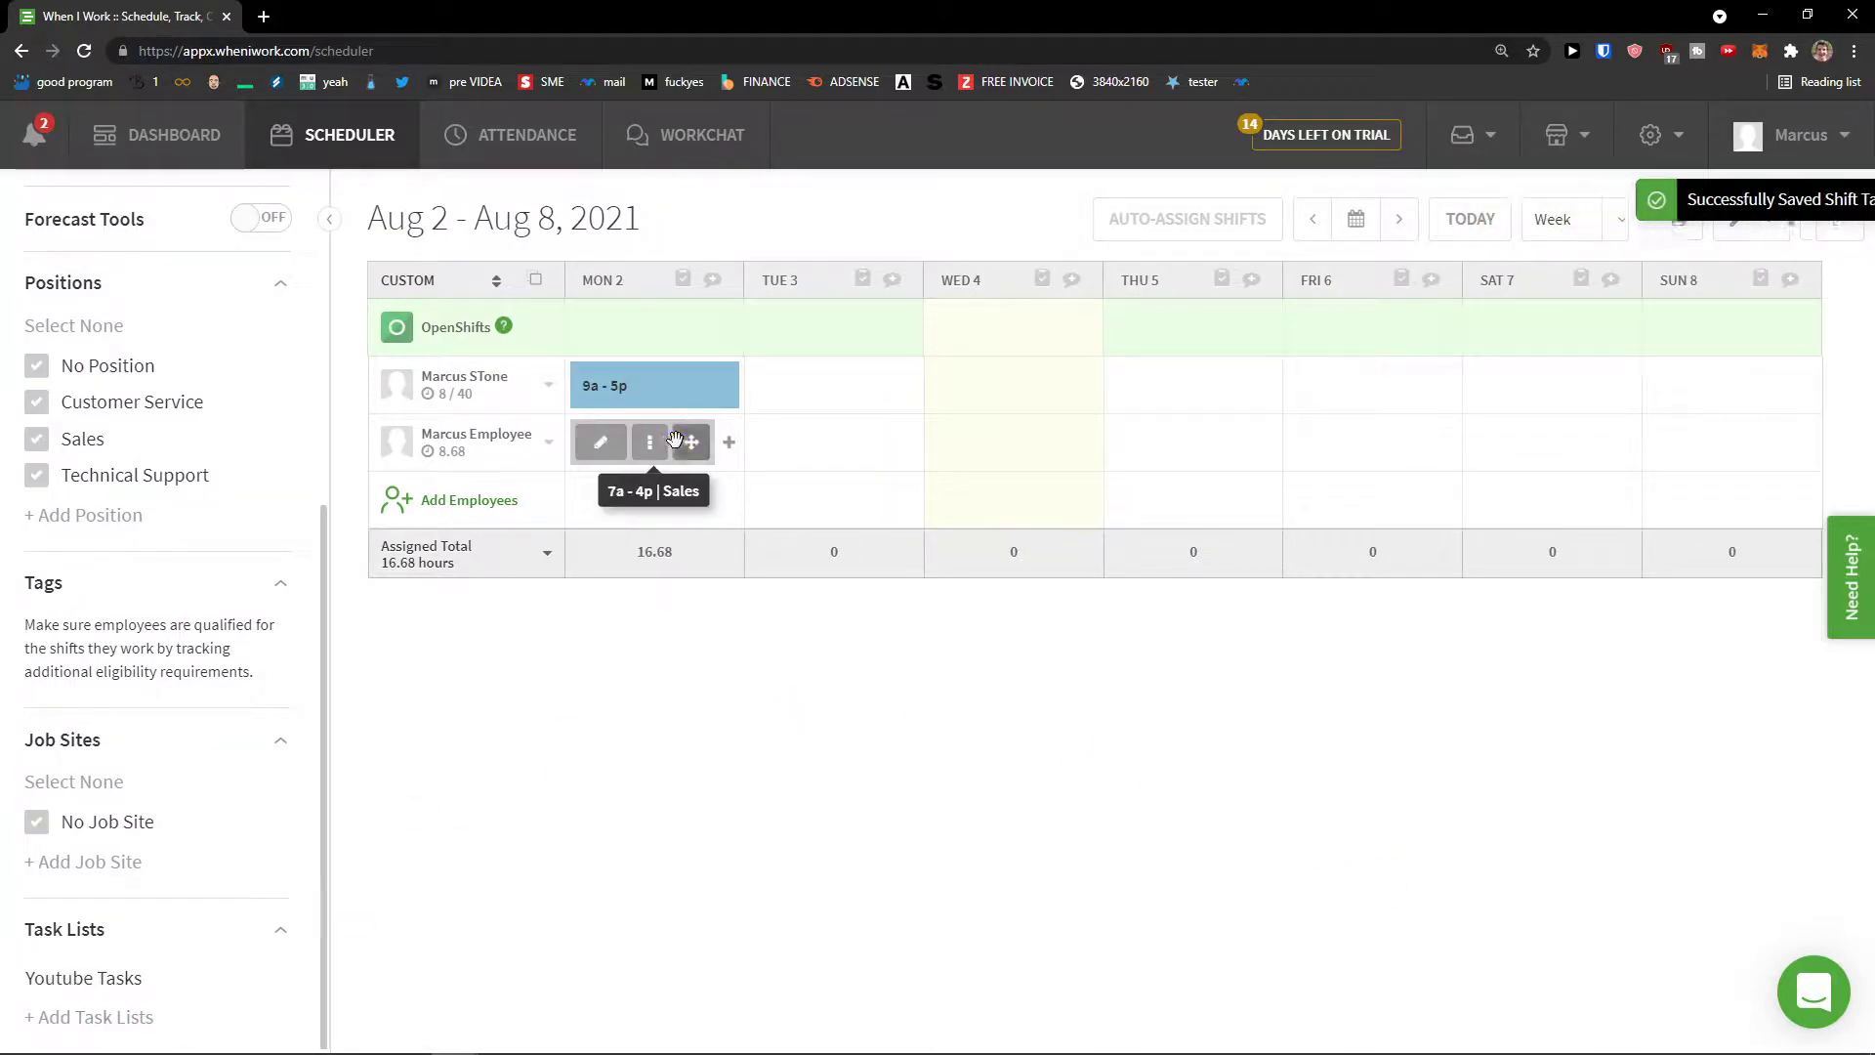
{"action": "left_click", "coordinate": [601, 442]}
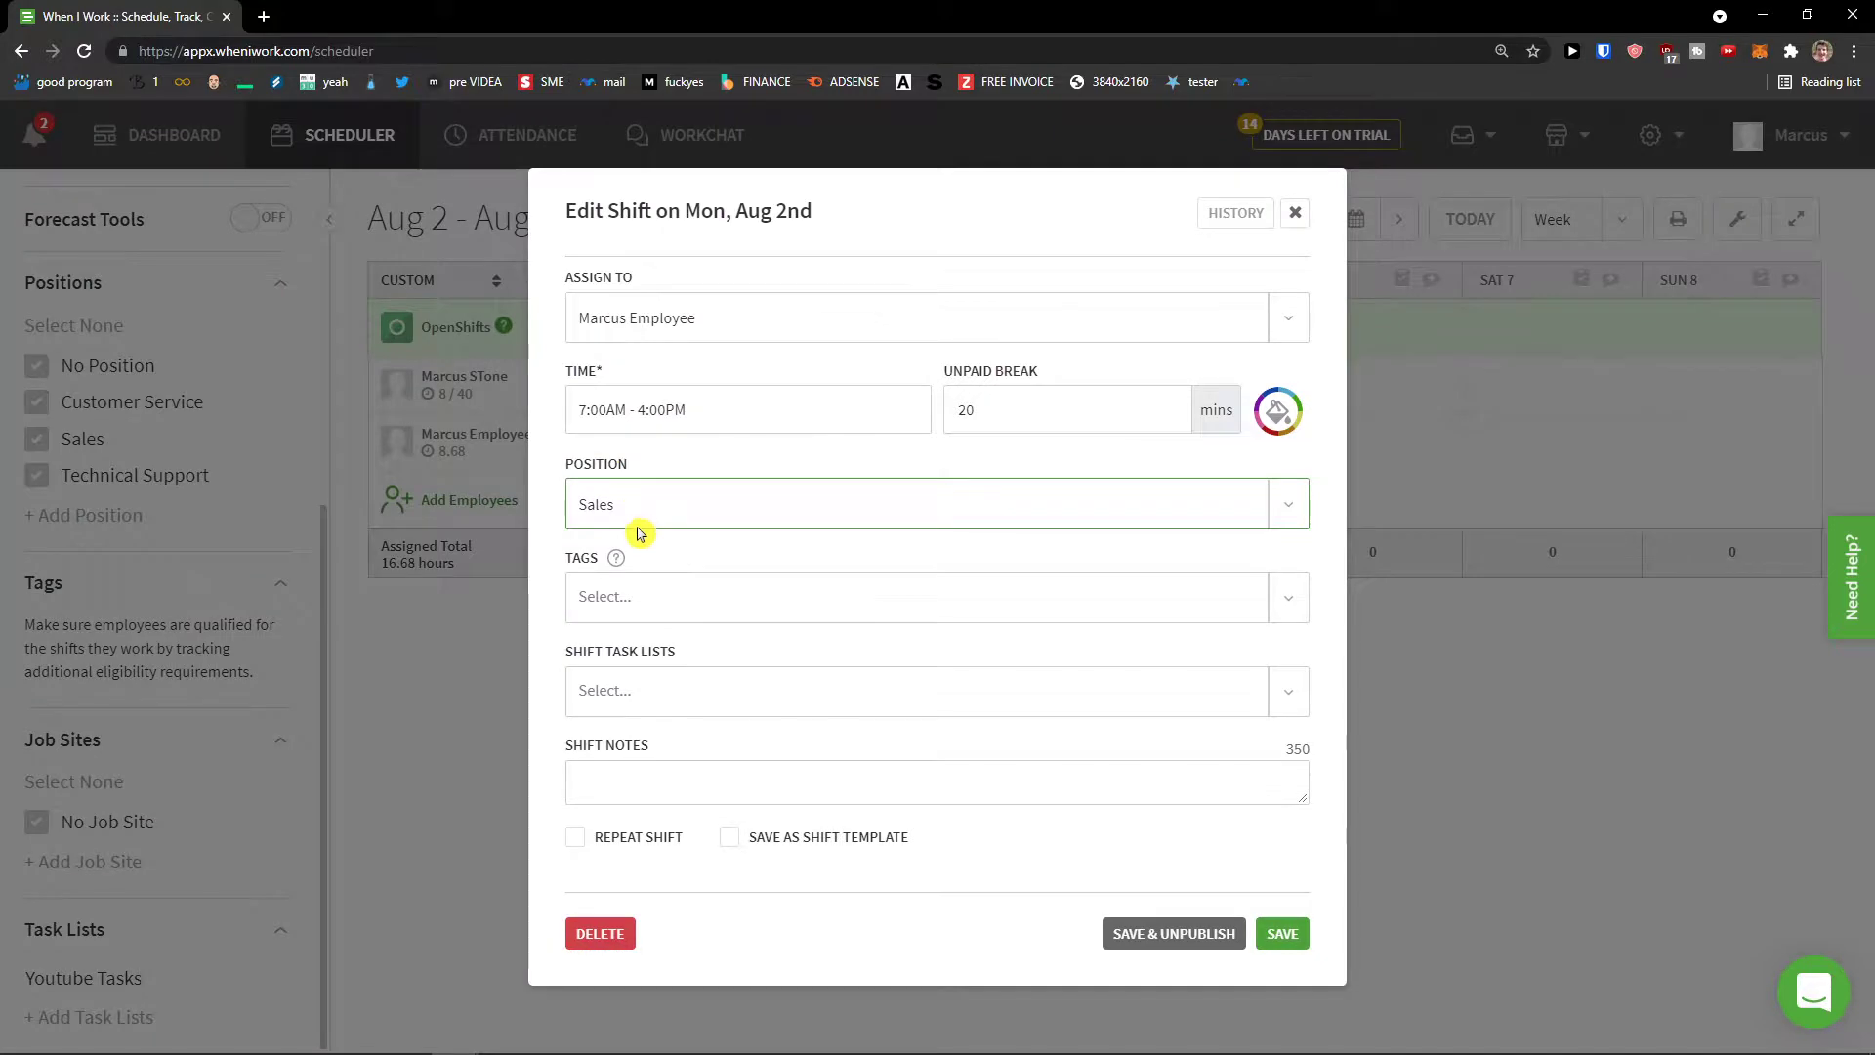
{"action": "left_click", "coordinate": [650, 691]}
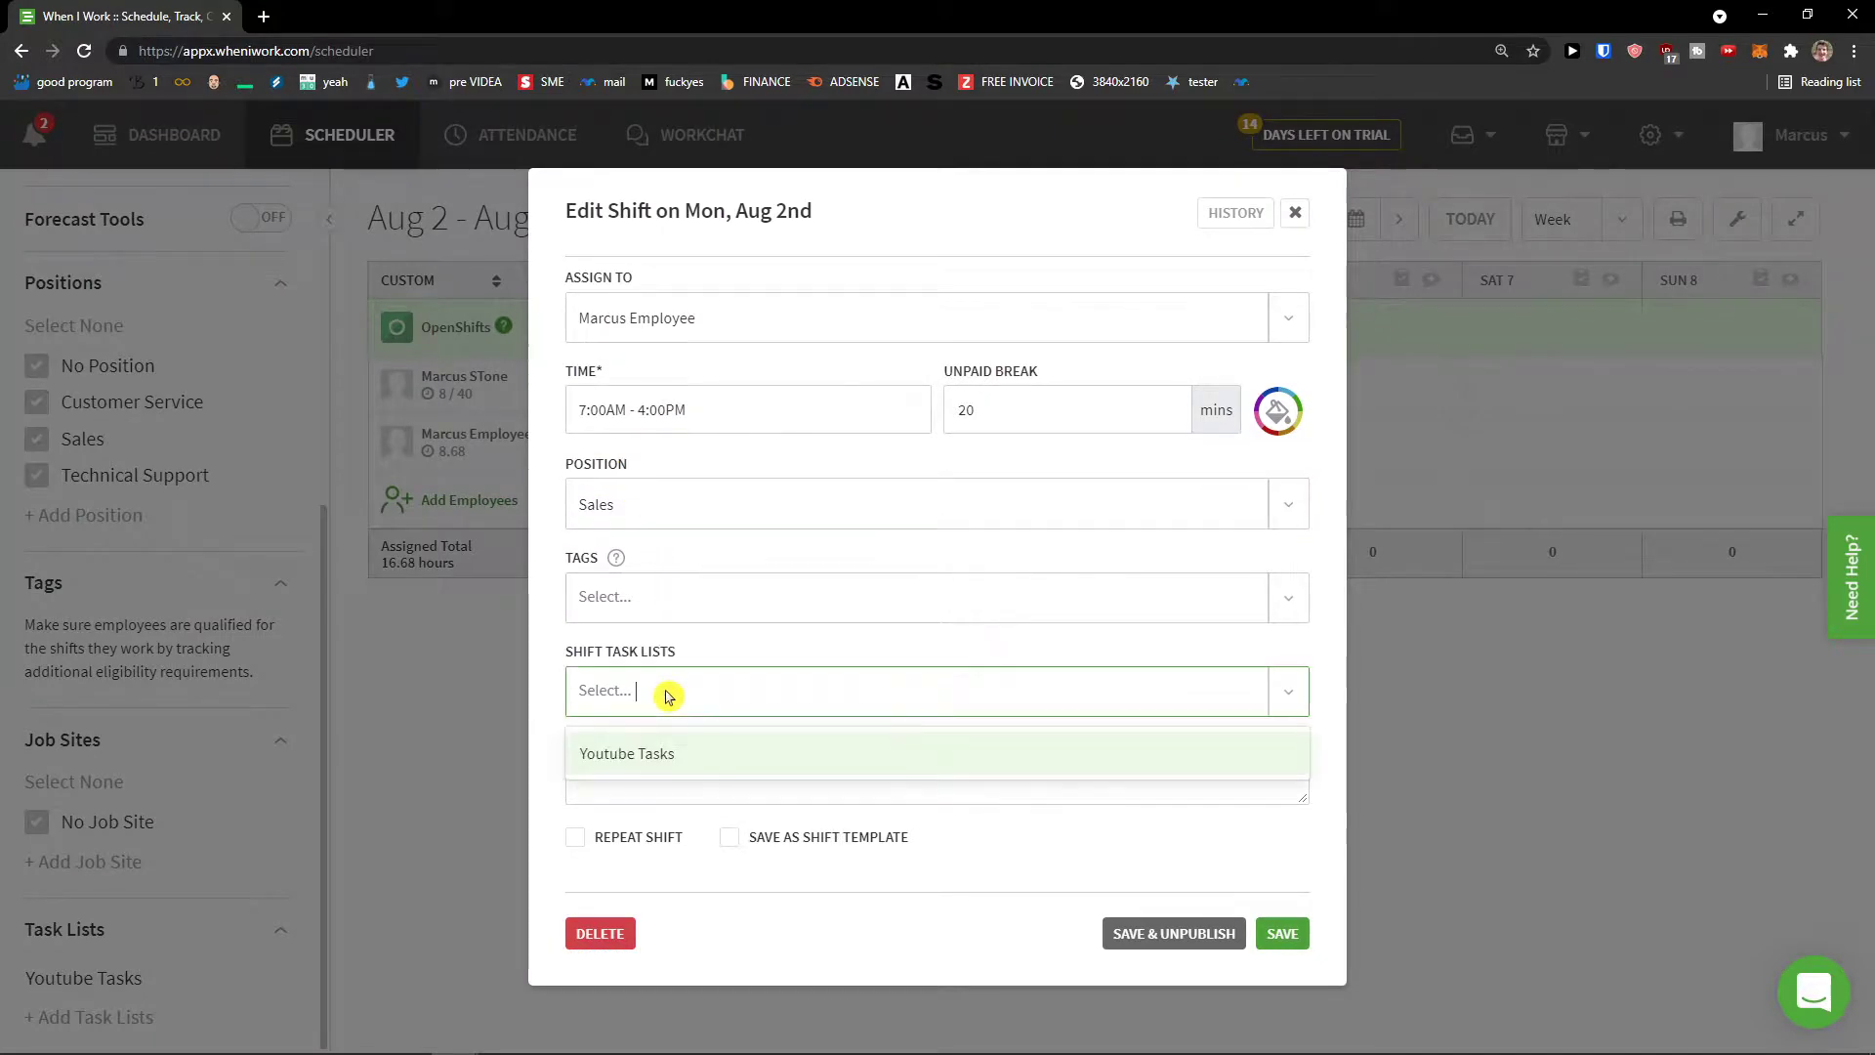
{"action": "left_click", "coordinate": [650, 761]}
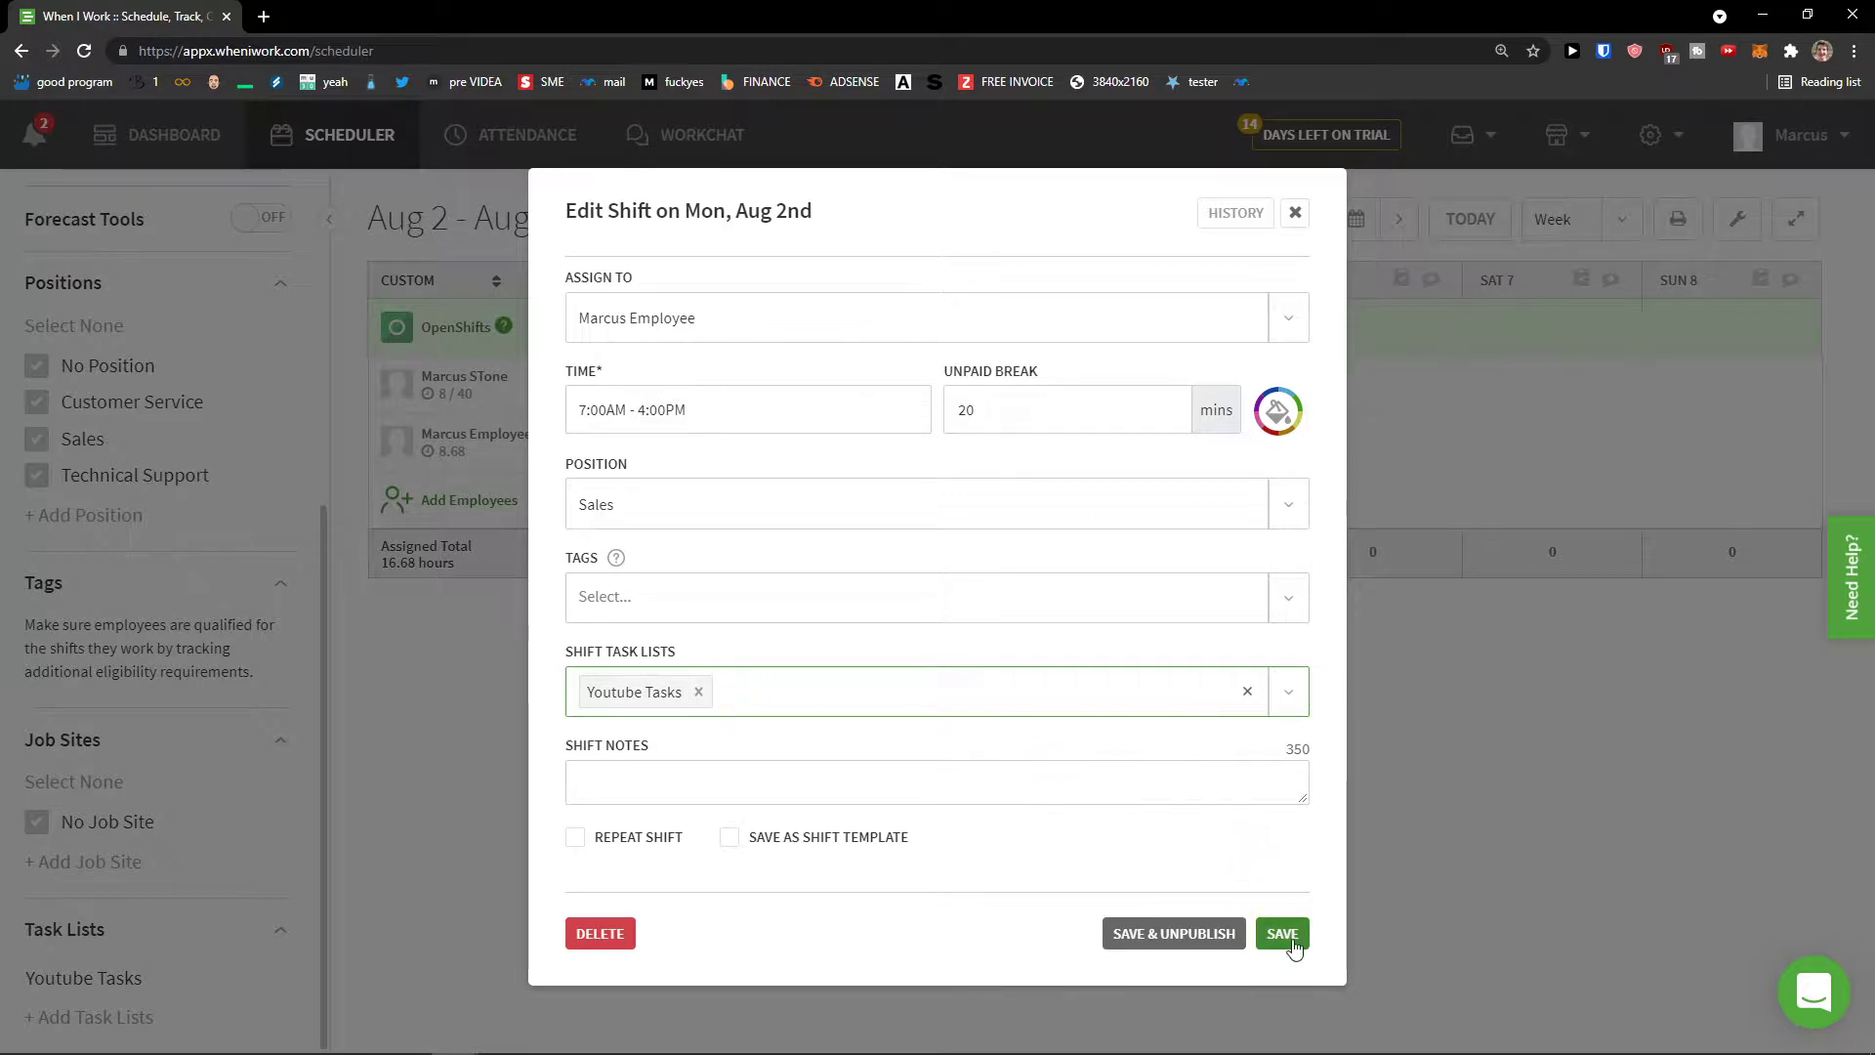
Step: Make the shift repeat Every Week, save, and apply the change to all repeats
{"action": "left_click", "coordinate": [611, 838]}
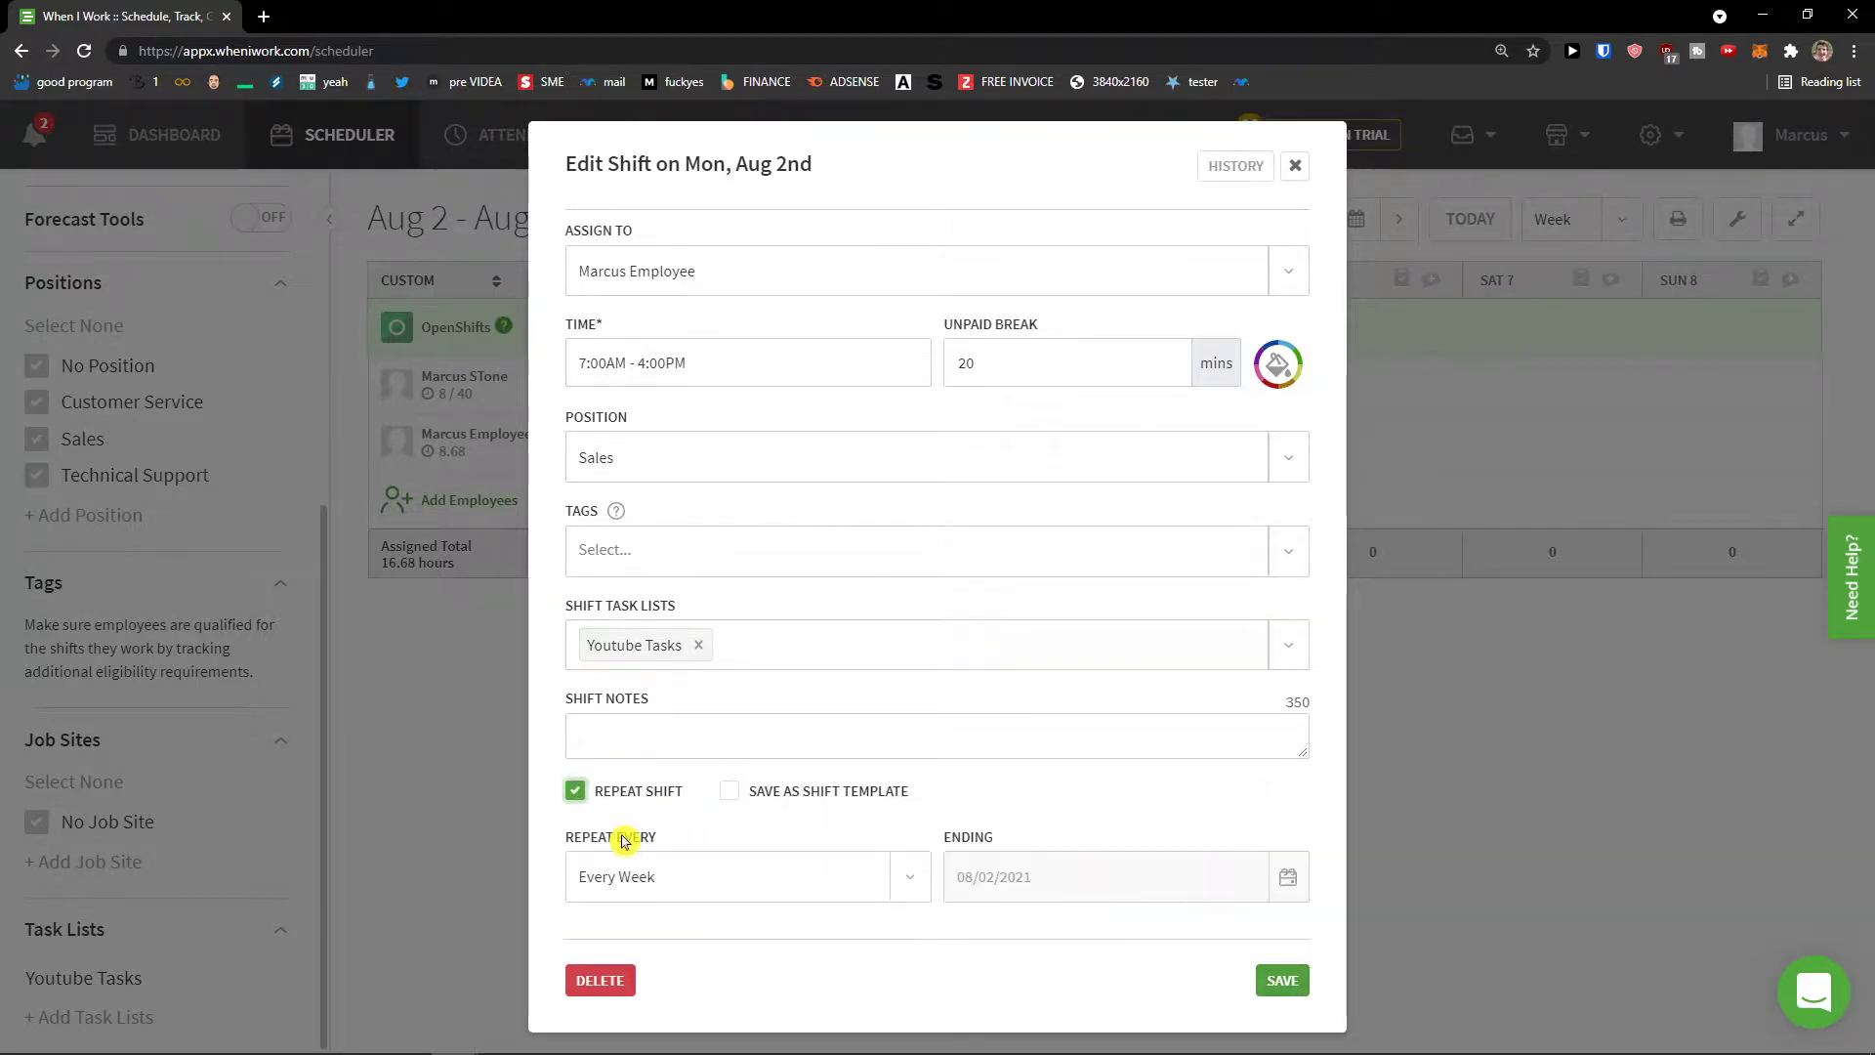
{"action": "left_click", "coordinate": [681, 878]}
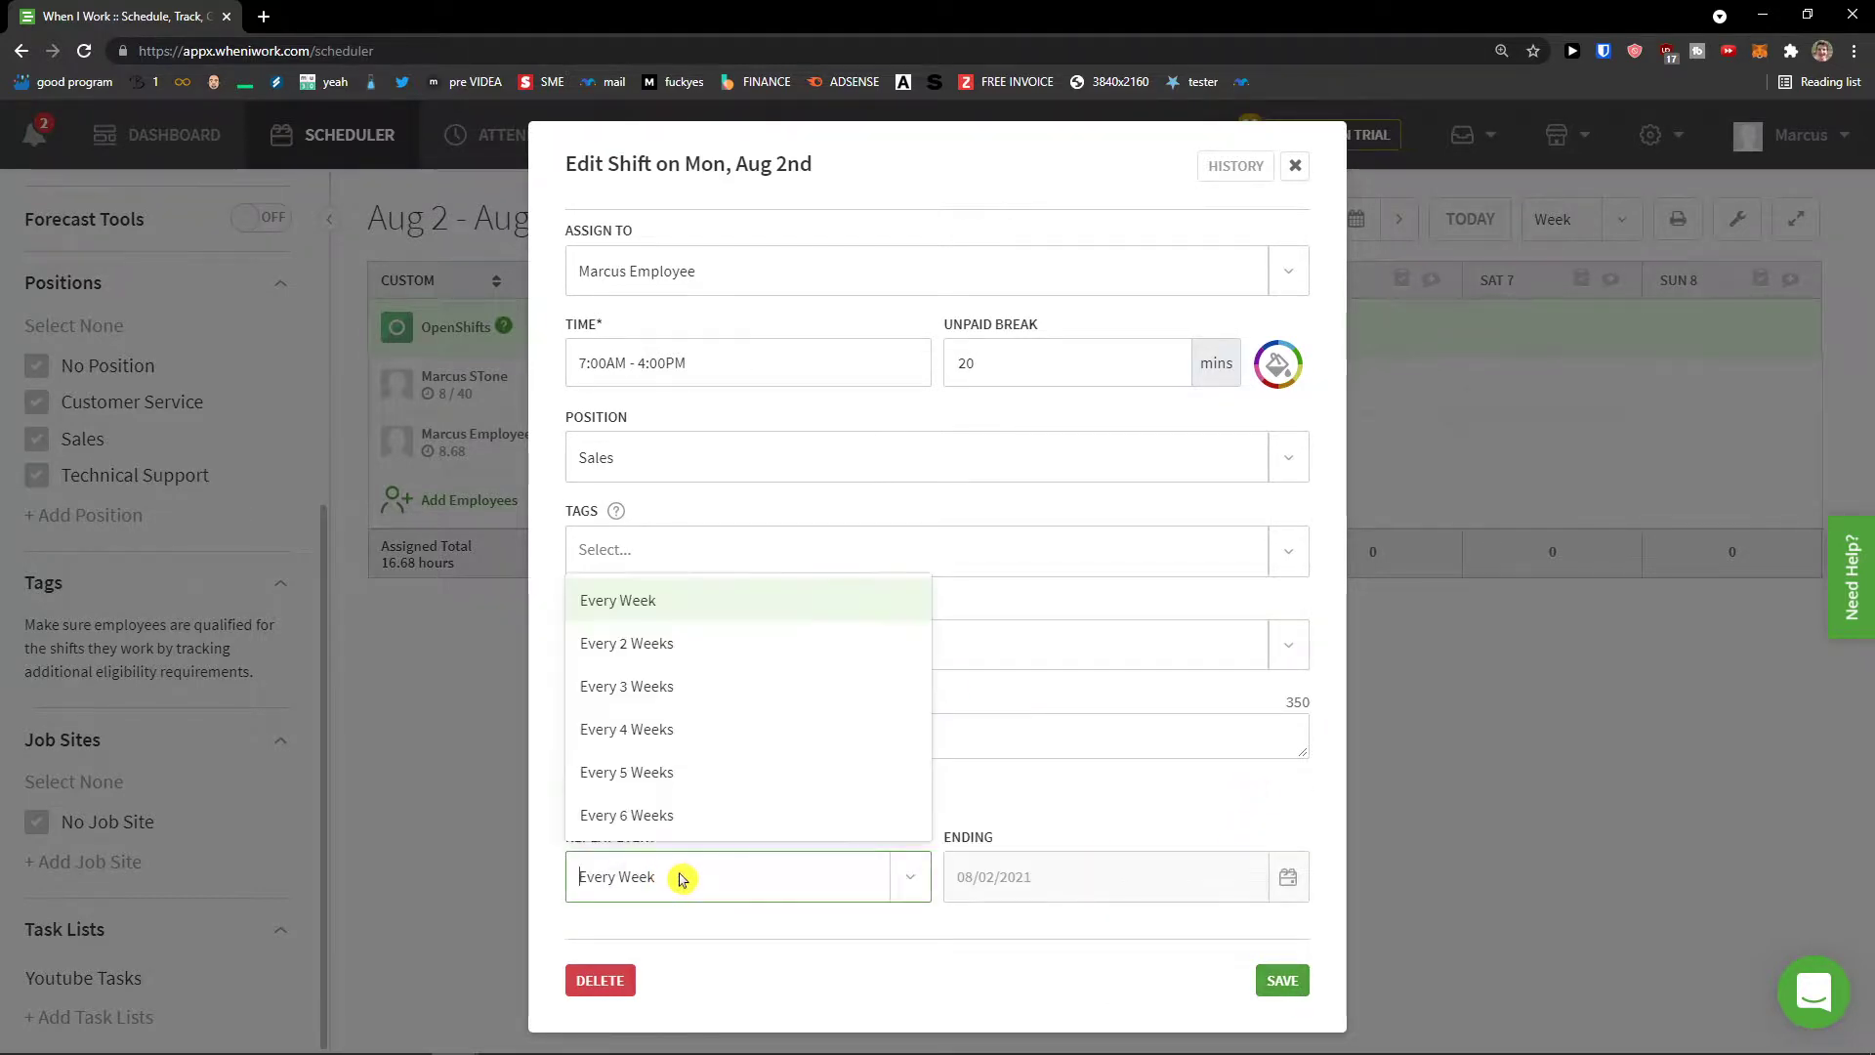
{"action": "left_click", "coordinate": [733, 876]}
{"action": "left_click", "coordinate": [911, 879]}
{"action": "left_click", "coordinate": [910, 879]}
{"action": "left_click", "coordinate": [1283, 980]}
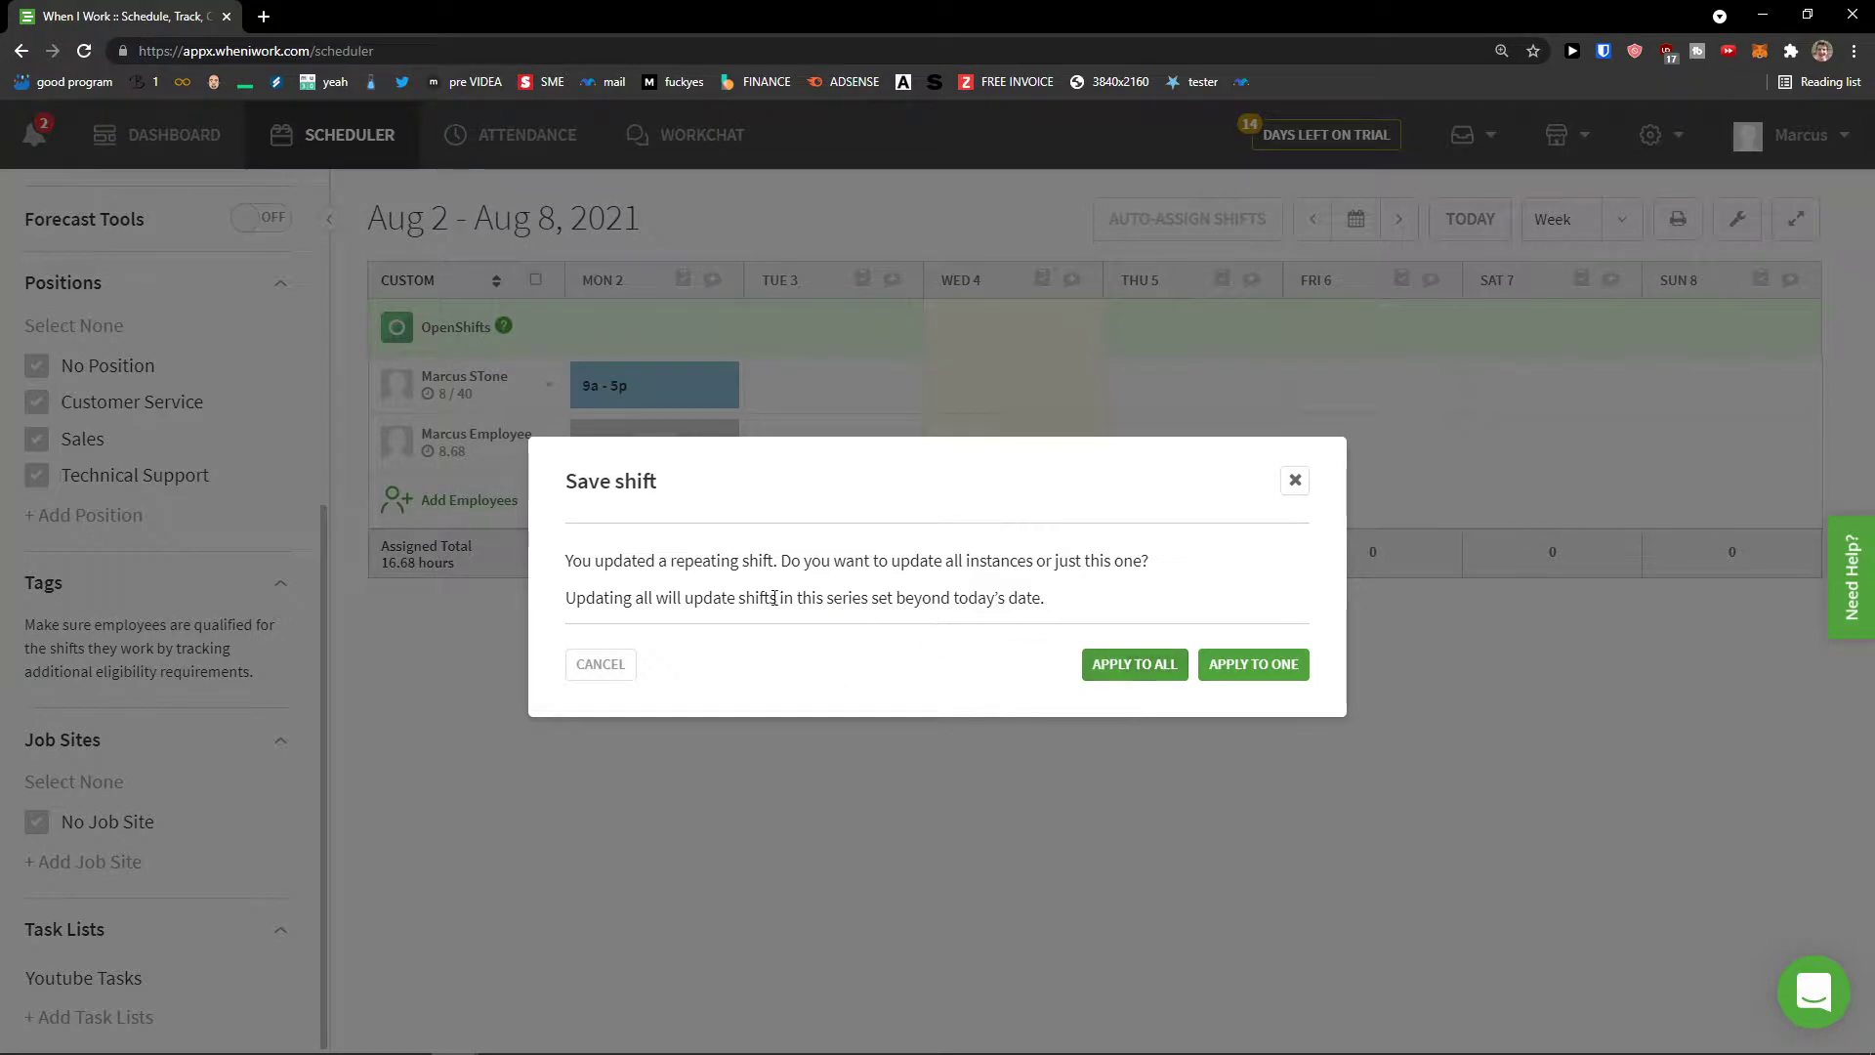
{"action": "left_click_drag", "start_coordinate": [622, 559], "coordinate": [1170, 582]}
{"action": "left_click", "coordinate": [1141, 668]}
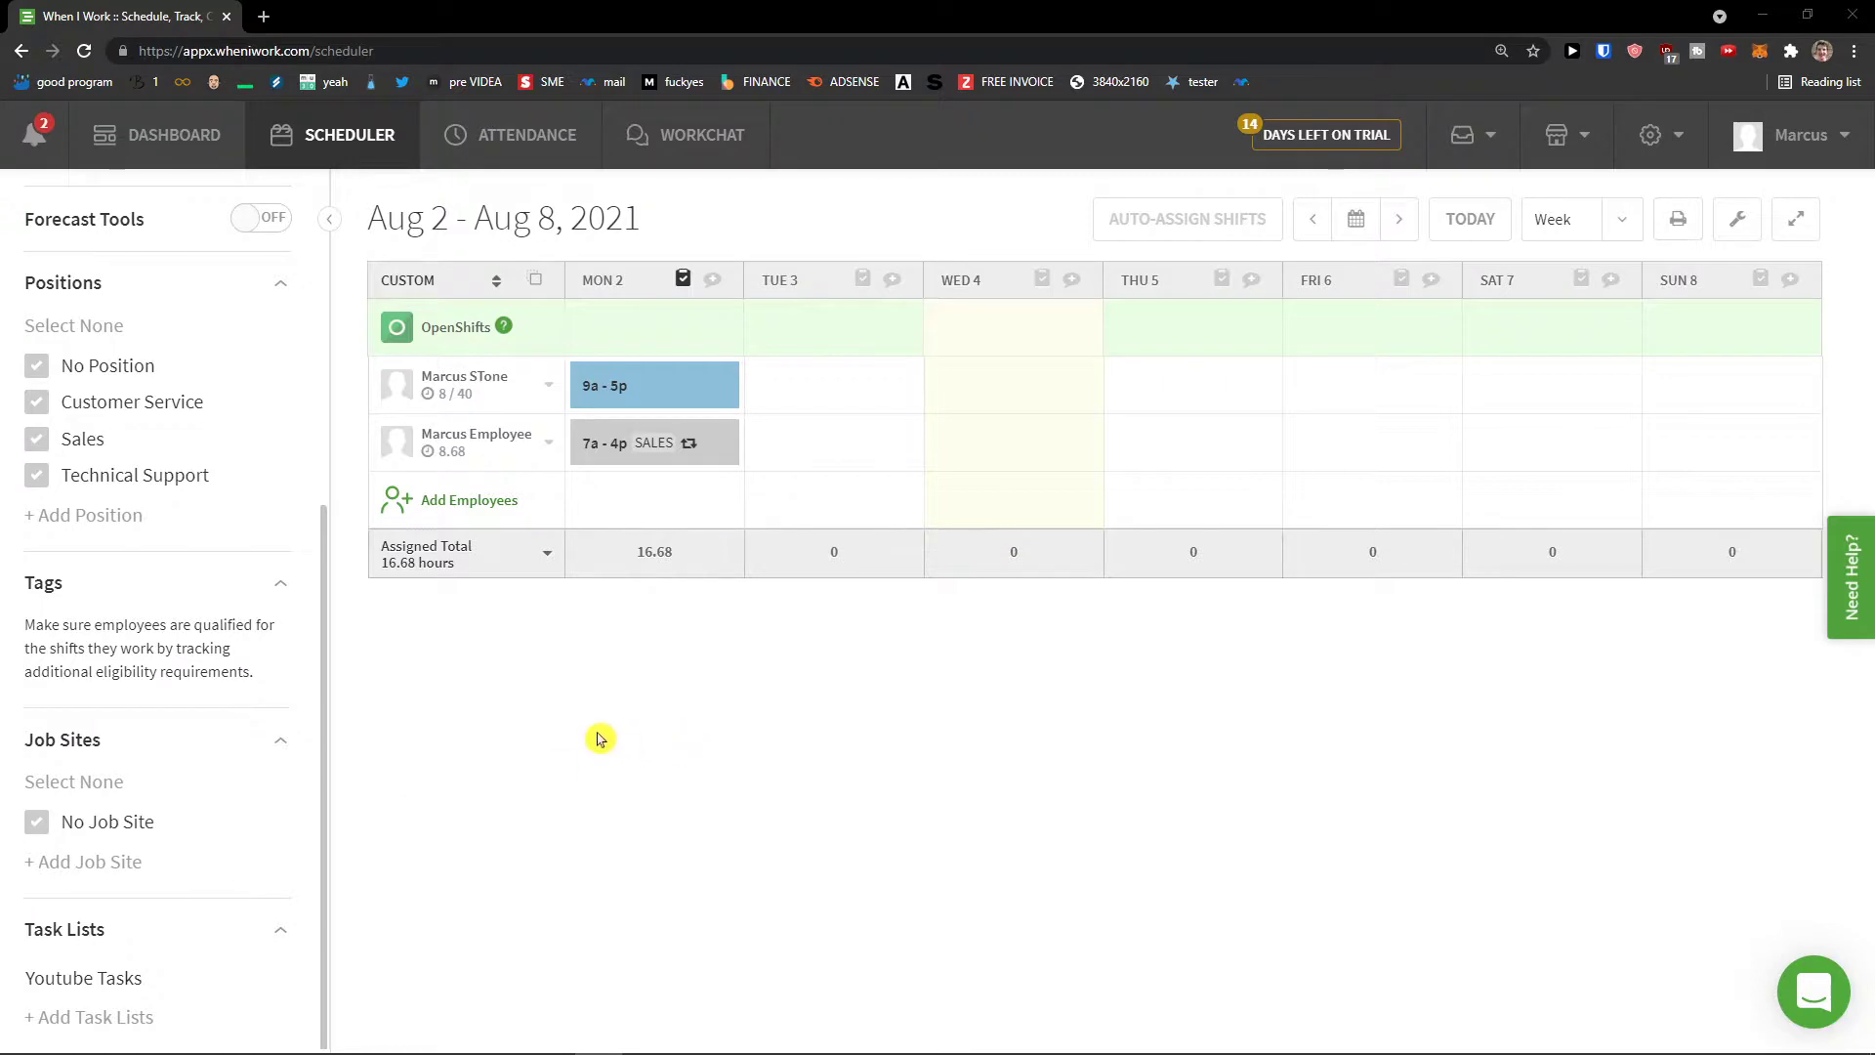
Step: Review Attendance setup, keeping the pay period at Every two weeks, and check the last pay-period end calendar
{"action": "left_click", "coordinate": [503, 147]}
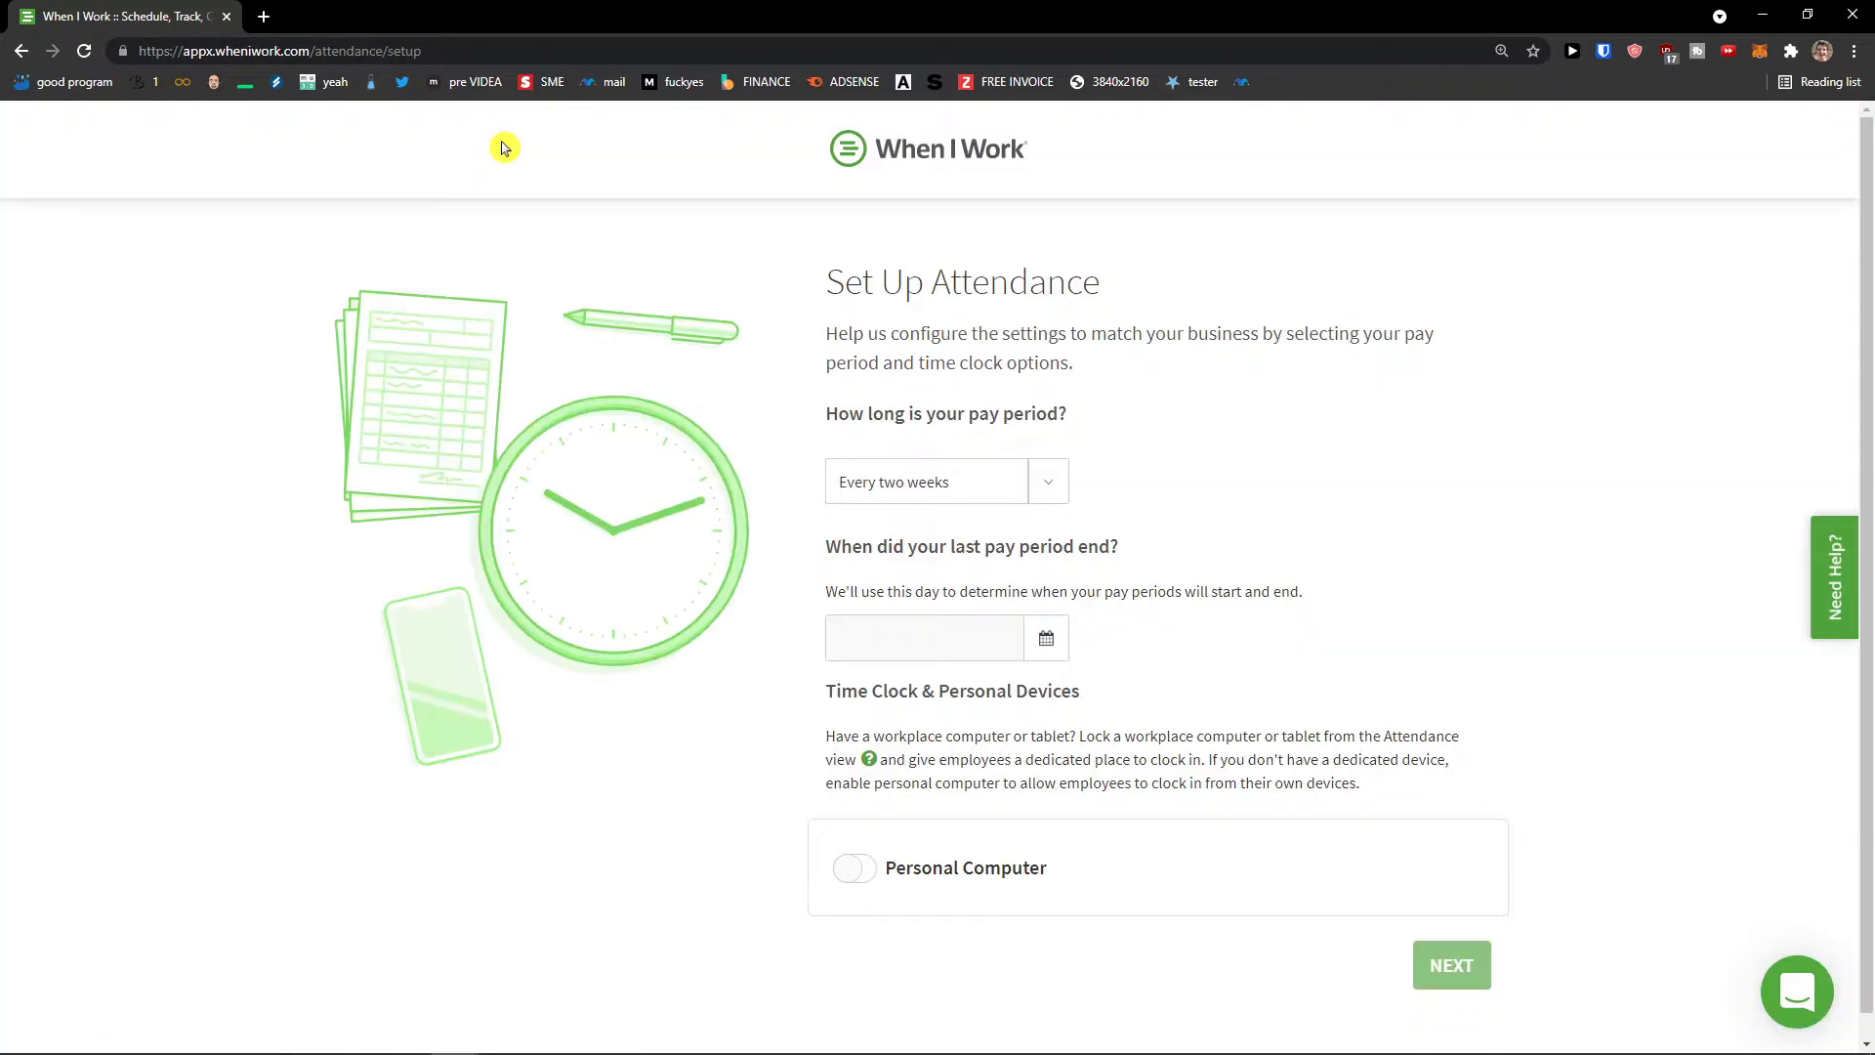
{"action": "left_click_drag", "start_coordinate": [847, 339], "coordinate": [1091, 381]}
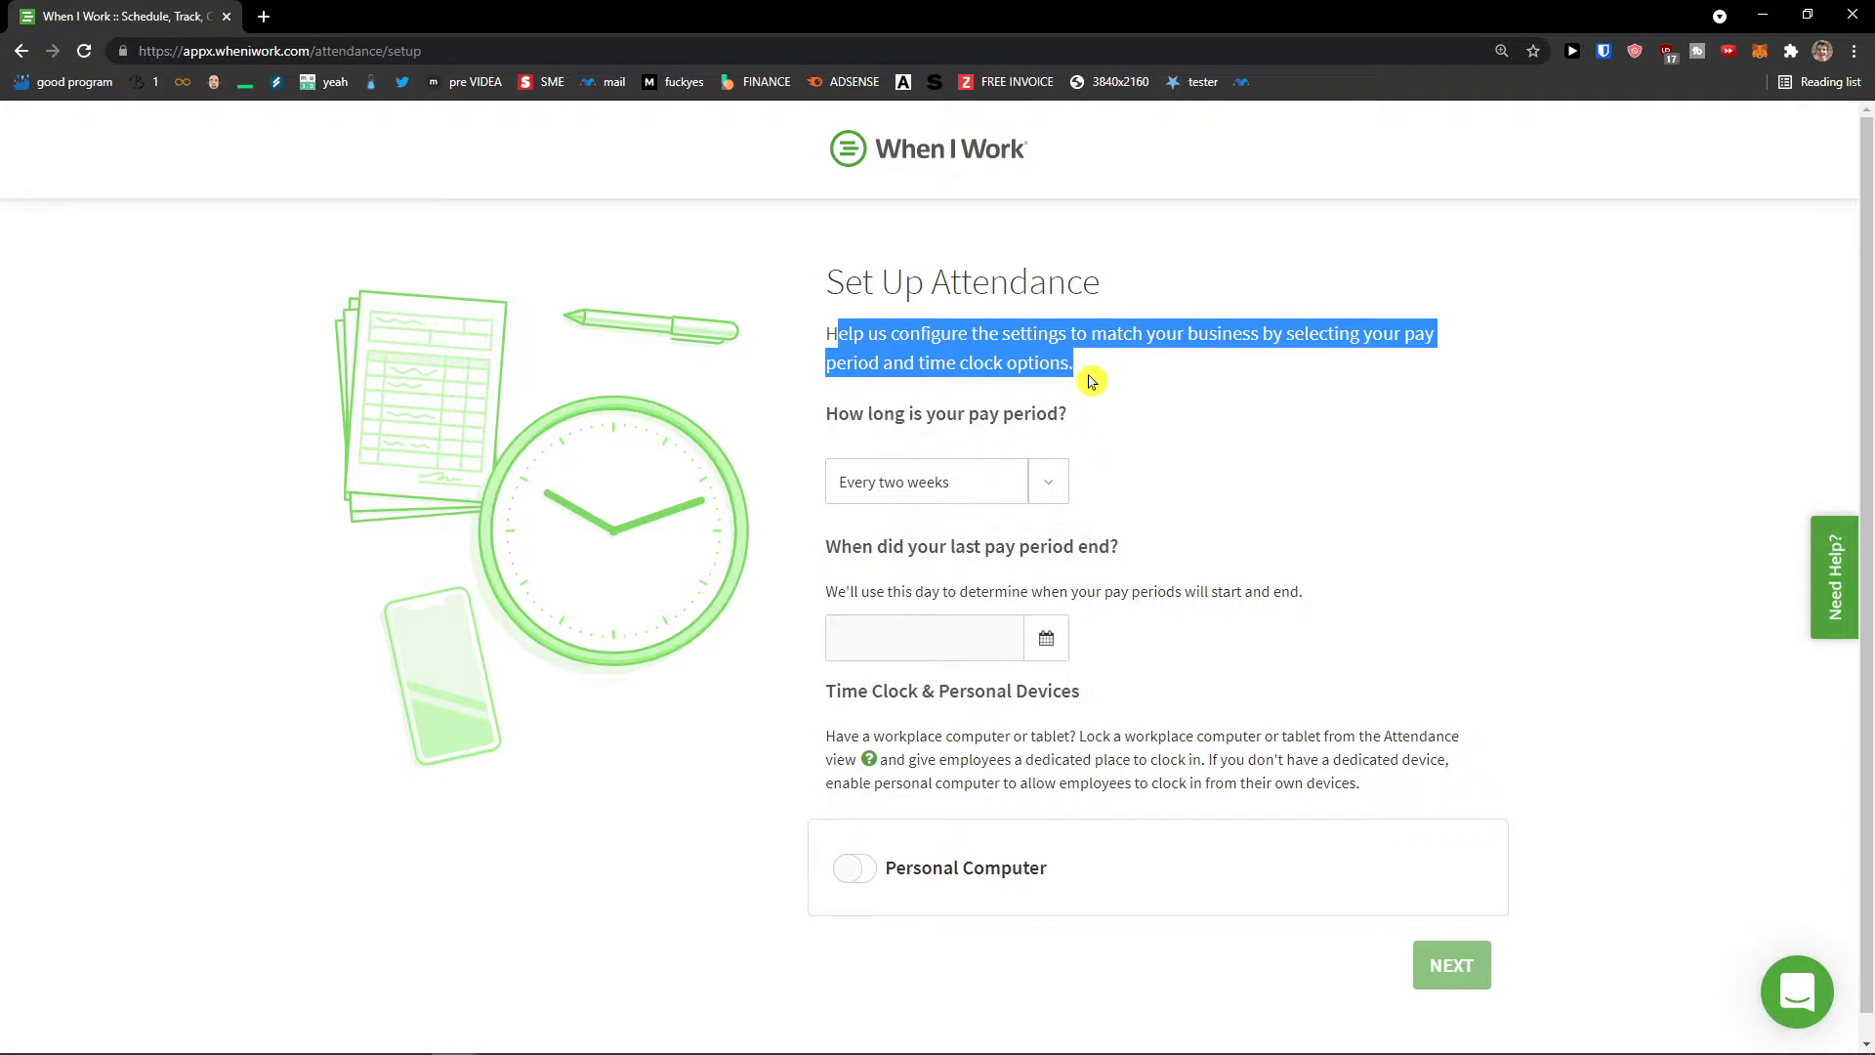
{"action": "left_click", "coordinate": [1046, 493]}
{"action": "left_click", "coordinate": [1046, 510]}
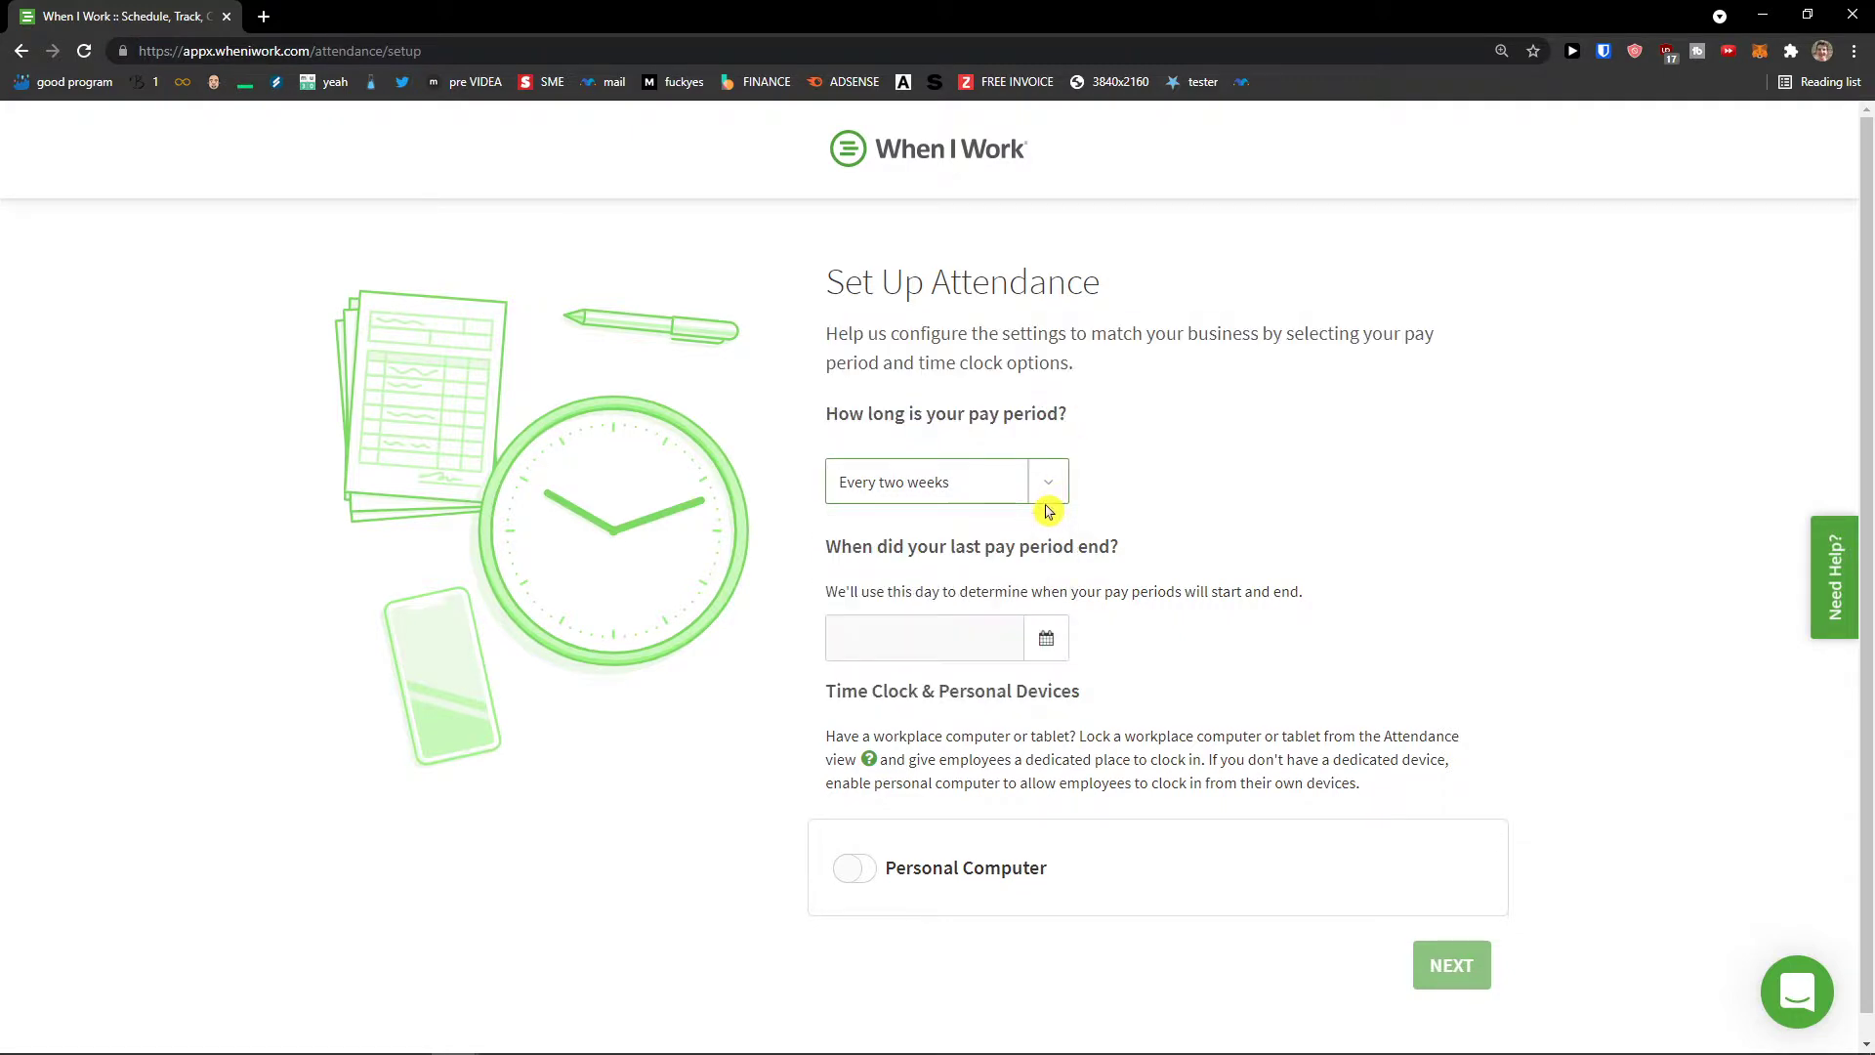
{"action": "scroll", "coordinate": [1044, 547], "scroll_direction": "down", "scroll_amount": 1}
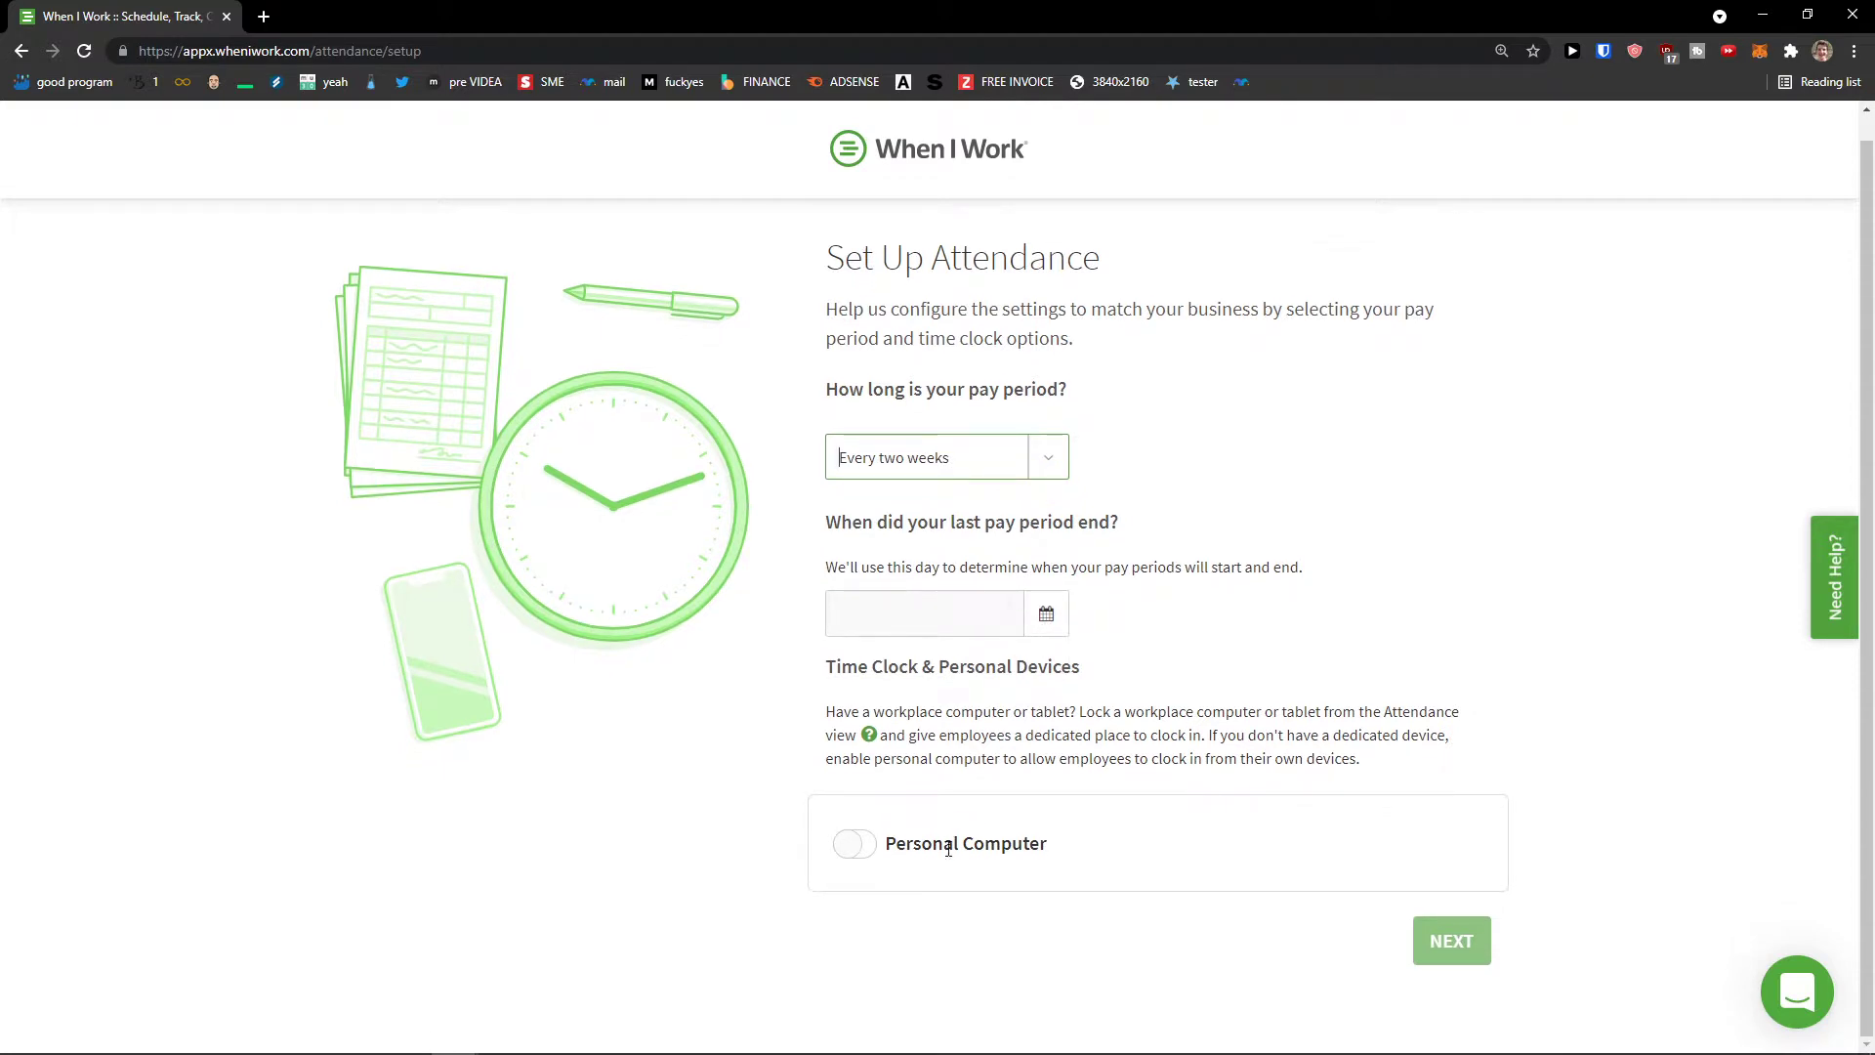
{"action": "left_click", "coordinate": [1006, 613]}
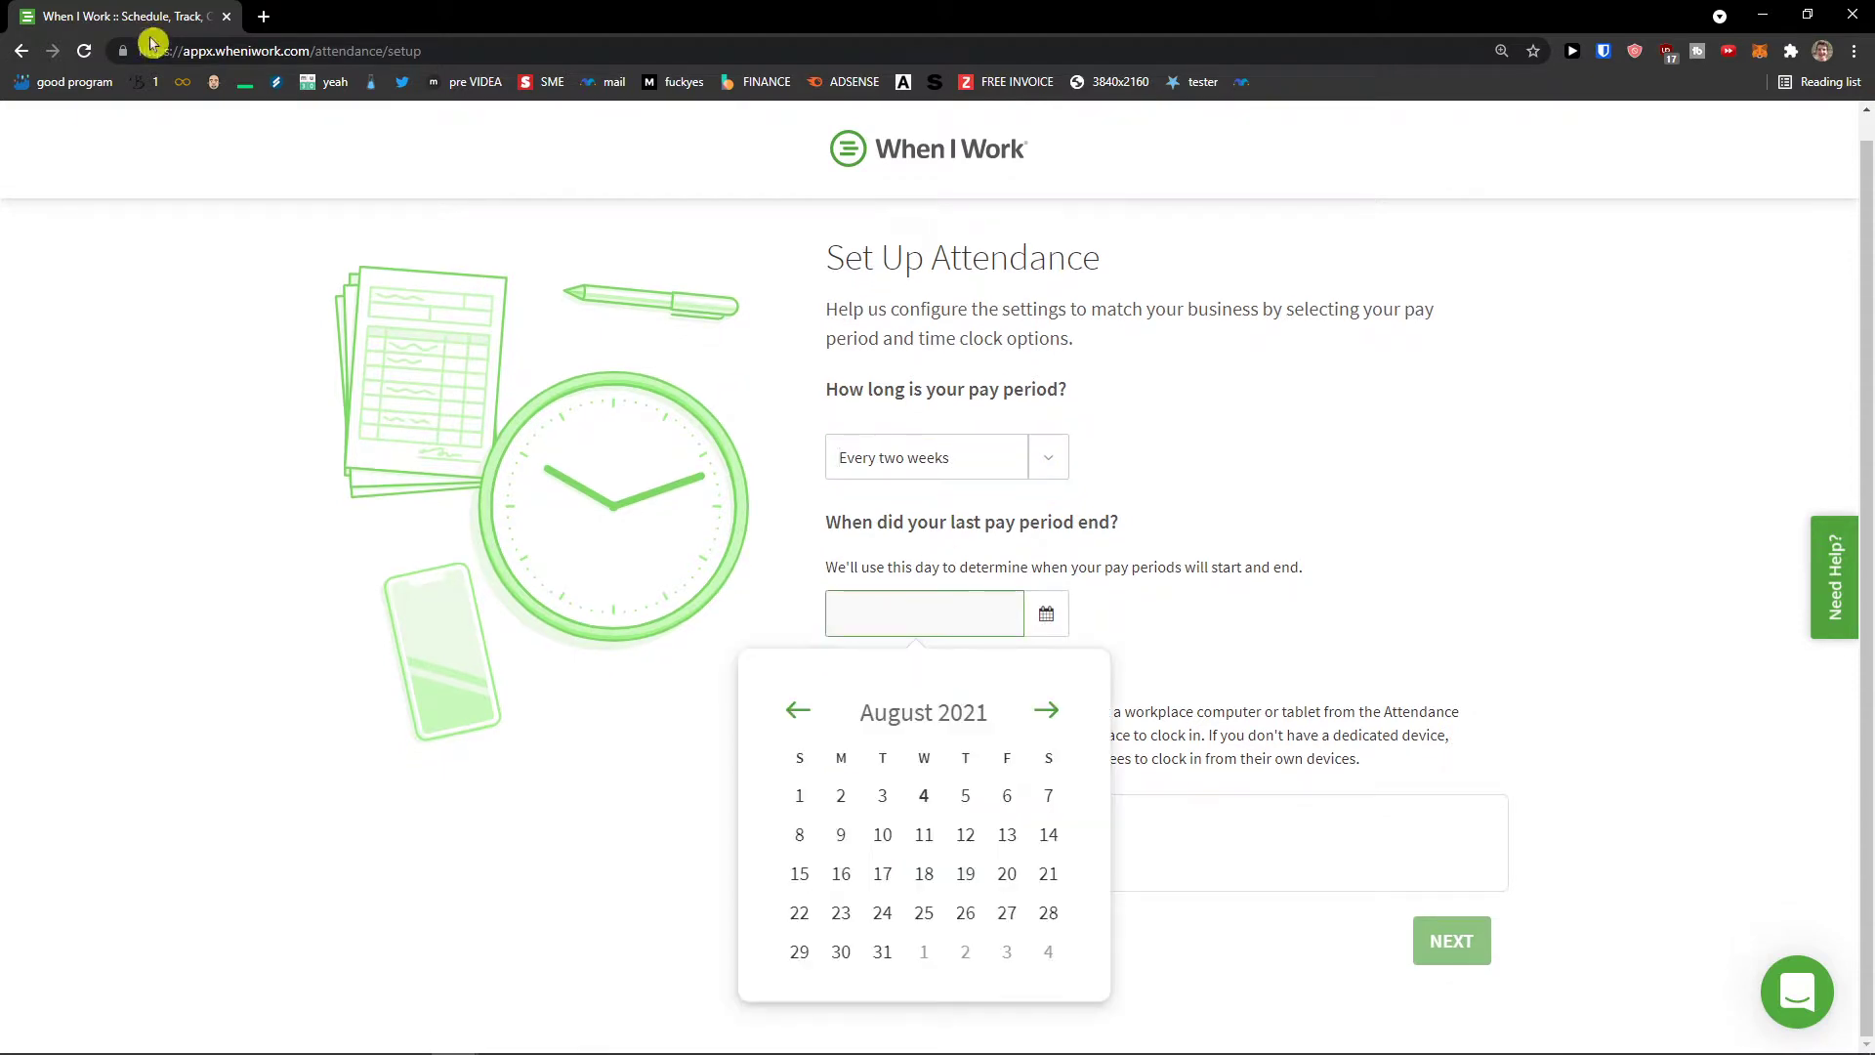
Step: Browse the WorkChat team messaging page, then return to the Scheduler's weekly schedule
{"action": "left_click", "coordinate": [21, 50]}
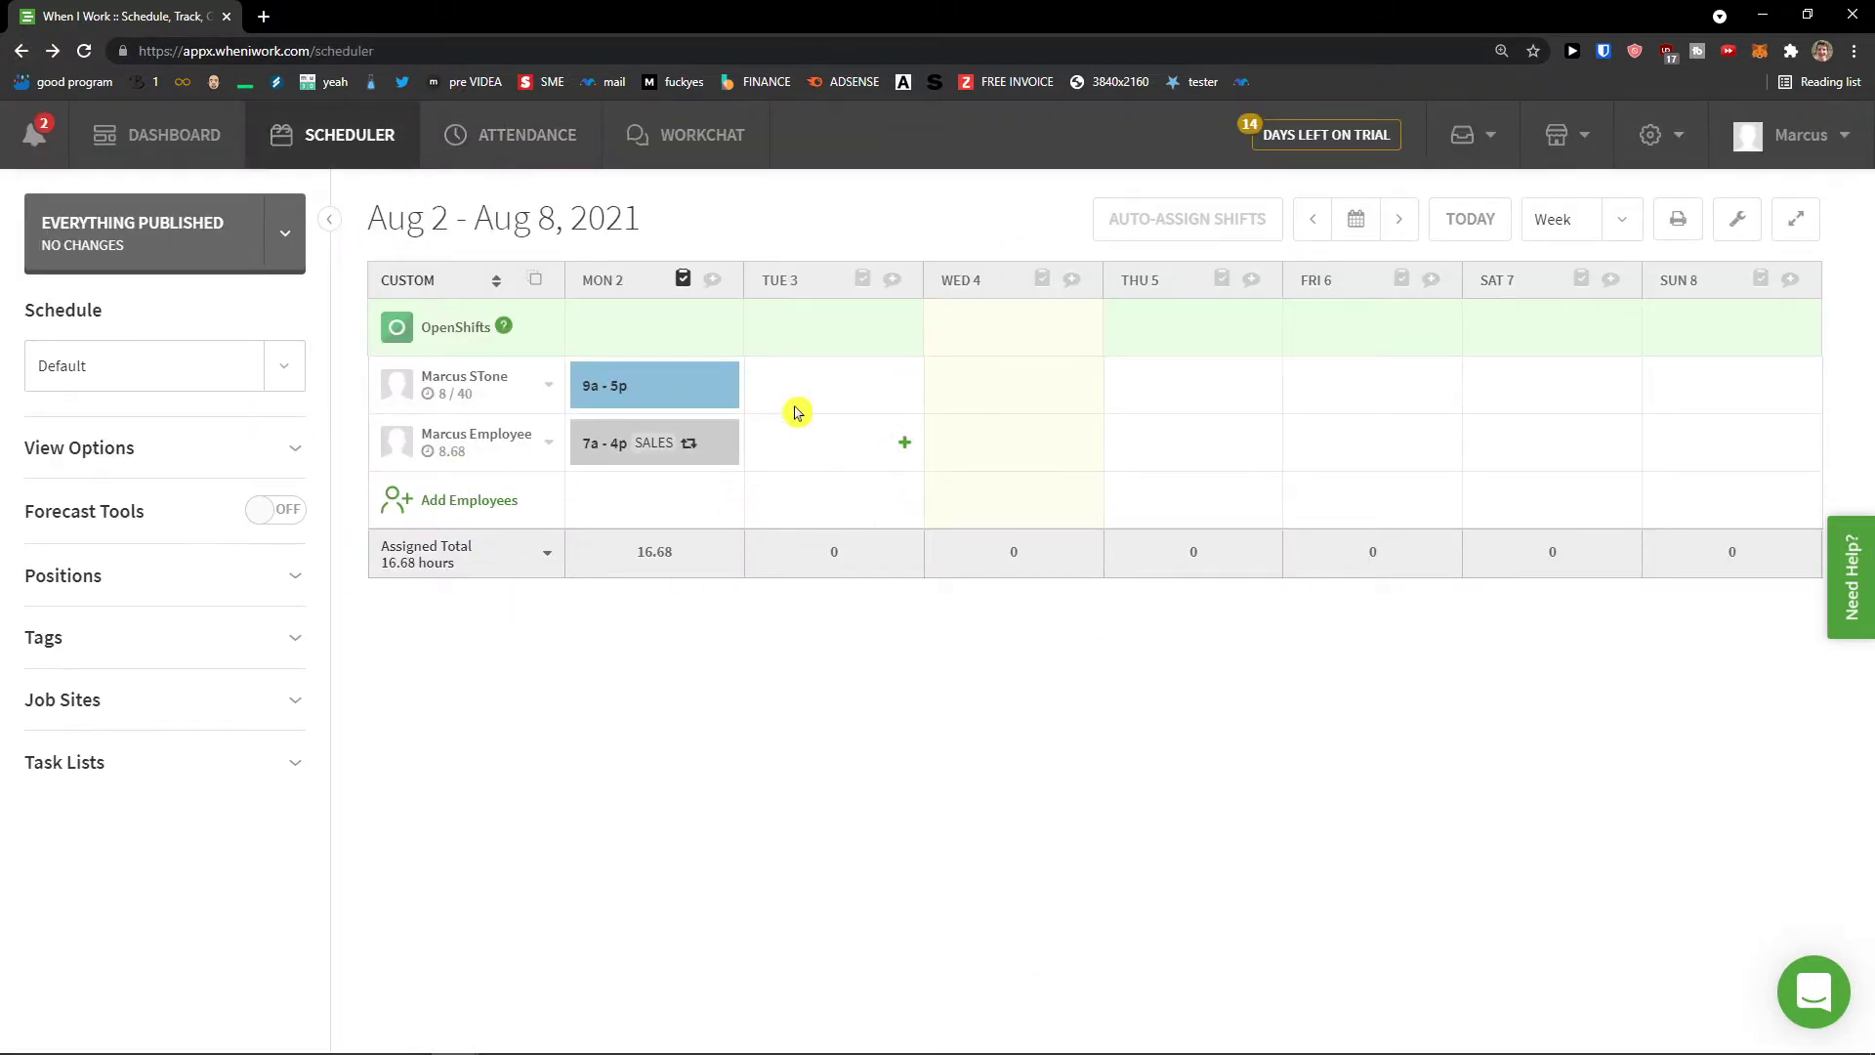
{"action": "left_click", "coordinate": [661, 147]}
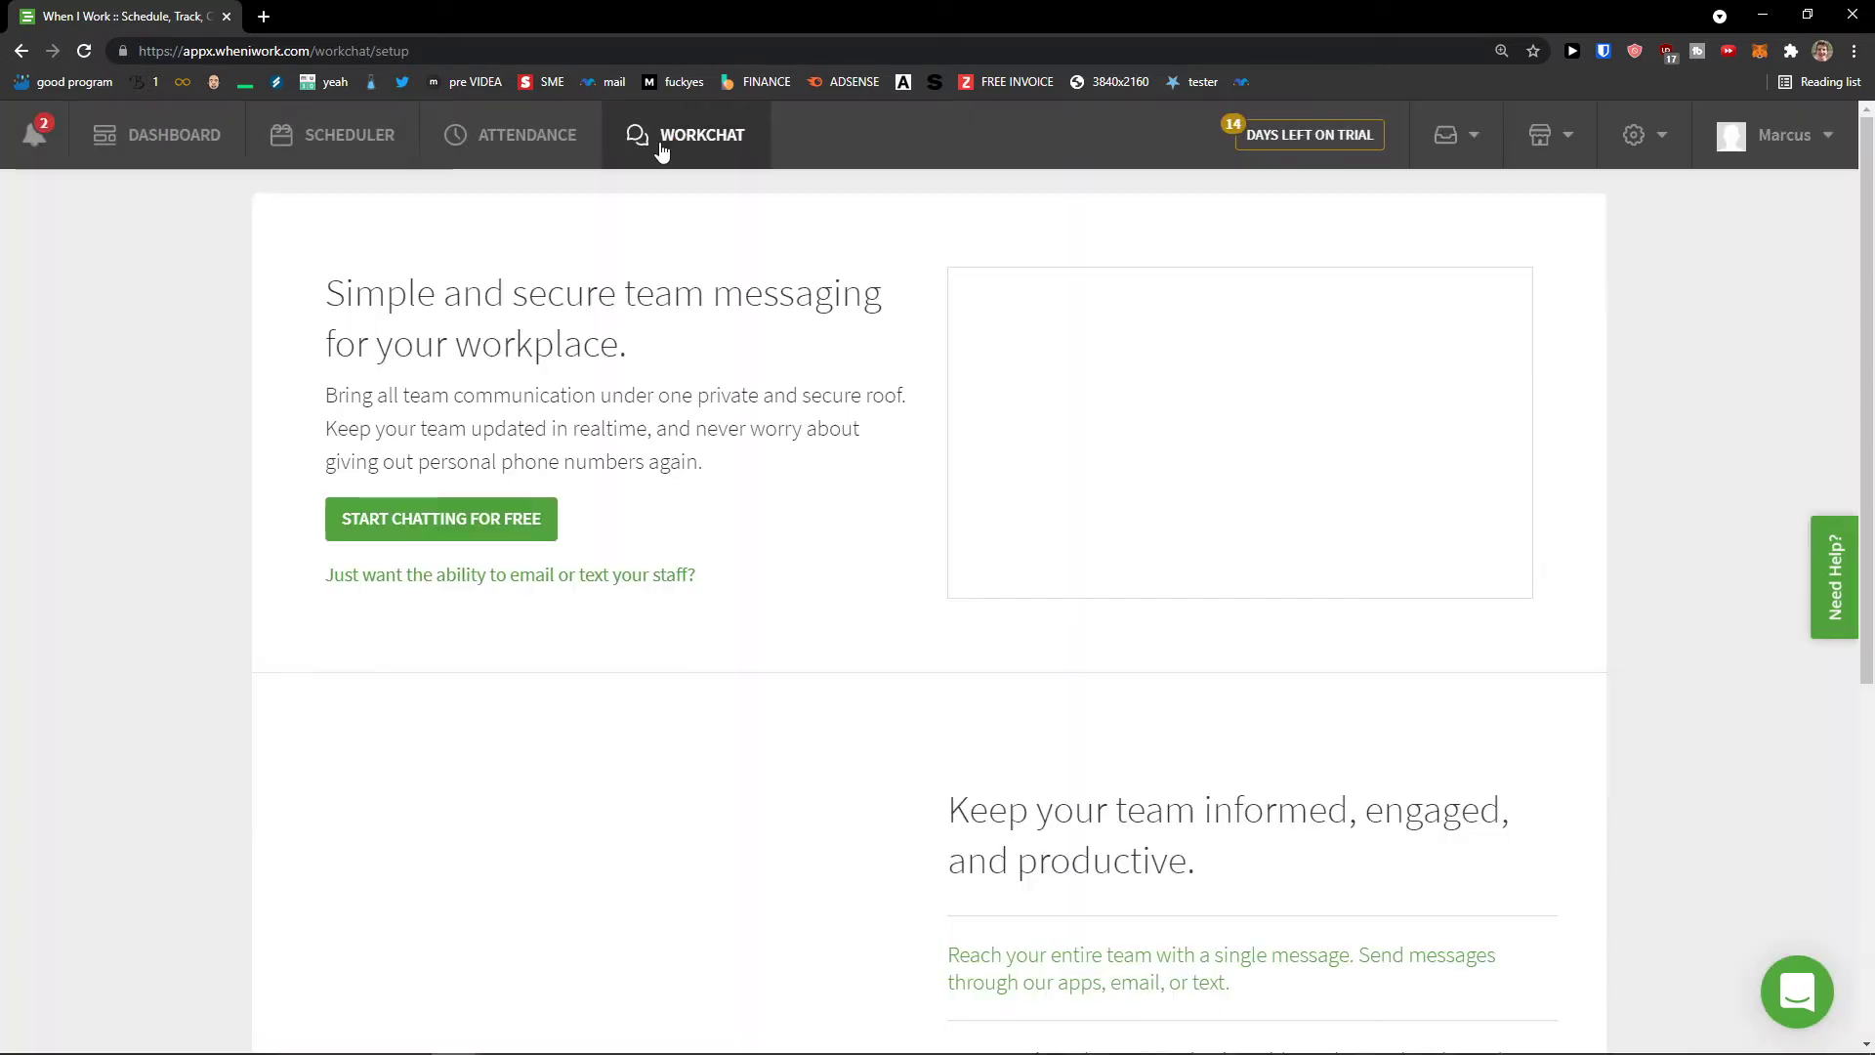
{"action": "scroll", "coordinate": [763, 488], "scroll_direction": "down", "scroll_amount": 2}
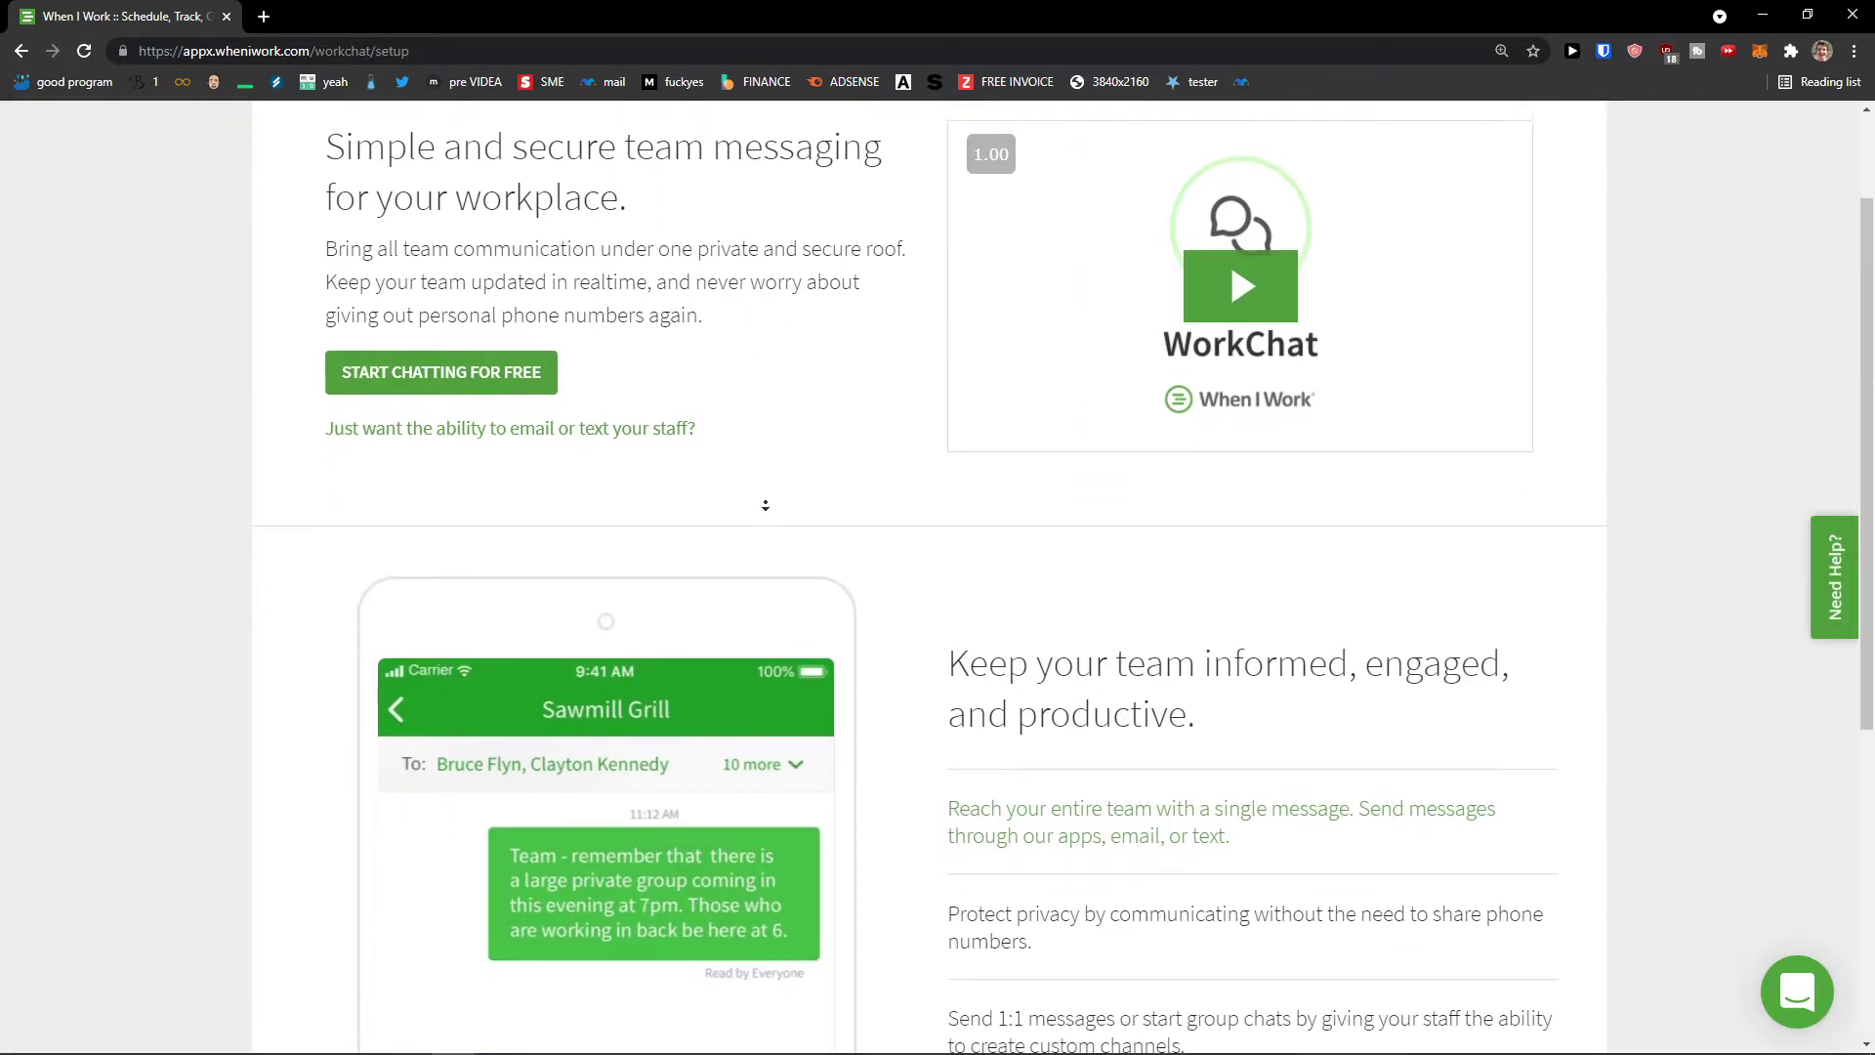
{"action": "scroll", "coordinate": [765, 505], "scroll_direction": "down", "scroll_amount": 4}
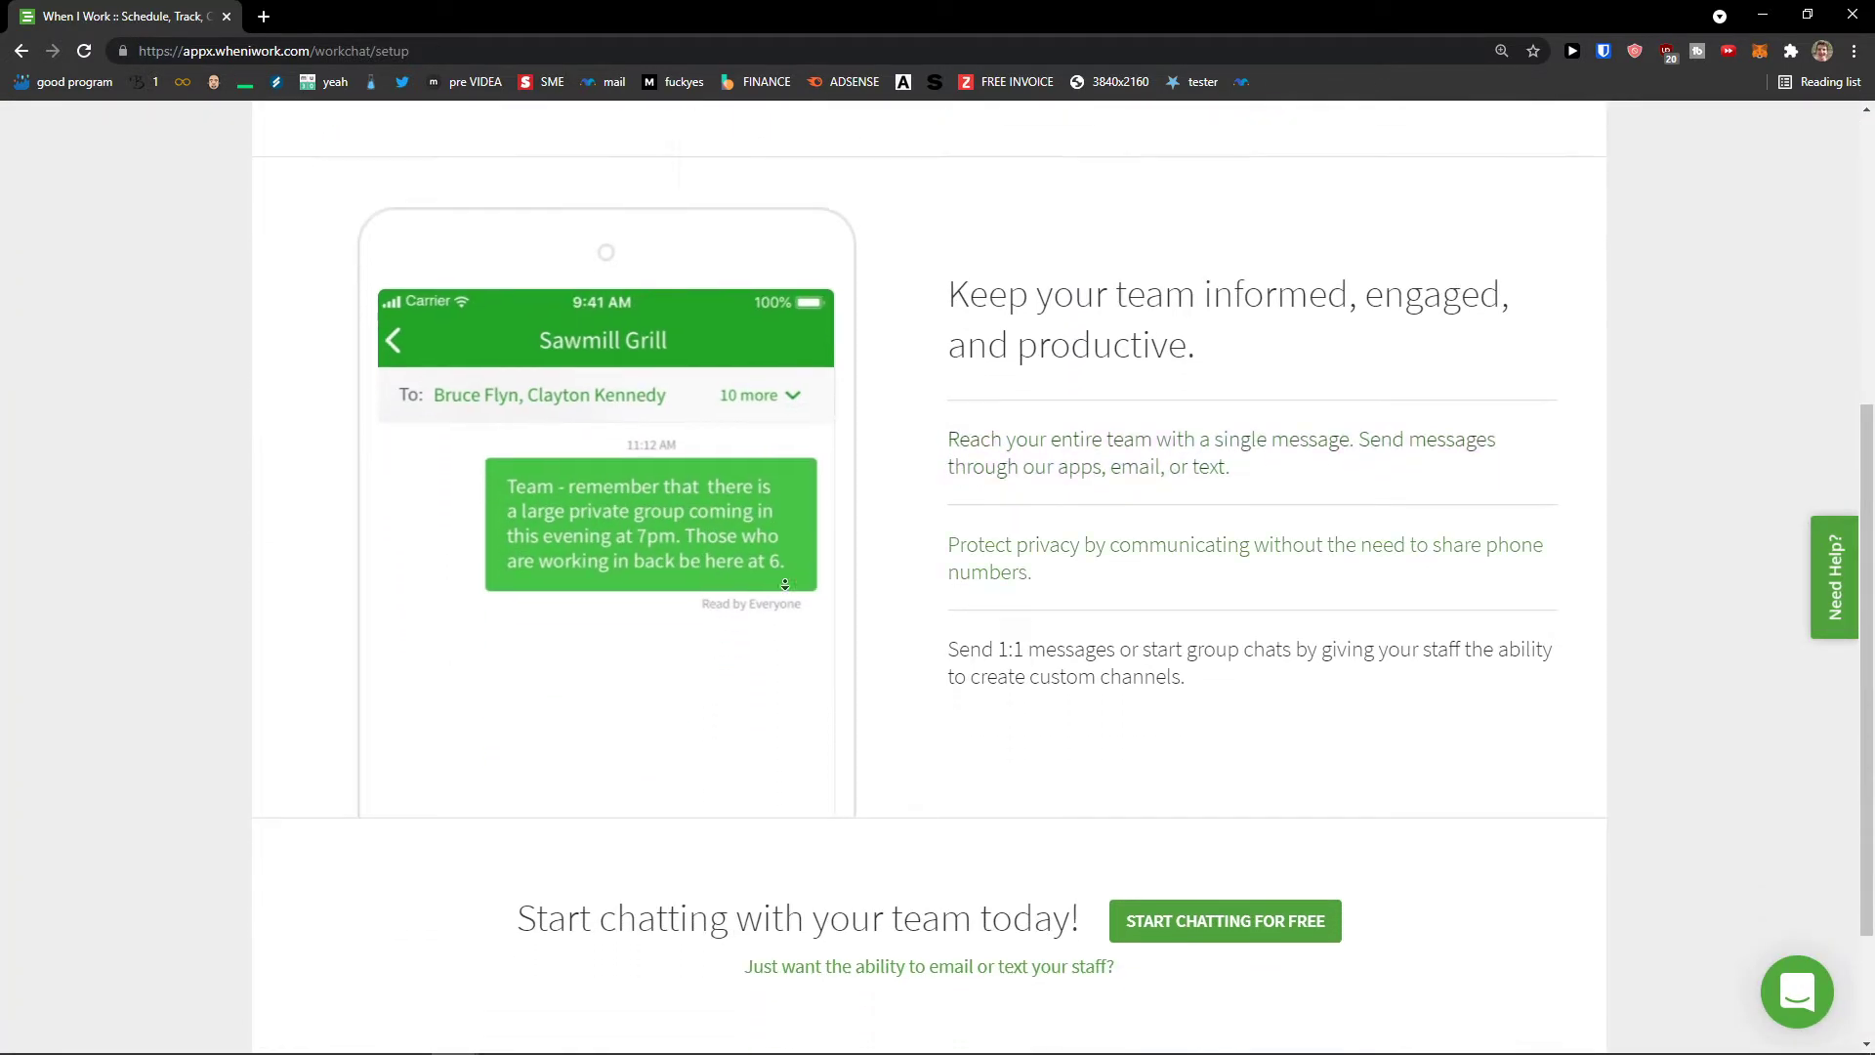
{"action": "scroll", "coordinate": [785, 584], "scroll_direction": "down", "scroll_amount": 2}
{"action": "scroll", "coordinate": [674, 234], "scroll_direction": "up", "scroll_amount": 8}
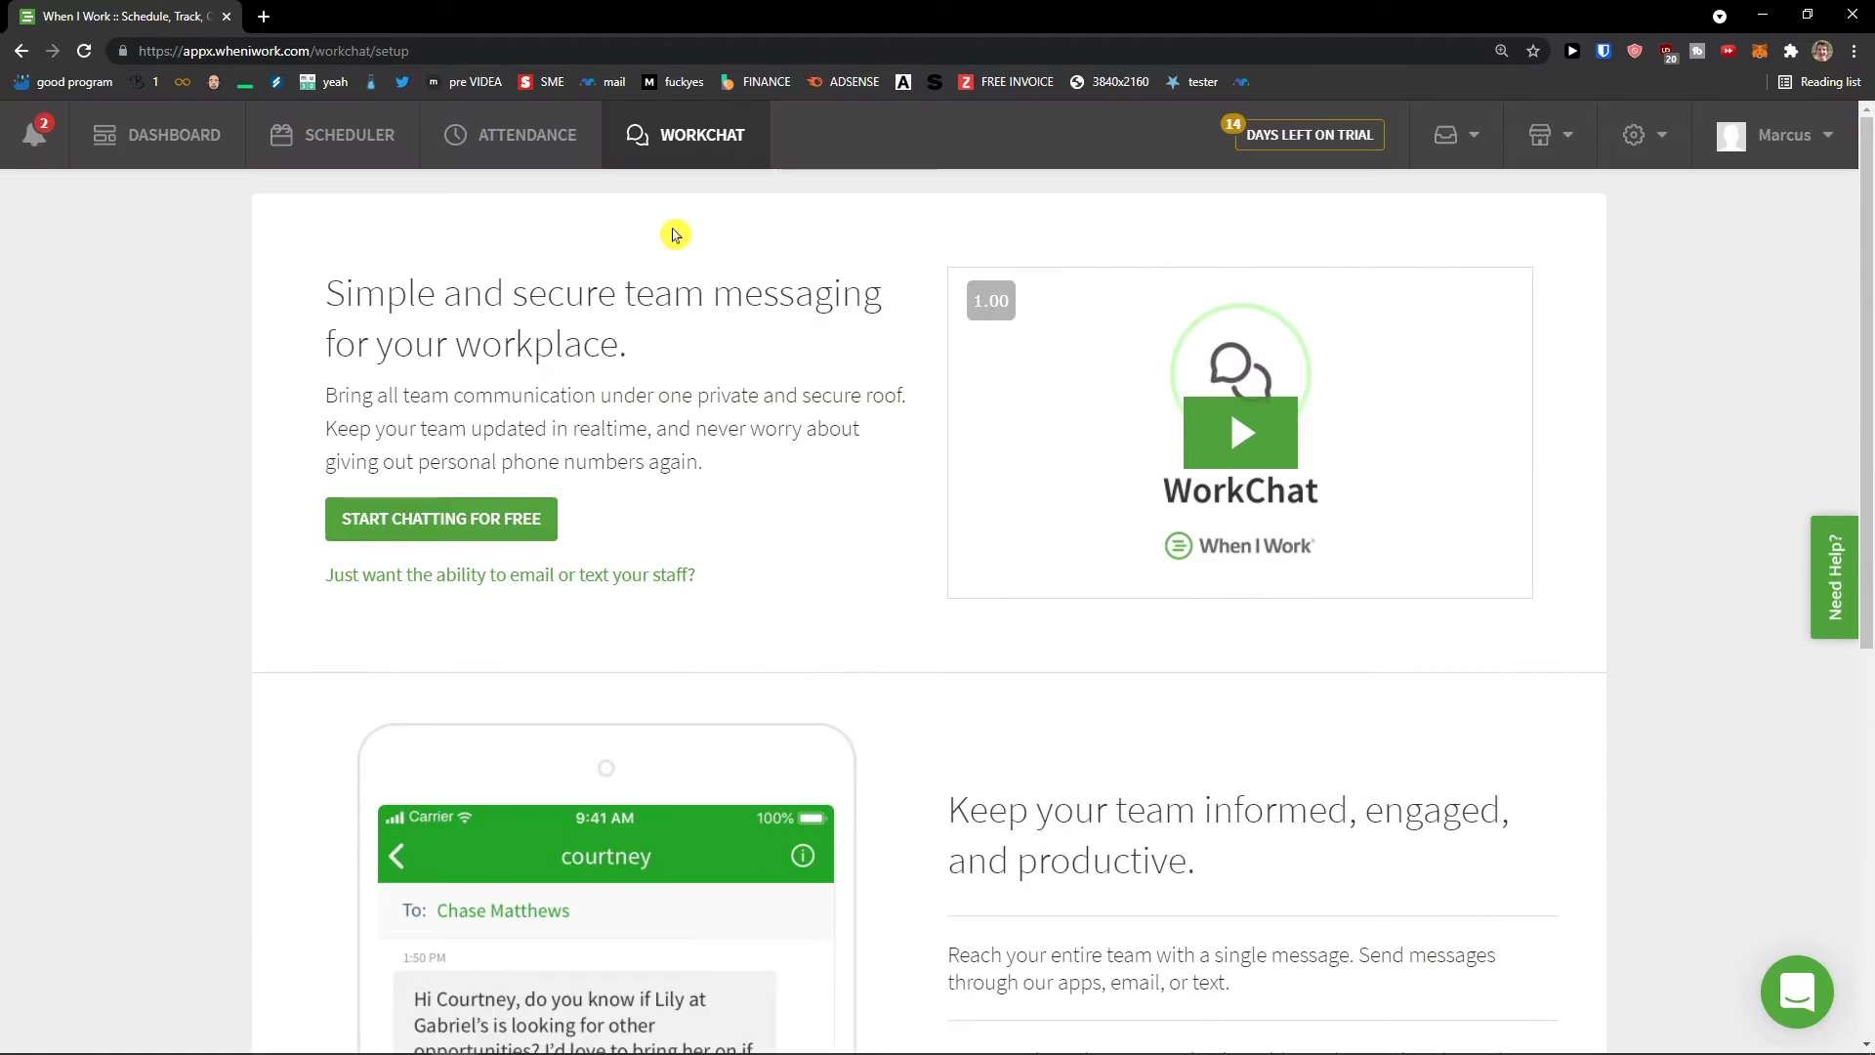
{"action": "left_click", "coordinate": [350, 137]}
Step: Bring up the requests list, then open Employees, Positions and Schedules each in a new browser tab
{"action": "left_click", "coordinate": [1504, 142]}
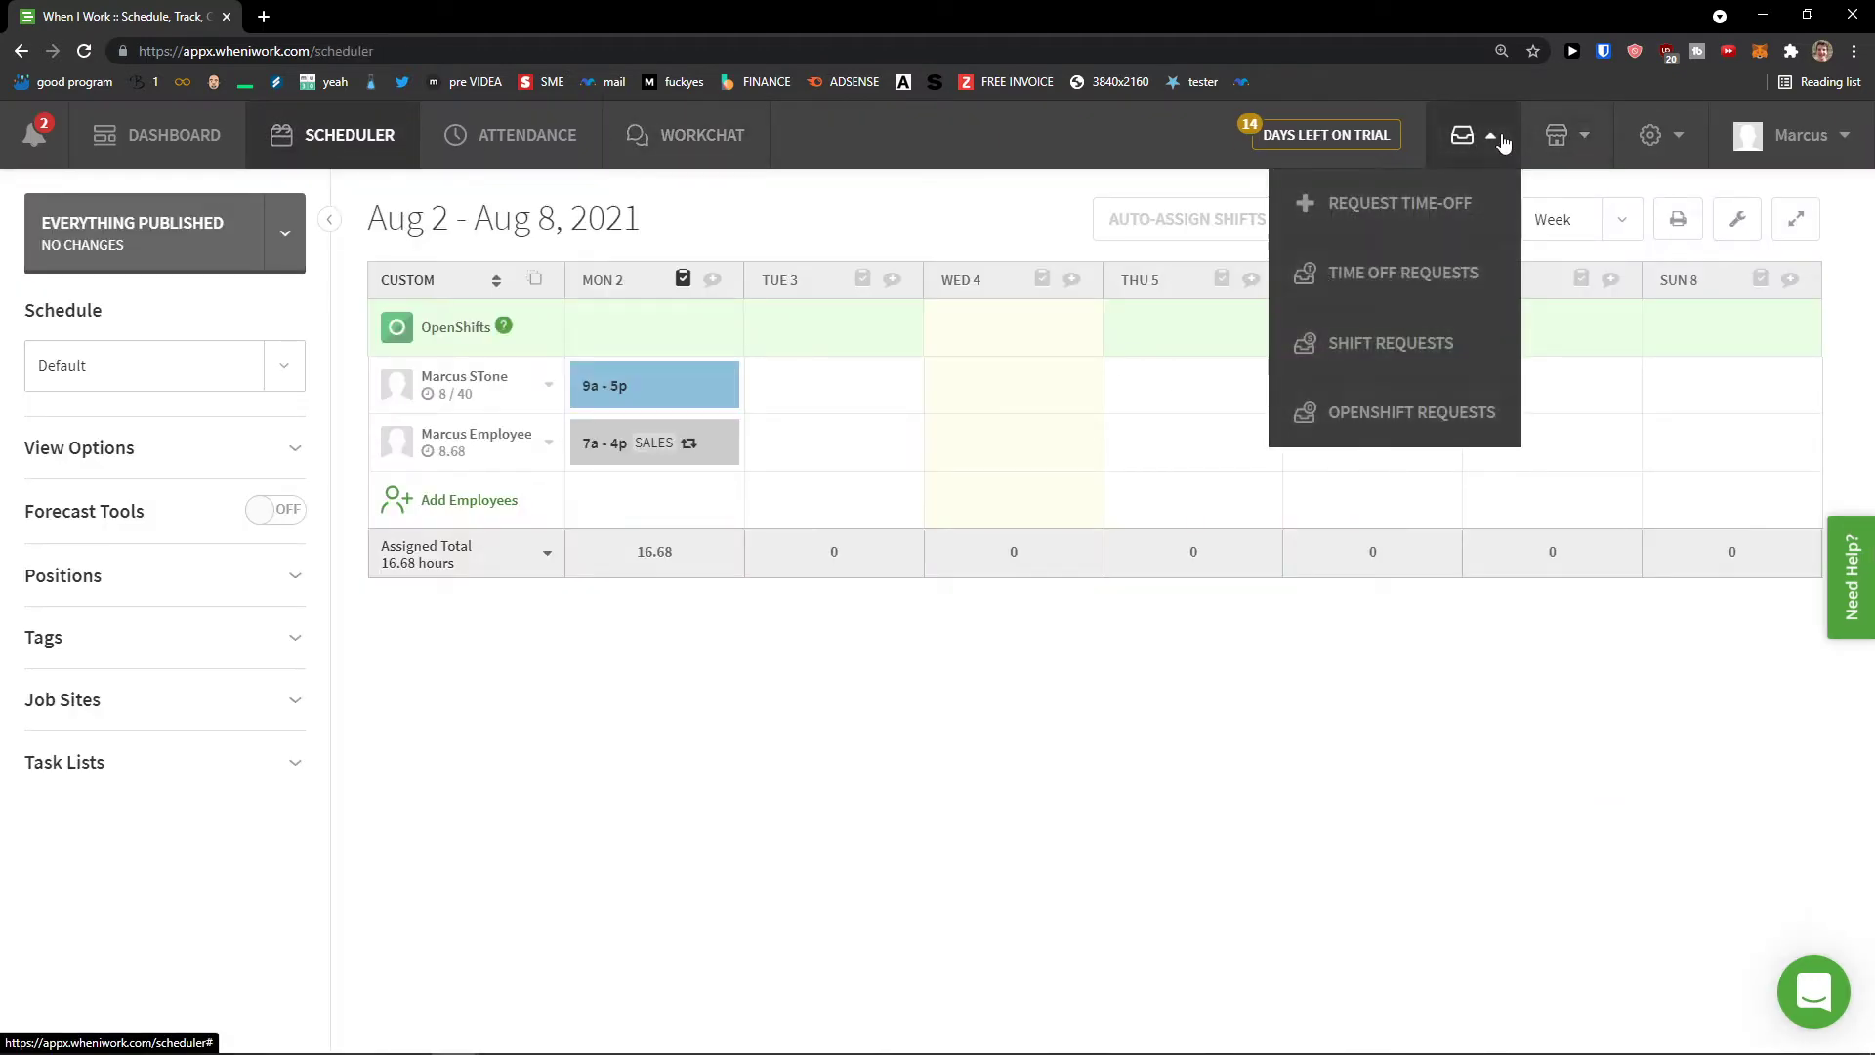
{"action": "mouse_move", "coordinate": [1465, 138]}
{"action": "mouse_move", "coordinate": [1551, 136]}
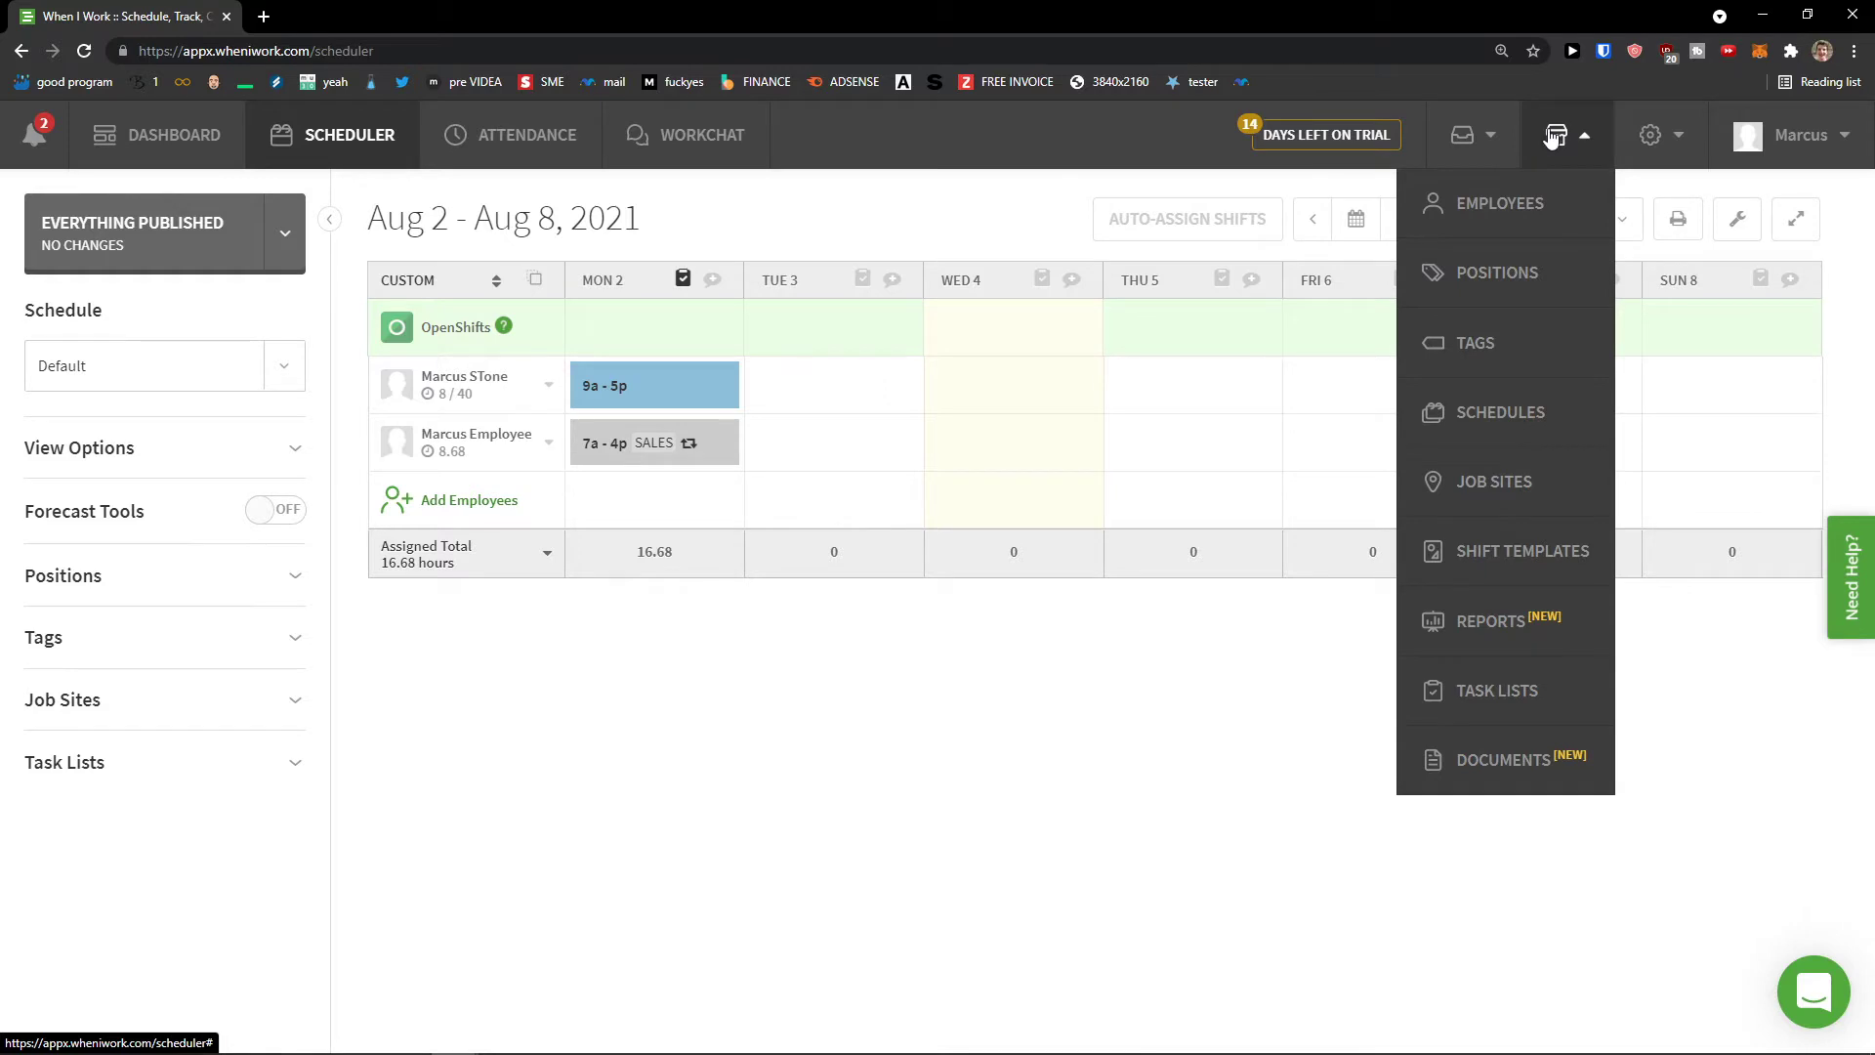
{"action": "middle_click", "coordinate": [1558, 215]}
{"action": "mouse_move", "coordinate": [1560, 137]}
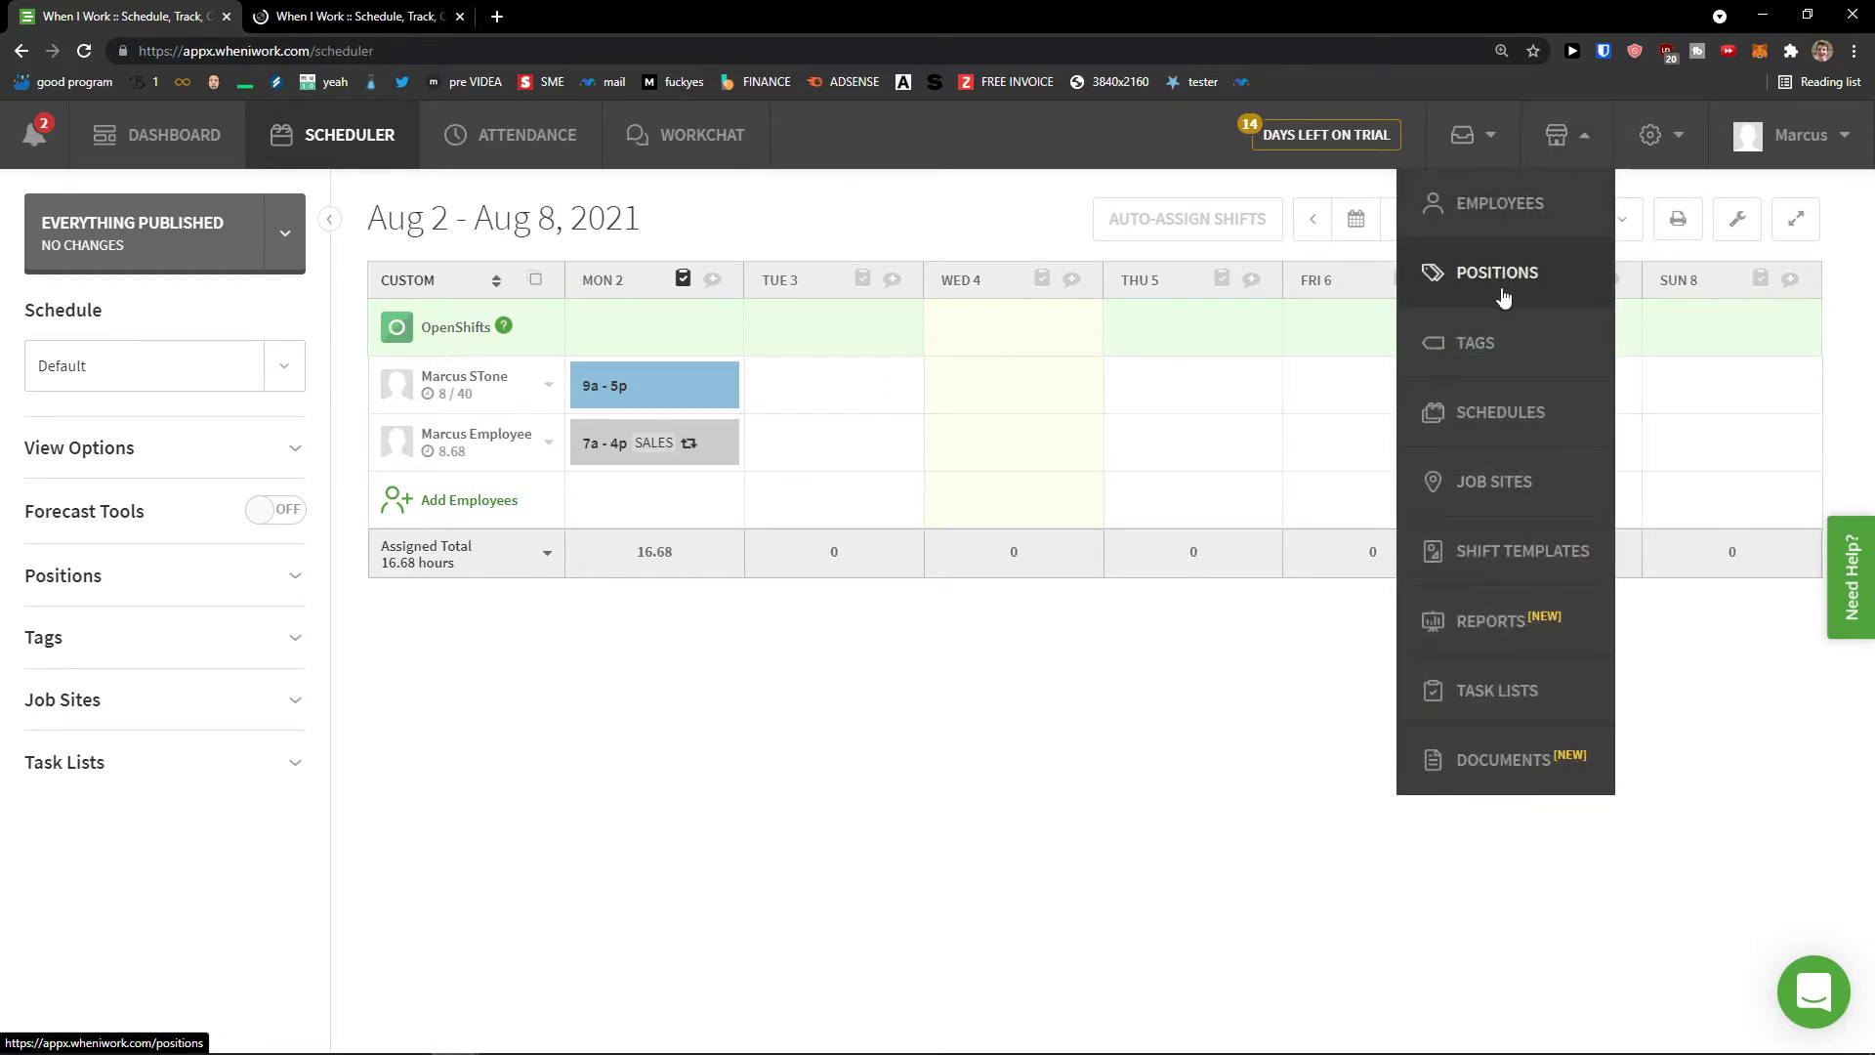
{"action": "middle_click", "coordinate": [1502, 283]}
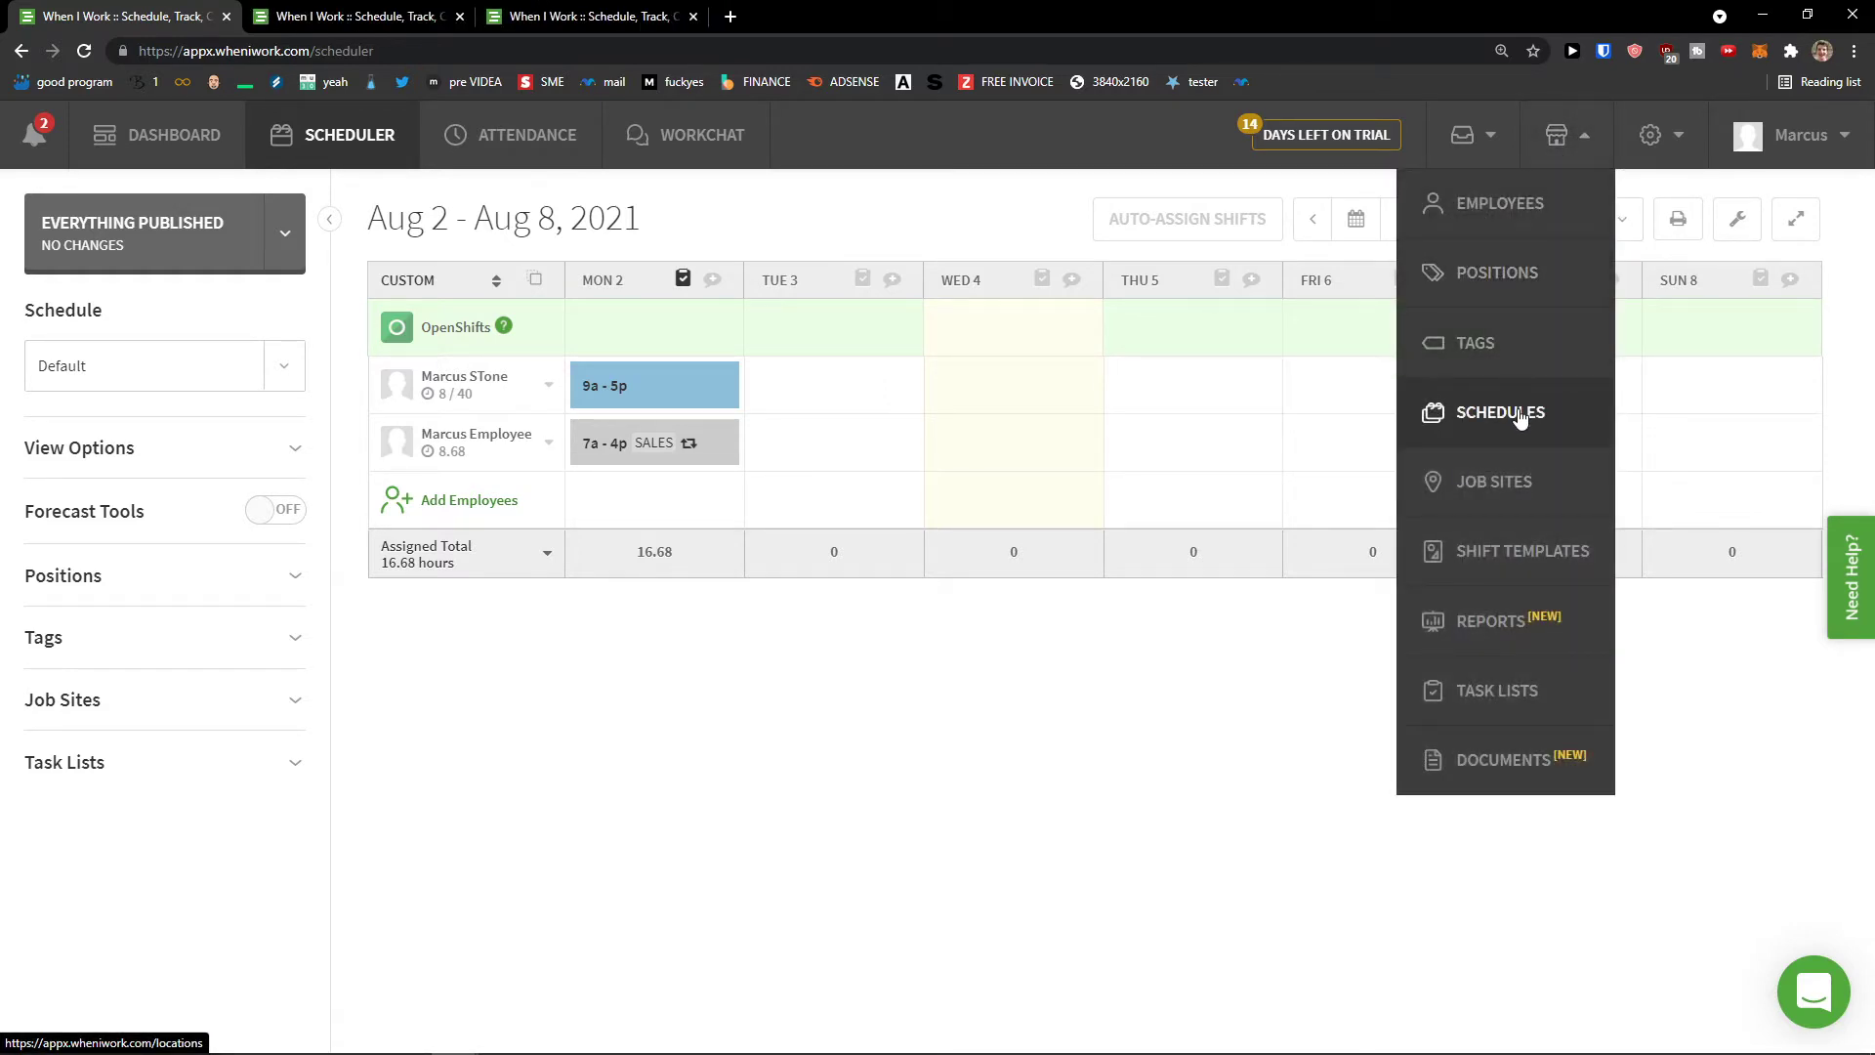
{"action": "middle_click", "coordinate": [1515, 411]}
{"action": "mouse_move", "coordinate": [1560, 137]}
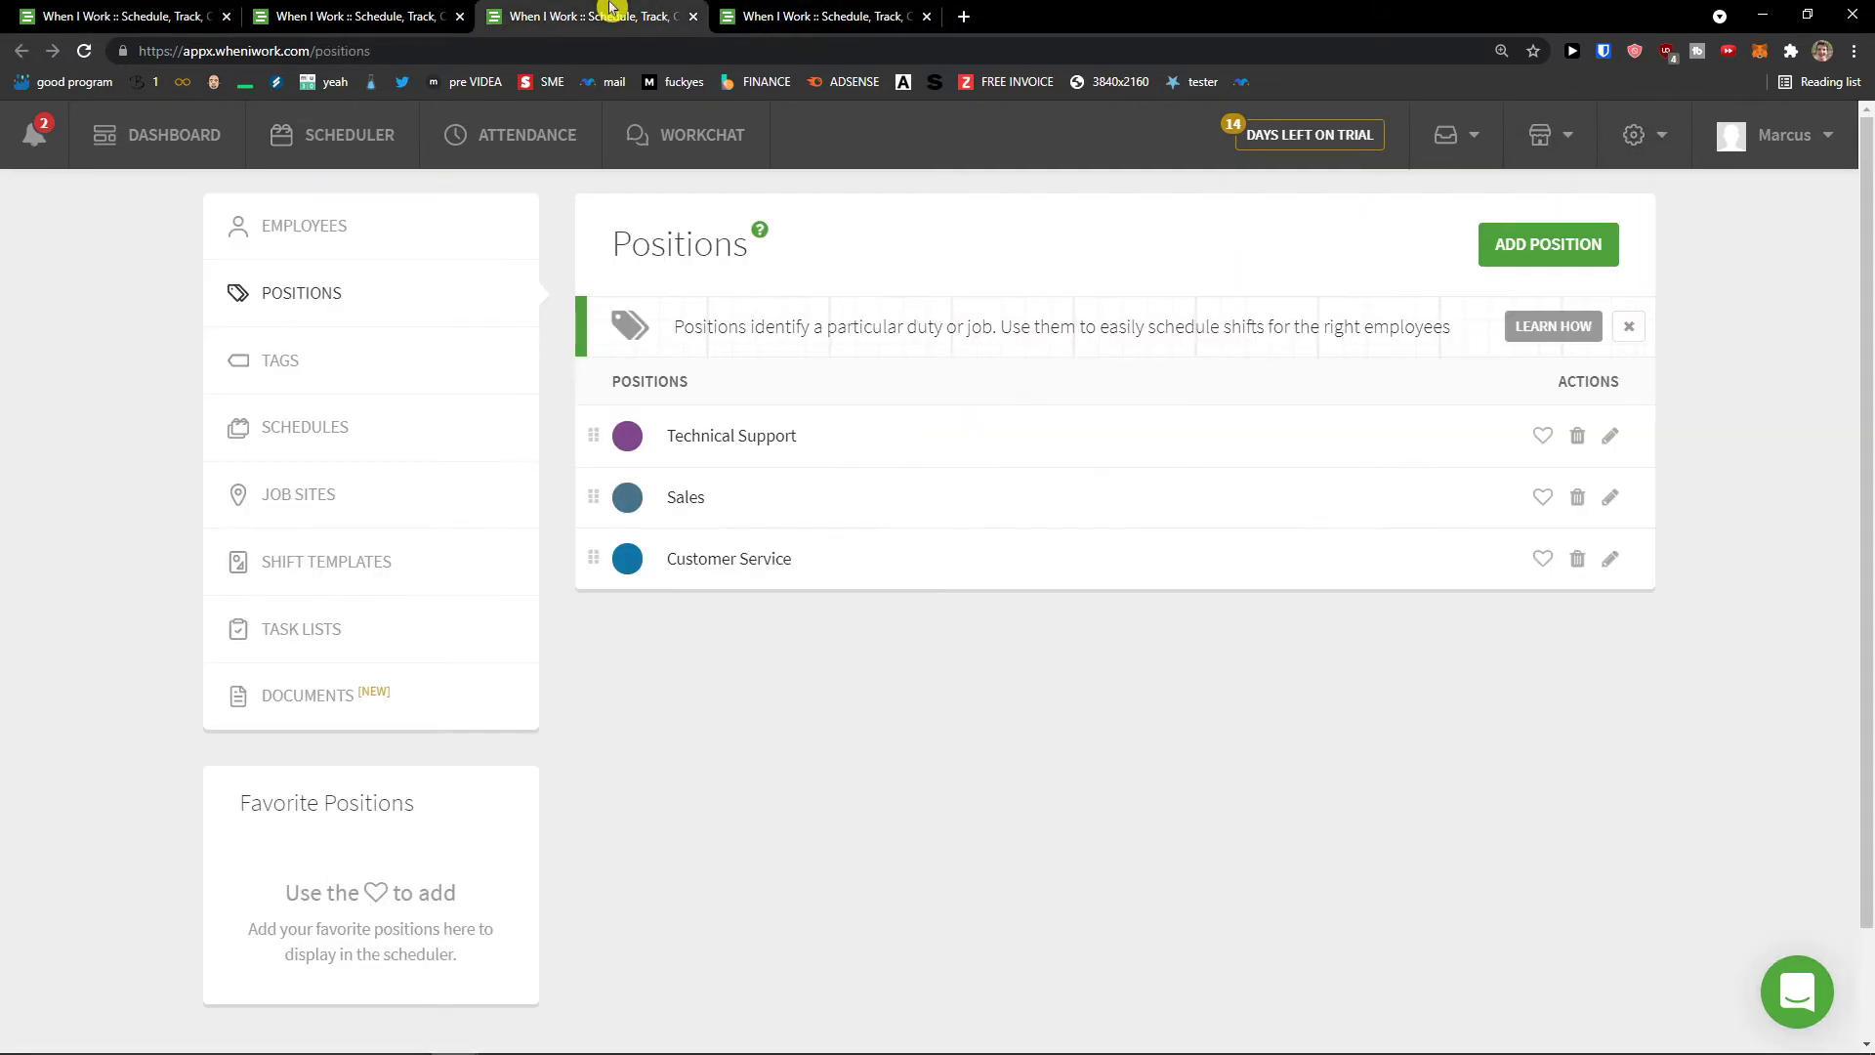
Step: Flip through the Positions, Schedules and Employees tabs, then switch back to the first tab's weekly schedule
{"action": "left_click", "coordinate": [591, 16]}
{"action": "left_click", "coordinate": [791, 9]}
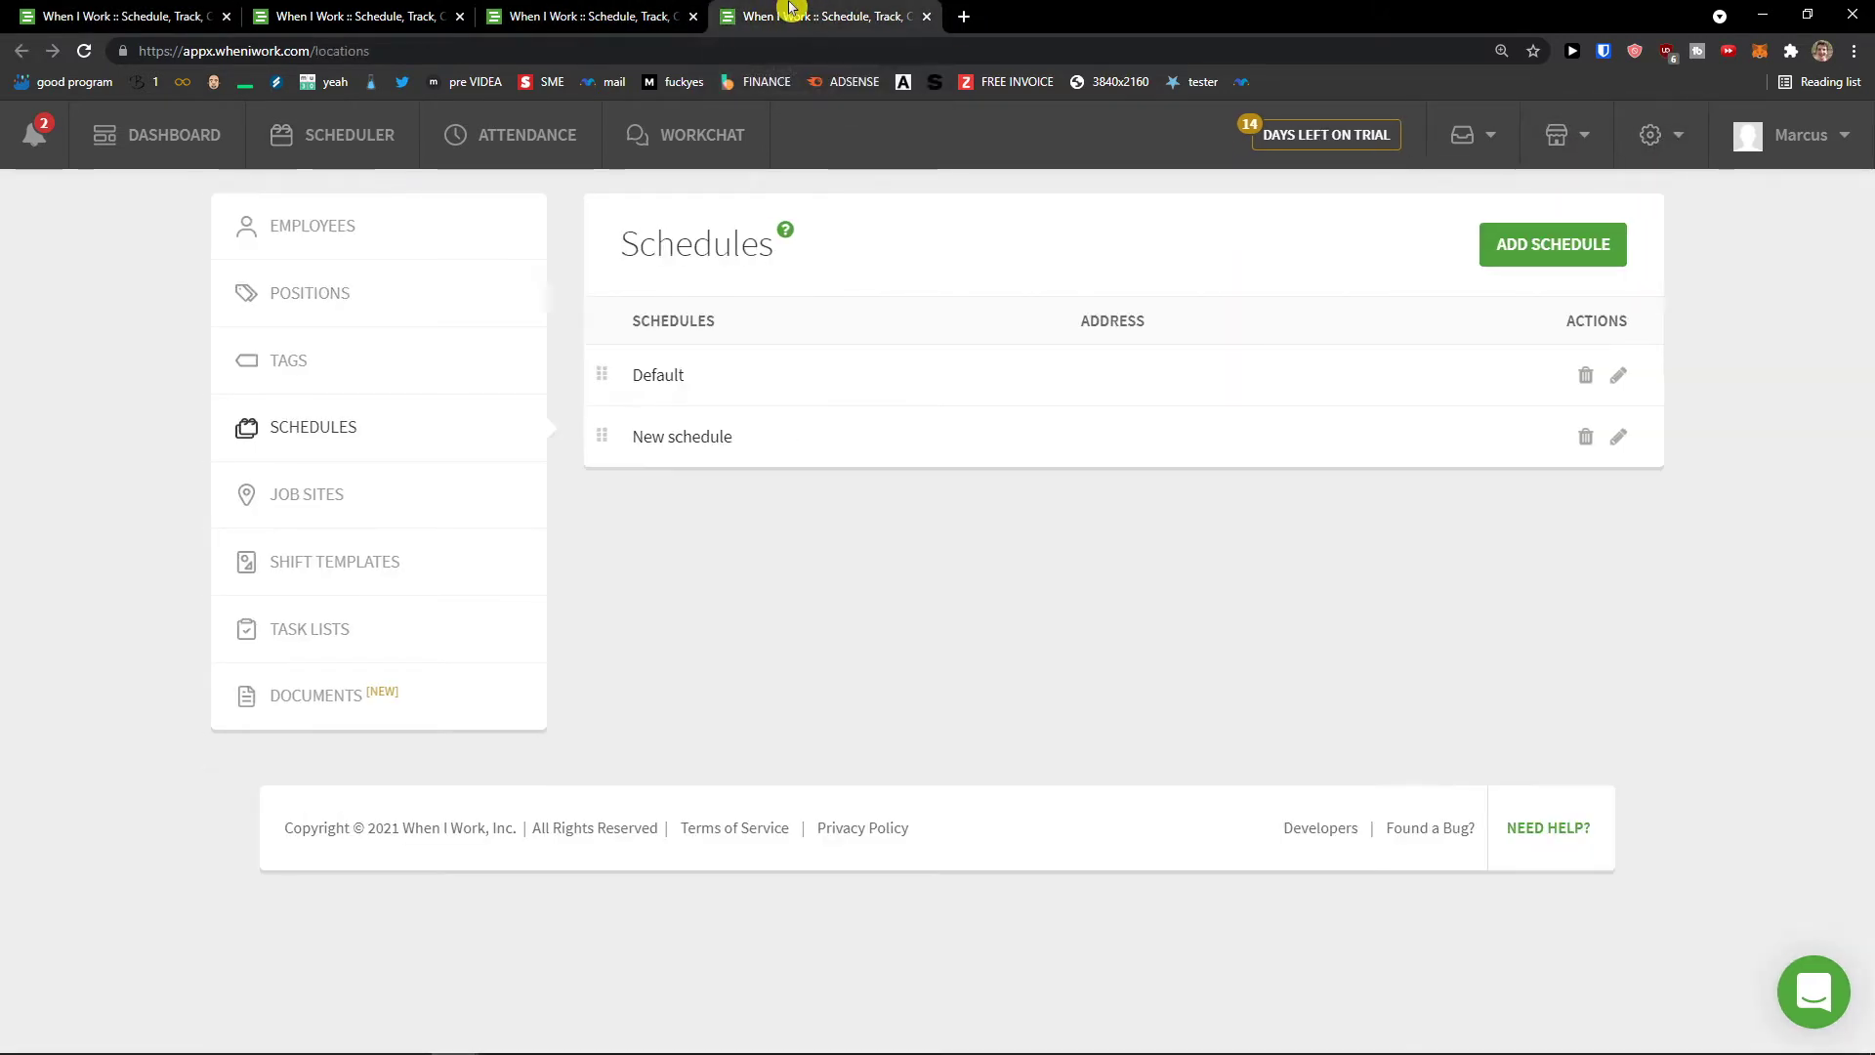
{"action": "left_click", "coordinate": [400, 10]}
{"action": "left_click", "coordinate": [603, 14]}
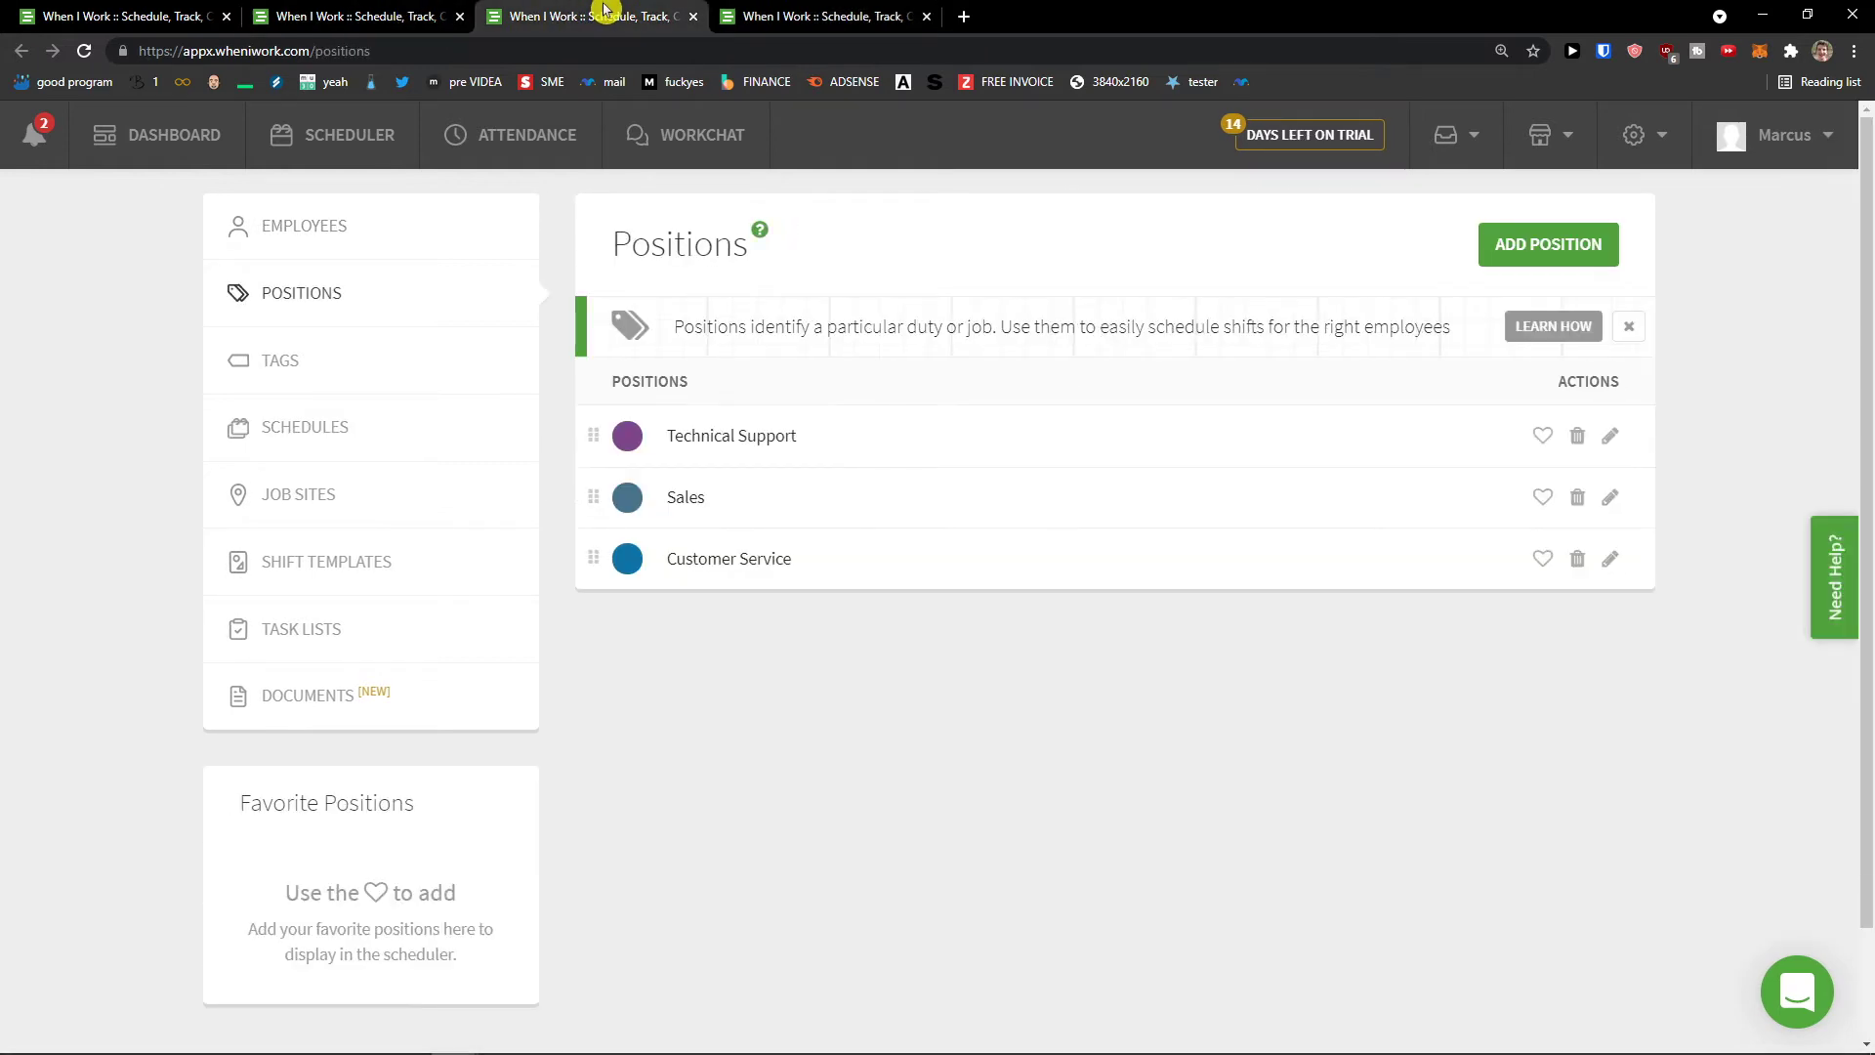
{"action": "left_click", "coordinate": [815, 10]}
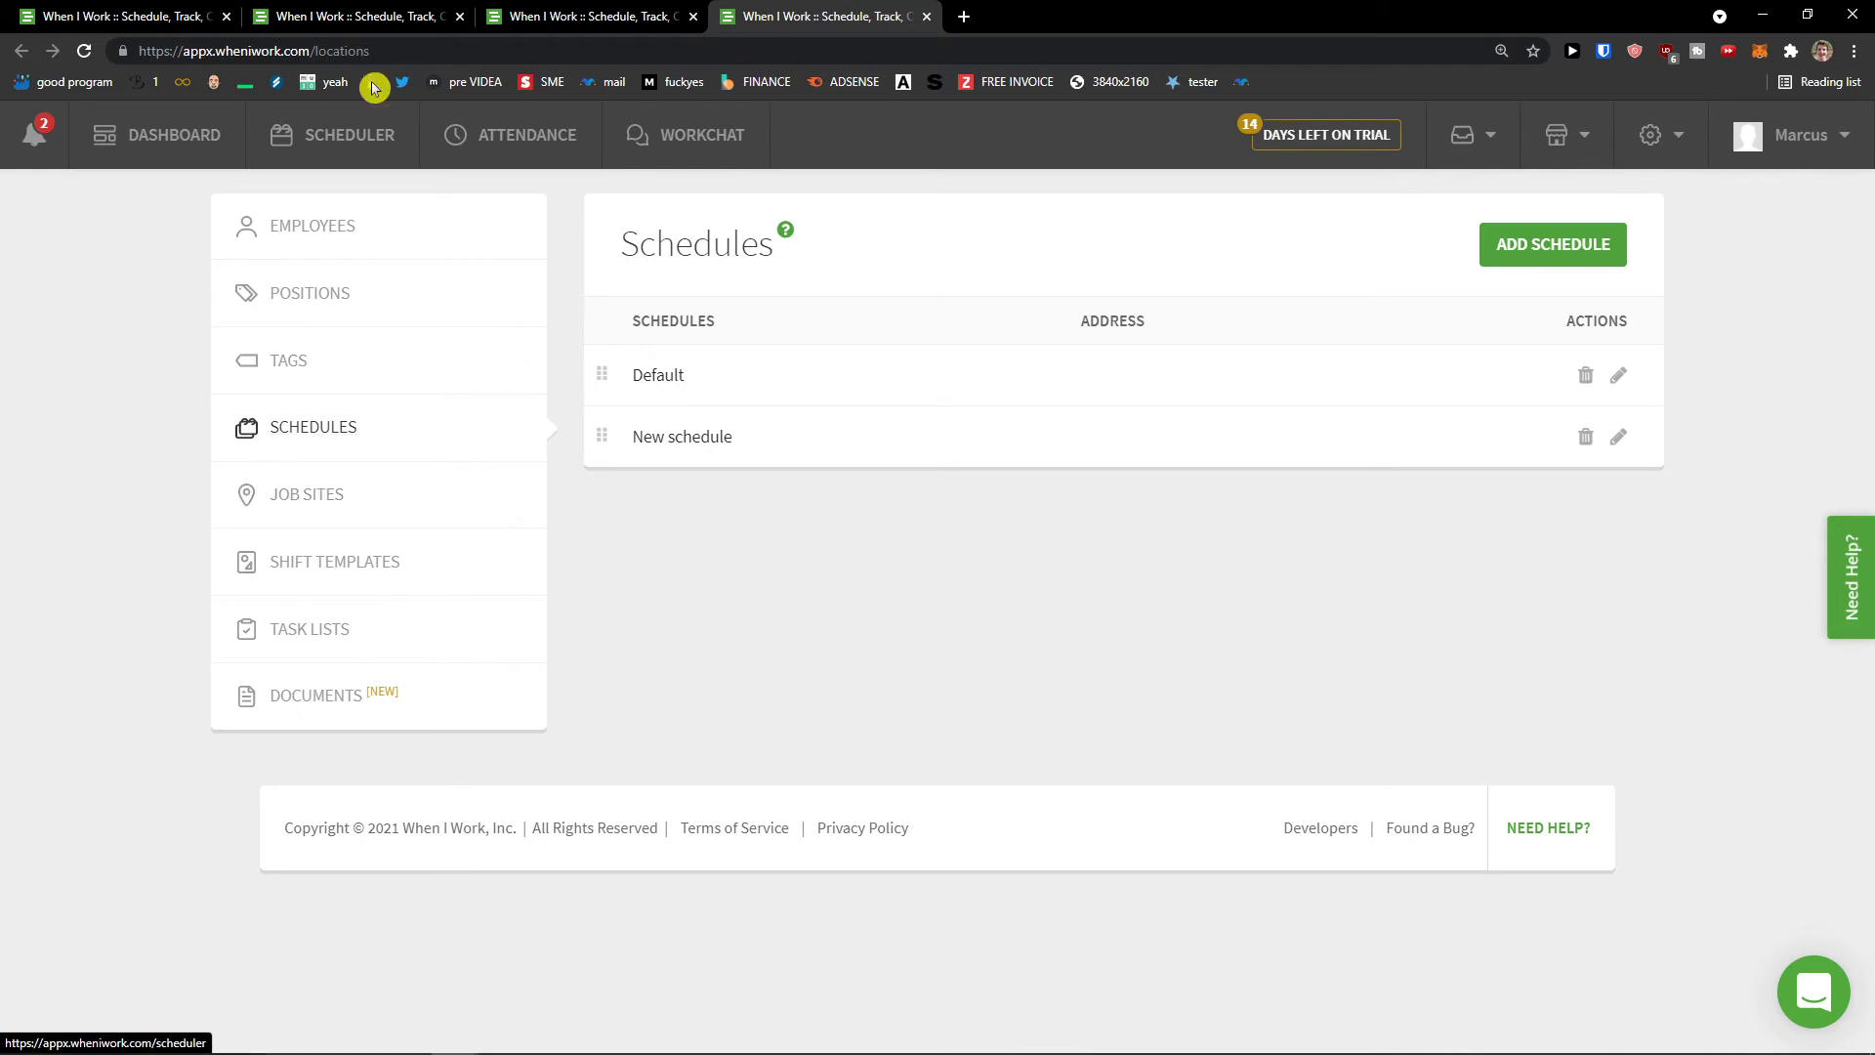
{"action": "left_click", "coordinate": [176, 17]}
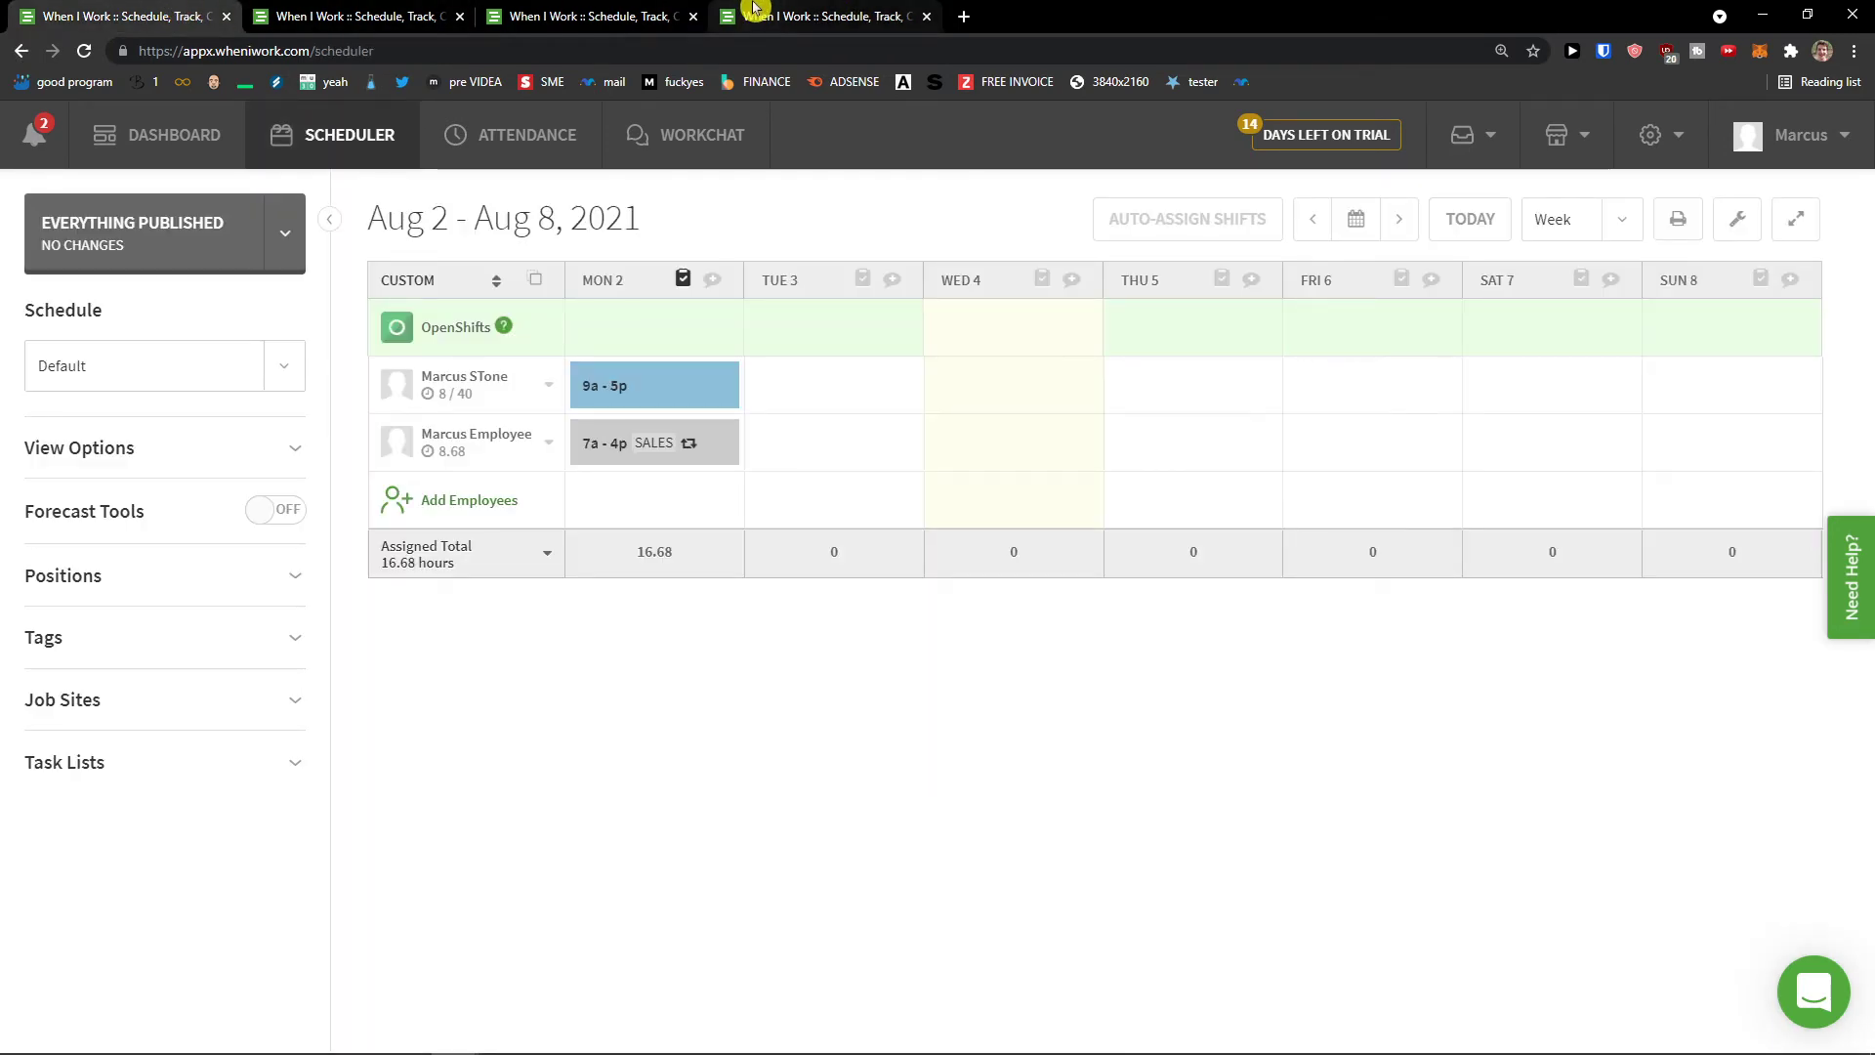